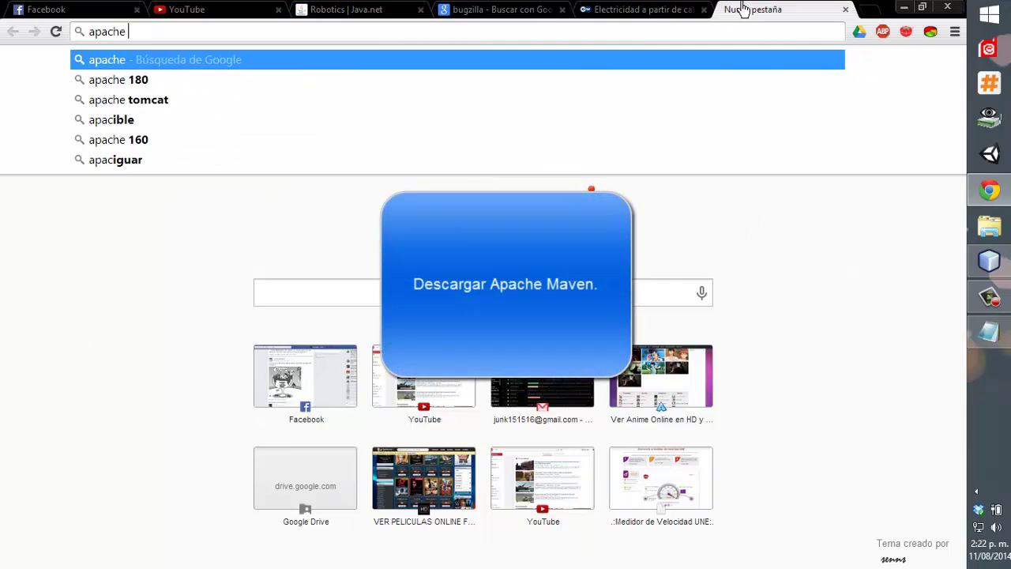
# Search the web for Apache Maven and open the maven.apache.org home page.
pyautogui.write('nven')
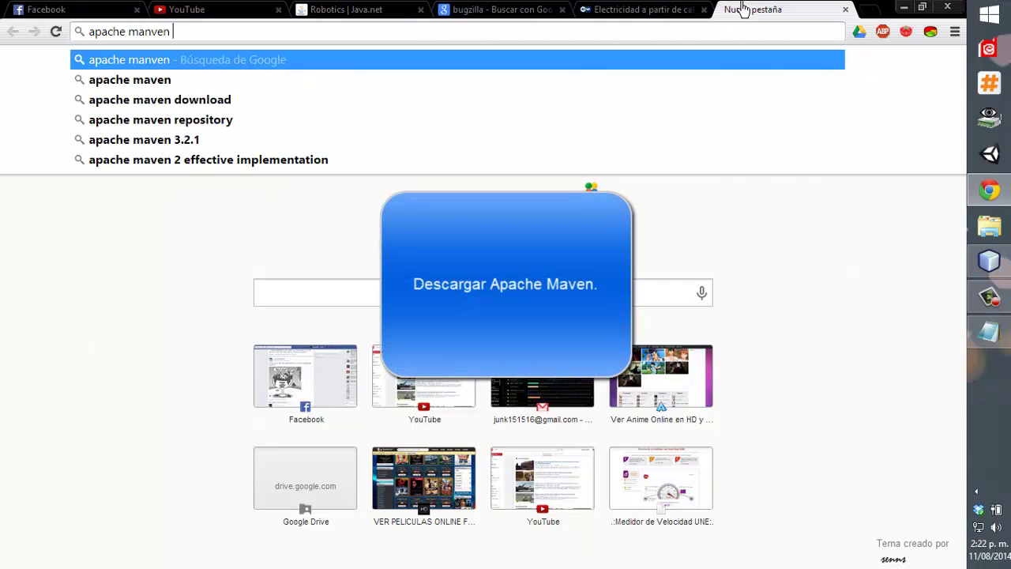
pyautogui.press('Return')
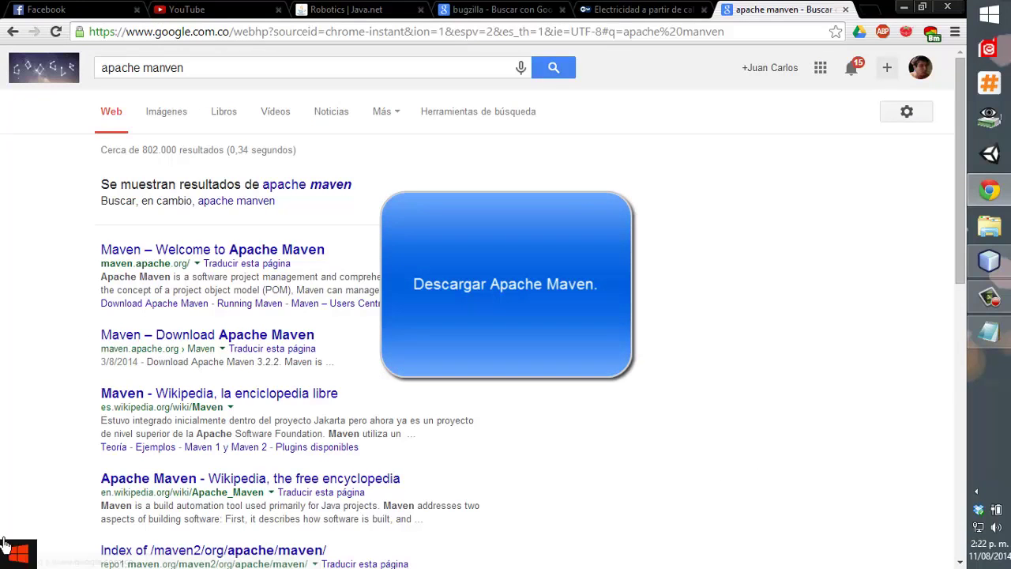
pyautogui.click(254, 249)
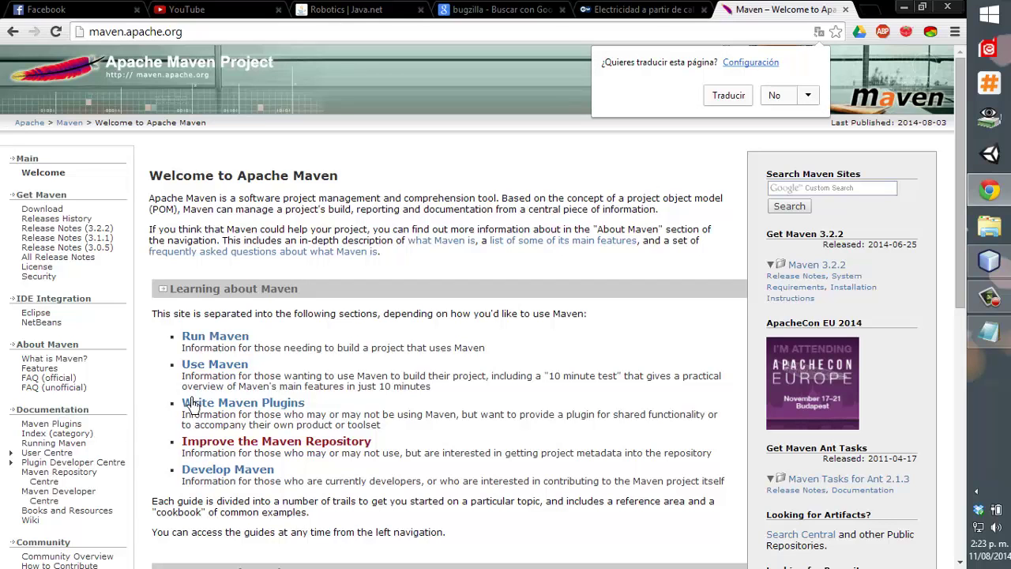
pyautogui.scroll(-4, 207, 474)
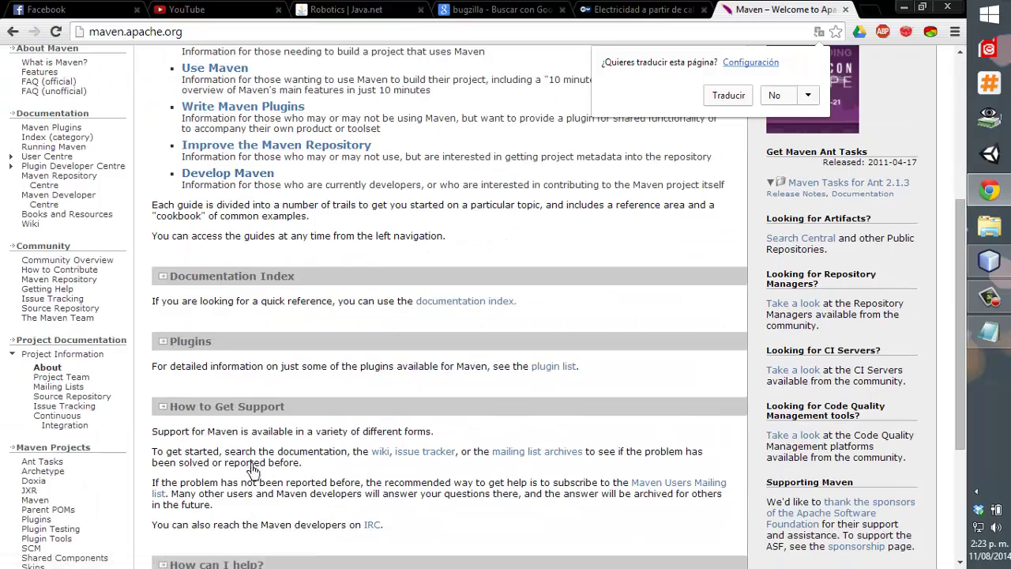
pyautogui.scroll(-3, 260, 469)
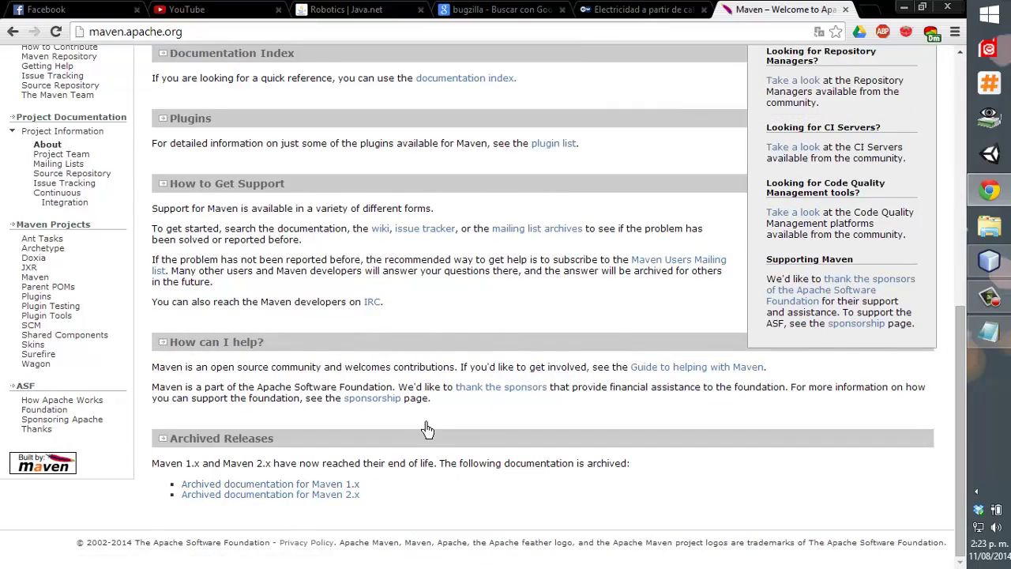
pyautogui.scroll(5, 426, 430)
pyautogui.scroll(2, 427, 430)
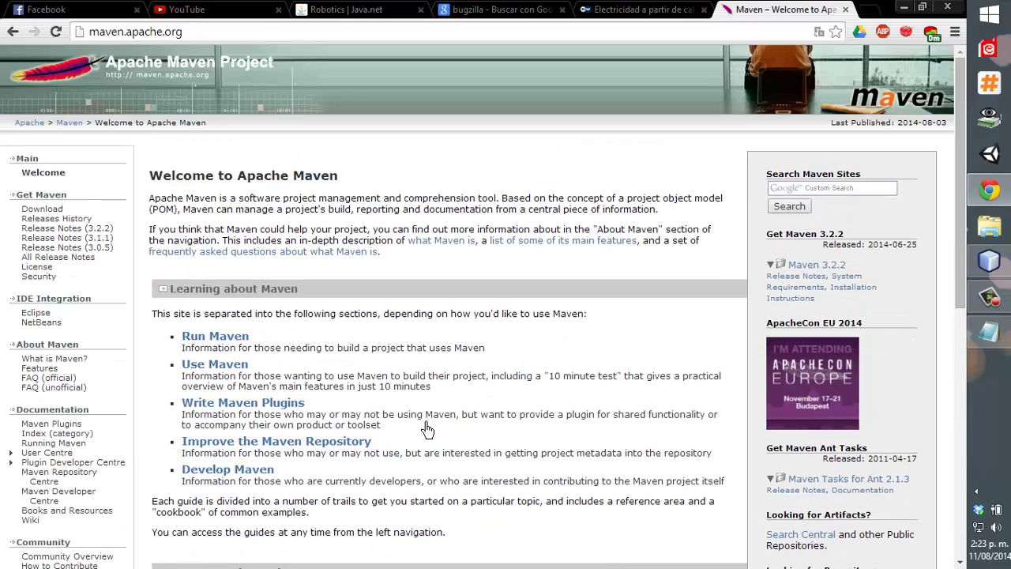
# Download apache-maven-3.2.2-bin.zip from the Maven download page and save it to the desktop.
pyautogui.click(39, 210)
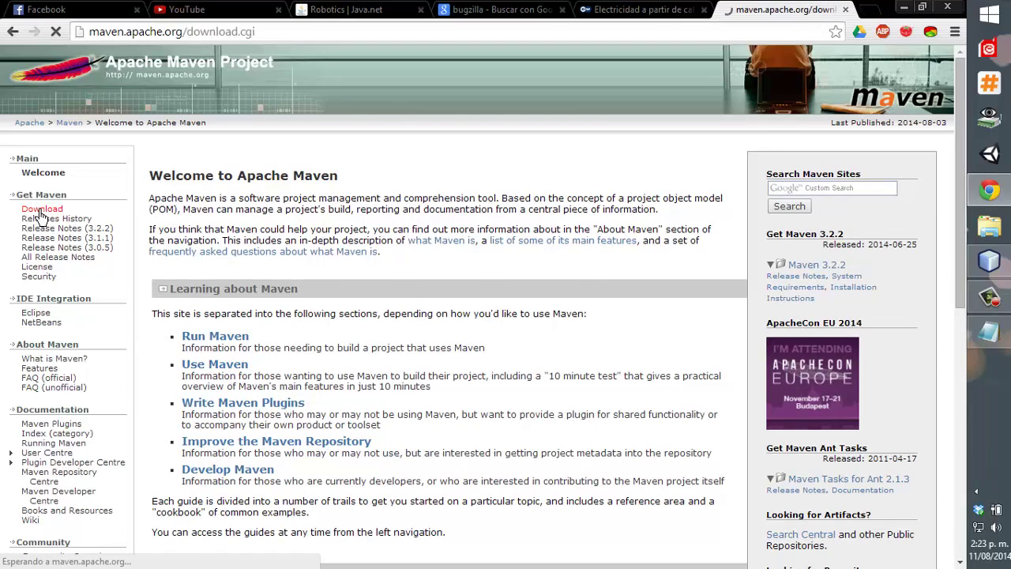
pyautogui.scroll(-5, 357, 316)
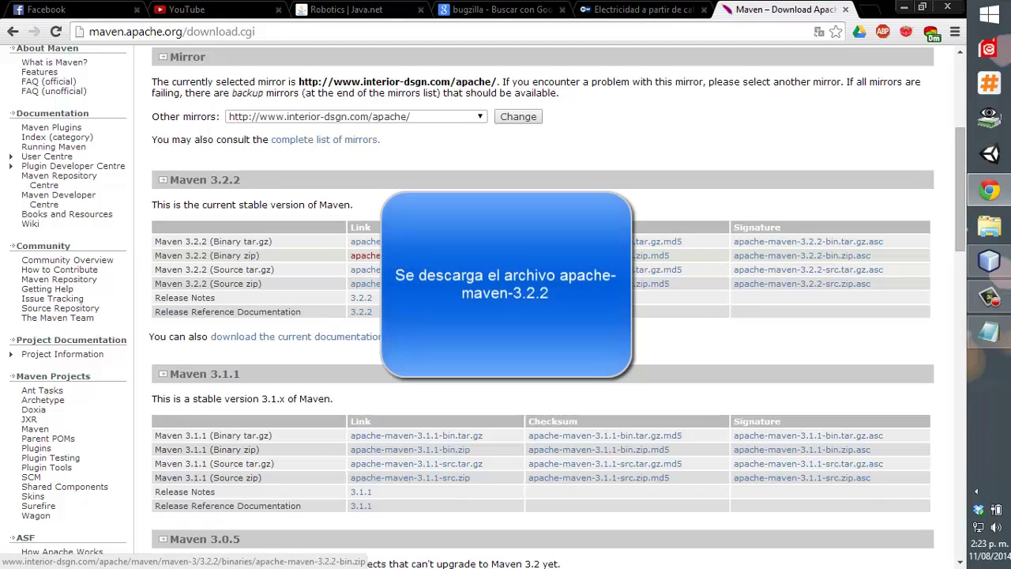
pyautogui.click(403, 255)
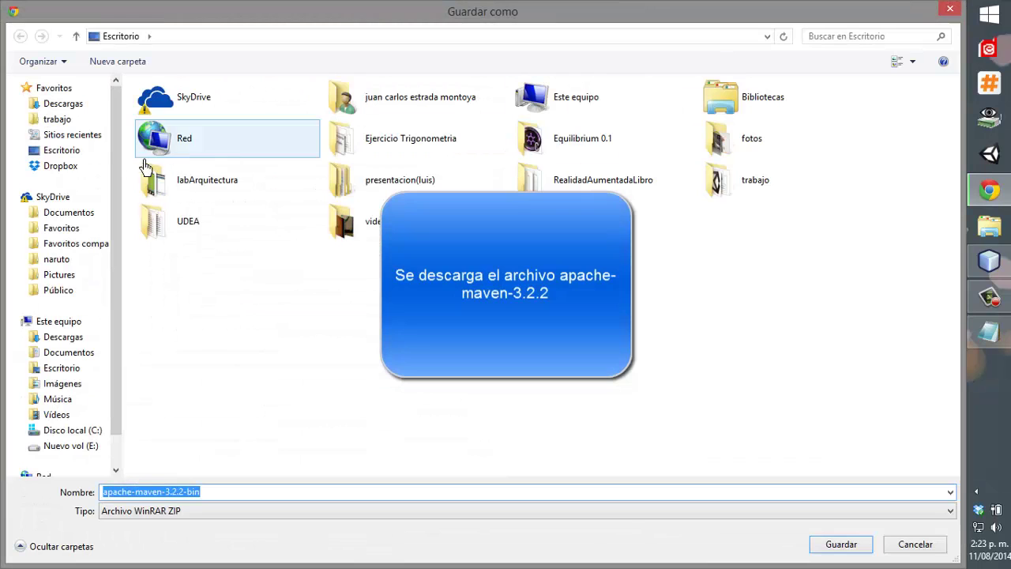
pyautogui.click(75, 164)
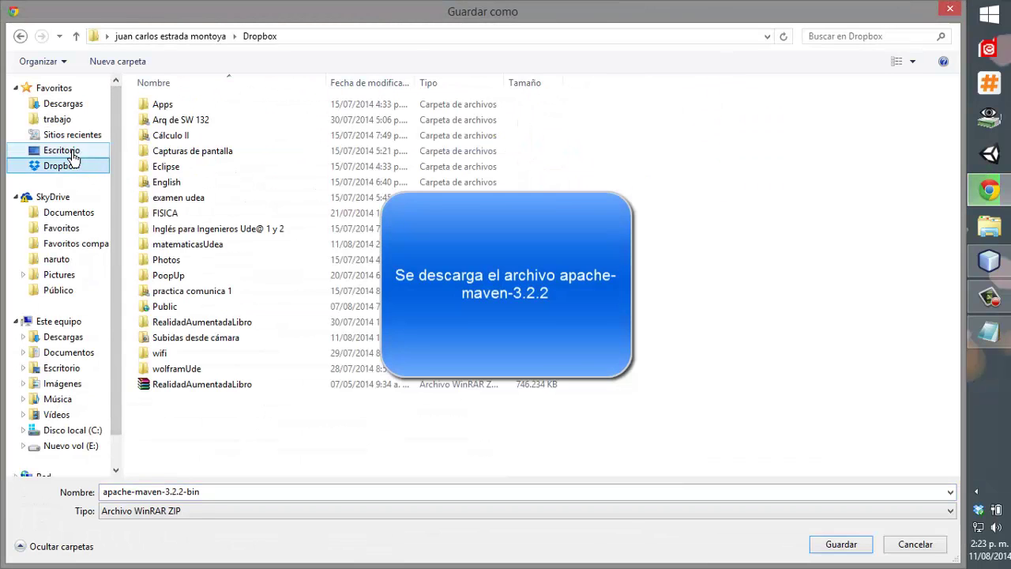
pyautogui.click(75, 150)
pyautogui.click(838, 544)
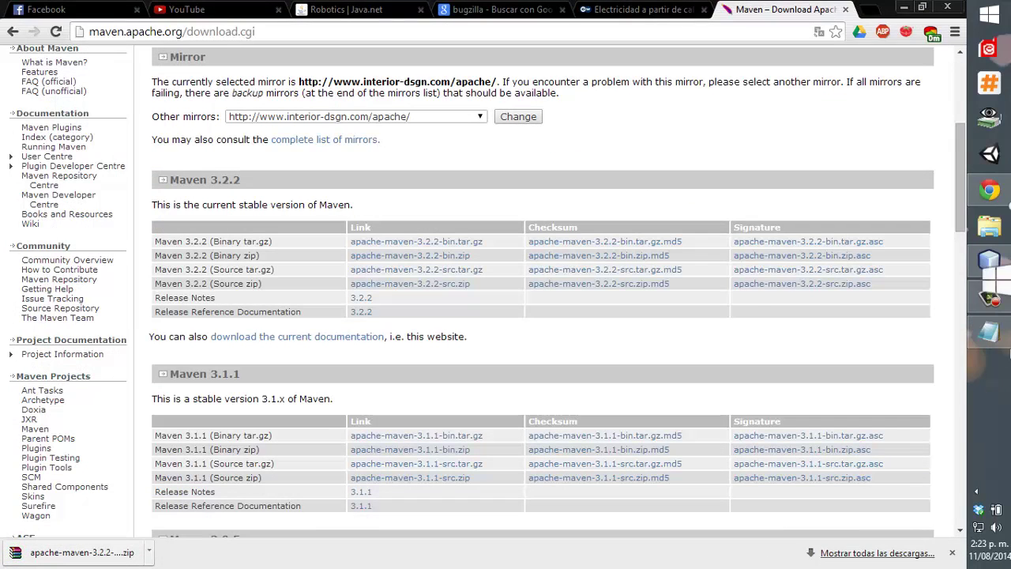
pyautogui.click(989, 189)
# Extract the Maven zip into apache-maven-3.2.2-bin and check its inner apache-maven-3.2.2 folder.
pyautogui.click(328, 232)
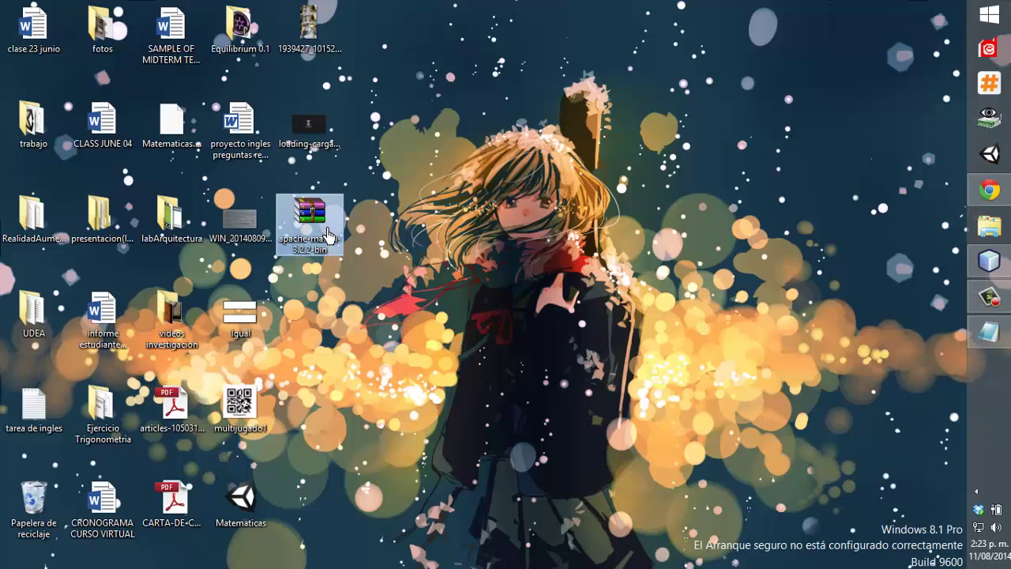
pyautogui.rightClick(327, 231)
pyautogui.click(389, 304)
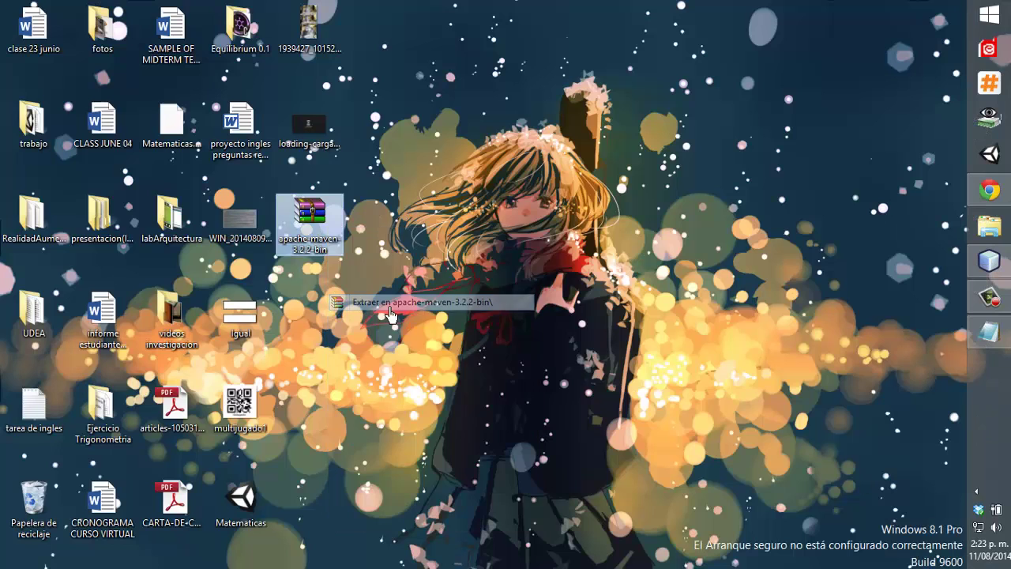
pyautogui.doubleClick(305, 312)
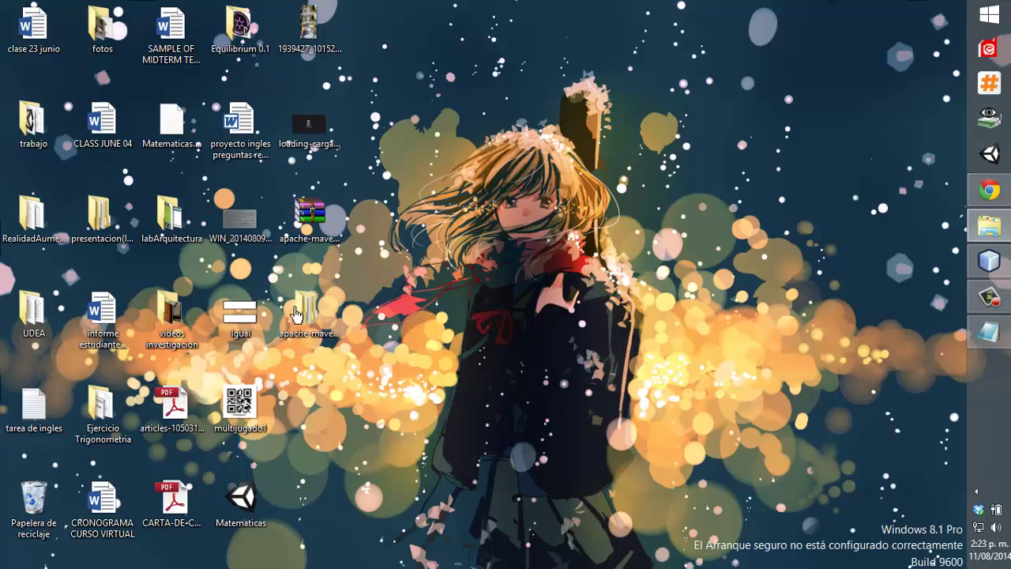
pyautogui.doubleClick(217, 99)
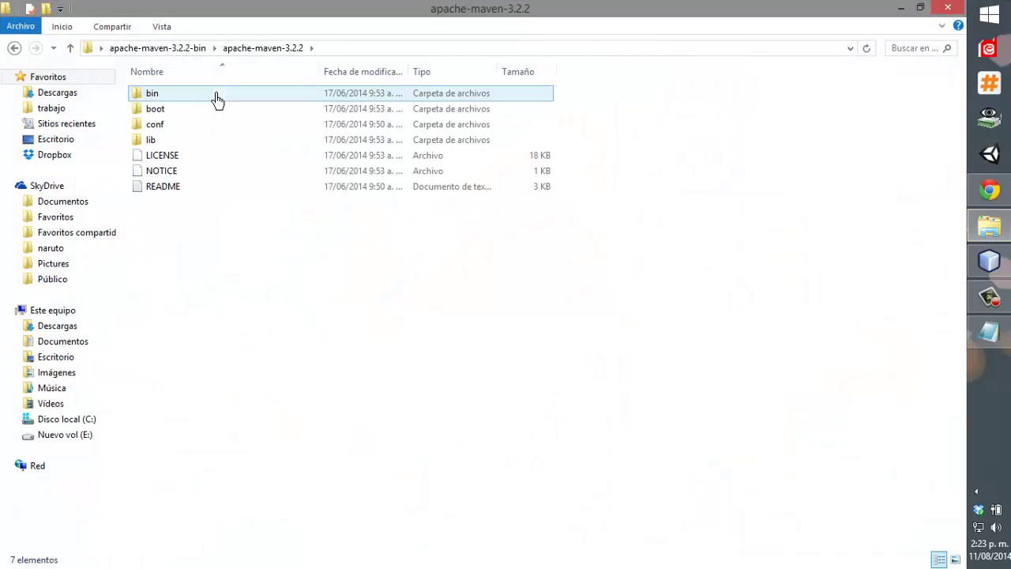
pyautogui.click(13, 49)
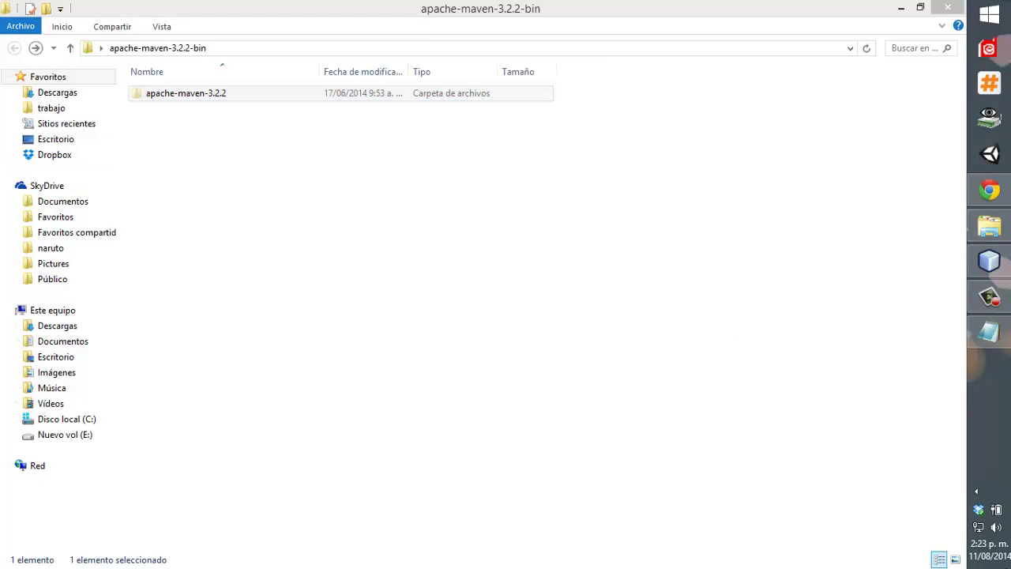
pyautogui.hotkey('alt', 'F4')
# Delete the apache-maven-3.2.2-bin wrapper folder and put apache-maven-3.2.2 in its place.
pyautogui.click(311, 322)
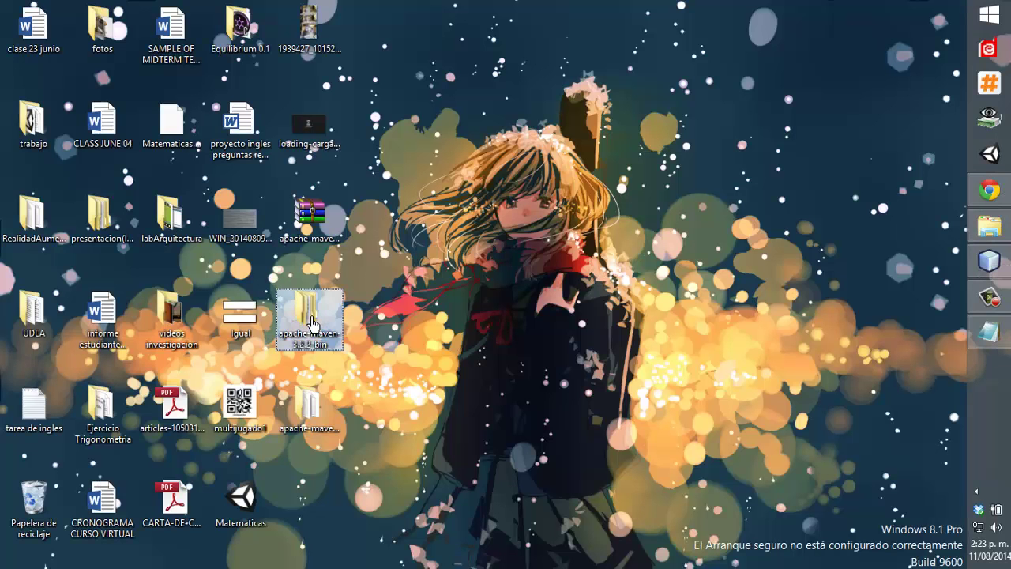
pyautogui.press('Delete')
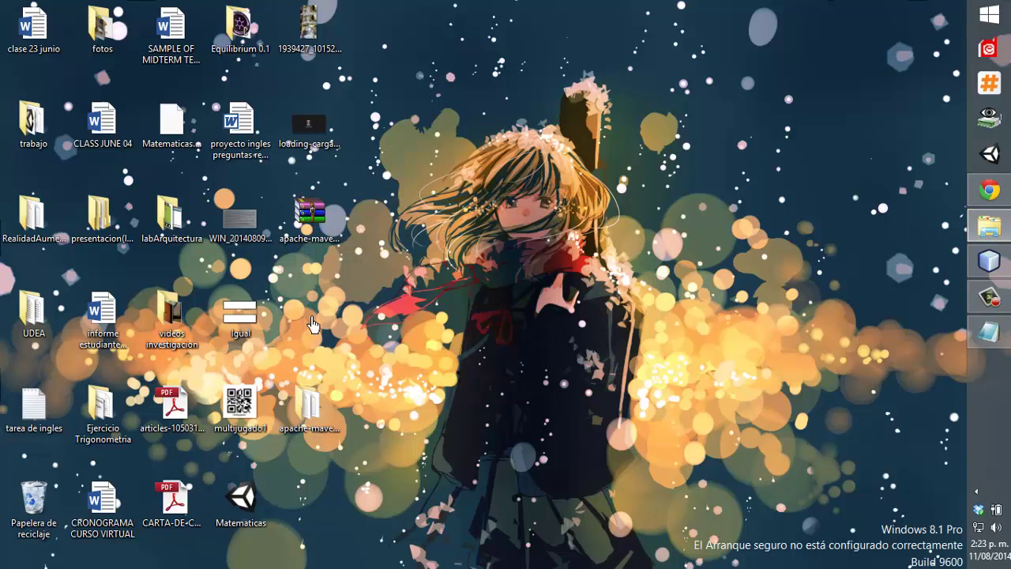
pyautogui.moveTo(309, 406); pyautogui.dragTo(311, 320)
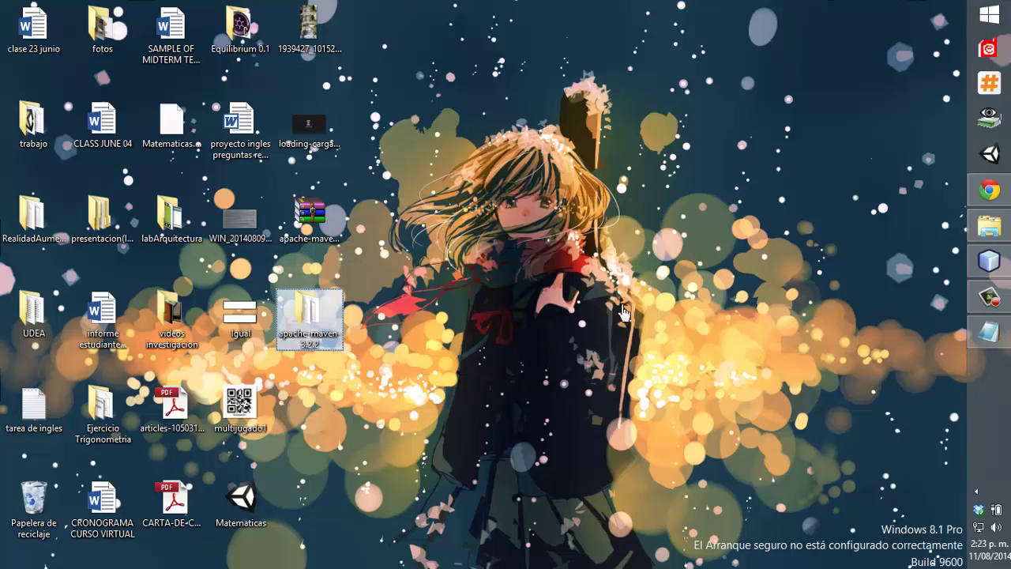
pyautogui.click(988, 332)
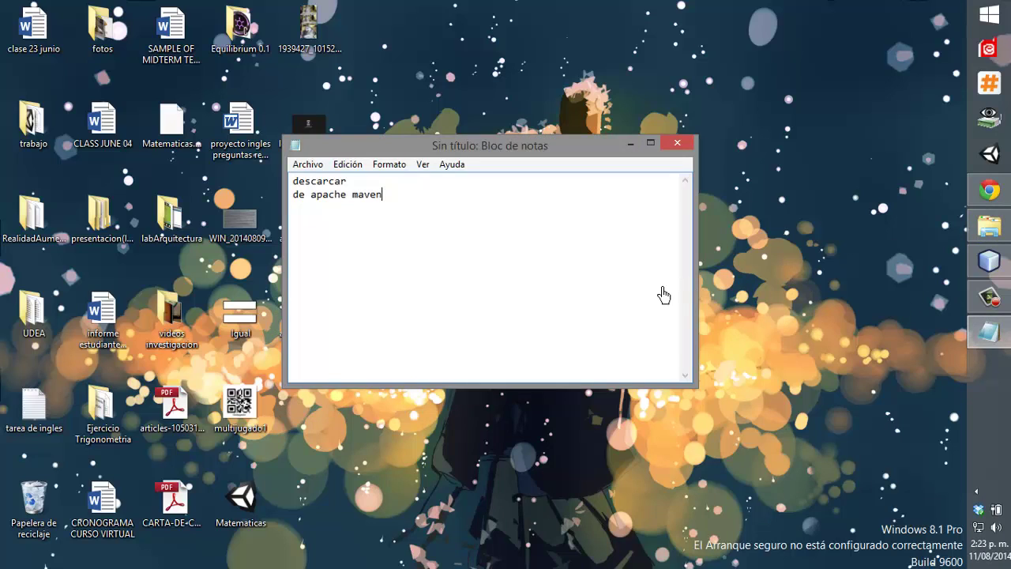
# Add 'jenkins' as the third line of the Notepad note and select the word.
pyautogui.write('jenkins')
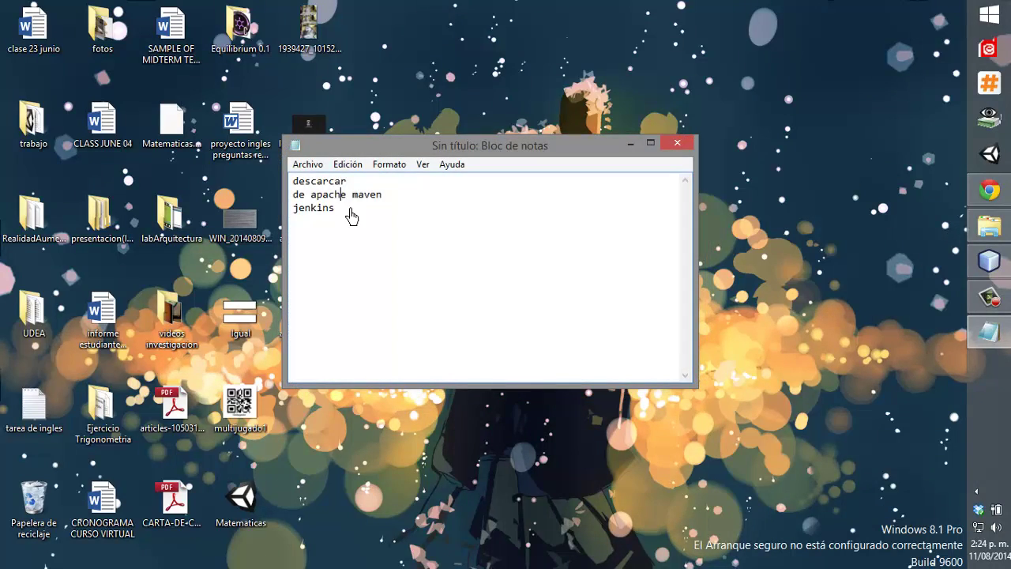
pyautogui.moveTo(351, 216); pyautogui.dragTo(242, 216)
pyautogui.hotkey('ctrl', 'c')
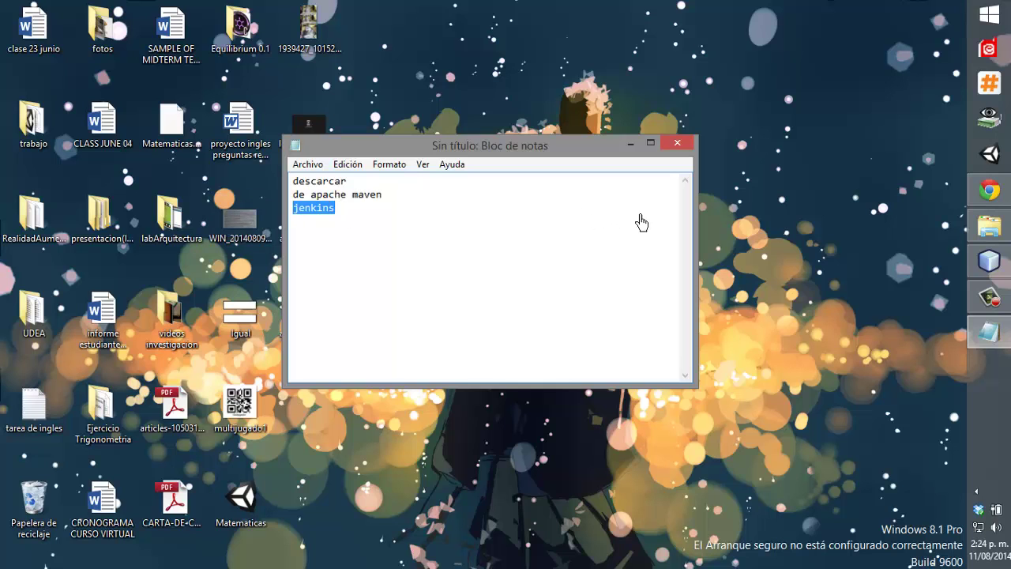
# Search for jenkins, open jenkins-ci.org, and save the latest 1.575 war to the desktop.
pyautogui.click(988, 190)
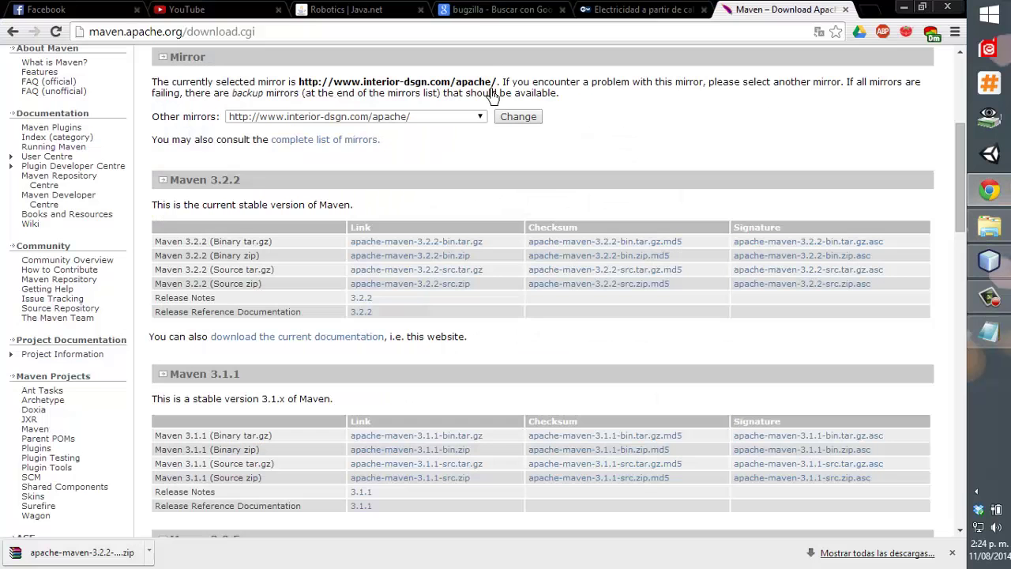
pyautogui.click(588, 33)
pyautogui.hotkey('ctrl', 'v')
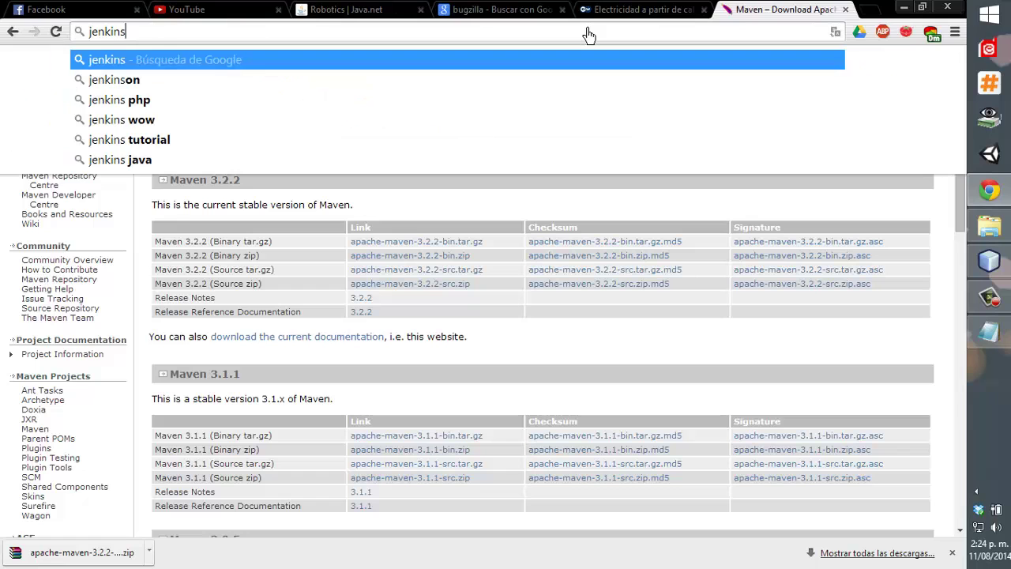
pyautogui.press('Return')
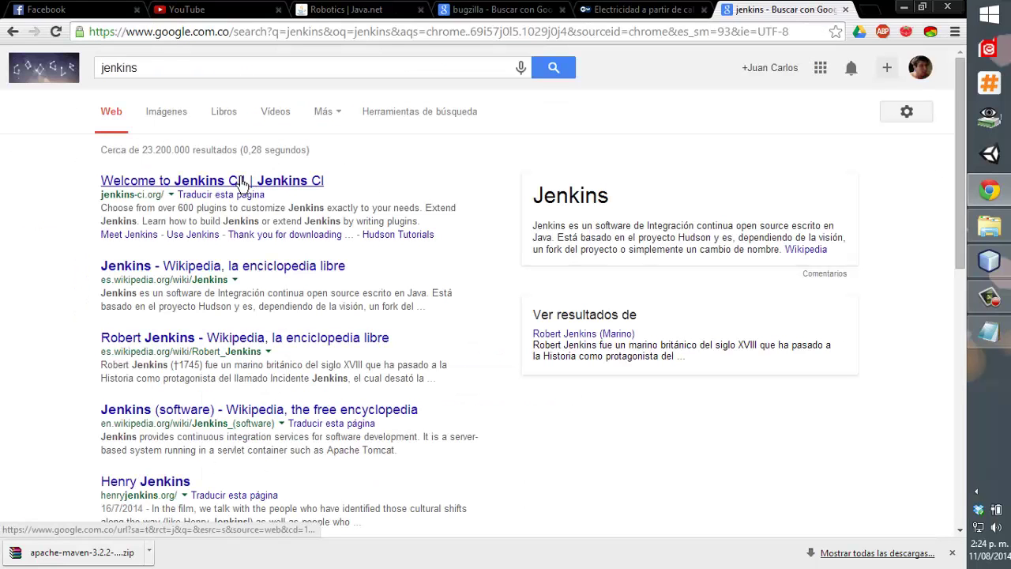
pyautogui.click(242, 184)
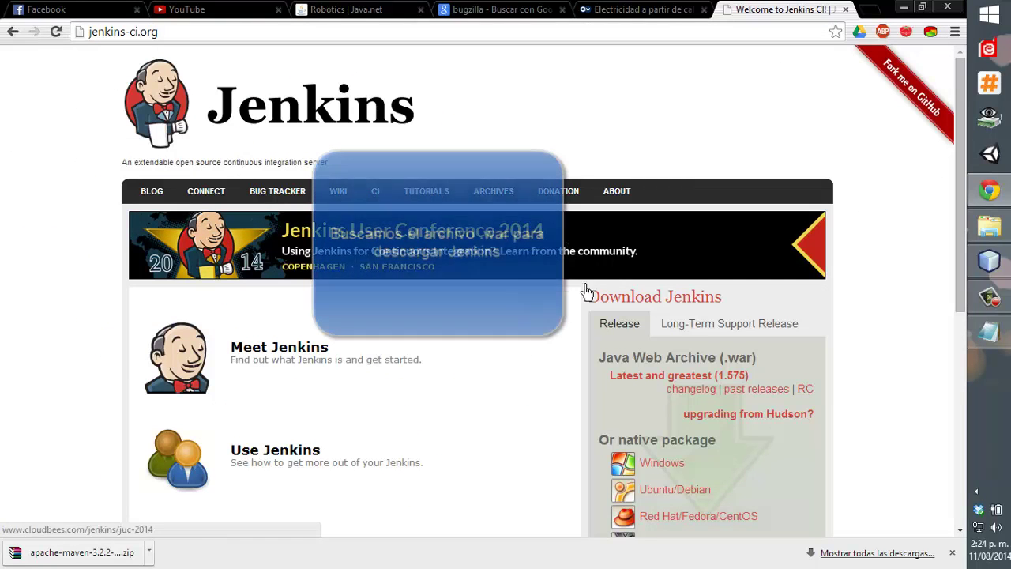
pyautogui.click(681, 377)
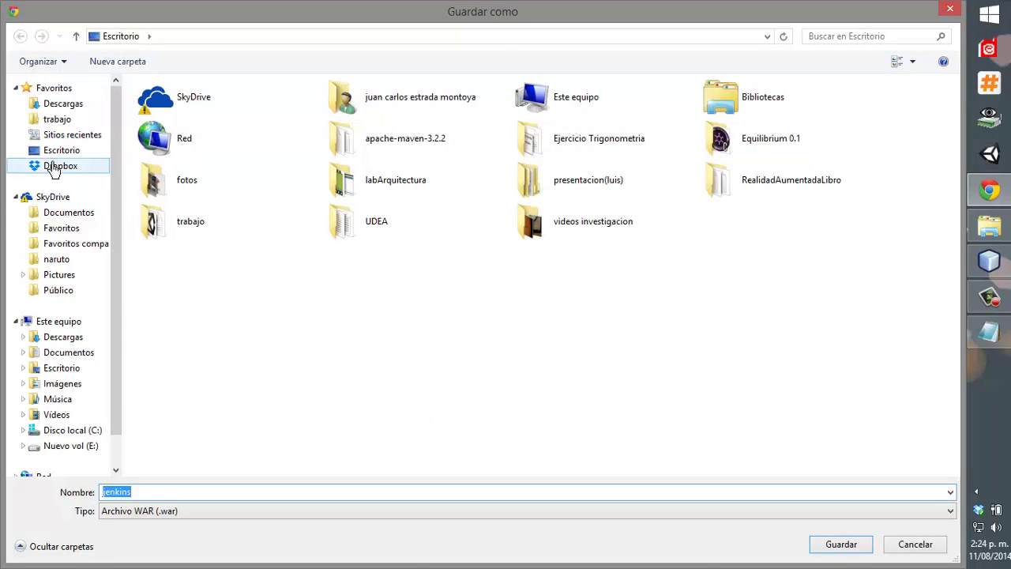
pyautogui.click(43, 150)
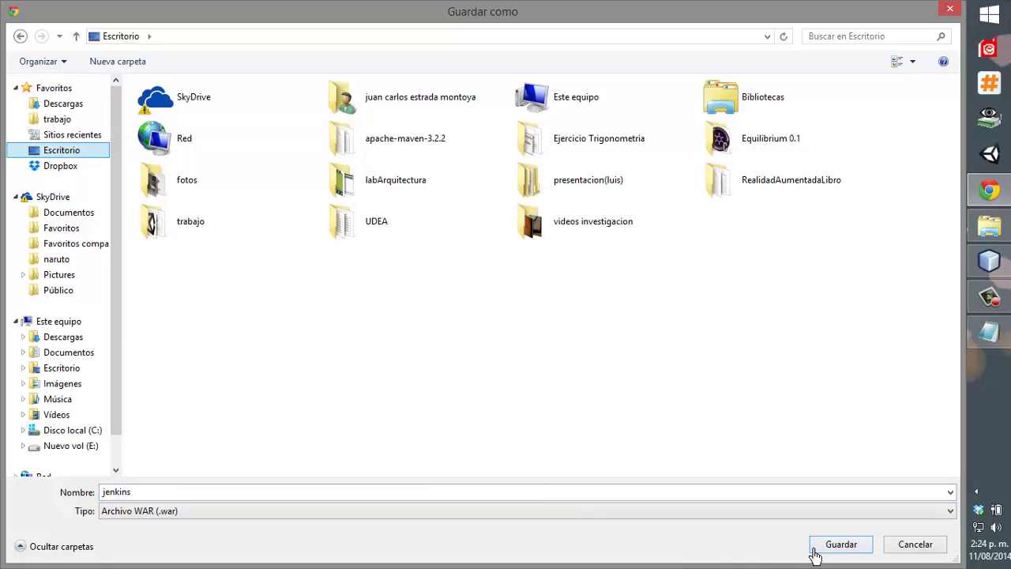
pyautogui.click(816, 548)
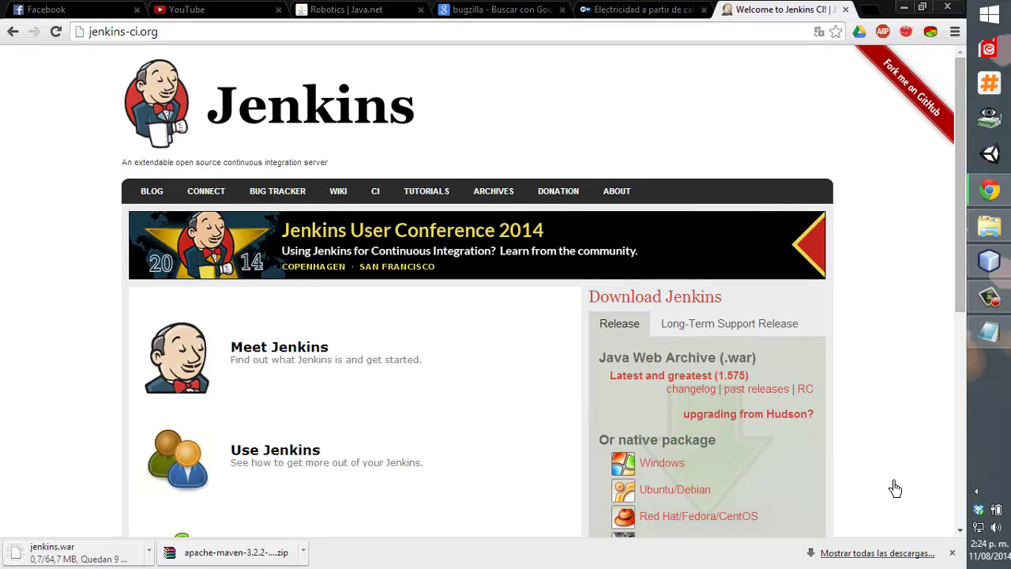
# Create a new desktop folder named 'lab Repocitorios'.
pyautogui.press('super+d')
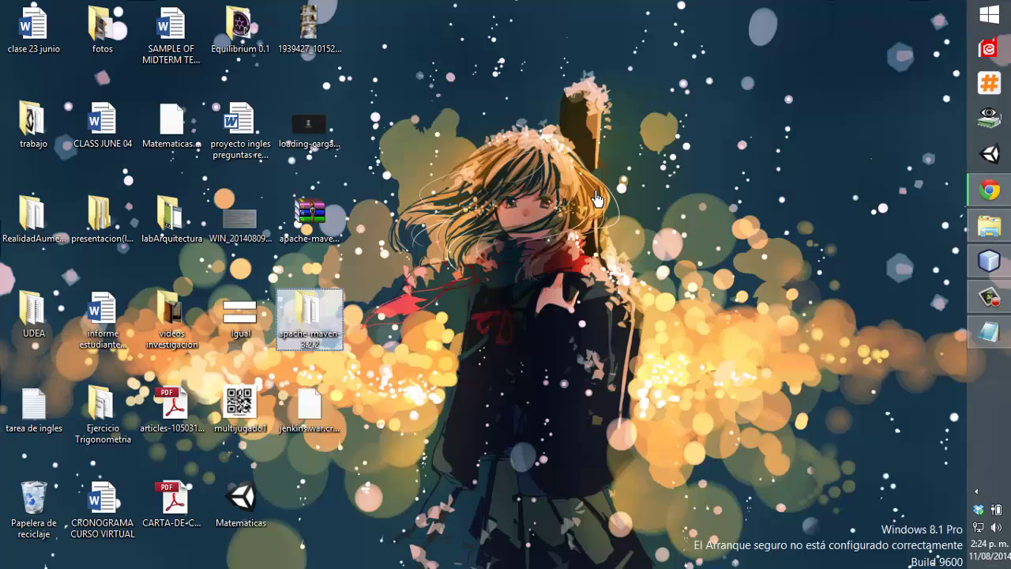
pyautogui.click(595, 192)
pyautogui.rightClick(595, 192)
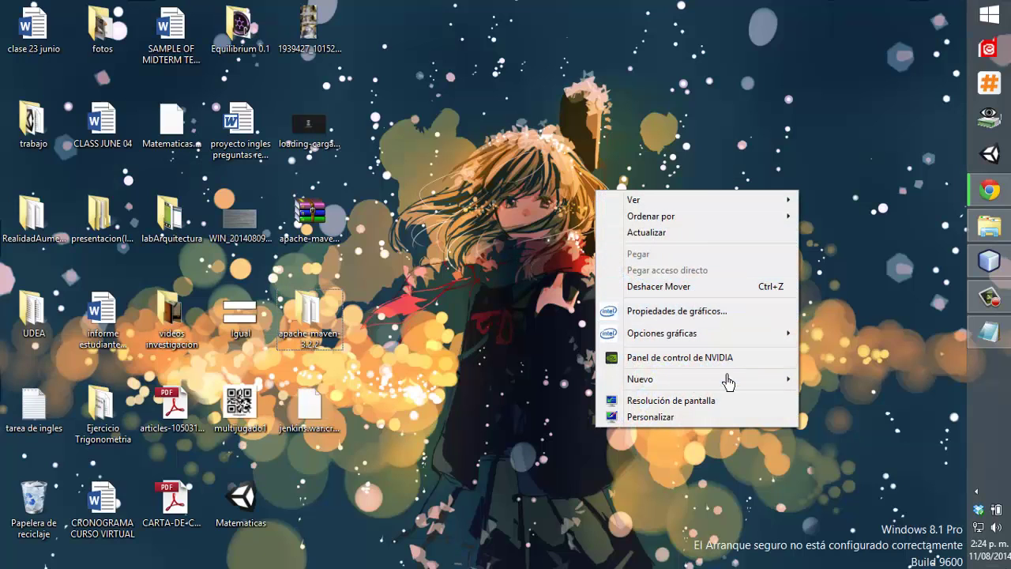
pyautogui.moveTo(750, 383)
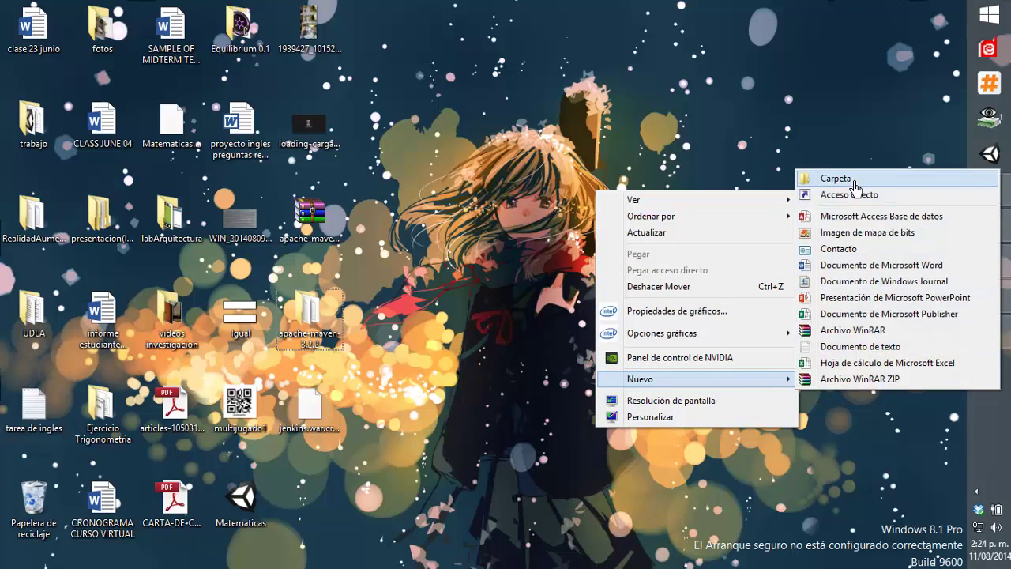
pyautogui.click(854, 179)
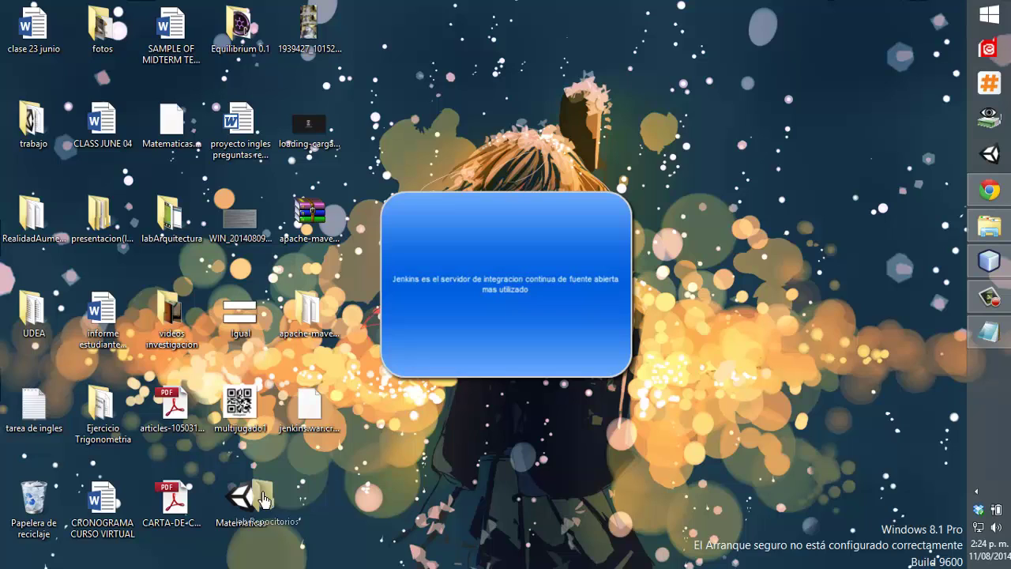
pyautogui.moveTo(263, 499); pyautogui.dragTo(394, 499)
# Gather jenkins.war and apache-maven-3.2.2 into lab Repocitorios and permanently delete the Maven archive.
pyautogui.click(311, 519)
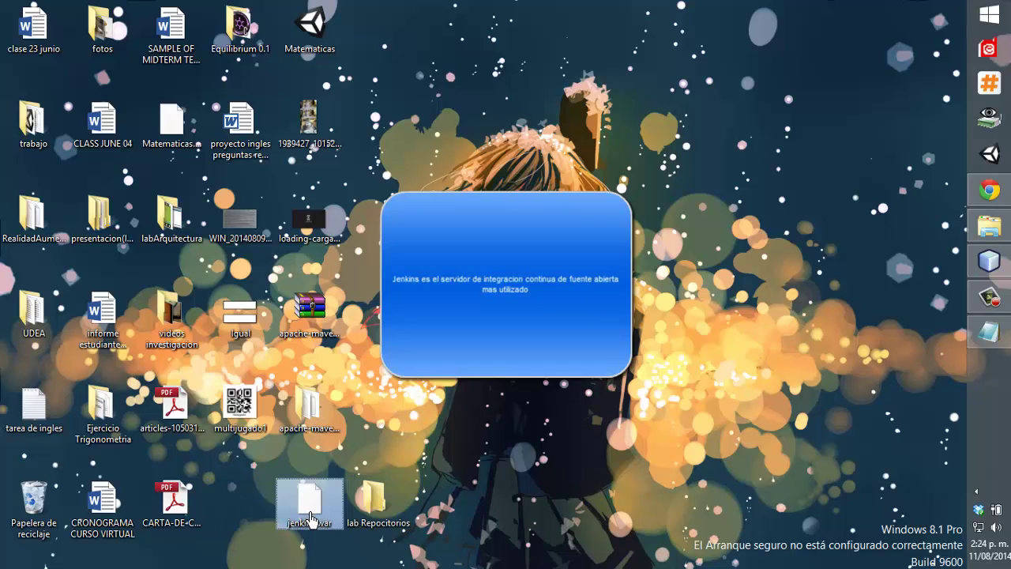
pyautogui.moveTo(310, 518); pyautogui.dragTo(241, 505)
pyautogui.moveTo(377, 501); pyautogui.dragTo(309, 502)
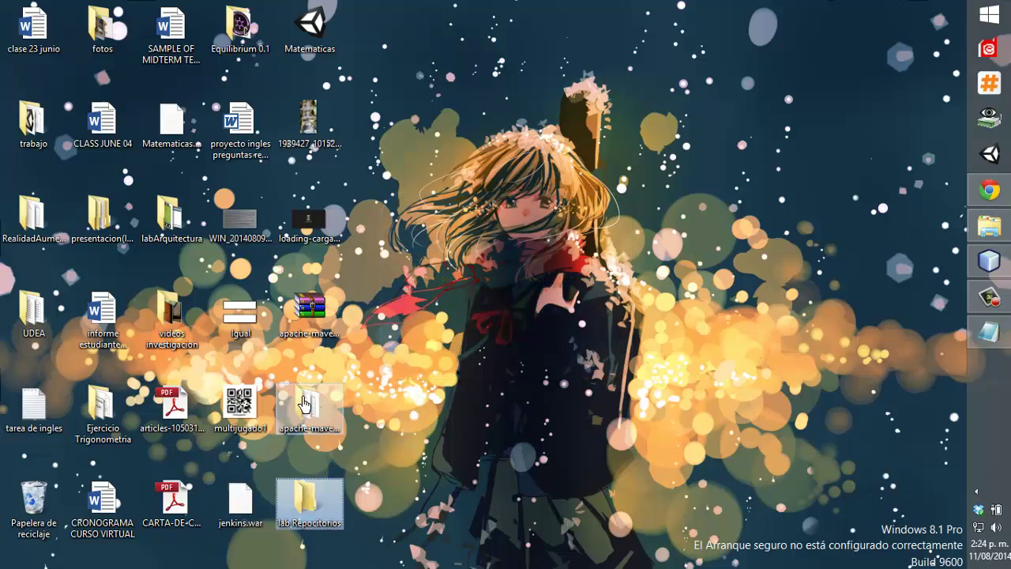
pyautogui.moveTo(304, 404); pyautogui.dragTo(304, 498)
pyautogui.click(324, 331)
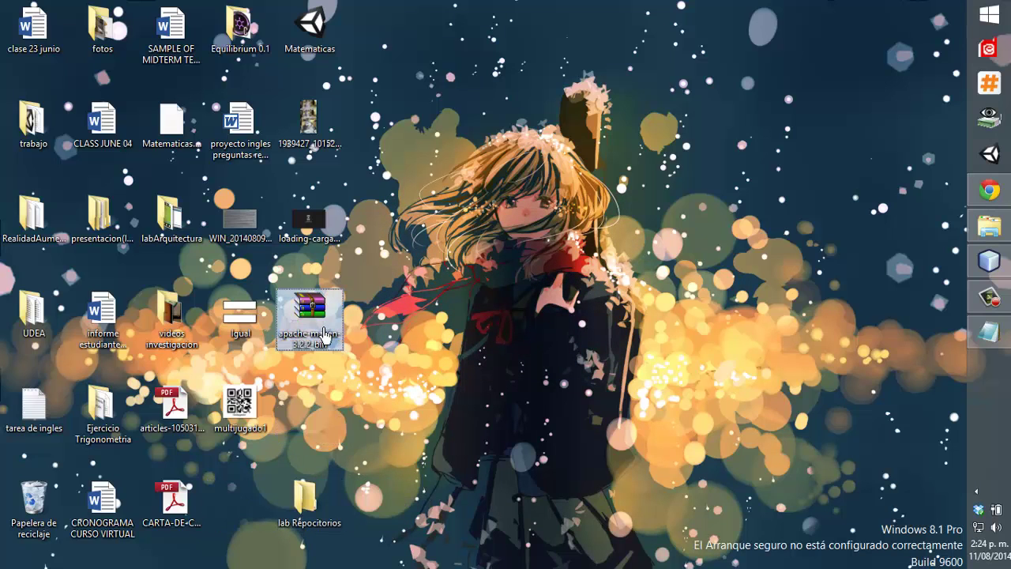
pyautogui.hotkey('shift', 'Delete')
pyautogui.press('Return')
# Tidy the desktop: photo into fotos, Equilibrium 0.1 into trabajo, icons shifted up.
pyautogui.moveTo(305, 499); pyautogui.dragTo(317, 331)
pyautogui.click(305, 477)
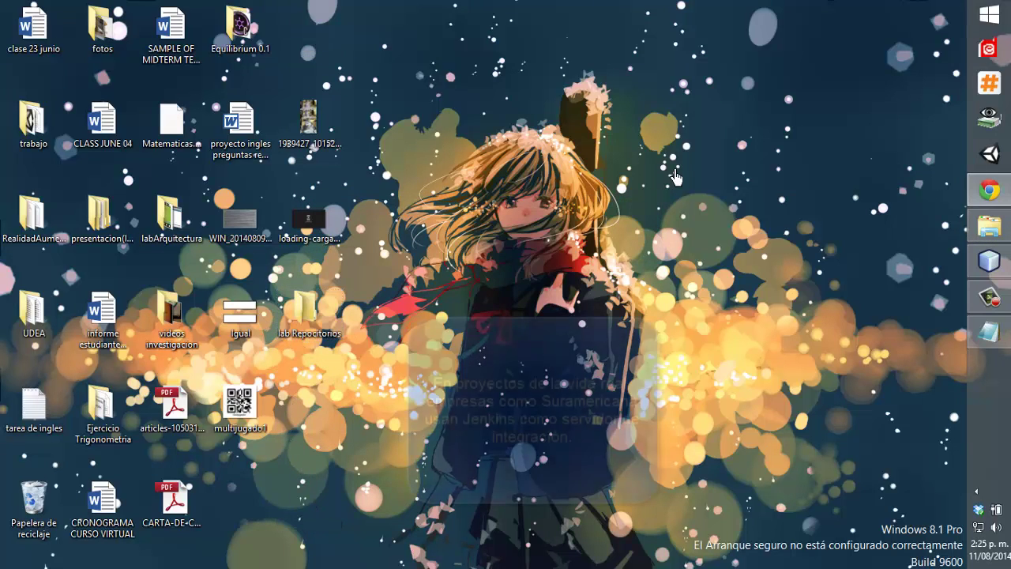
pyautogui.moveTo(308, 122); pyautogui.dragTo(102, 30)
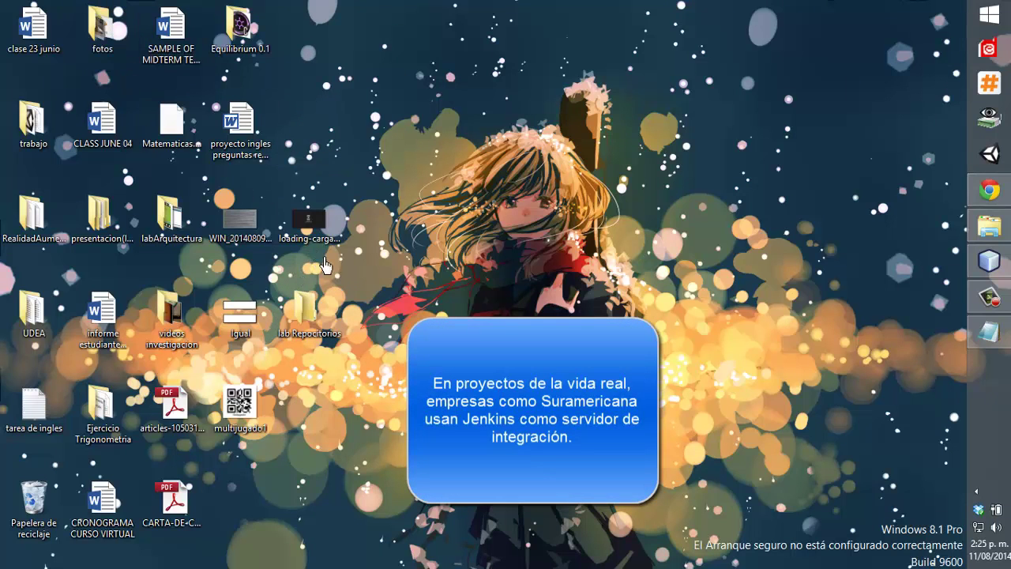
pyautogui.moveTo(272, 40); pyautogui.dragTo(31, 122)
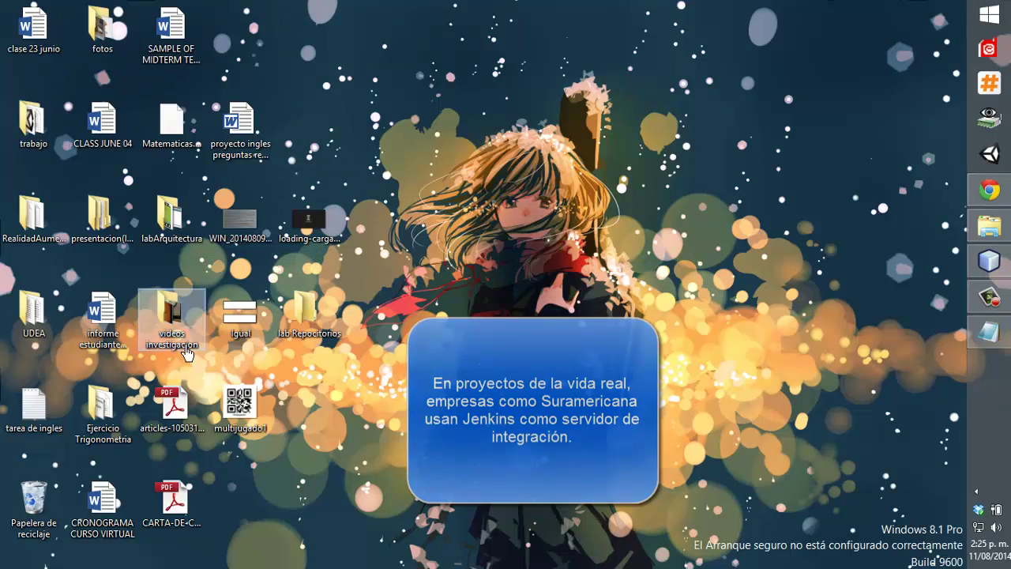
pyautogui.moveTo(357, 432); pyautogui.dragTo(276, 190)
pyautogui.moveTo(308, 221); pyautogui.dragTo(327, 16)
pyautogui.moveTo(210, 99); pyautogui.dragTo(269, 454)
pyautogui.moveTo(239, 109); pyautogui.dragTo(239, 14)
pyautogui.click(391, 157)
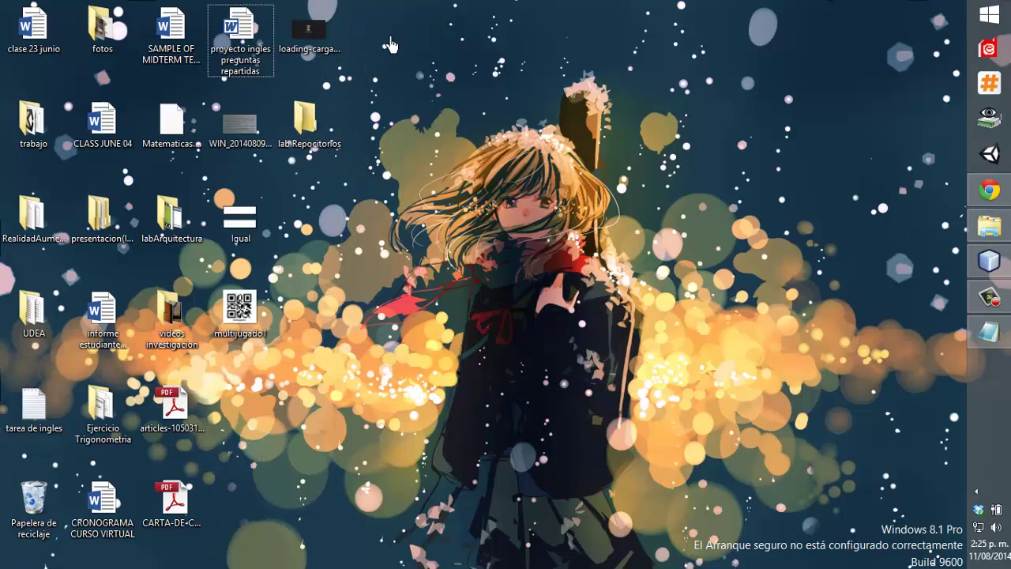
# Open the lab Repocitorios folder and select jenkins.war inside it.
pyautogui.doubleClick(308, 113)
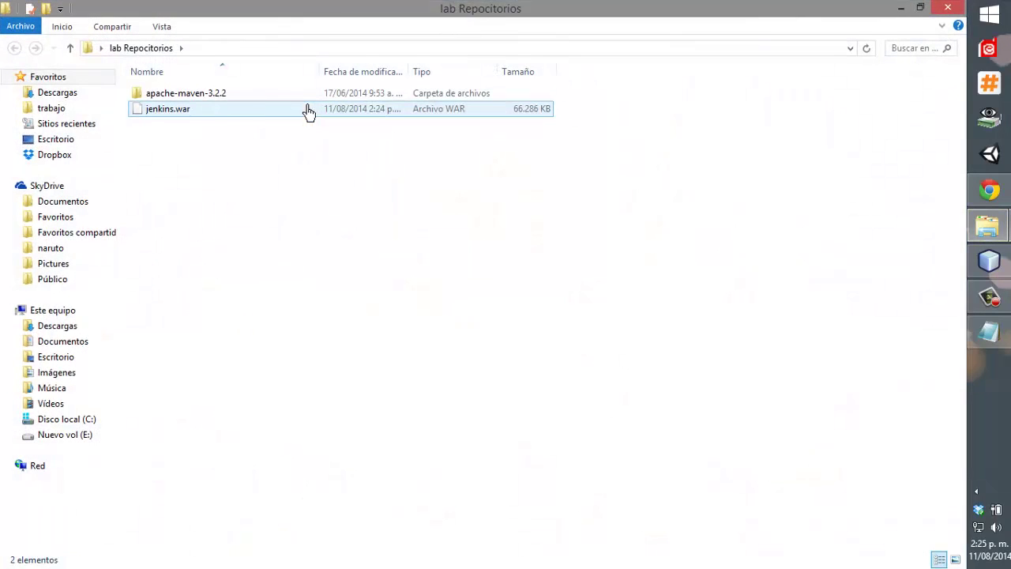
pyautogui.click(203, 114)
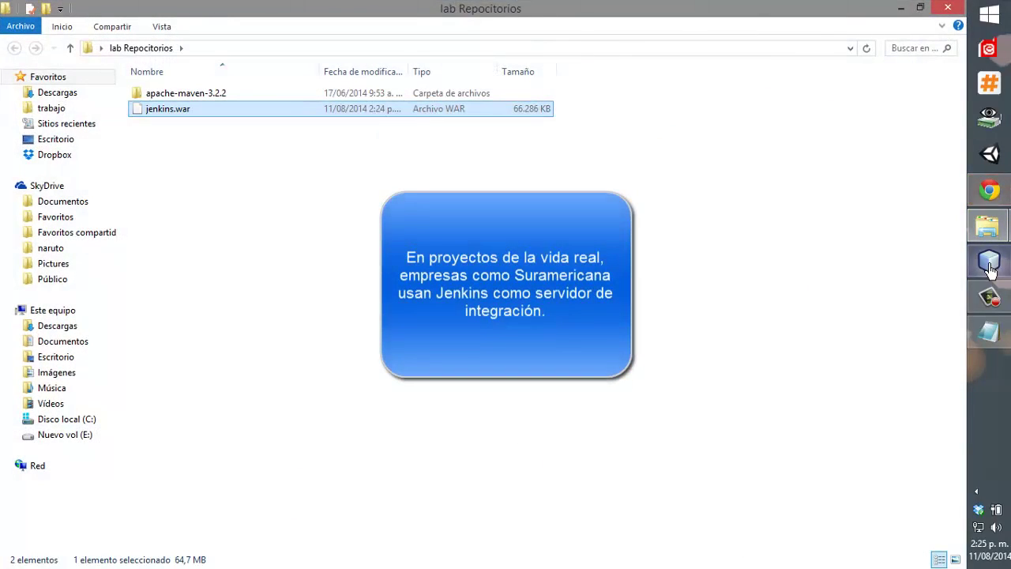
pyautogui.click(989, 265)
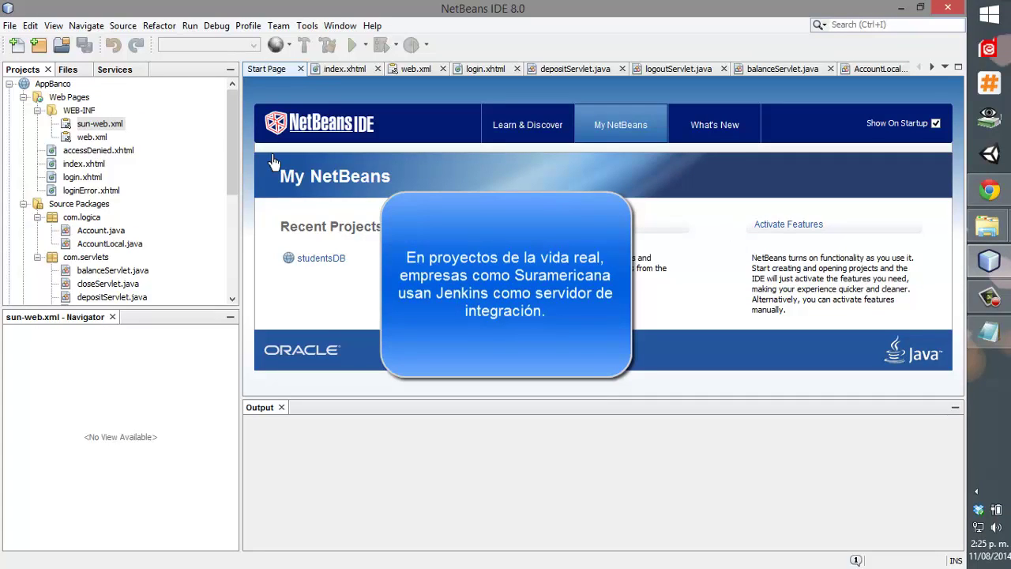
# Close all editor tabs: Start Page, the AppBanco .xhtml/.java/.xml files, SQL 1 and SQL 2.
pyautogui.click(300, 69)
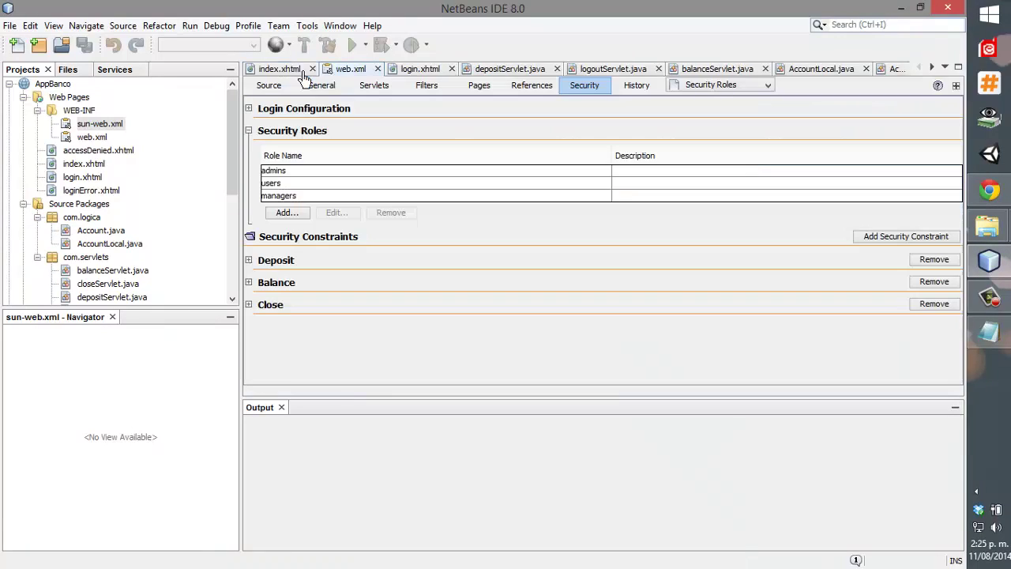
pyautogui.click(292, 71)
pyautogui.click(312, 69)
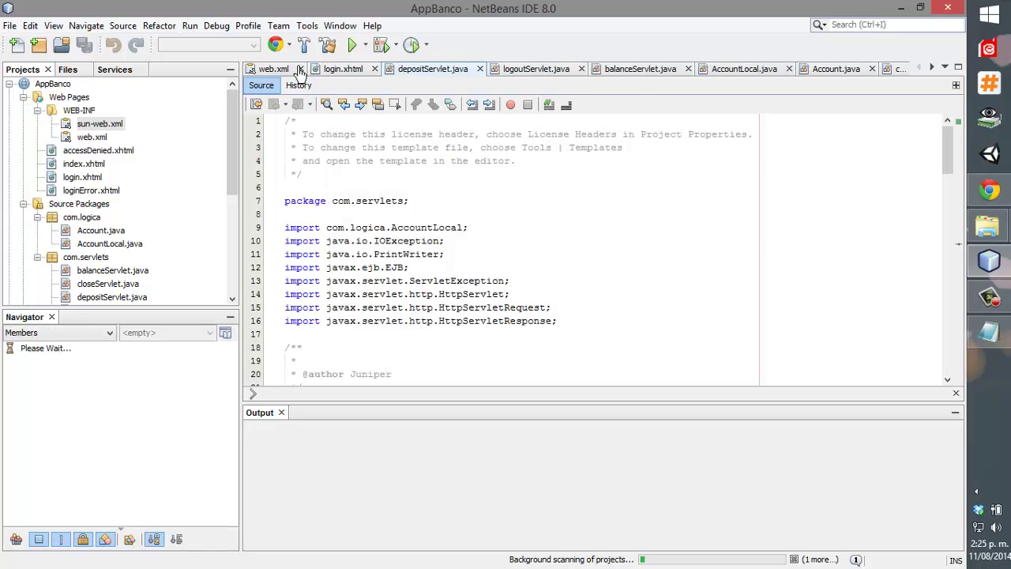
pyautogui.click(300, 68)
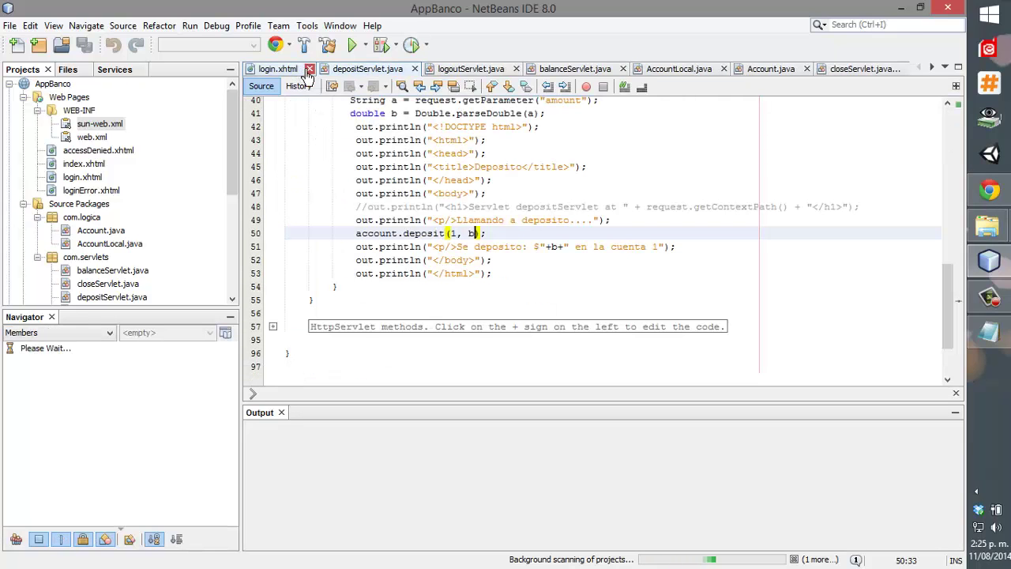
pyautogui.click(309, 70)
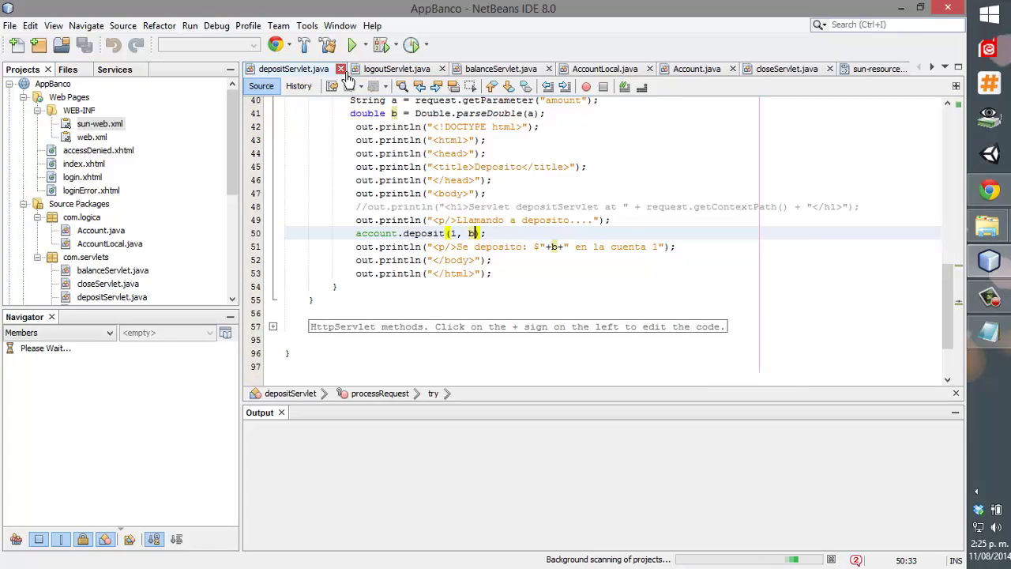
pyautogui.click(340, 70)
pyautogui.click(339, 69)
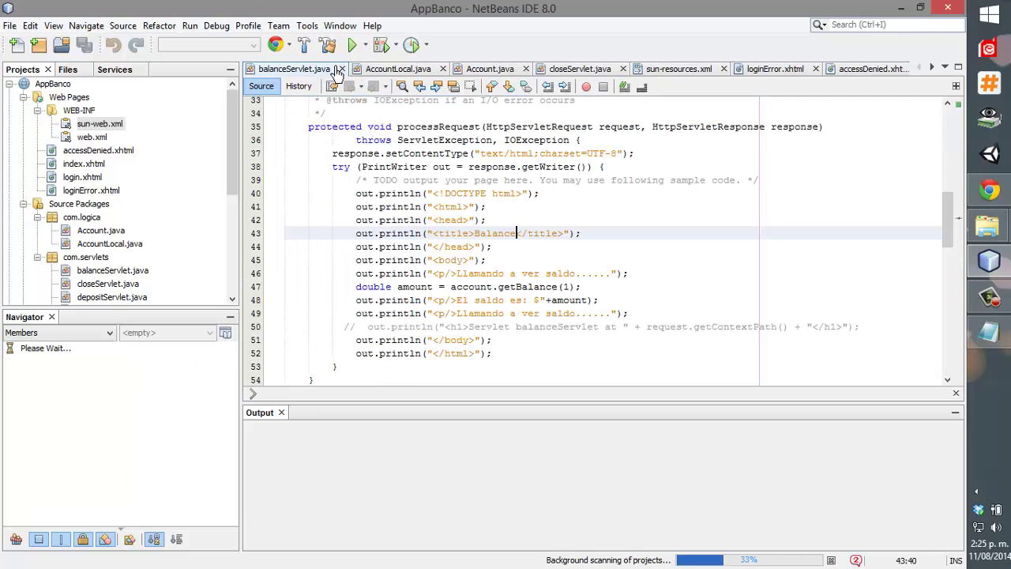
pyautogui.click(341, 69)
pyautogui.click(335, 69)
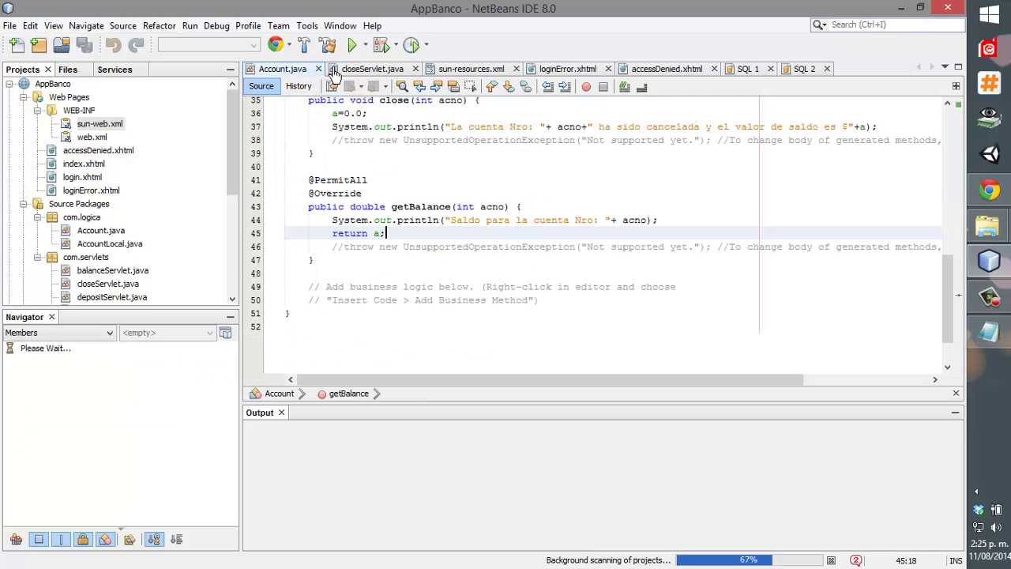
pyautogui.click(318, 70)
pyautogui.click(336, 70)
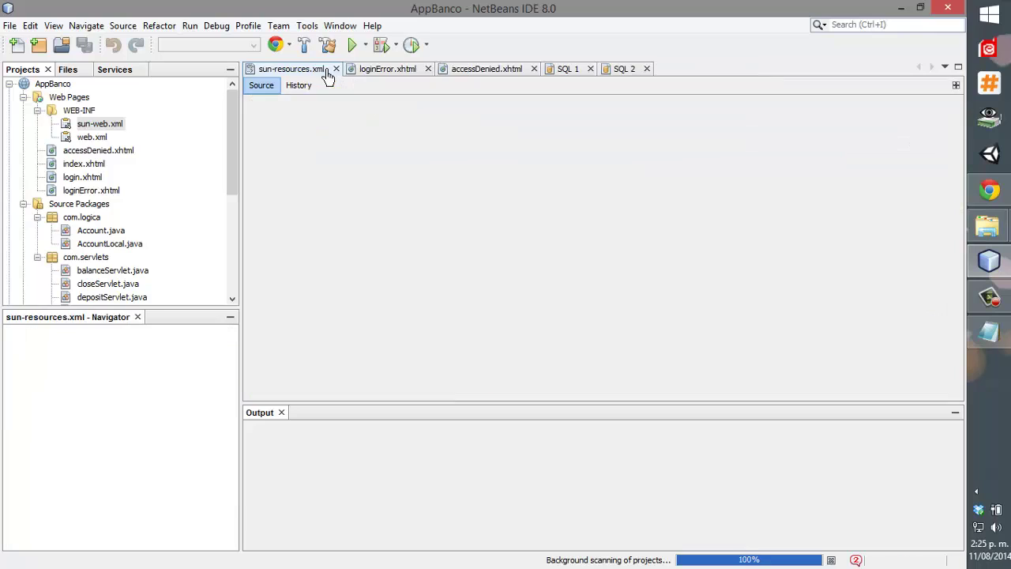
pyautogui.click(336, 69)
pyautogui.click(327, 69)
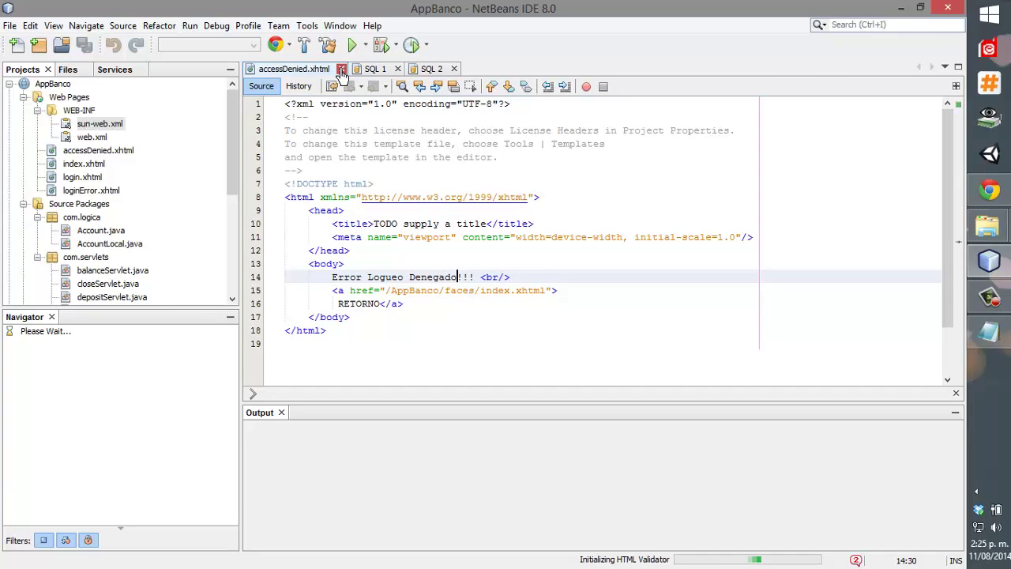
pyautogui.click(341, 70)
pyautogui.click(290, 70)
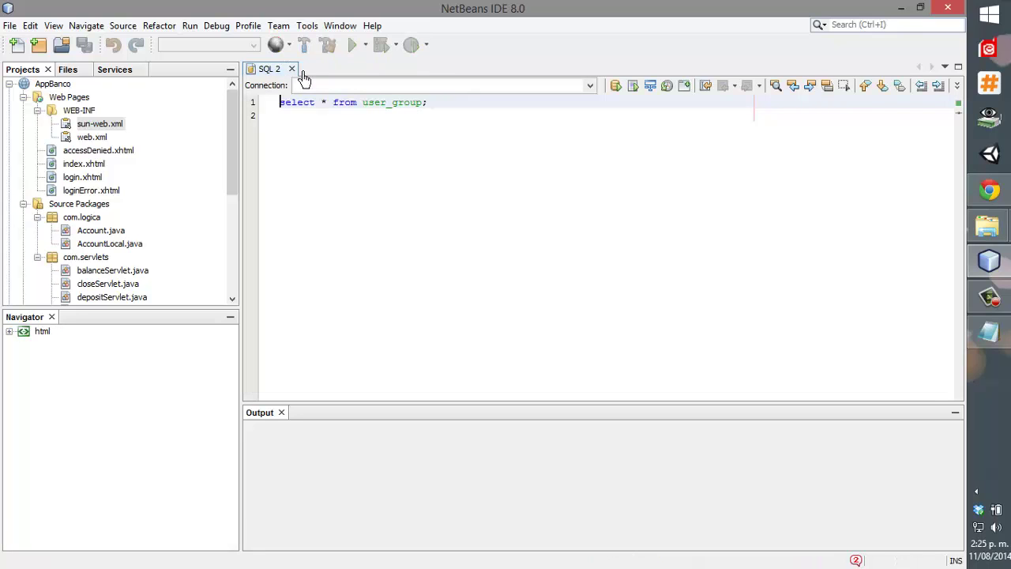
pyautogui.click(290, 69)
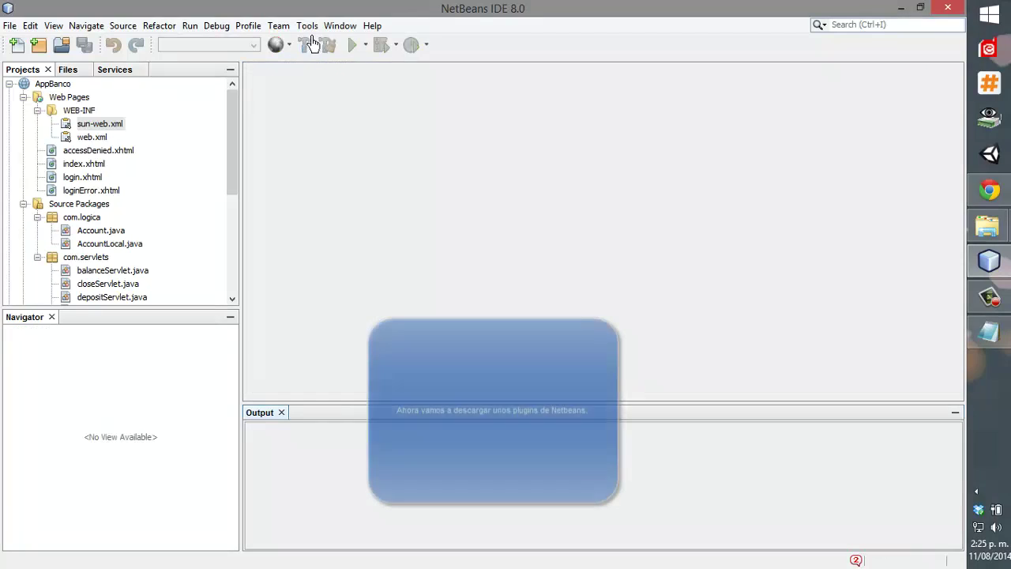
# Open the Plugins manager, search Available Plugins for FindBugs and tick FindBugs Integration.
pyautogui.click(308, 27)
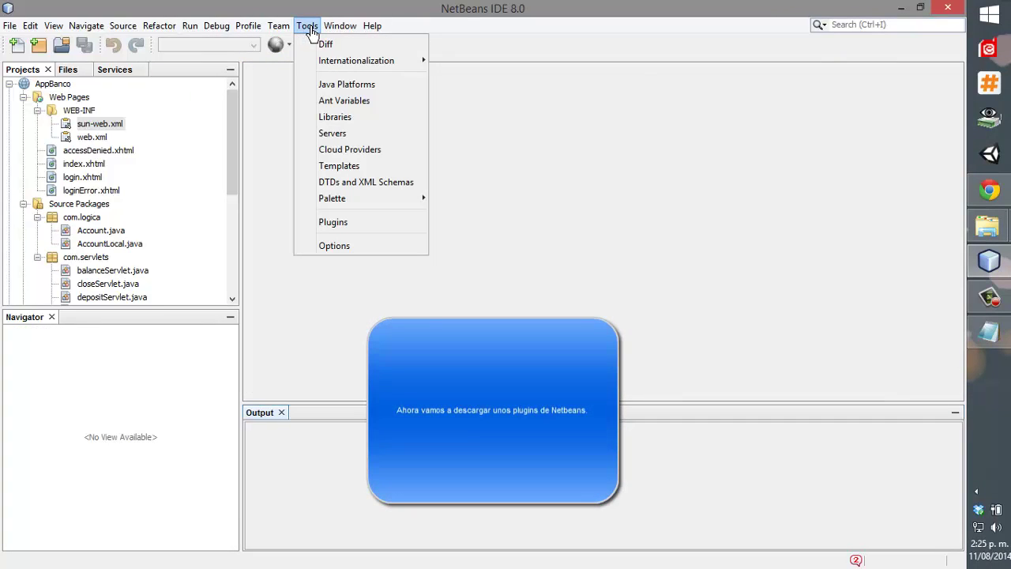
pyautogui.click(333, 222)
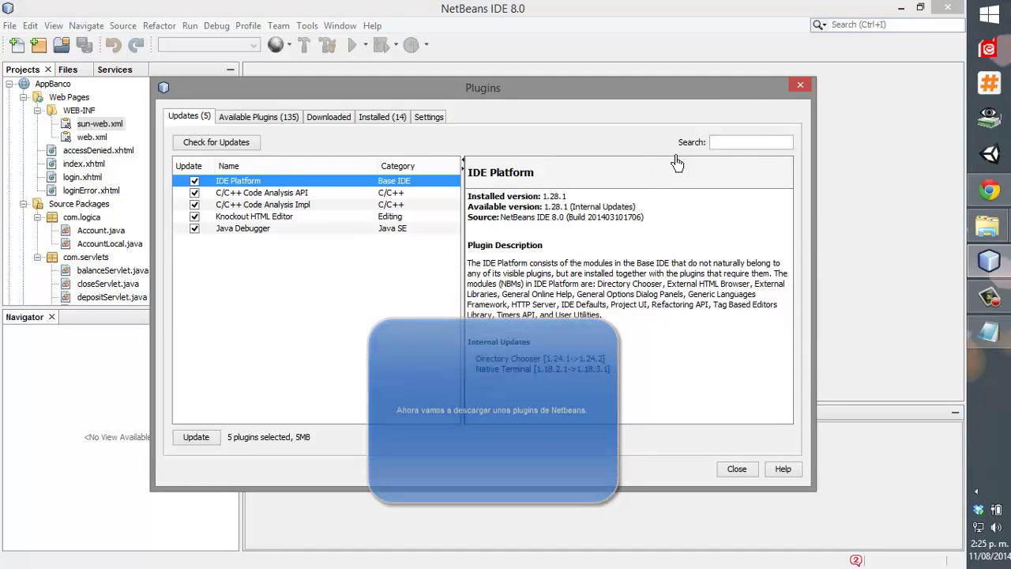
pyautogui.click(734, 146)
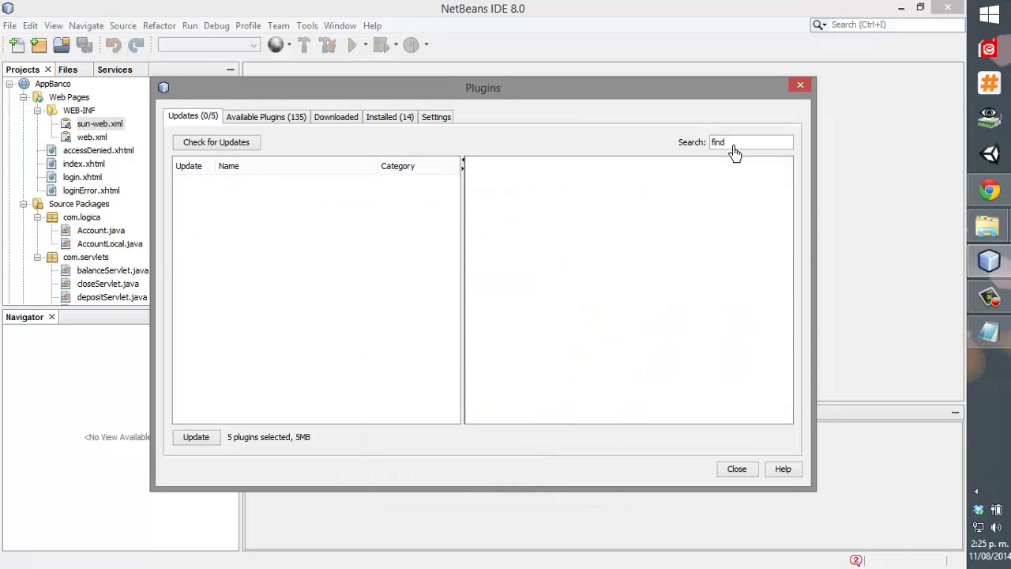
pyautogui.click(249, 118)
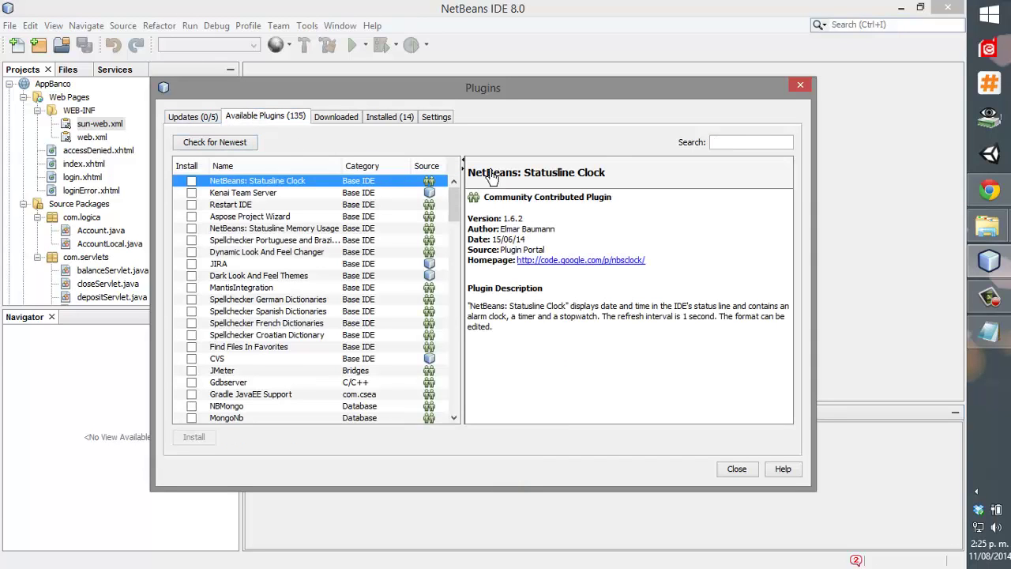
pyautogui.click(740, 144)
pyautogui.write('fin')
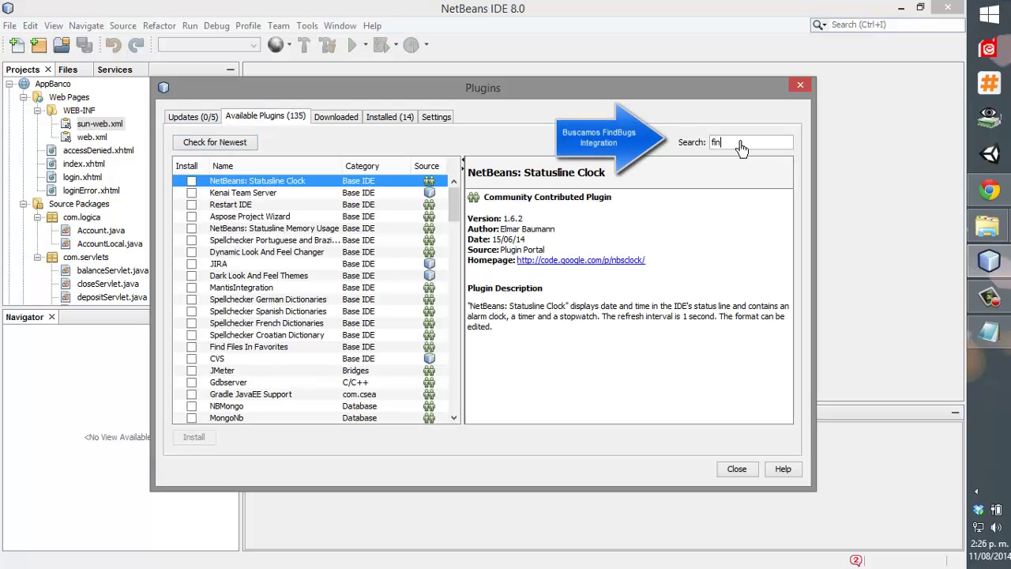
pyautogui.write('d bugs')
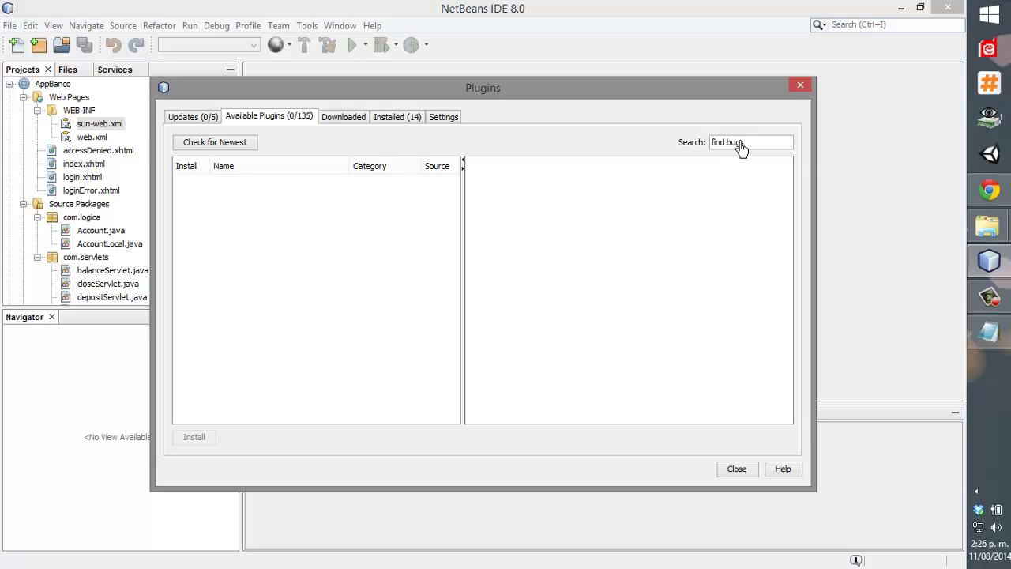
pyautogui.press('BackSpace')
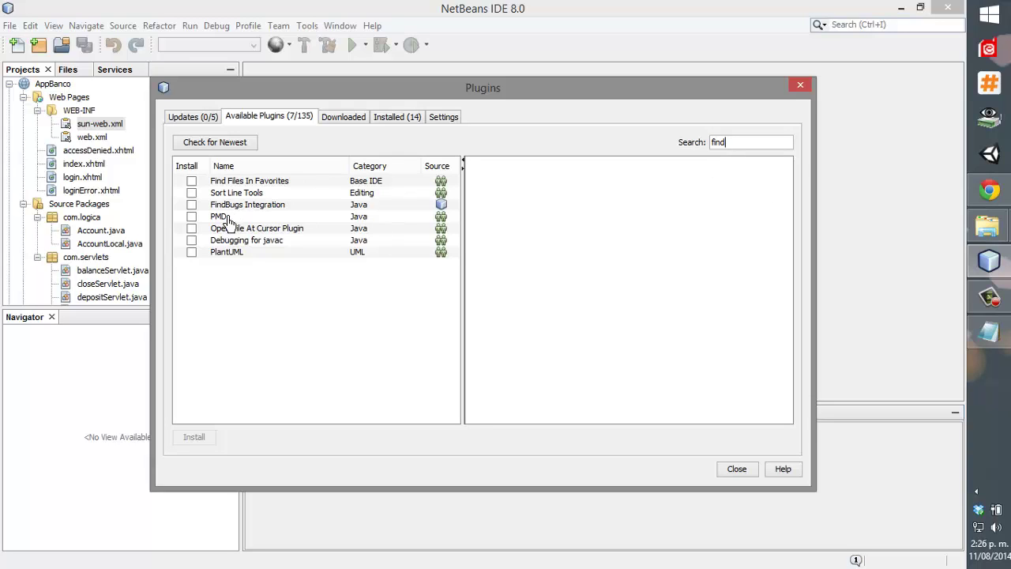
pyautogui.click(191, 206)
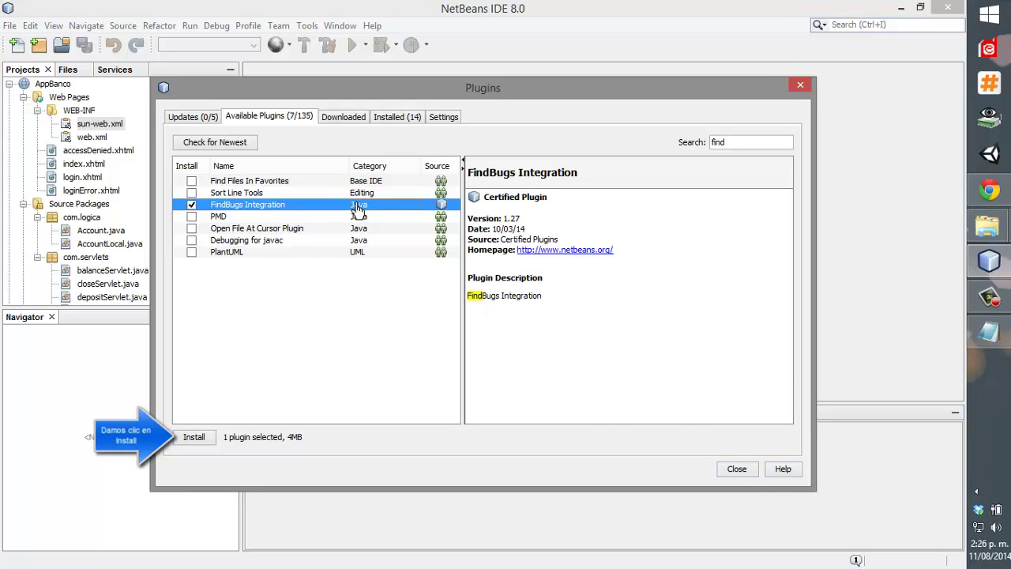
# Install FindBugs Integration 1.27, accepting its license terms.
pyautogui.click(193, 438)
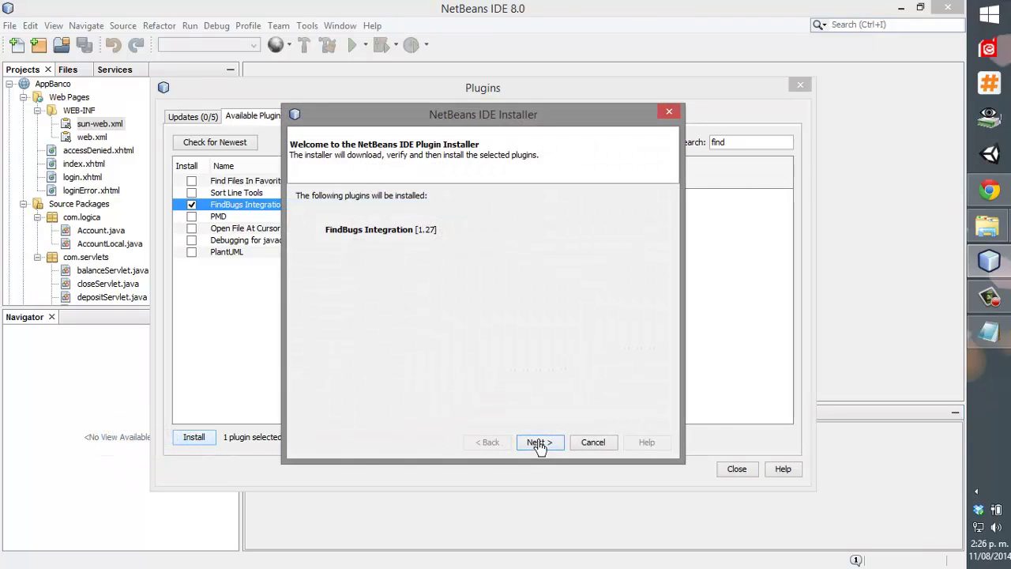
pyautogui.click(538, 442)
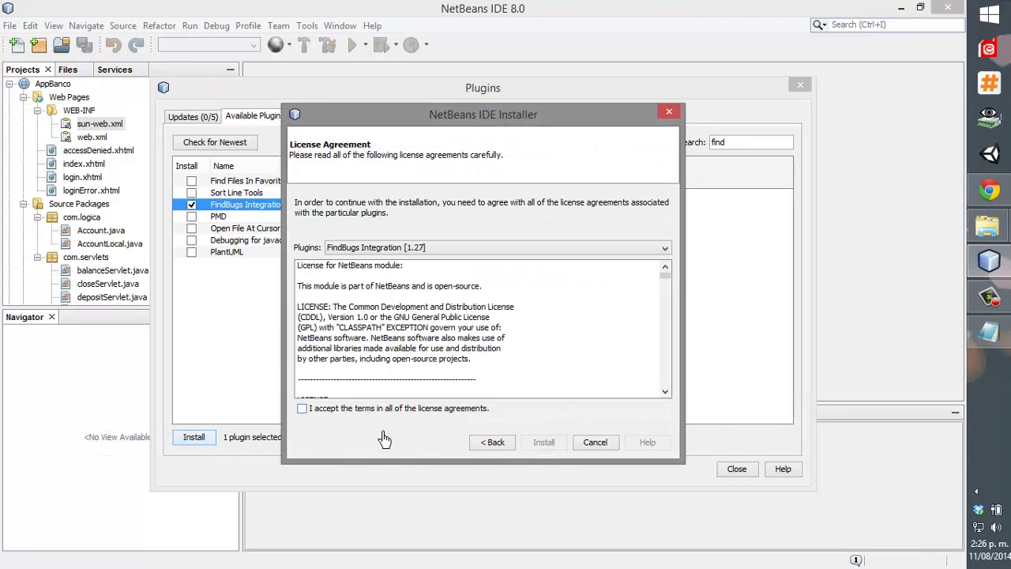
pyautogui.click(383, 410)
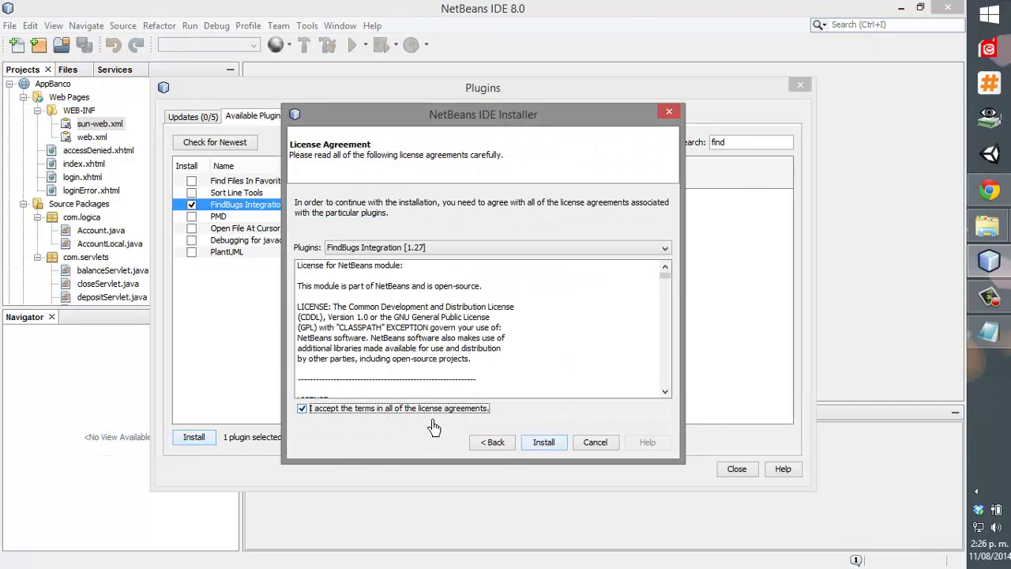
pyautogui.click(543, 444)
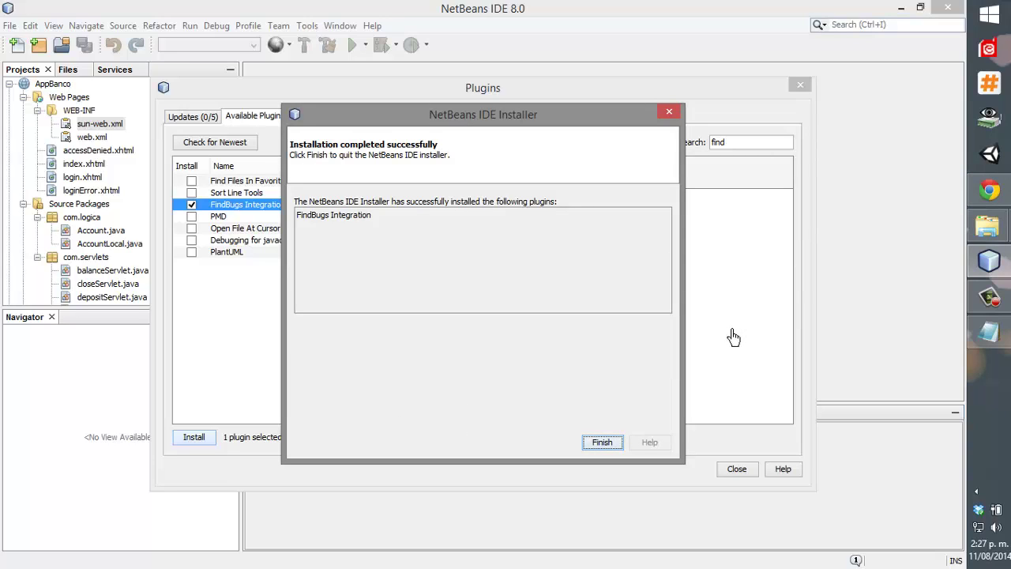
pyautogui.click(601, 442)
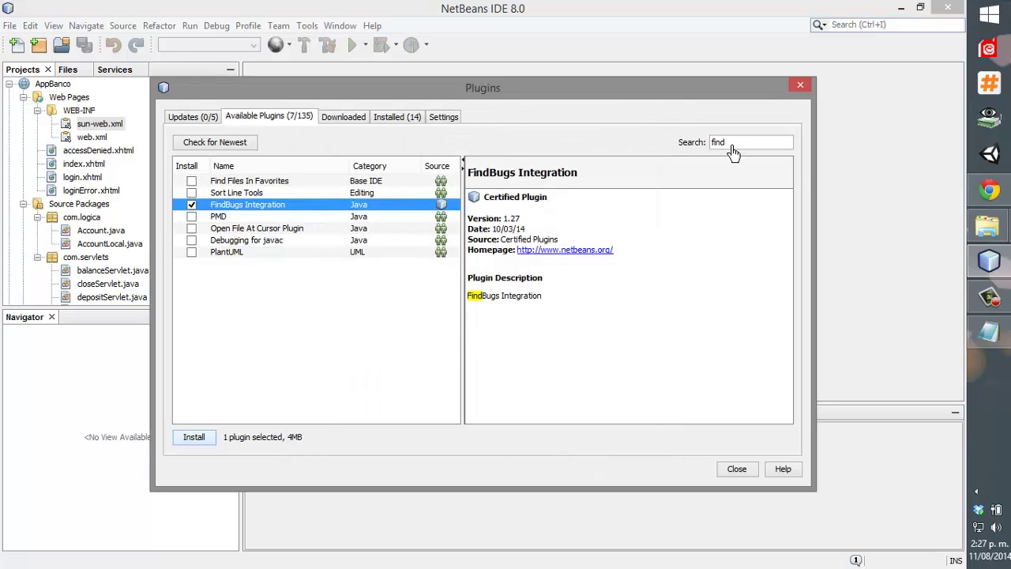
# Search for git and tick gitignore.io, Git toolbar, Open URL and Show current GIT branch plugins.
pyautogui.write('git')
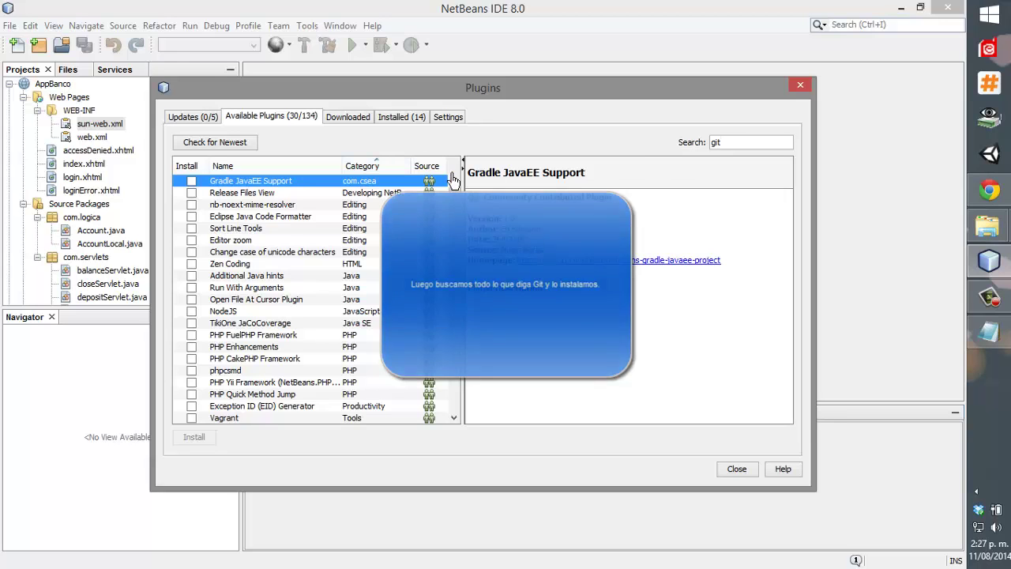
pyautogui.scroll(-4, 315, 316)
pyautogui.click(191, 359)
pyautogui.click(191, 359)
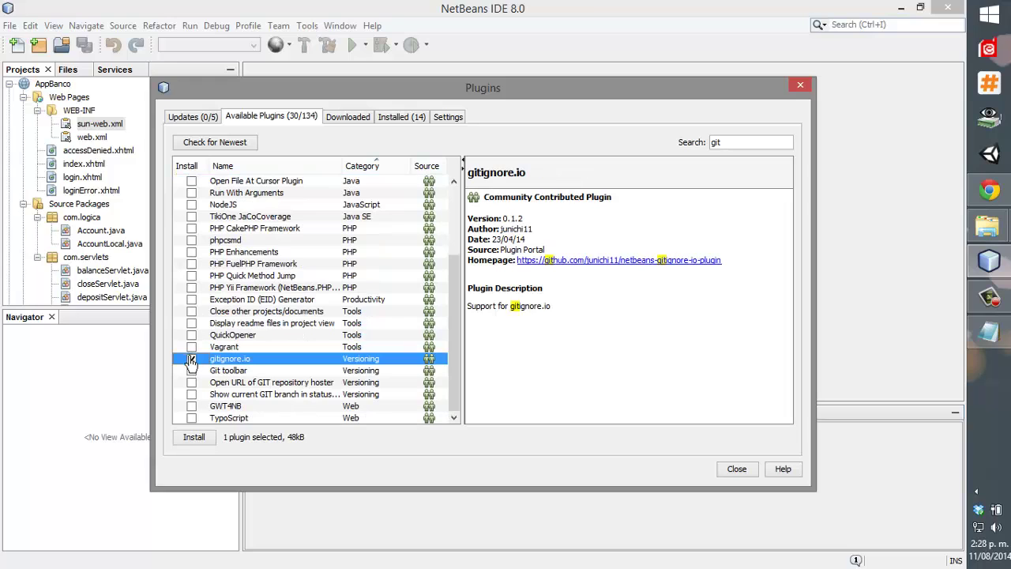
pyautogui.click(191, 370)
pyautogui.click(191, 370)
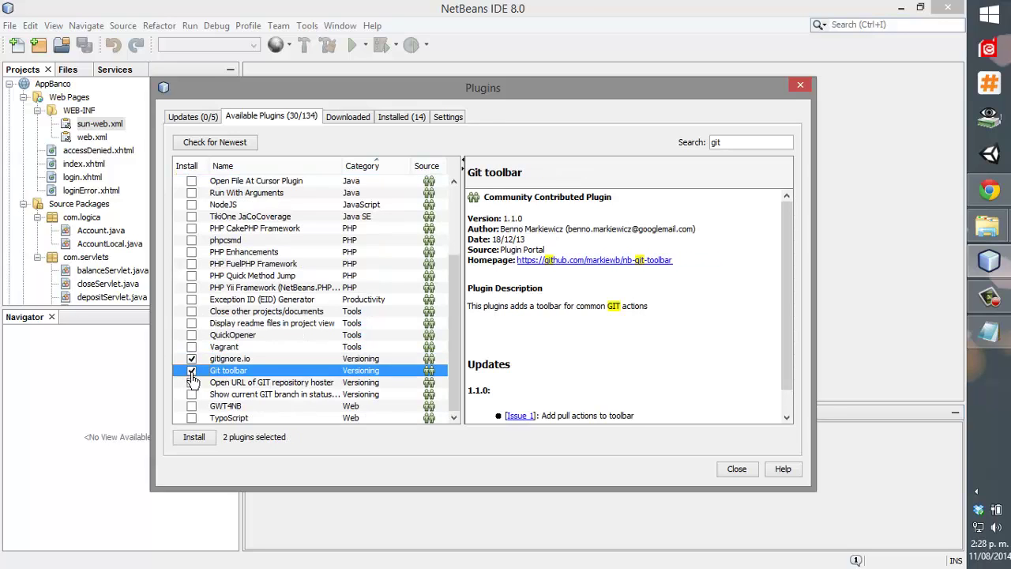
pyautogui.click(191, 382)
pyautogui.click(191, 394)
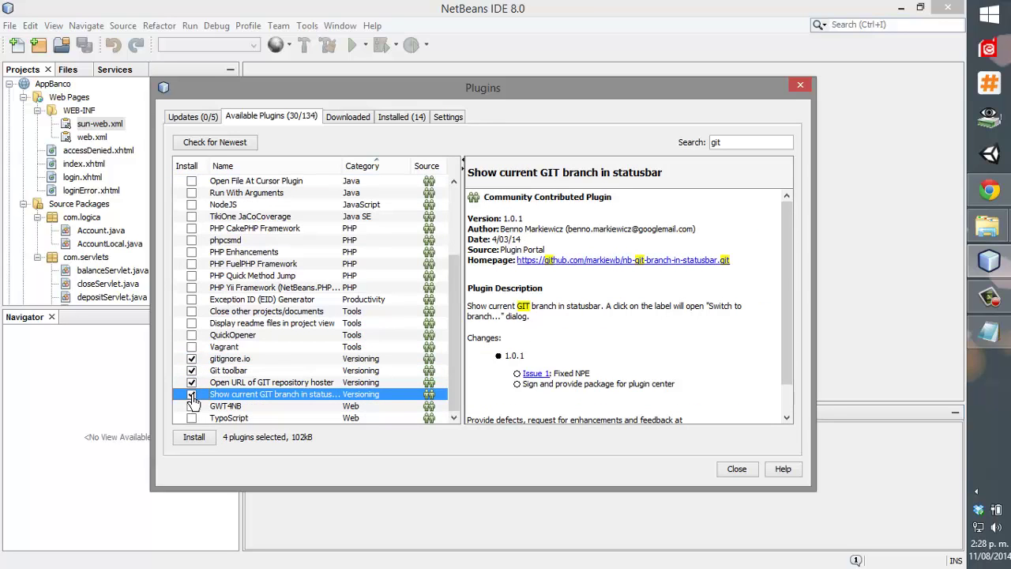
pyautogui.scroll(3, 194, 403)
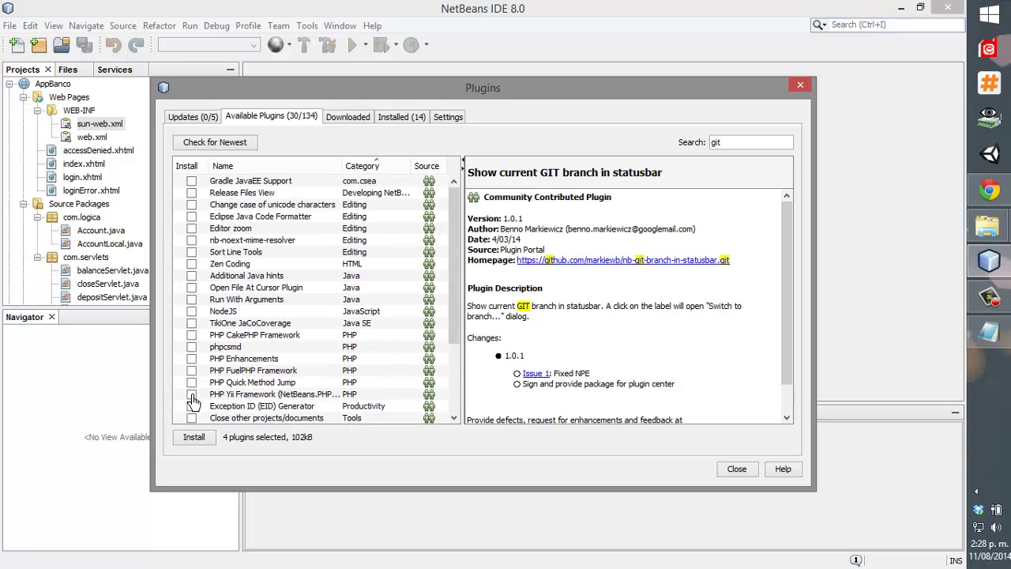
pyautogui.scroll(-3, 194, 402)
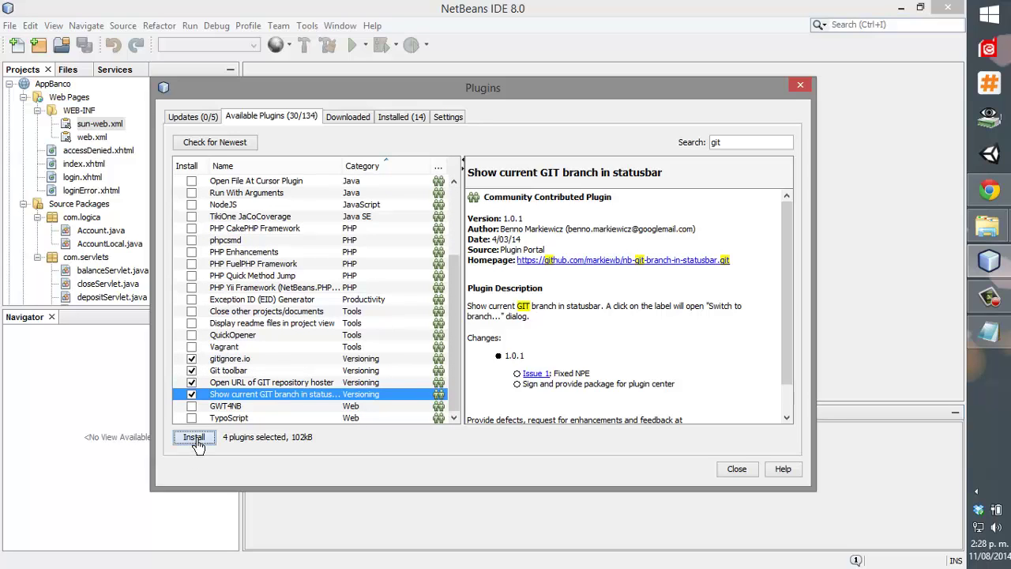
# Install the four Git plugins, accepting the license and trusting the unverified plugins.
pyautogui.click(195, 437)
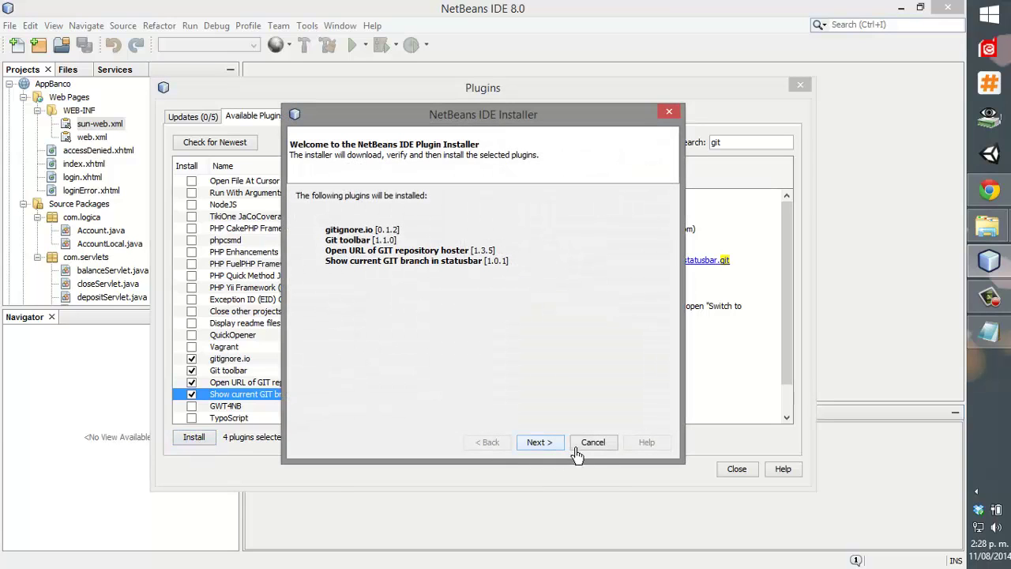
pyautogui.click(540, 442)
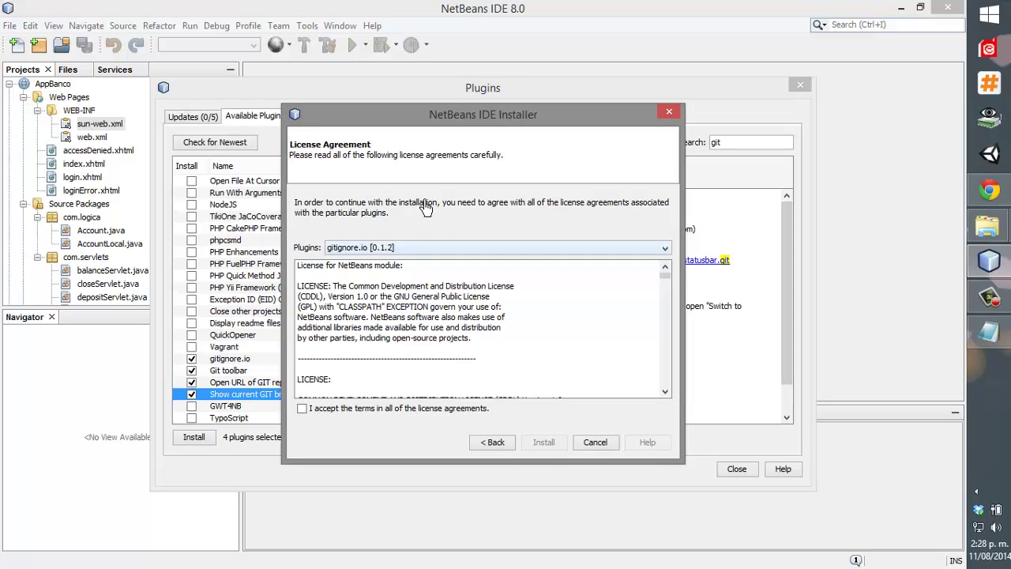
pyautogui.click(472, 409)
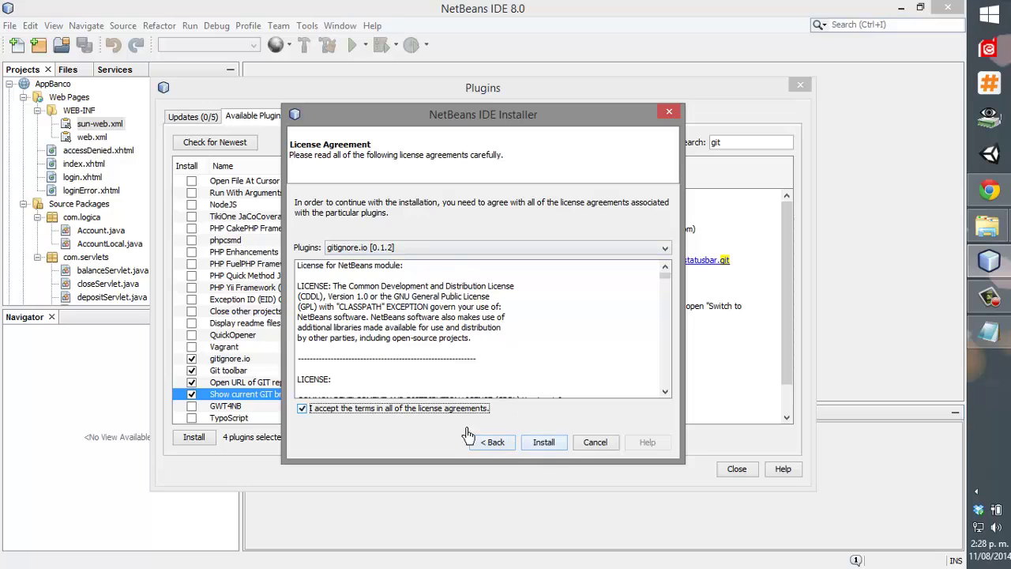
pyautogui.click(543, 442)
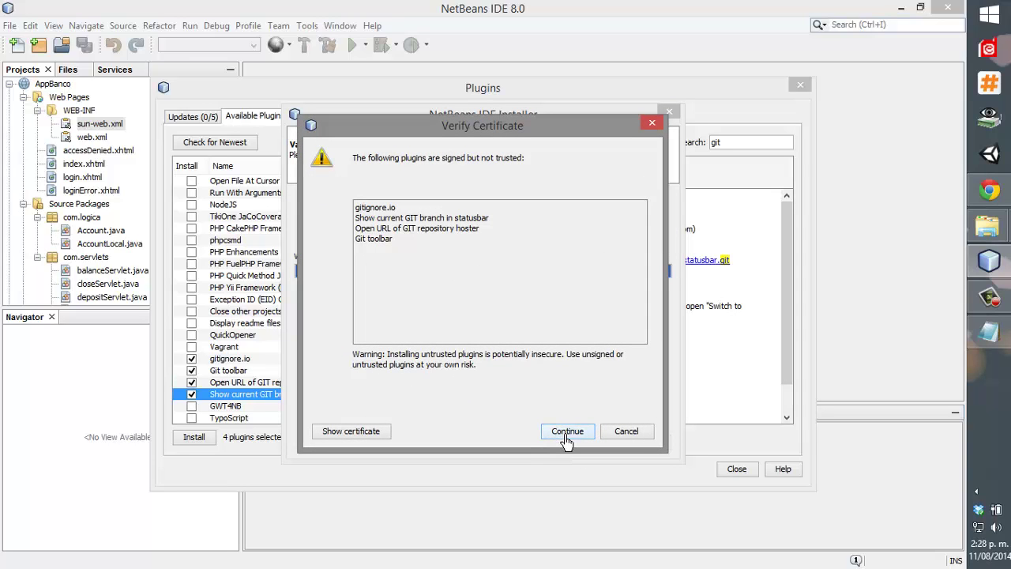
pyautogui.click(566, 431)
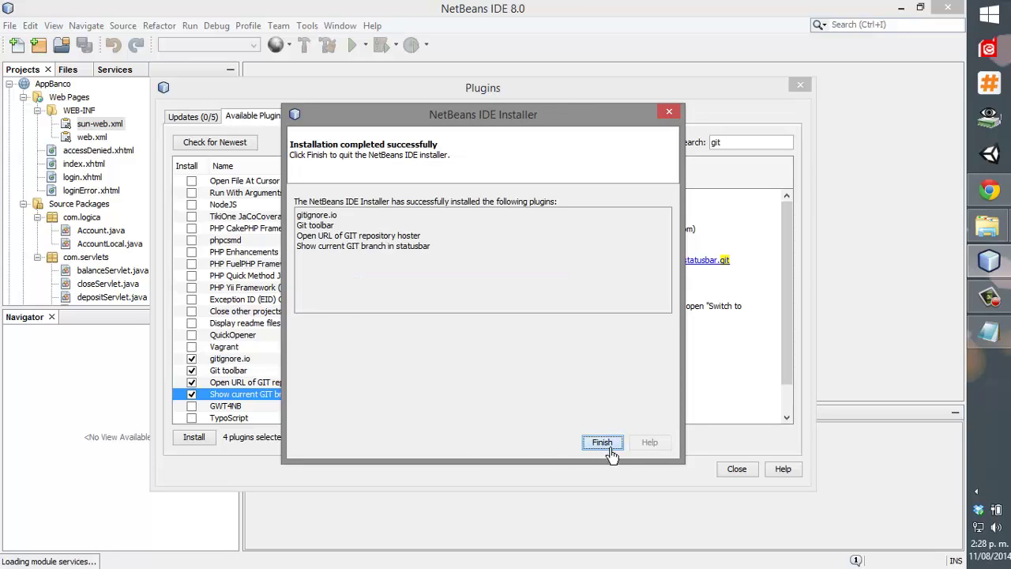
pyautogui.click(605, 444)
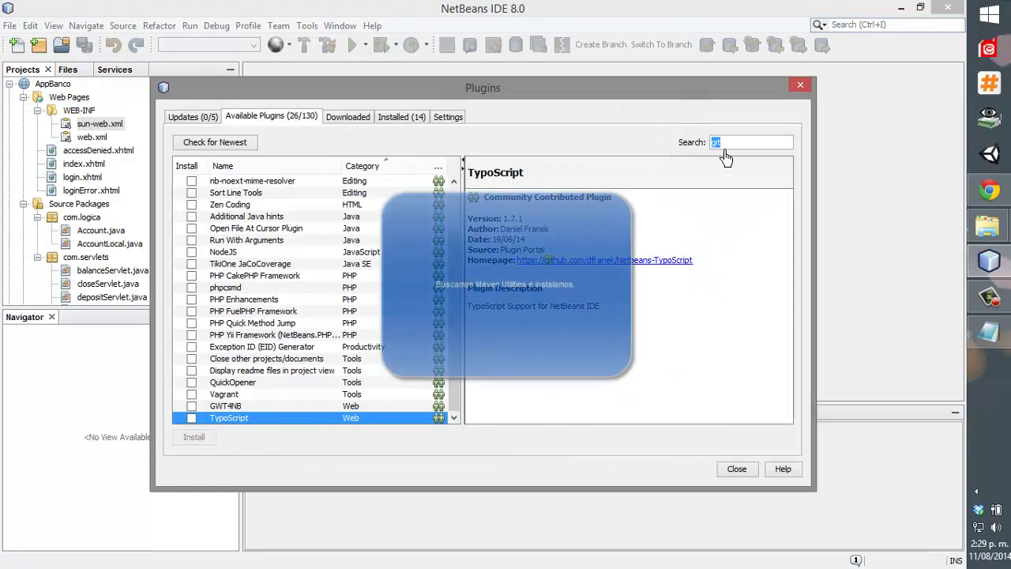
# Search for maven, tick Maven Utilities, and install version 1.0.1 through the installer.
pyautogui.write('maven')
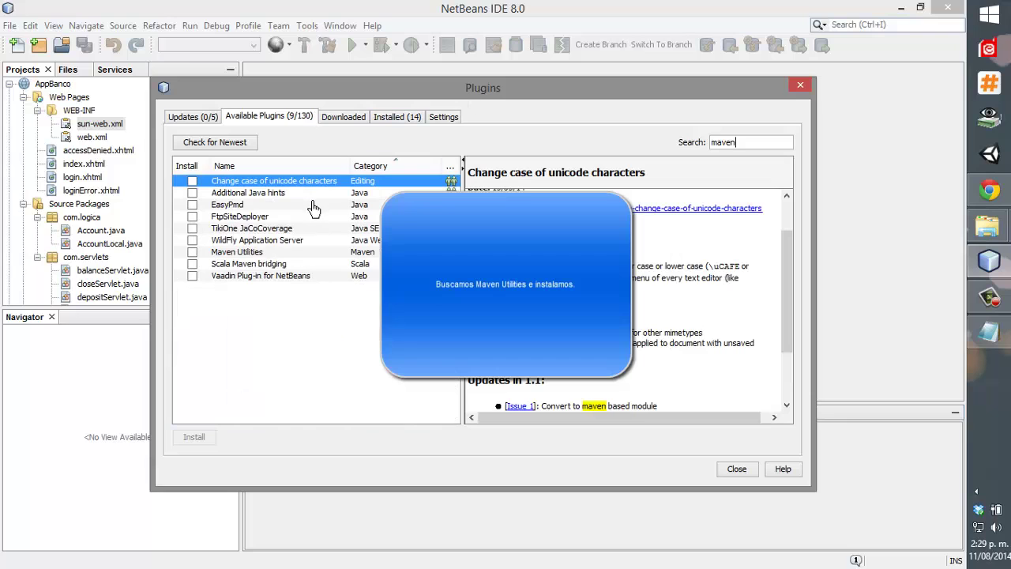
pyautogui.click(324, 253)
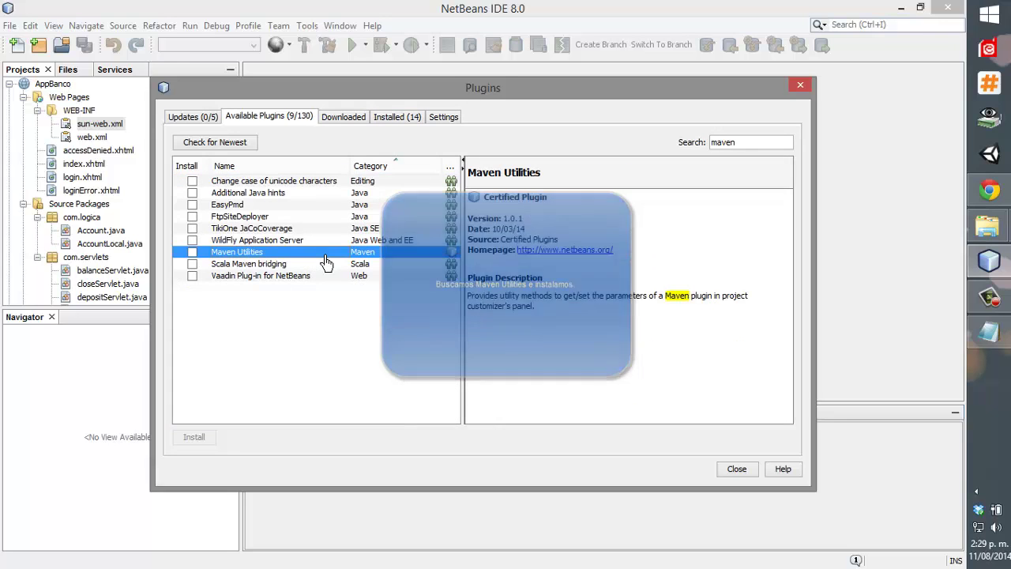
pyautogui.click(191, 252)
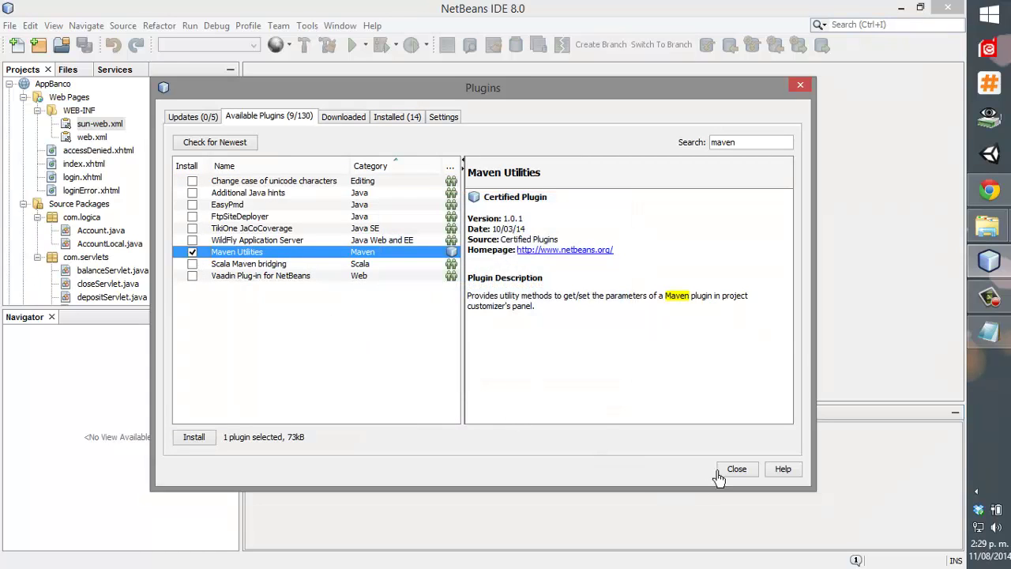
pyautogui.click(195, 439)
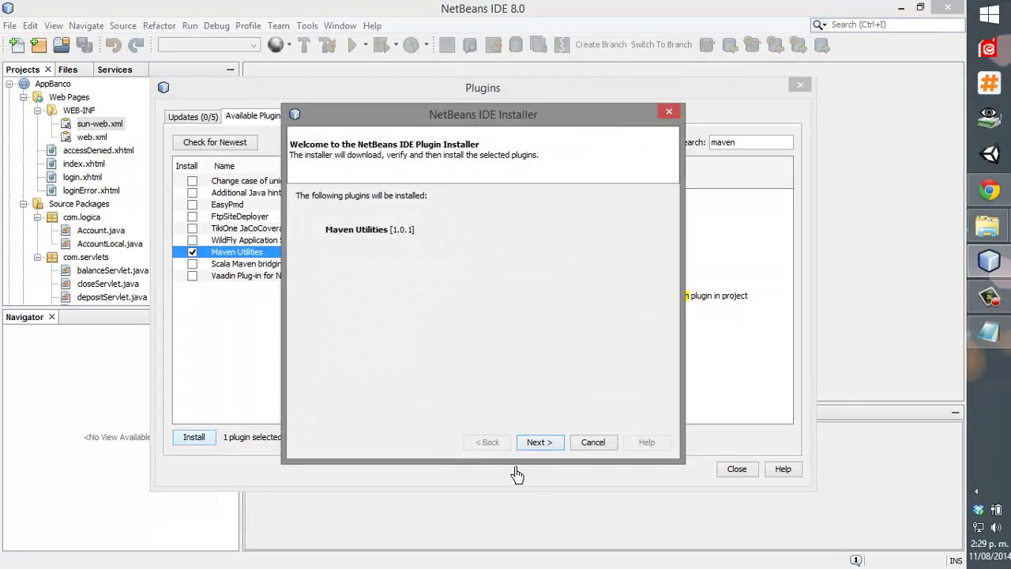
pyautogui.click(535, 444)
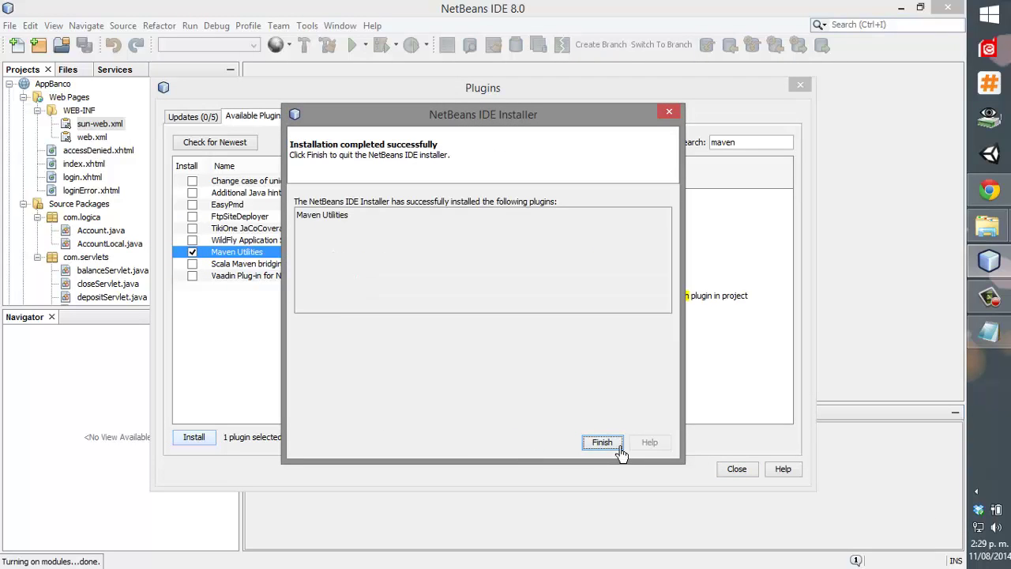
pyautogui.click(601, 442)
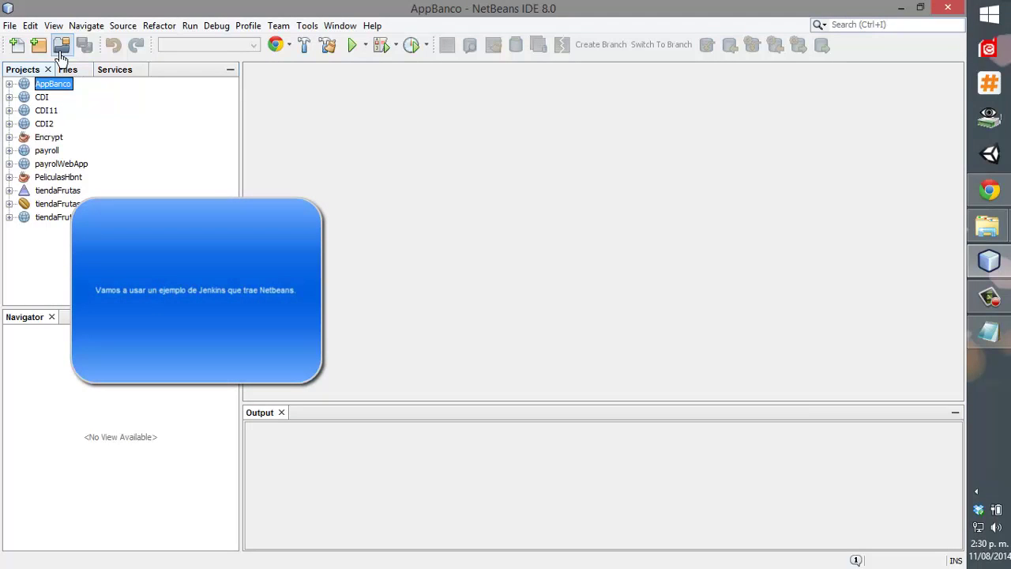
# Create the MavenScrumToys project from the Maven samples' JSF 2.0 Scrum Toys template.
pyautogui.click(37, 45)
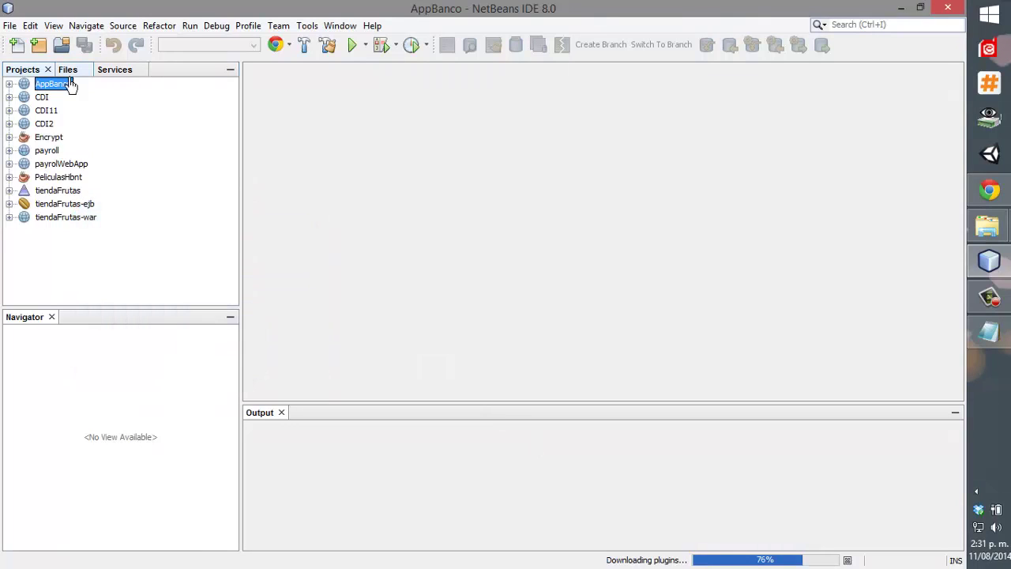
pyautogui.click(37, 45)
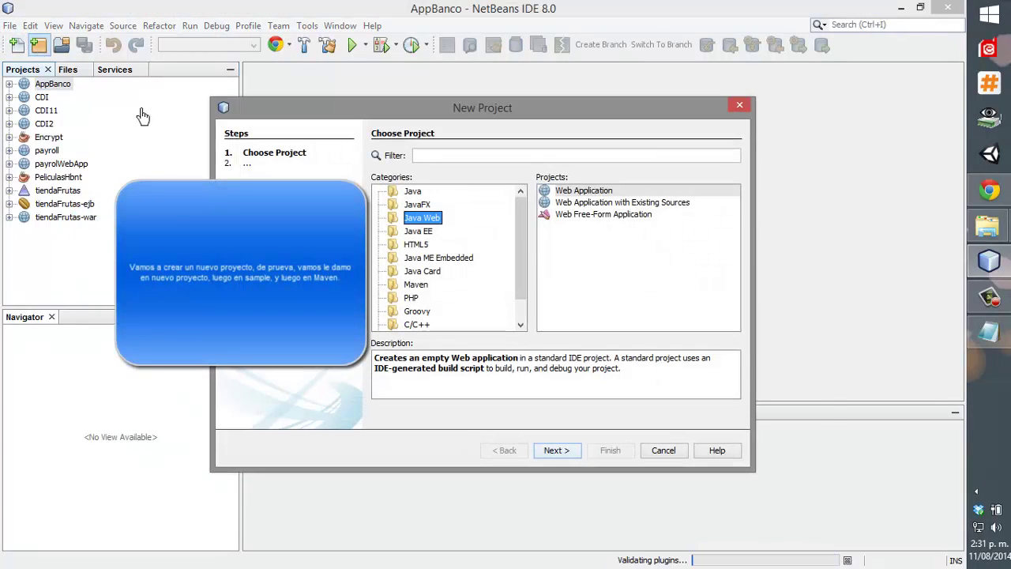
pyautogui.scroll(-1, 488, 265)
pyautogui.click(417, 258)
pyautogui.click(379, 324)
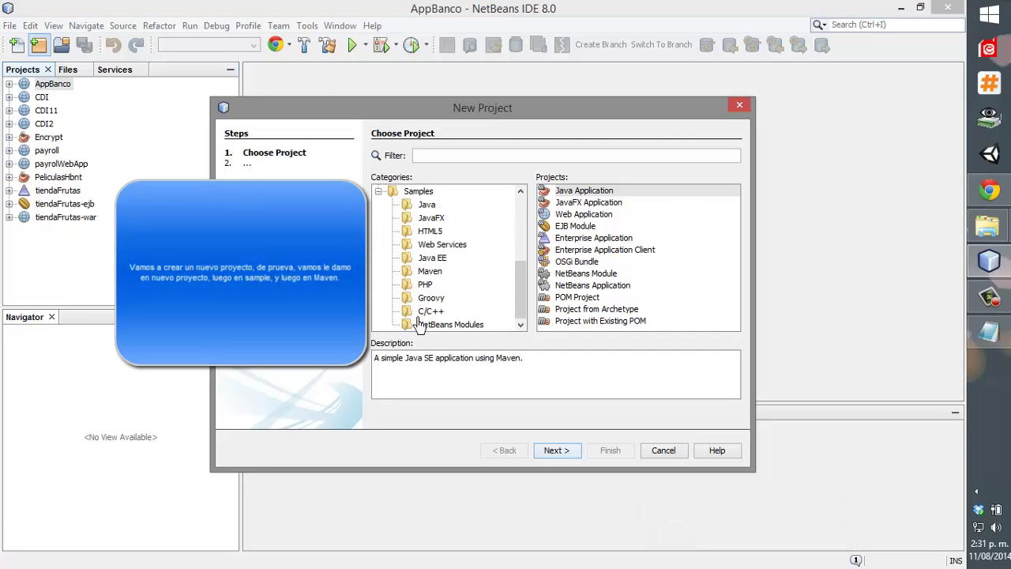
pyautogui.click(451, 272)
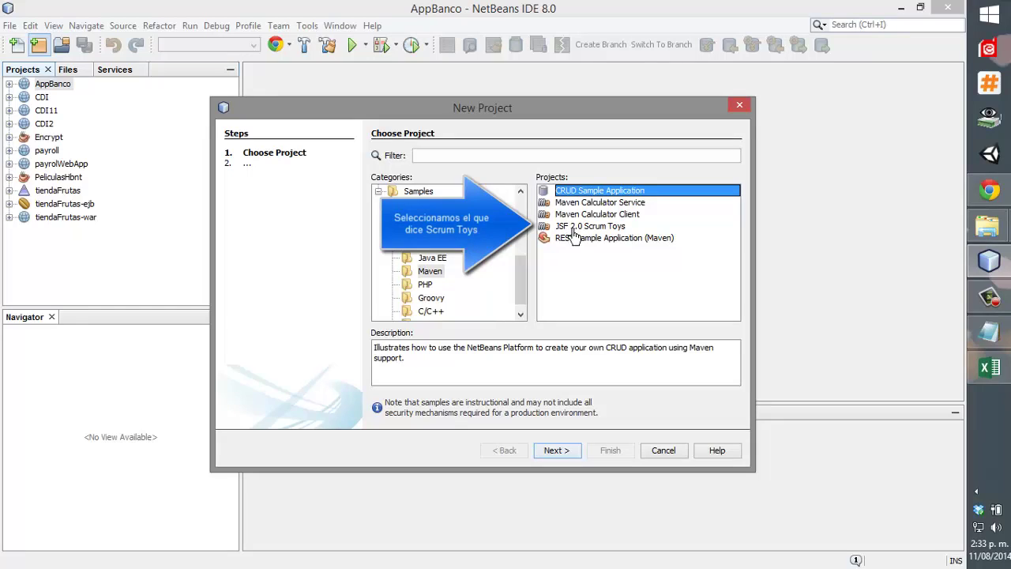
pyautogui.click(580, 216)
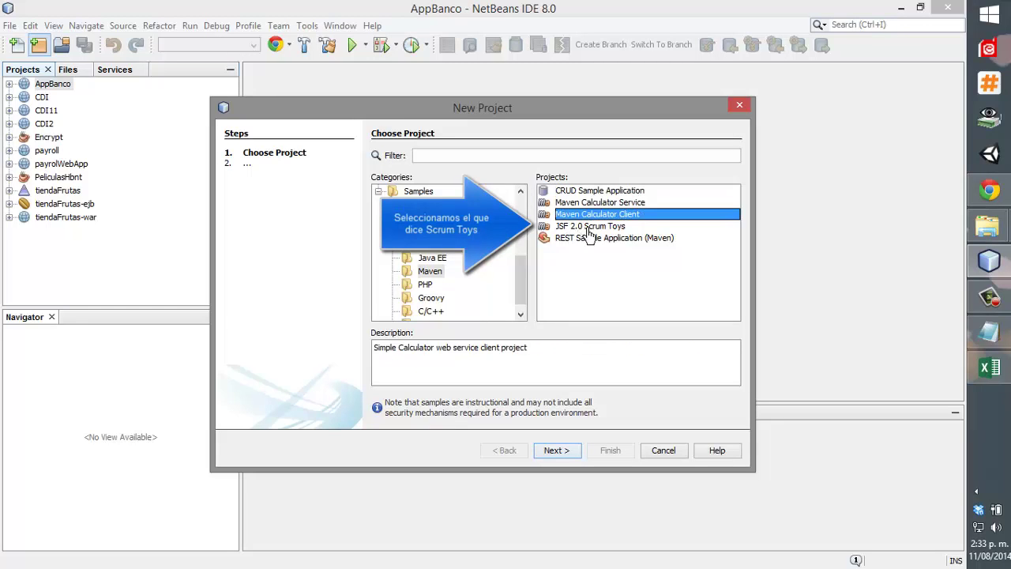
pyautogui.doubleClick(589, 228)
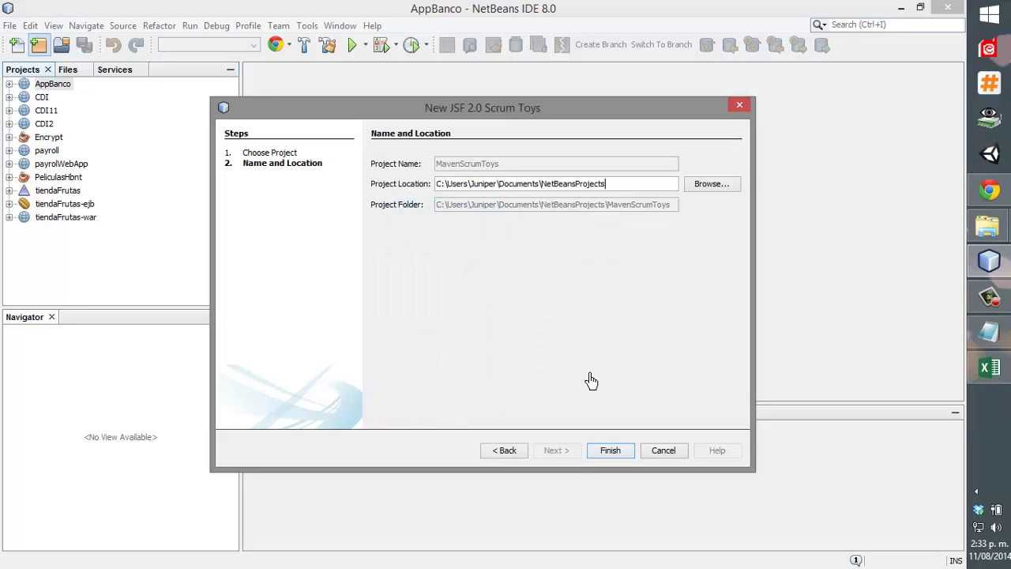
pyautogui.click(612, 456)
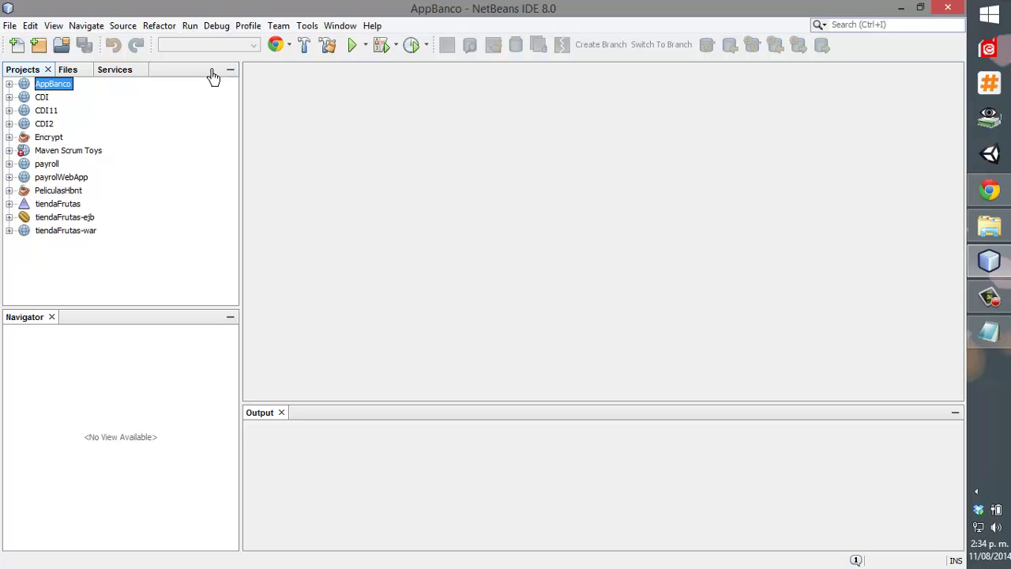
# Expand Maven Scrum Toys' Web Pages and open form.xhtml in the editor.
pyautogui.click(79, 150)
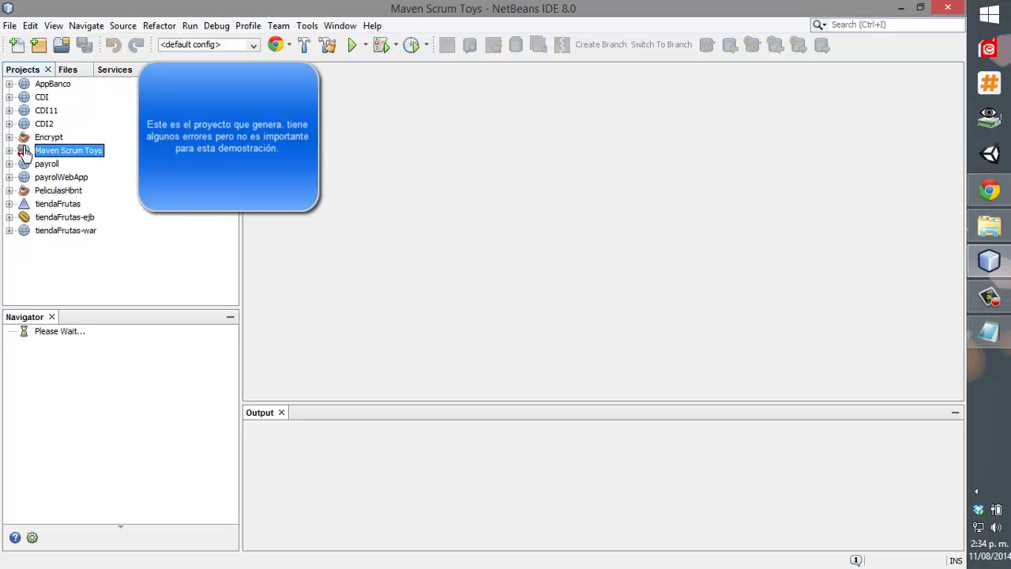
pyautogui.click(8, 150)
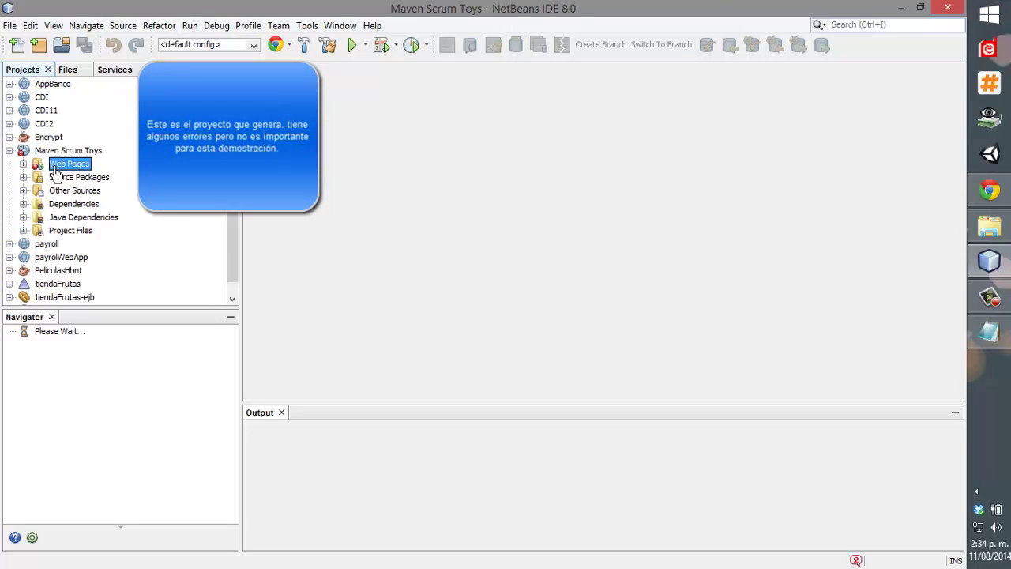
pyautogui.click(24, 163)
pyautogui.click(37, 178)
pyautogui.doubleClick(86, 218)
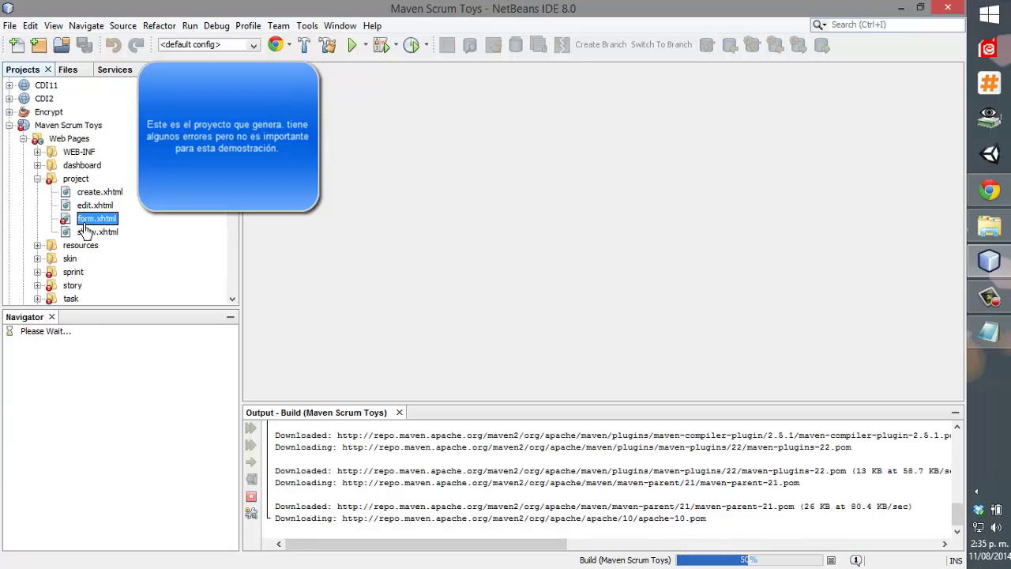
# Go to the flagged maxLength error on line 53 of the sprint form.
pyautogui.scroll(-6, 352, 289)
pyautogui.scroll(-16, 368, 297)
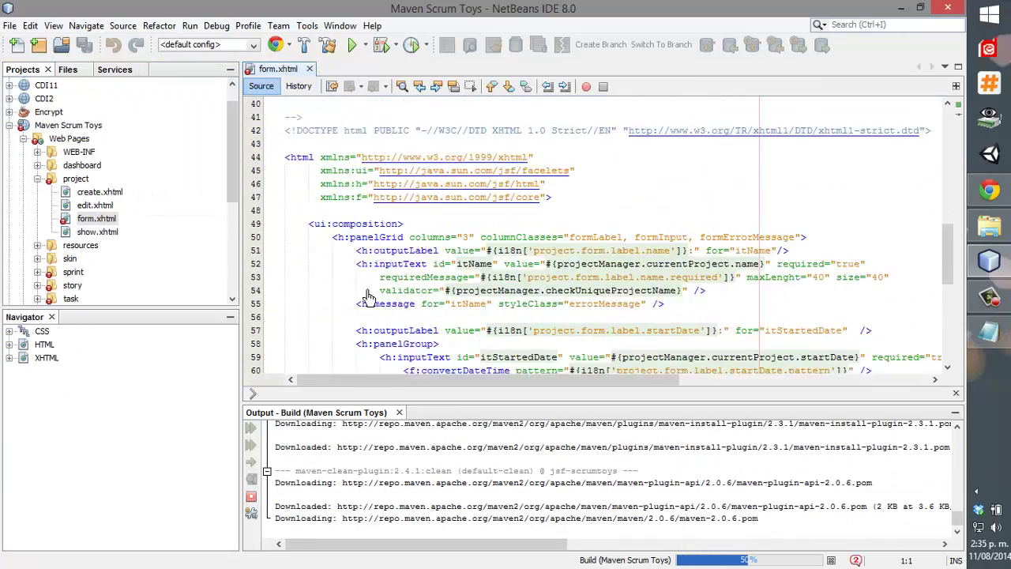
pyautogui.scroll(12, 366, 294)
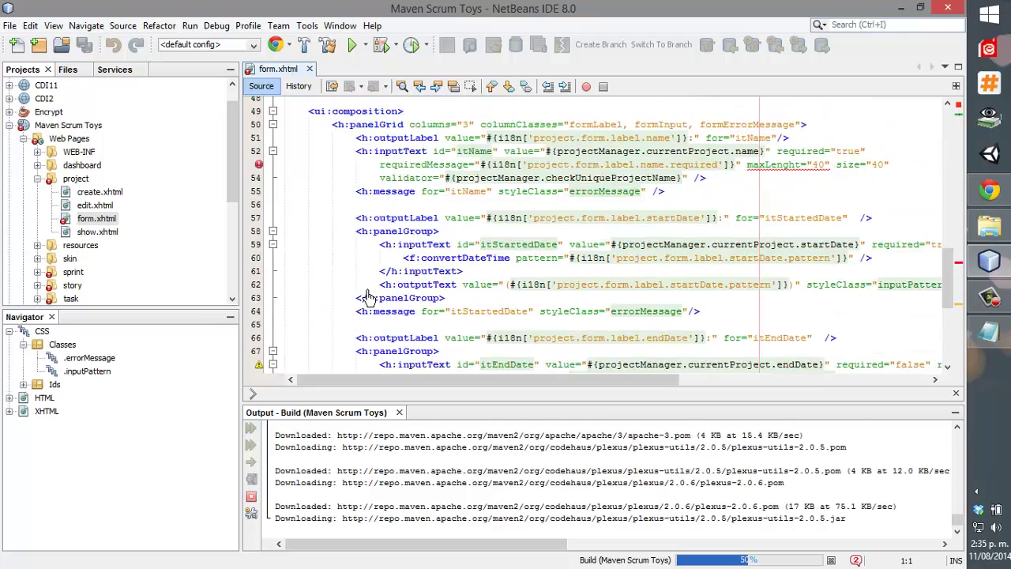
pyautogui.scroll(-4, 364, 293)
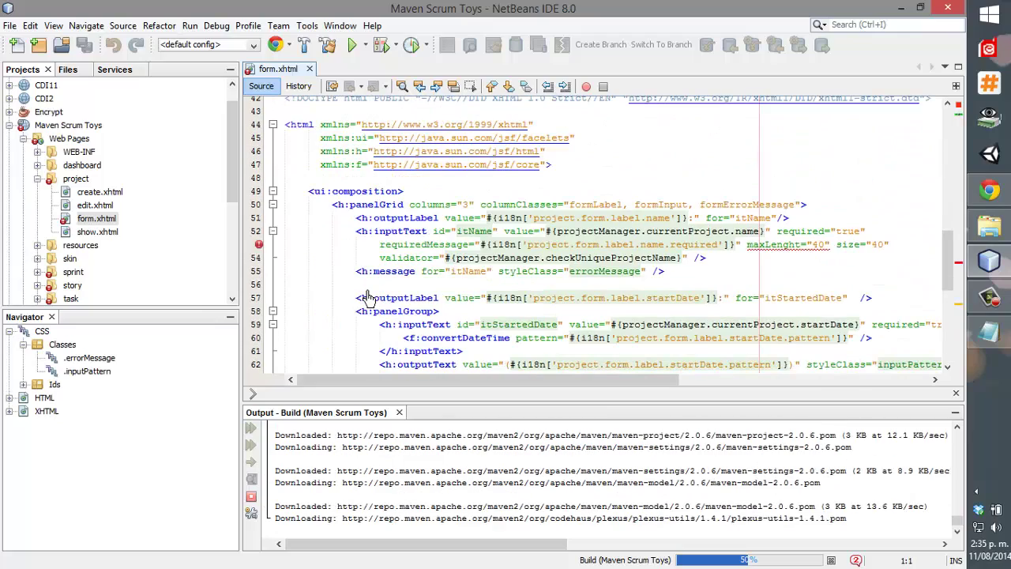
pyautogui.click(294, 245)
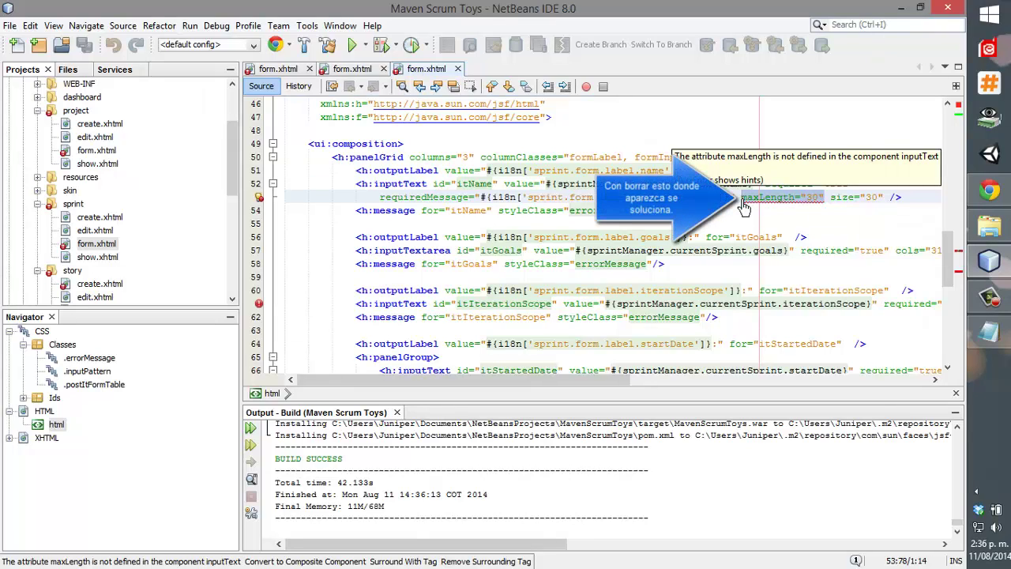
# Delete the invalid maxLength="30" attribute and save form.xhtml.
pyautogui.press('Delete')
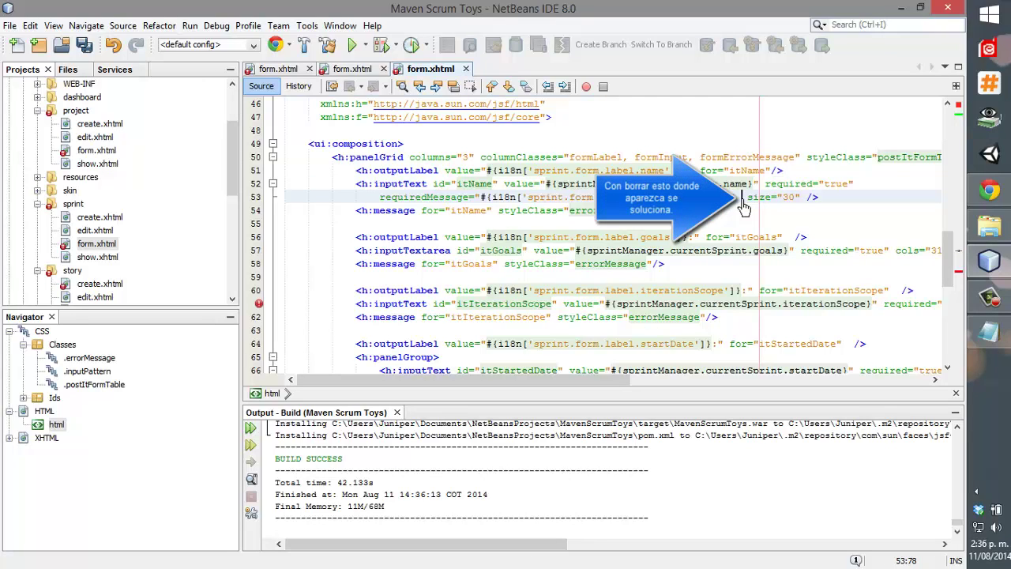
pyautogui.hotkey('ctrl', 's')
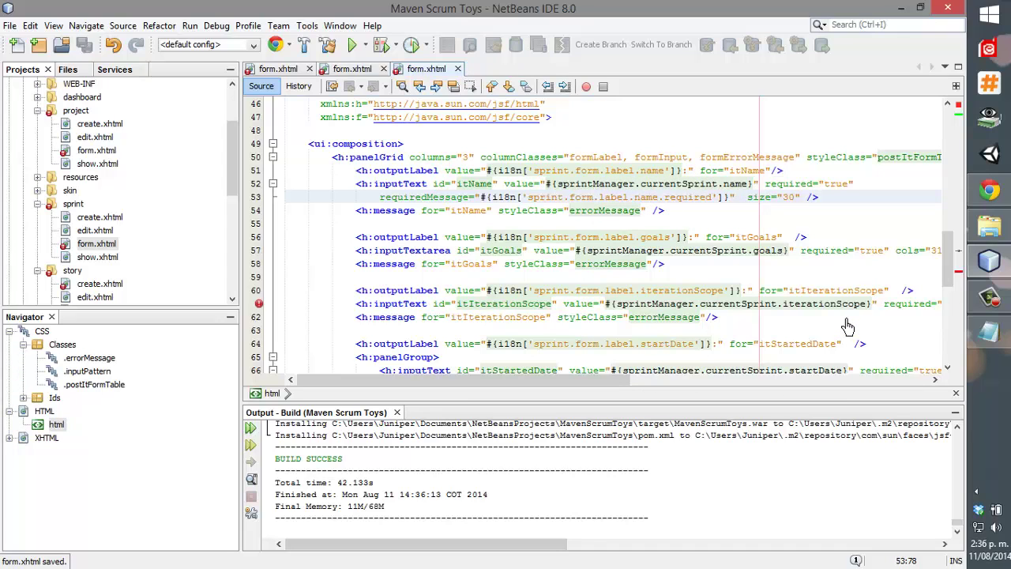
pyautogui.scroll(-6, 795, 308)
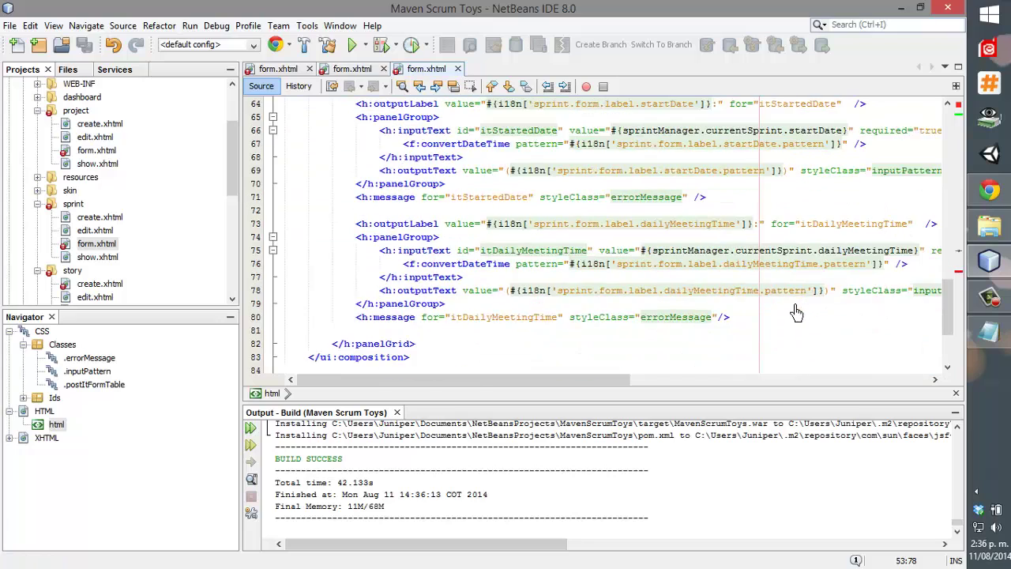
pyautogui.scroll(4, 794, 309)
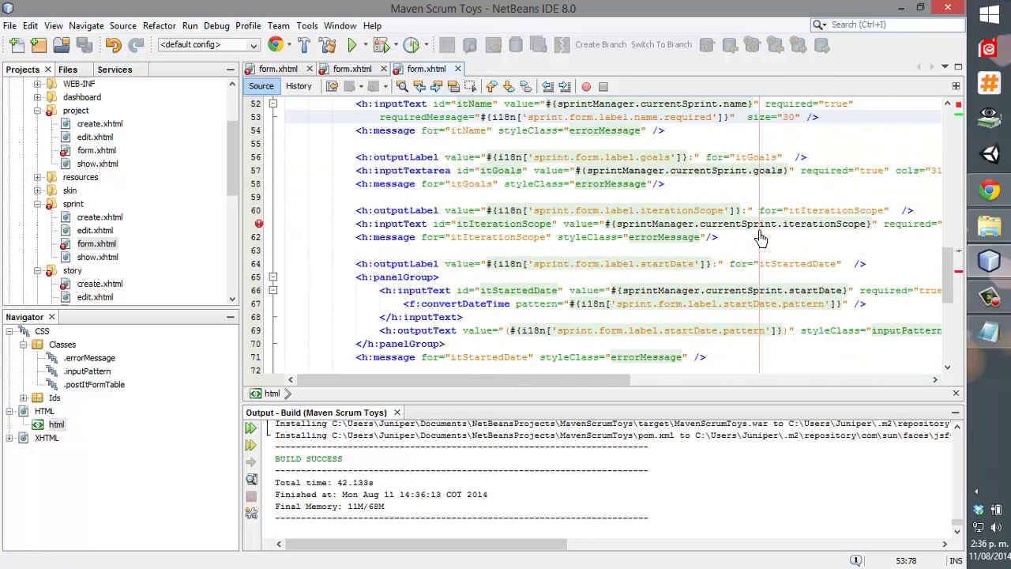
# Remove the invalid cols="50" rows="4" attributes from the line 61 input.
pyautogui.click(760, 239)
pyautogui.moveTo(606, 385); pyautogui.dragTo(800, 371)
pyautogui.moveTo(593, 225); pyautogui.dragTo(710, 226)
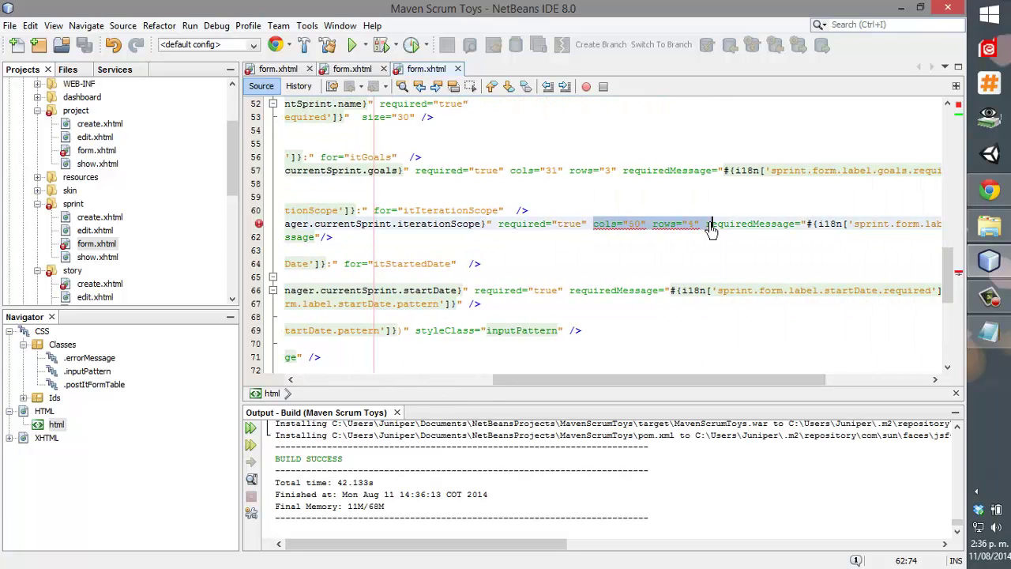
pyautogui.press('Delete')
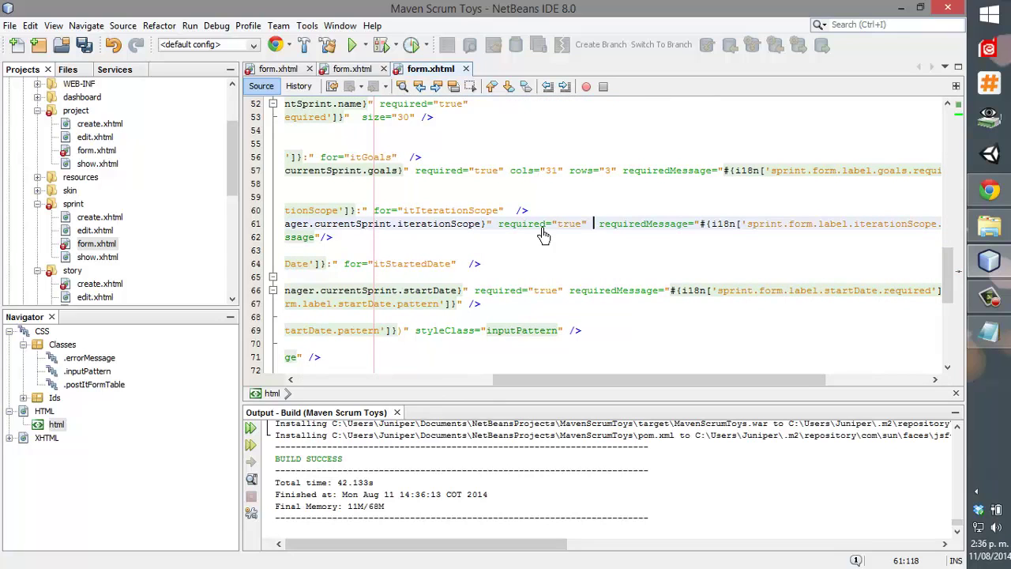
pyautogui.moveTo(621, 379); pyautogui.dragTo(325, 391)
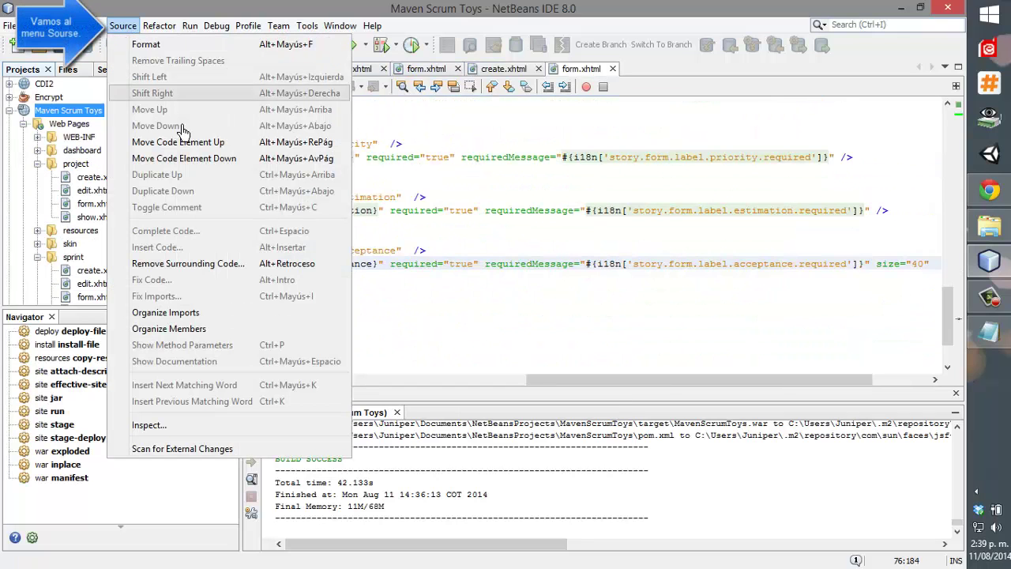
# Inspect Maven Scrum Toys with the FindBugs configuration and Current Project scope.
pyautogui.click(238, 427)
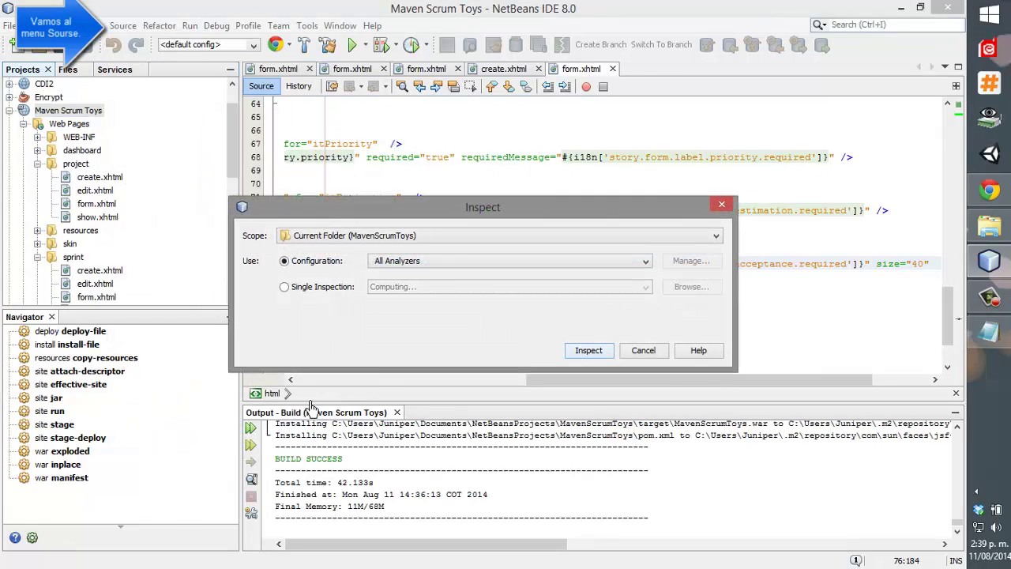
pyautogui.click(462, 262)
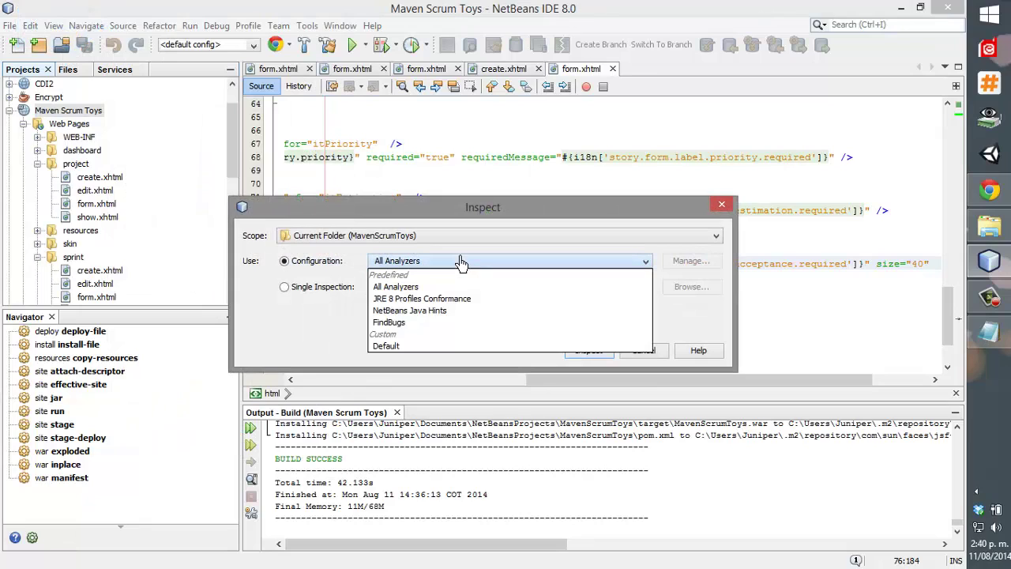
pyautogui.click(447, 322)
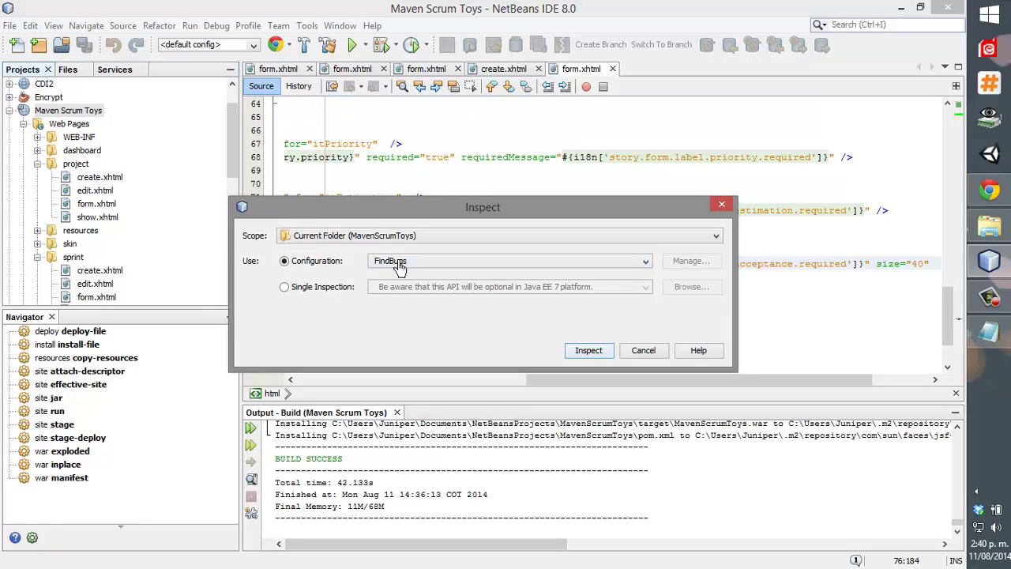
pyautogui.click(357, 237)
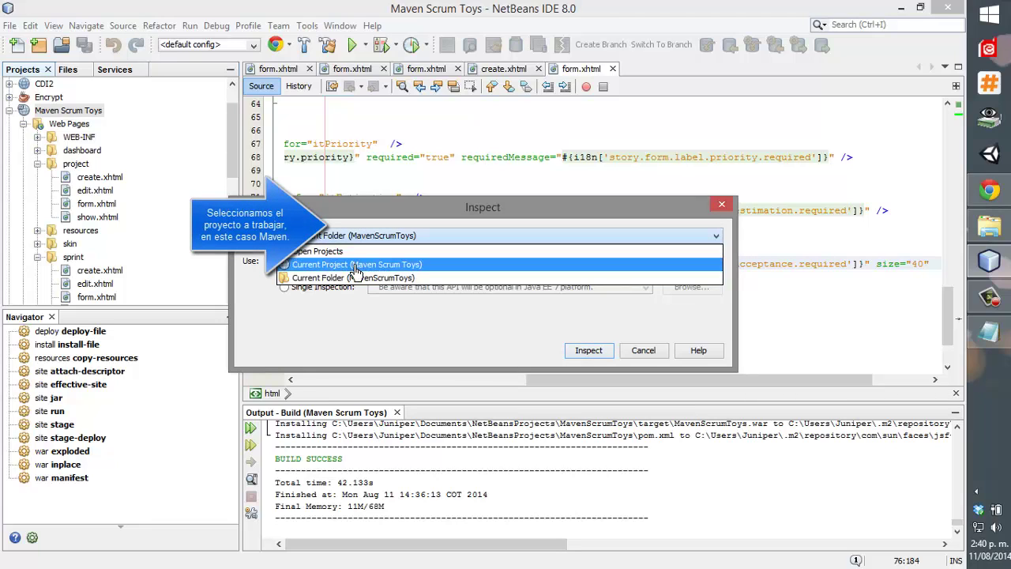
pyautogui.click(355, 267)
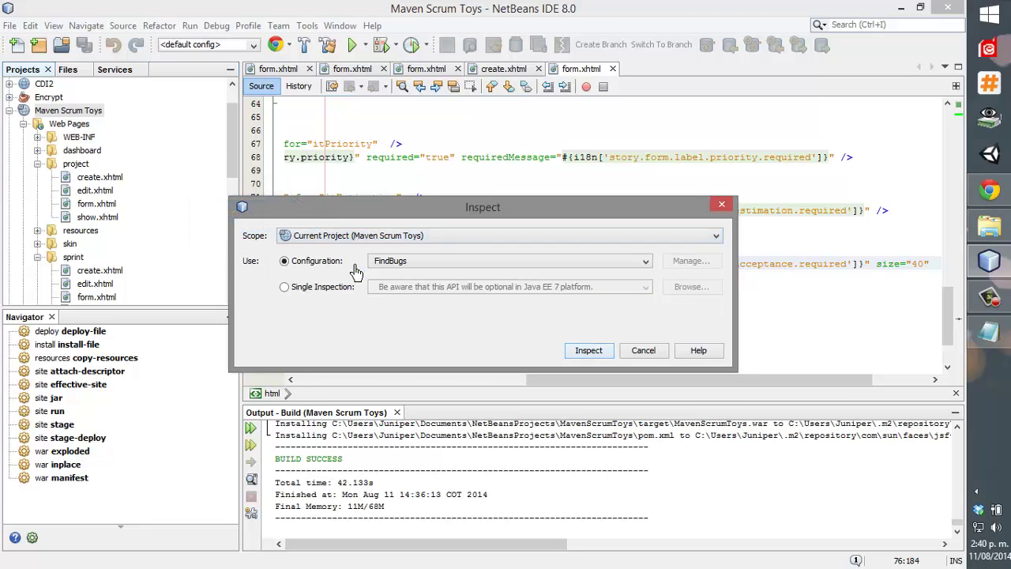
pyautogui.click(586, 350)
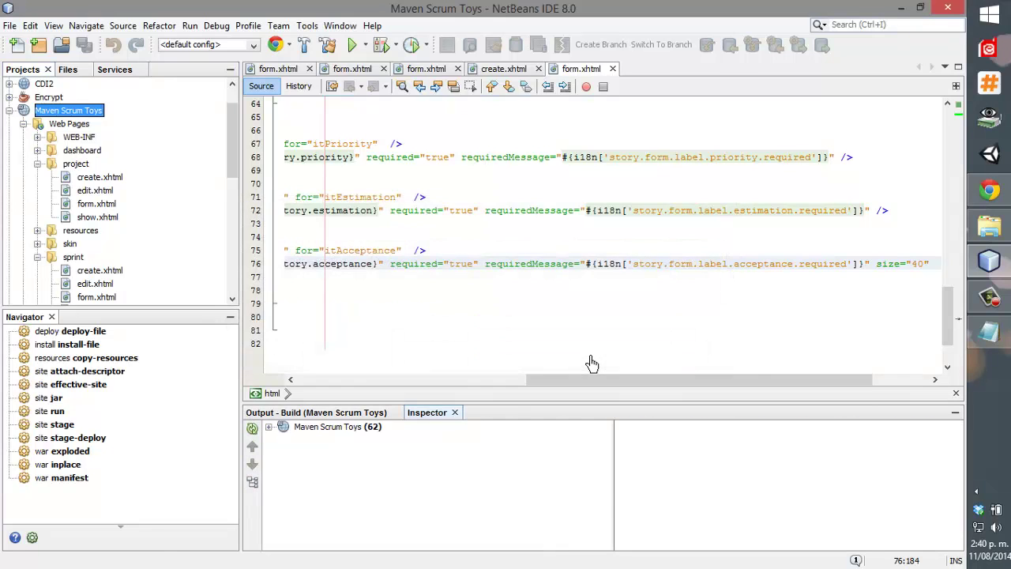
# View the line 80 FindBugs finding in Project.java.
pyautogui.scroll(-3, 331, 505)
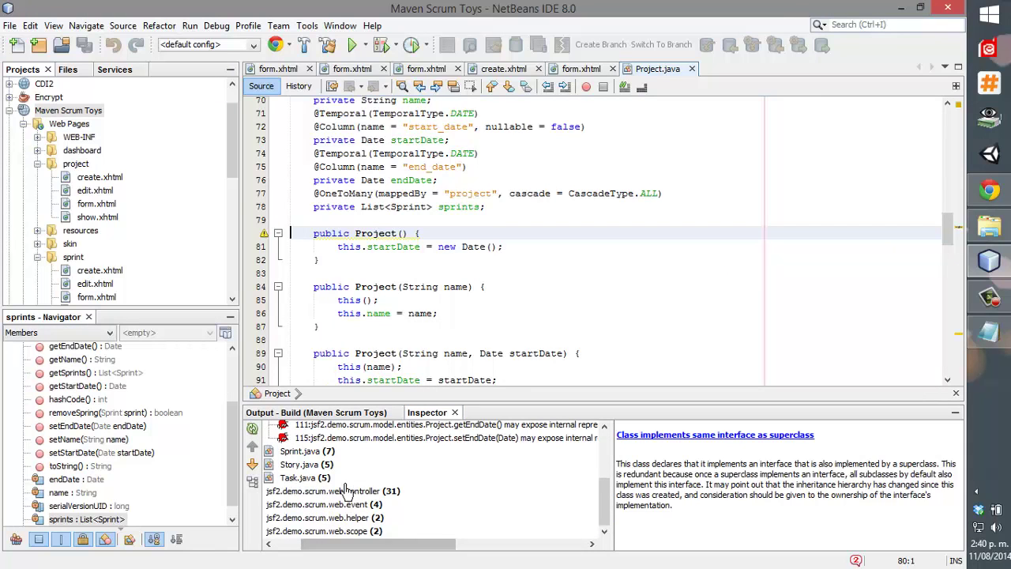
pyautogui.scroll(3, 339, 498)
pyautogui.scroll(-2, 346, 491)
pyautogui.scroll(1, 347, 483)
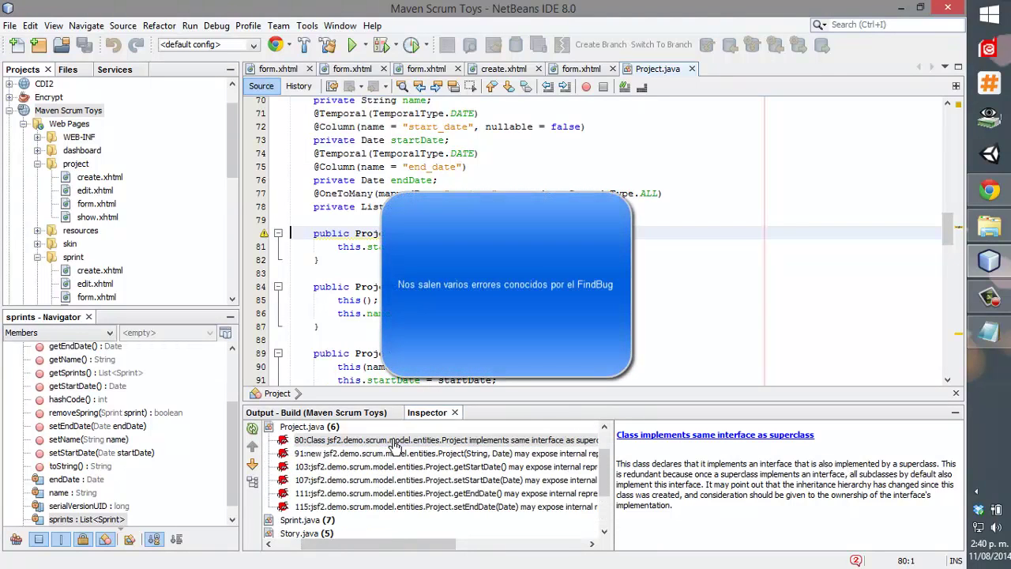
pyautogui.click(394, 440)
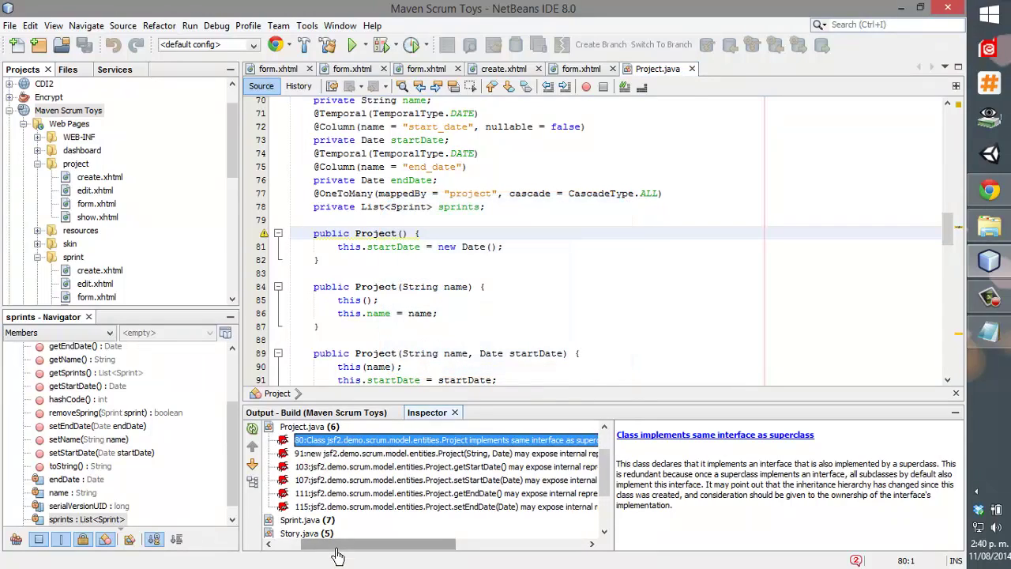
pyautogui.moveTo(310, 545); pyautogui.dragTo(260, 514)
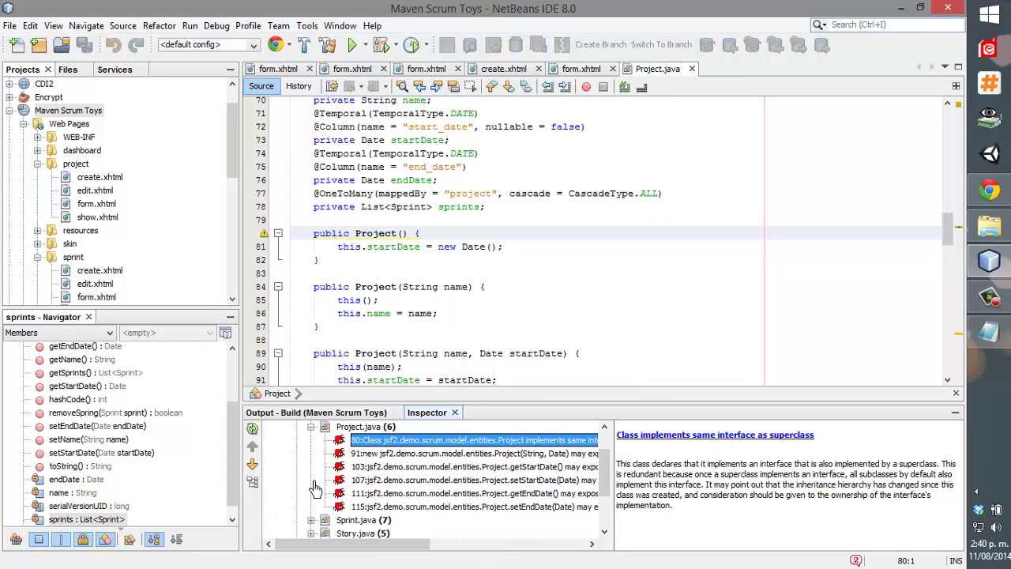
# Open the line 91 mutable-object warning and copy its explanation text.
pyautogui.click(398, 454)
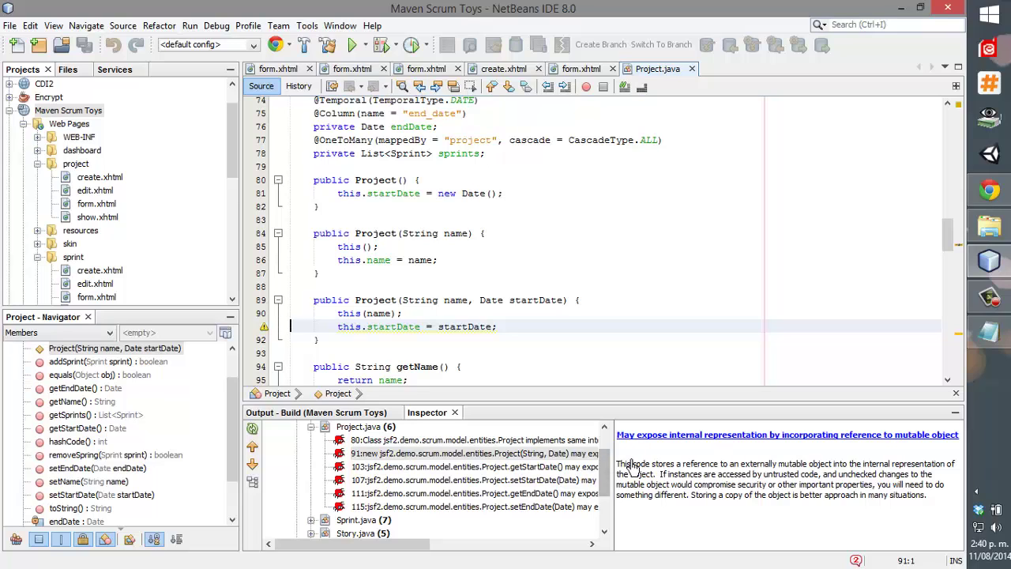
pyautogui.moveTo(629, 469); pyautogui.dragTo(606, 466)
pyautogui.hotkey('ctrl', 'c')
pyautogui.click(933, 501)
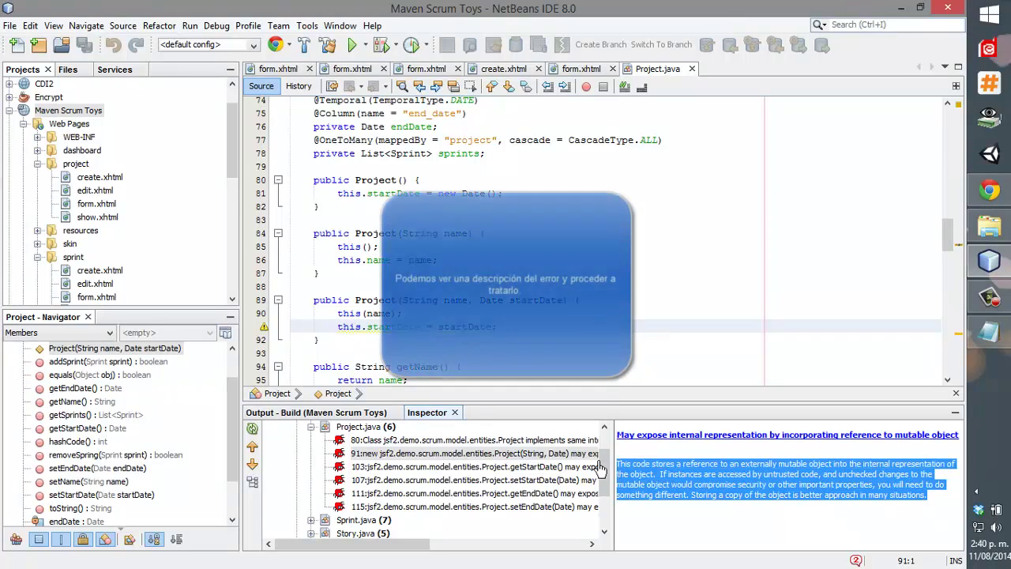
# Open translate.google.com in a new Chrome tab.
pyautogui.hotkey('alt', 'Tab')
pyautogui.click(727, 13)
pyautogui.write('tr')
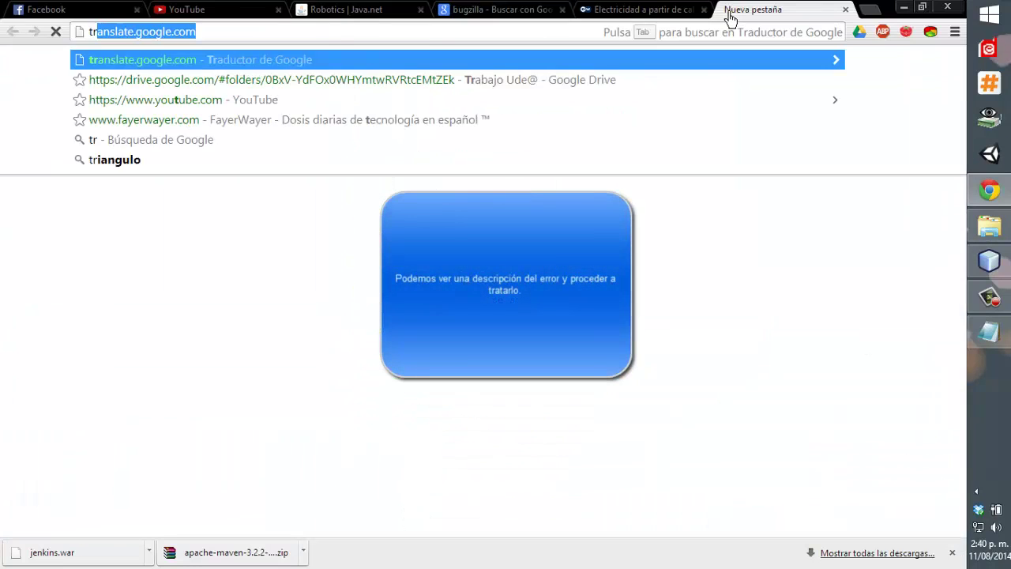
pyautogui.press('Return')
# Paste the copied FindBugs explanation and translate it into Spanish.
pyautogui.hotkey('ctrl', 'v')
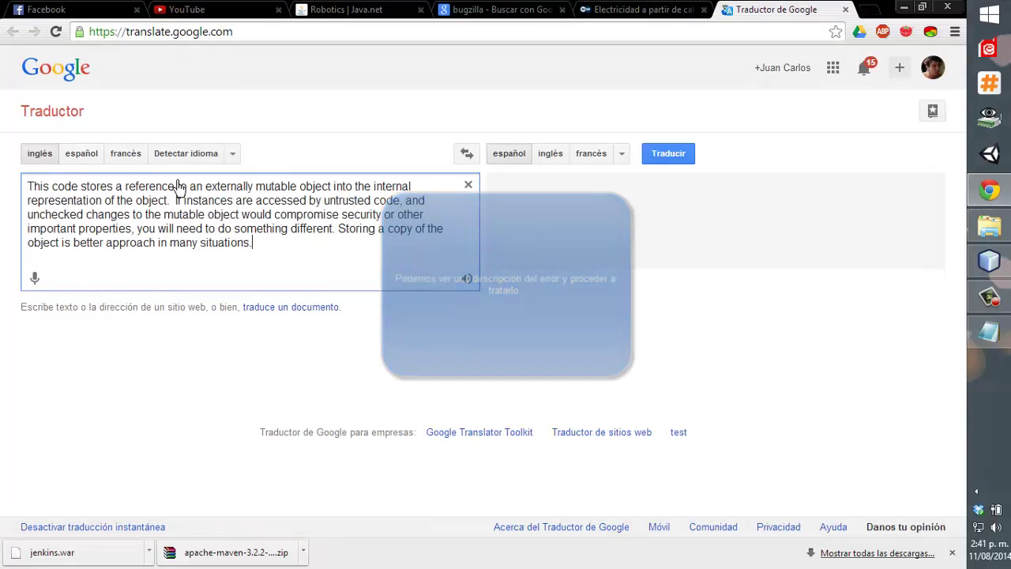
pyautogui.click(668, 153)
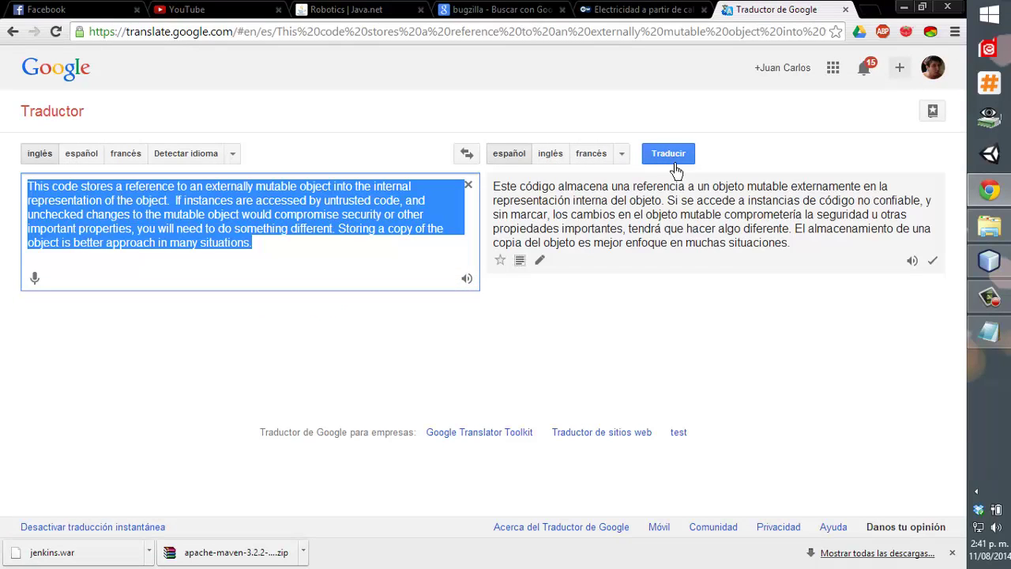
pyautogui.click(840, 250)
pyautogui.moveTo(840, 250); pyautogui.dragTo(846, 170)
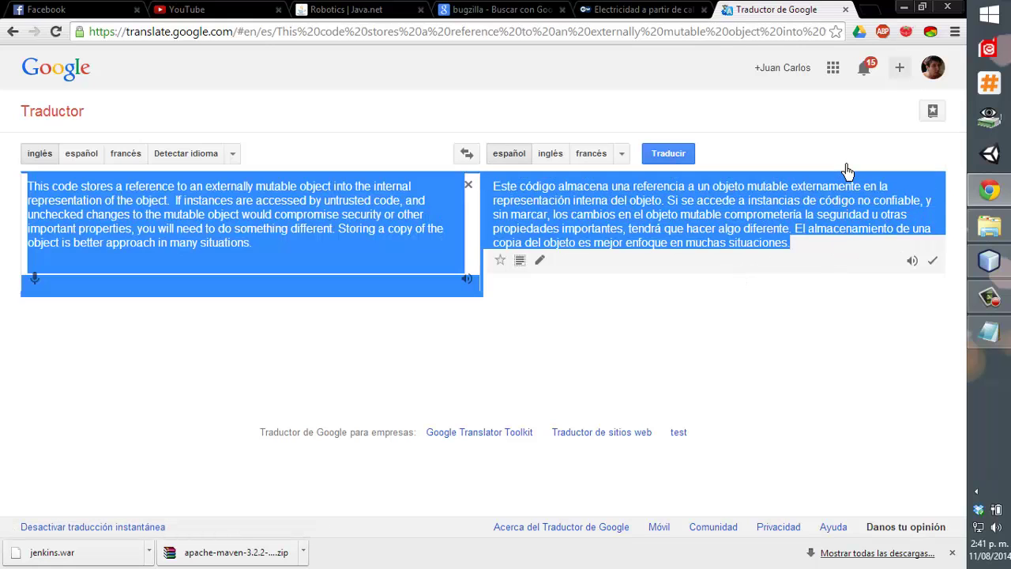
pyautogui.click(846, 170)
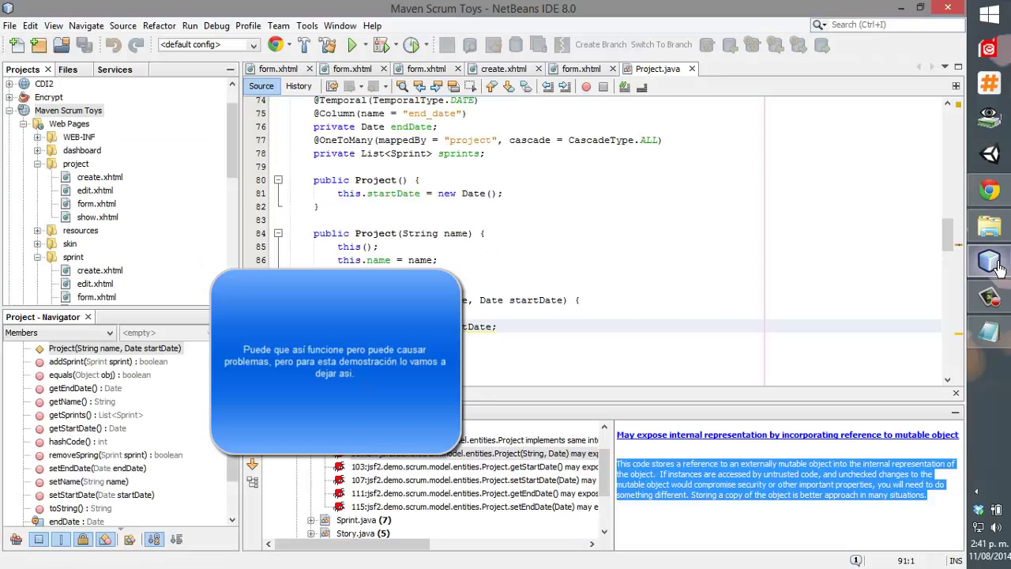
# Back in NetBeans, clean and build the Maven Scrum Toys project.
pyautogui.click(989, 260)
pyautogui.rightClick(89, 112)
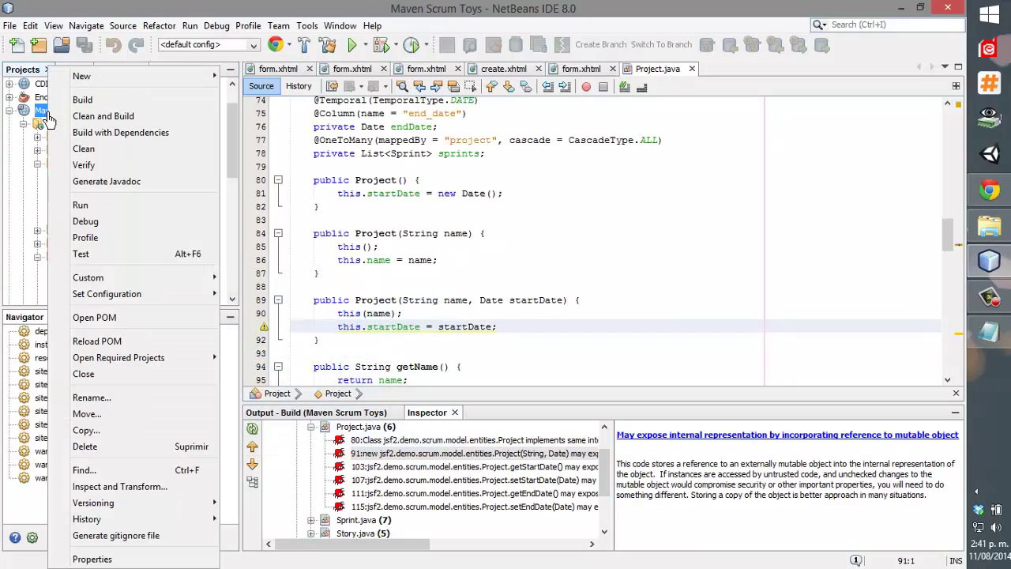
pyautogui.click(104, 116)
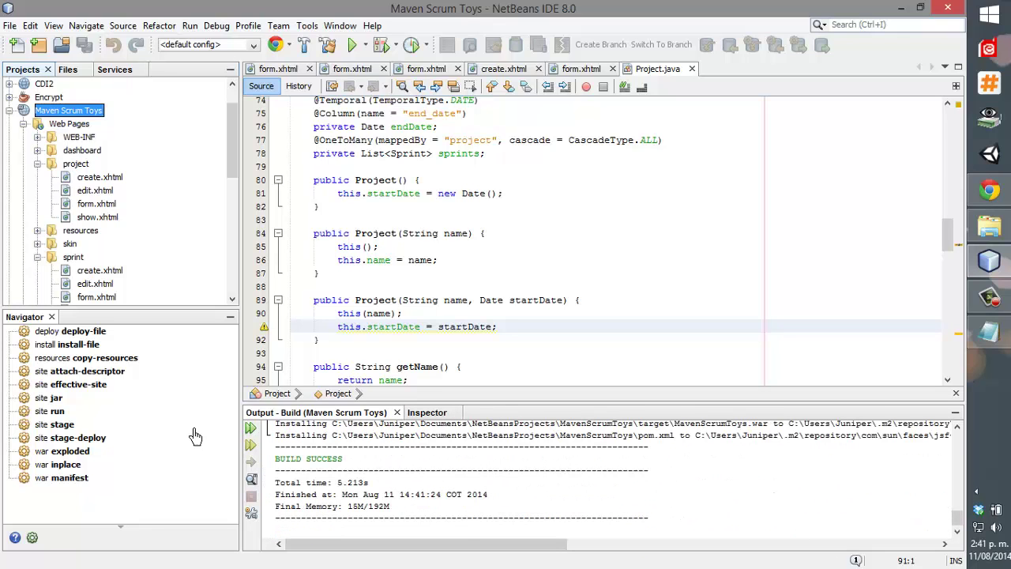
# Collapse the Maven Scrum Toys node in the Projects window.
pyautogui.scroll(-1, 55, 240)
pyautogui.scroll(1, 36, 198)
pyautogui.click(9, 111)
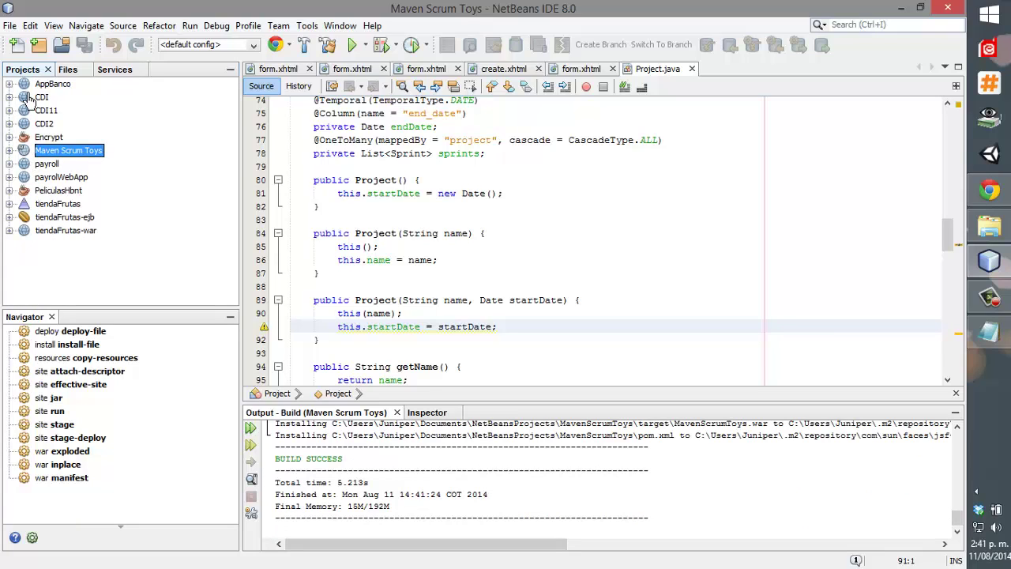
# Select AppBanco and run a FindBugs inspection with Current Project scope.
pyautogui.rightClick(32, 85)
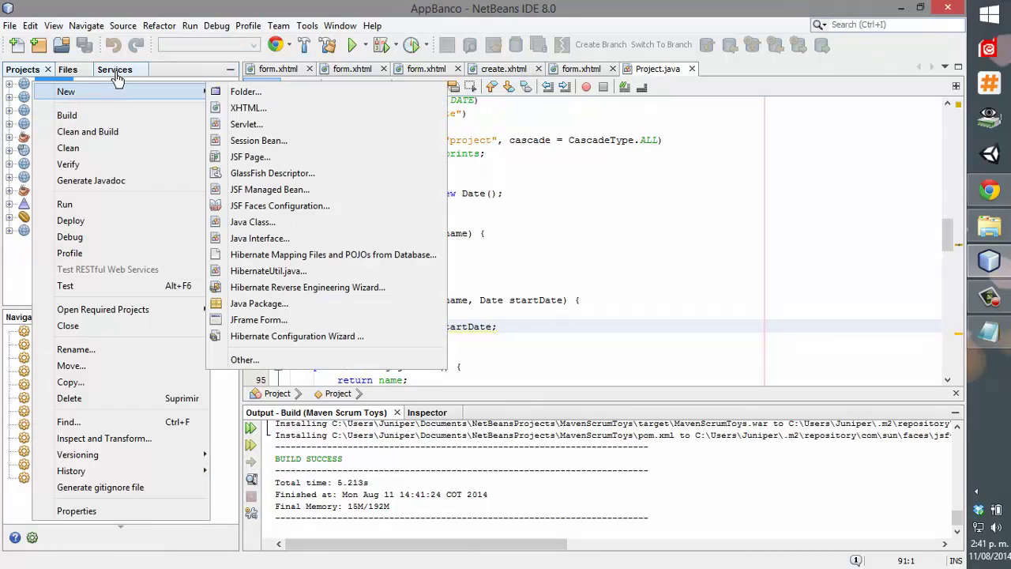
pyautogui.moveTo(126, 89)
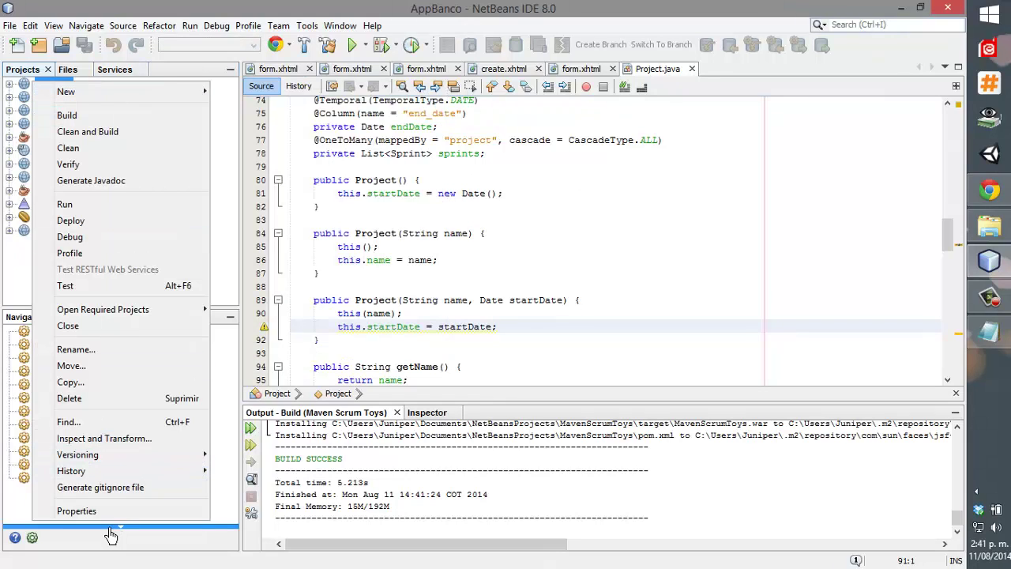
pyautogui.click(22, 89)
pyautogui.doubleClick(22, 85)
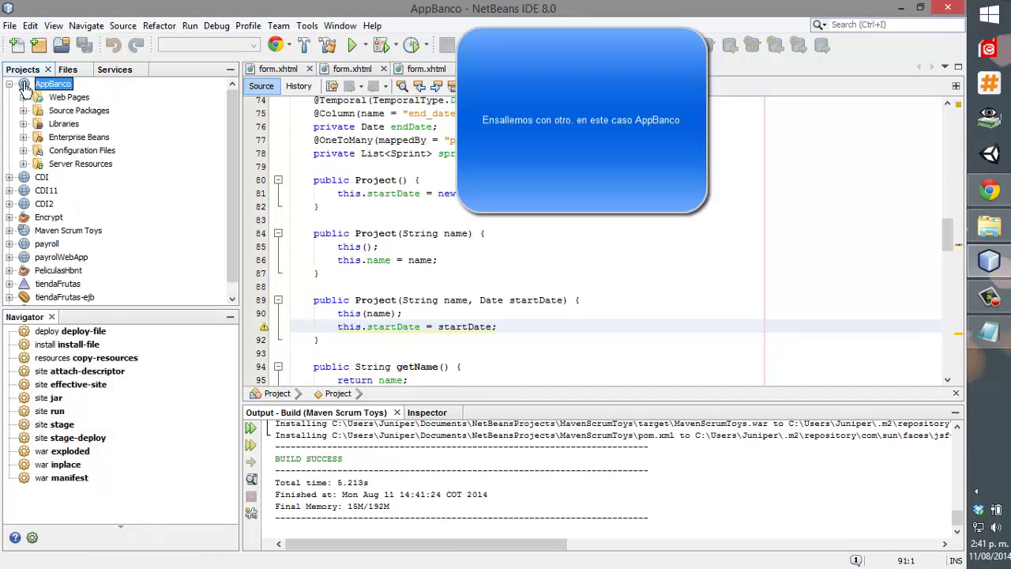
pyautogui.click(101, 26)
pyautogui.moveTo(123, 26)
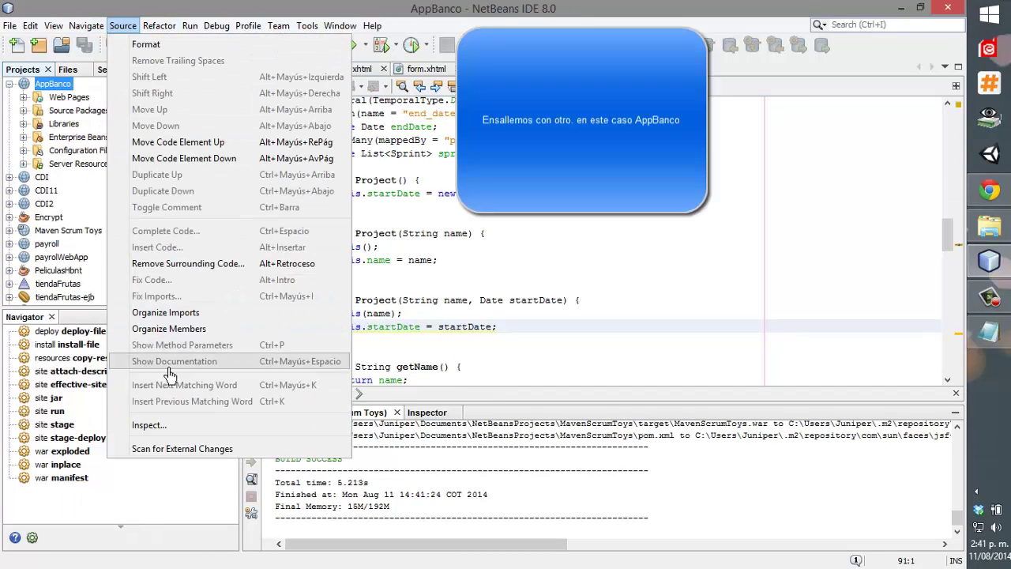
pyautogui.click(166, 423)
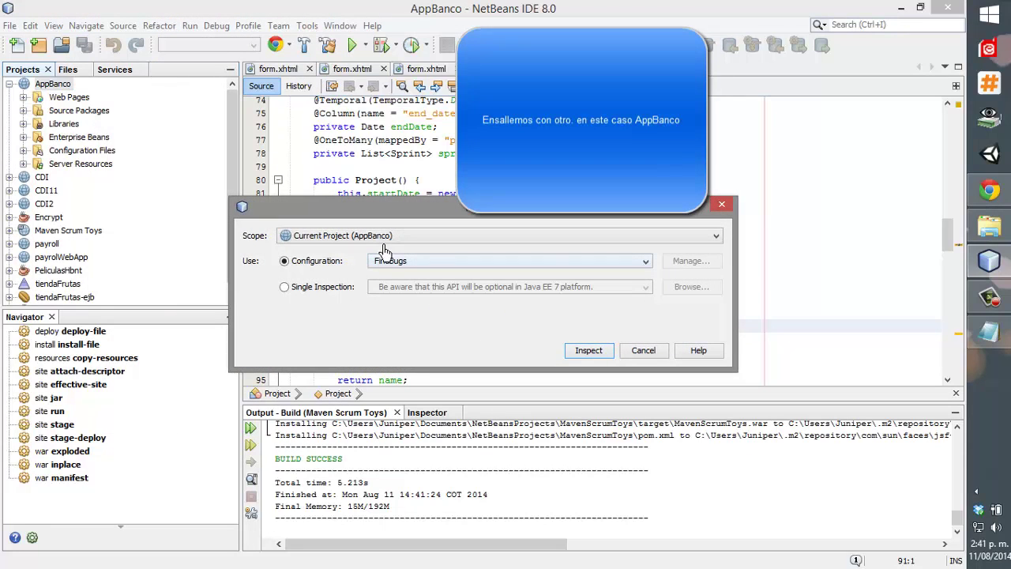
pyautogui.click(587, 351)
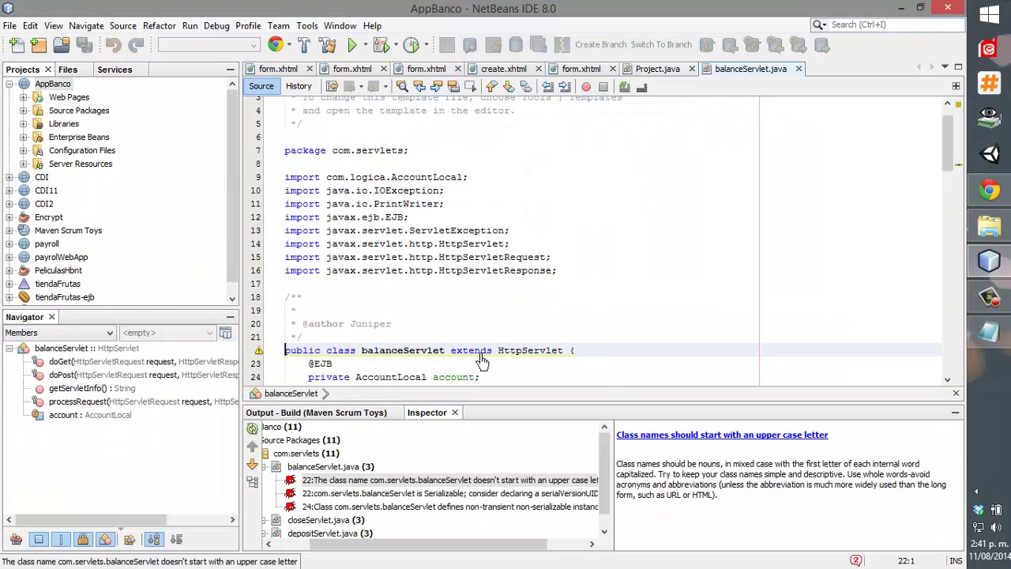
# Read balanceServlet's Serializable and upper-case class name warnings, then select the class name on line 22.
pyautogui.scroll(-4, 535, 330)
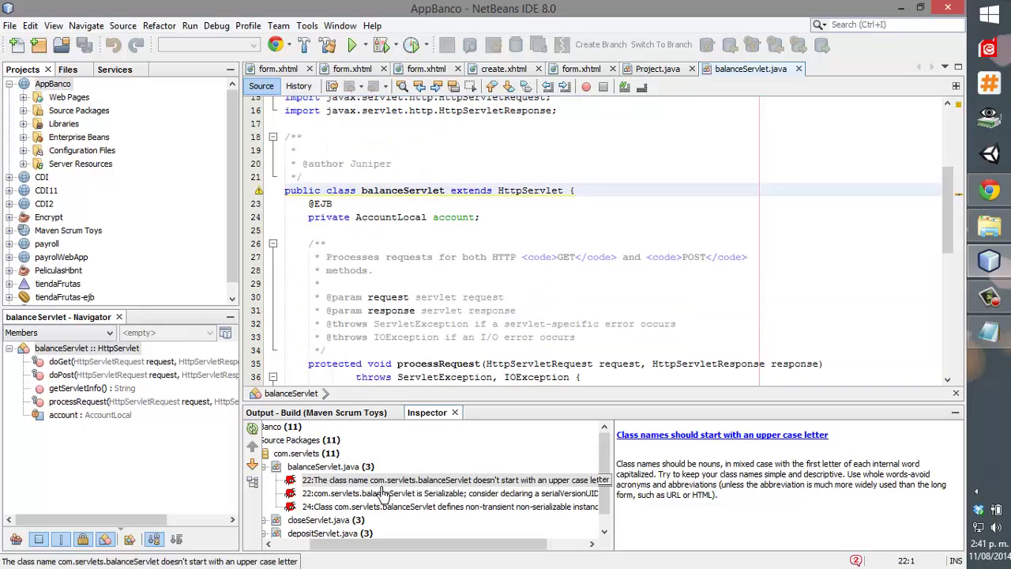
pyautogui.click(353, 493)
pyautogui.click(355, 481)
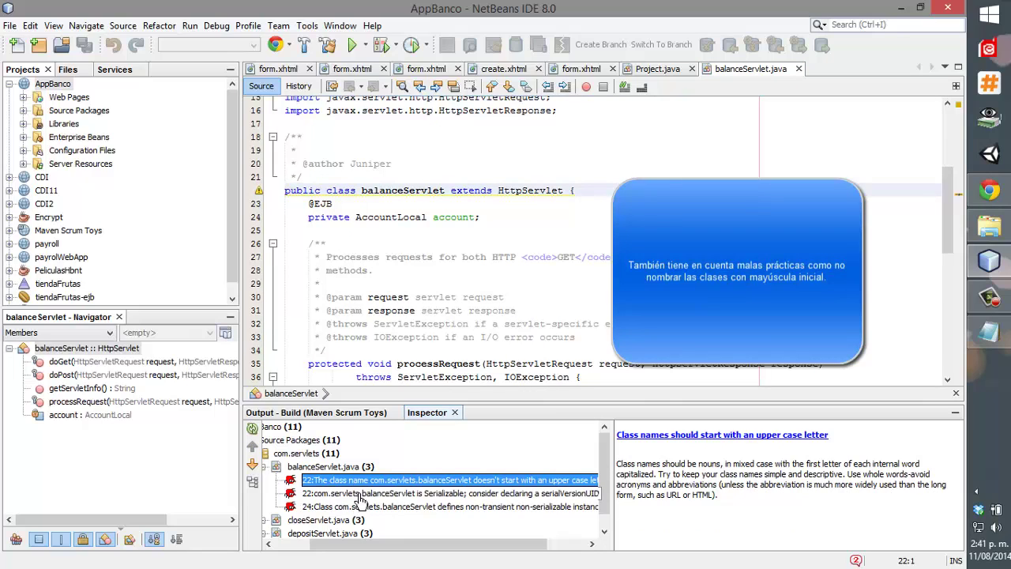
pyautogui.click(359, 495)
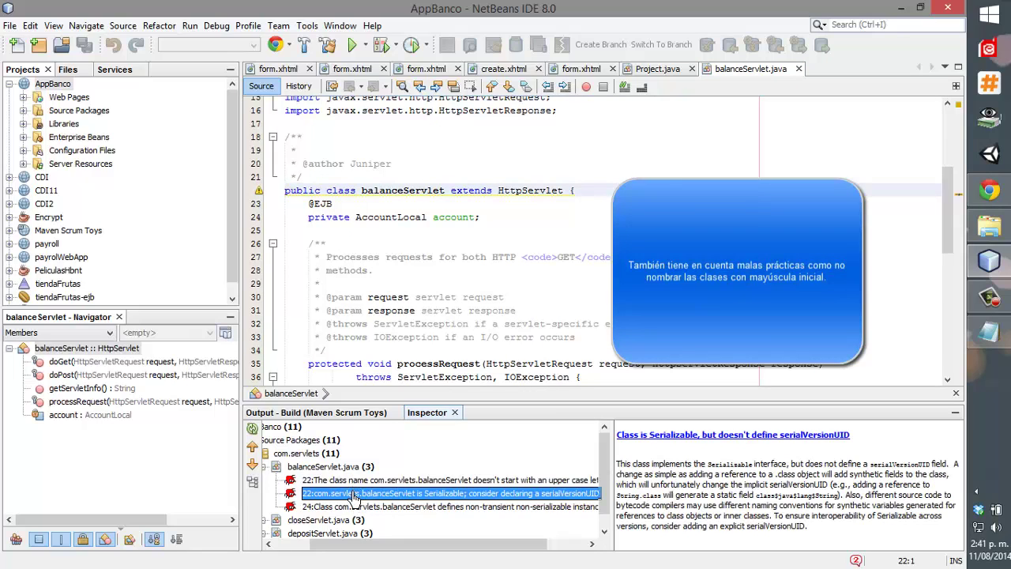
pyautogui.click(355, 480)
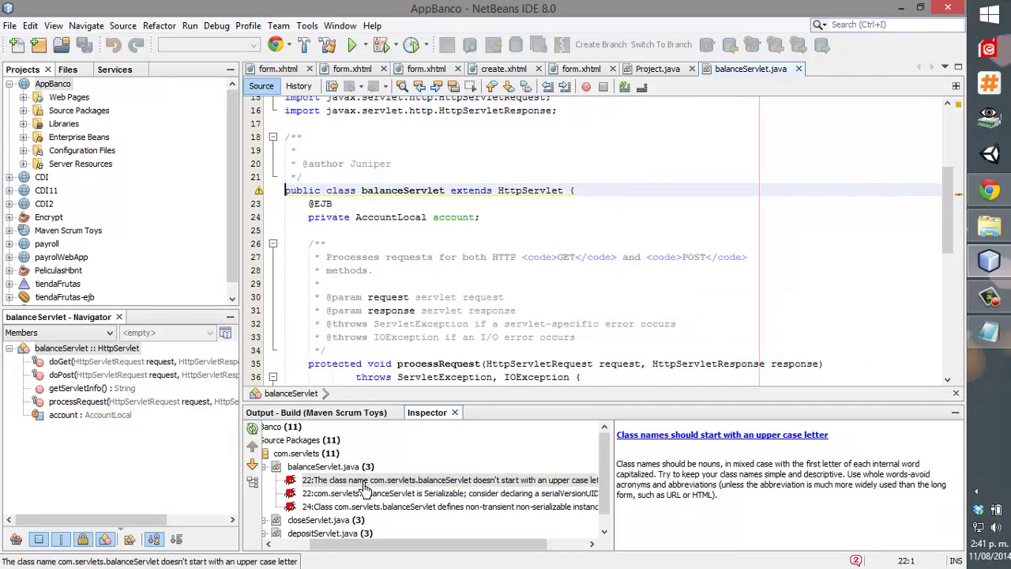
pyautogui.doubleClick(405, 190)
pyautogui.rightClick(409, 191)
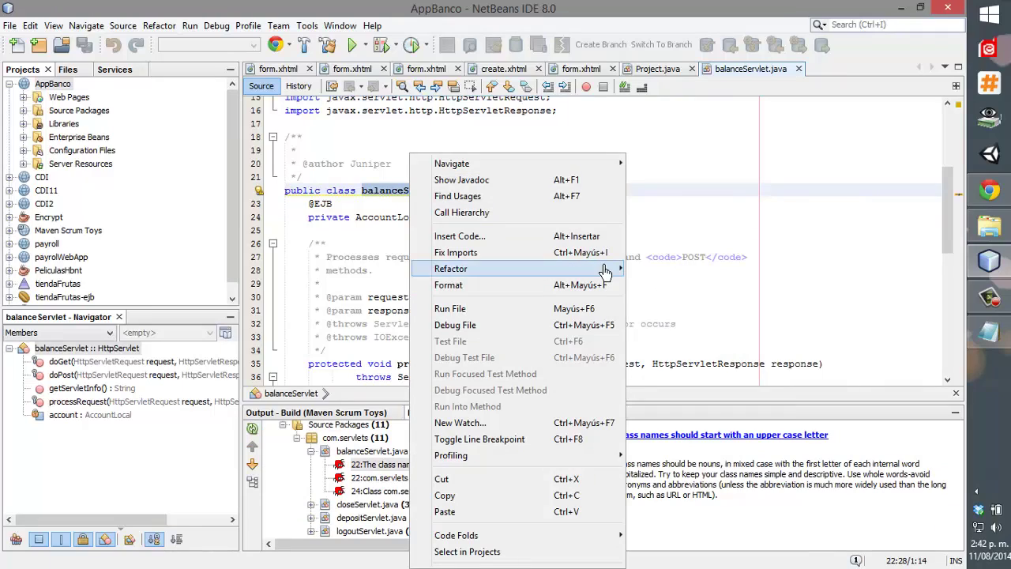
# Refactor-rename the balanceServlet class to BalanceServlet.
pyautogui.moveTo(604, 271)
pyautogui.click(665, 229)
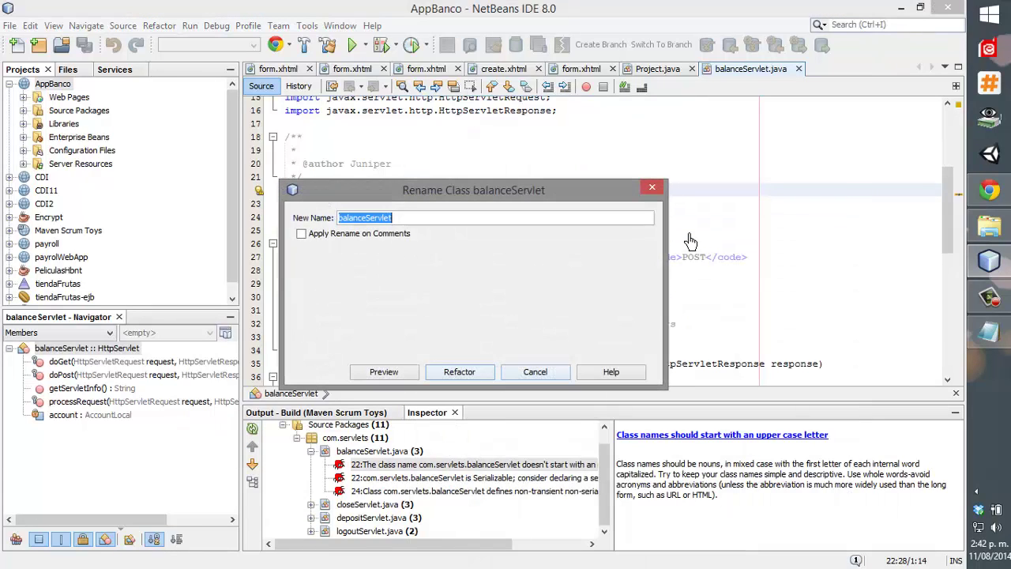
pyautogui.click(341, 219)
pyautogui.write('B')
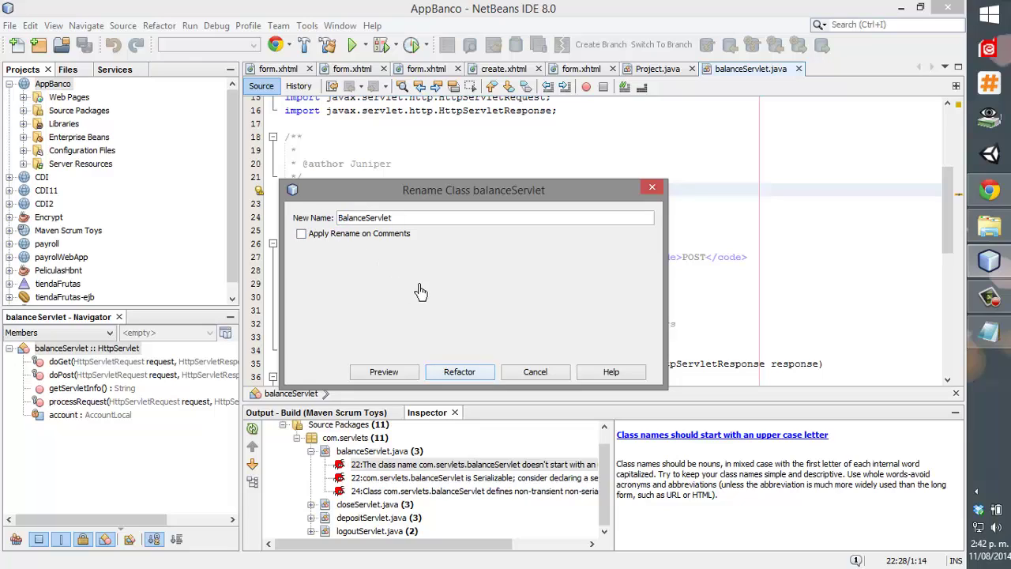
pyautogui.click(459, 372)
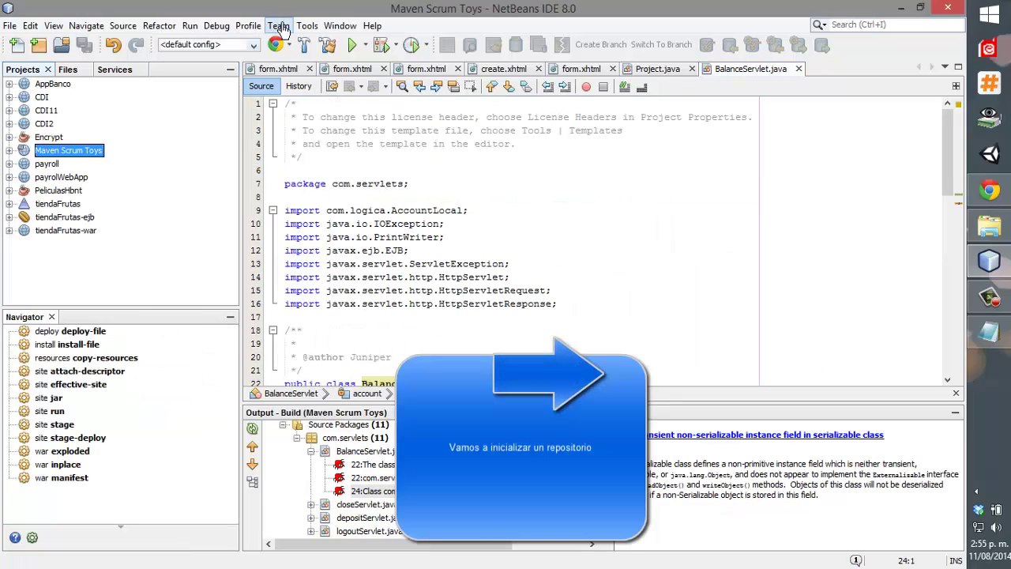
# Initialize a new Git repository at the Maven Scrum Toys project root.
pyautogui.click(280, 26)
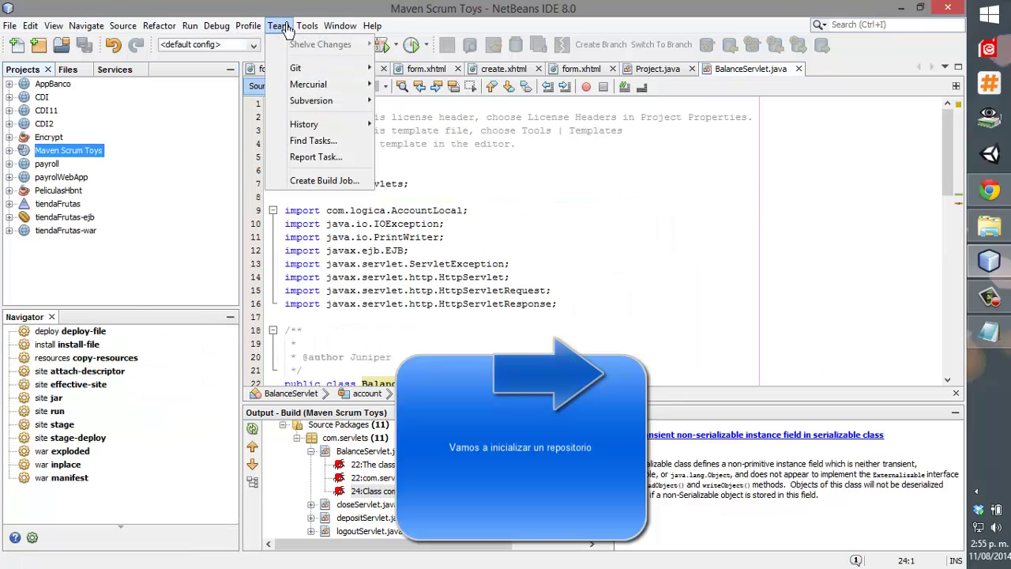
pyautogui.moveTo(300, 68)
pyautogui.click(430, 85)
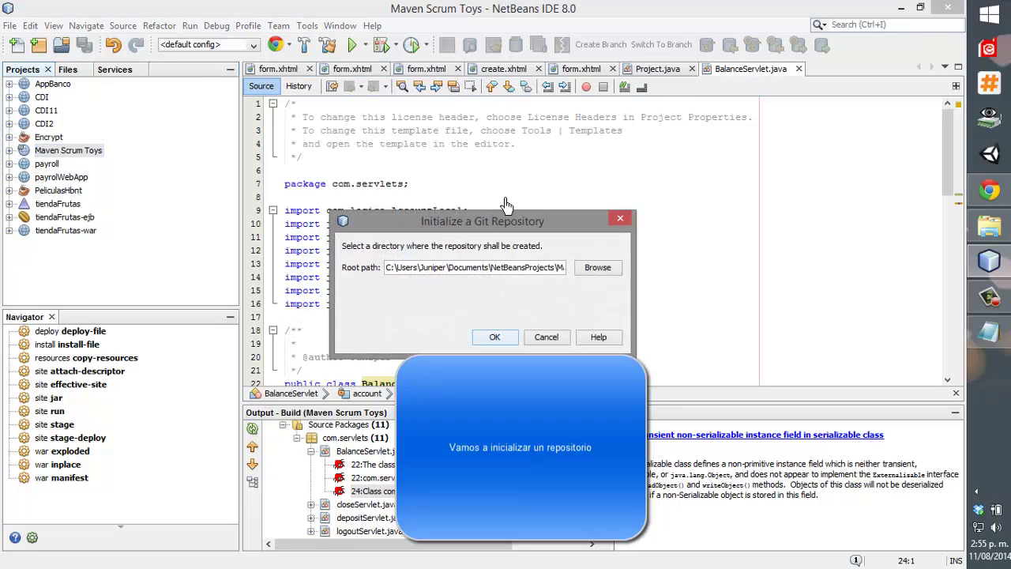
pyautogui.click(494, 337)
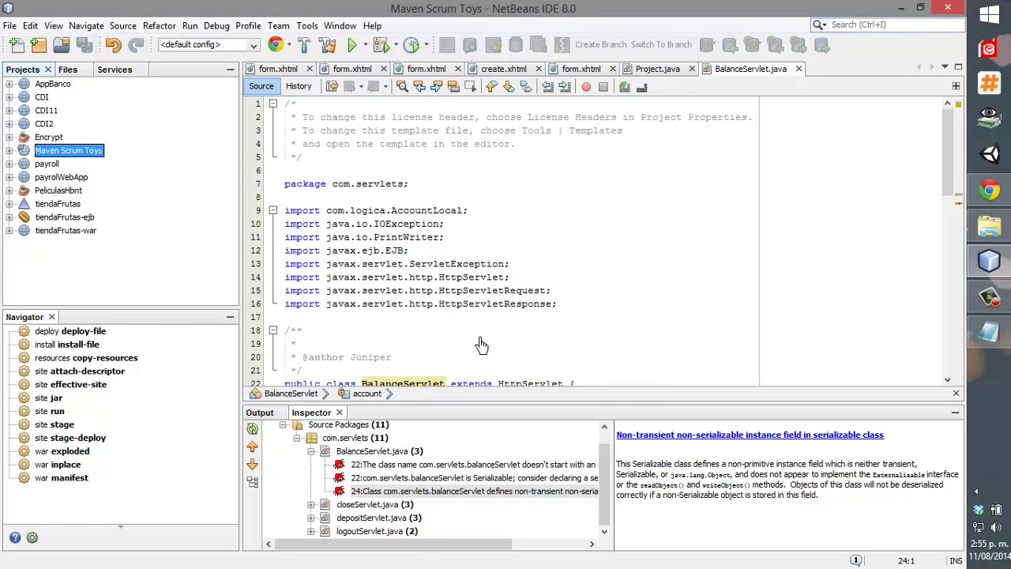
# Expand Maven Scrum Toys and its Web Pages folder, briefly peeking into WEB-INF.
pyautogui.scroll(-6, 482, 346)
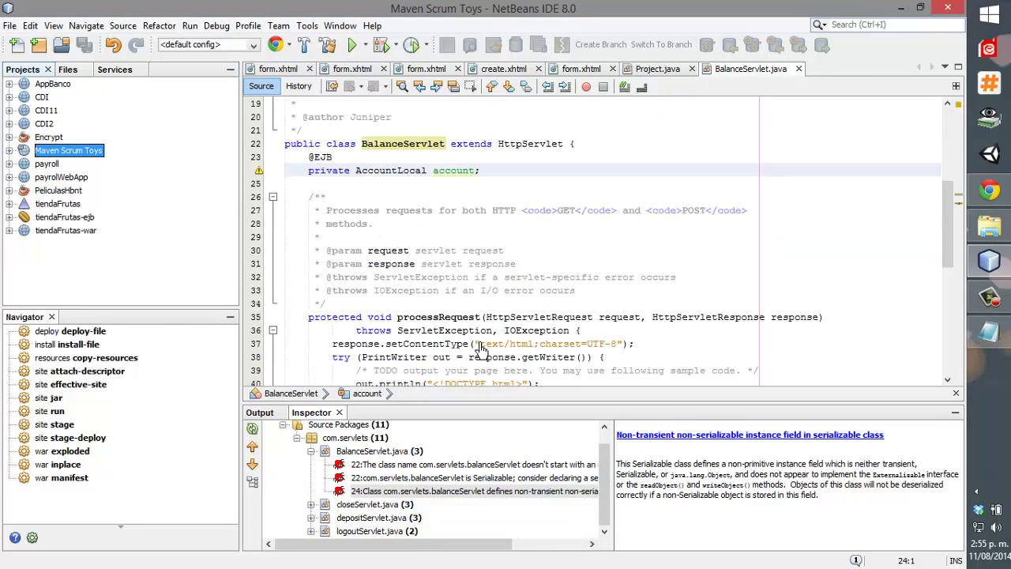
pyautogui.click(8, 151)
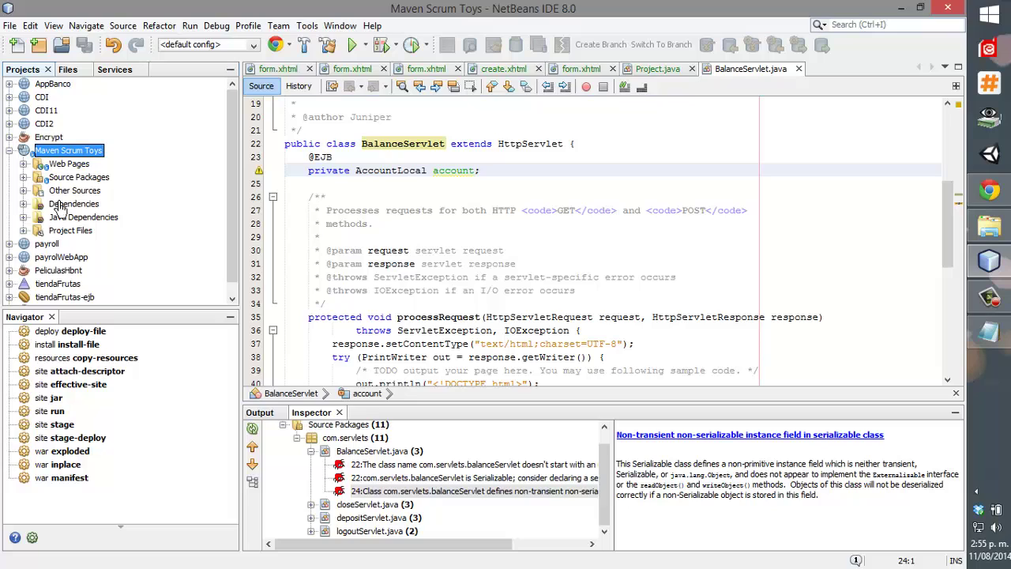
pyautogui.click(23, 164)
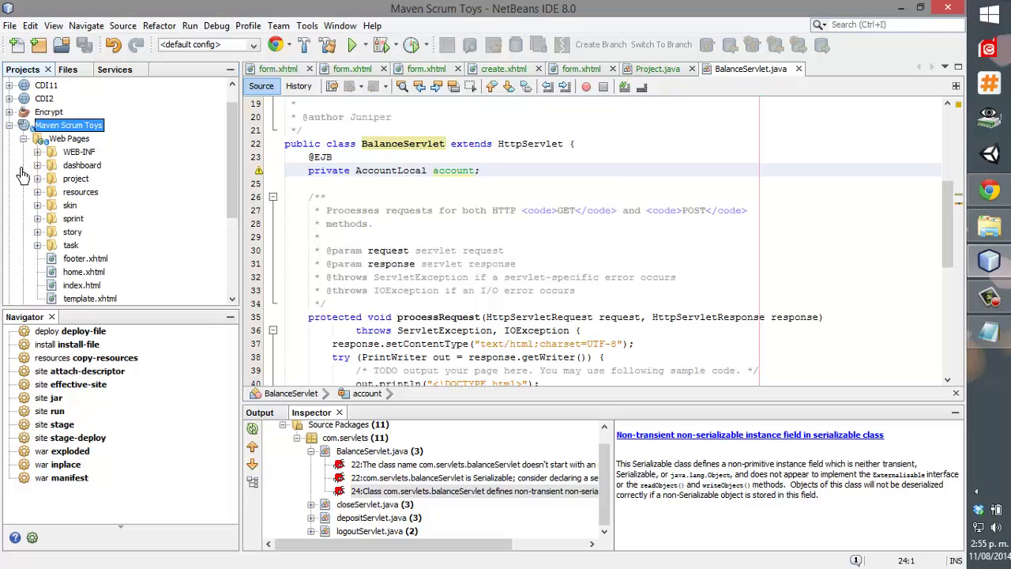
pyautogui.click(37, 152)
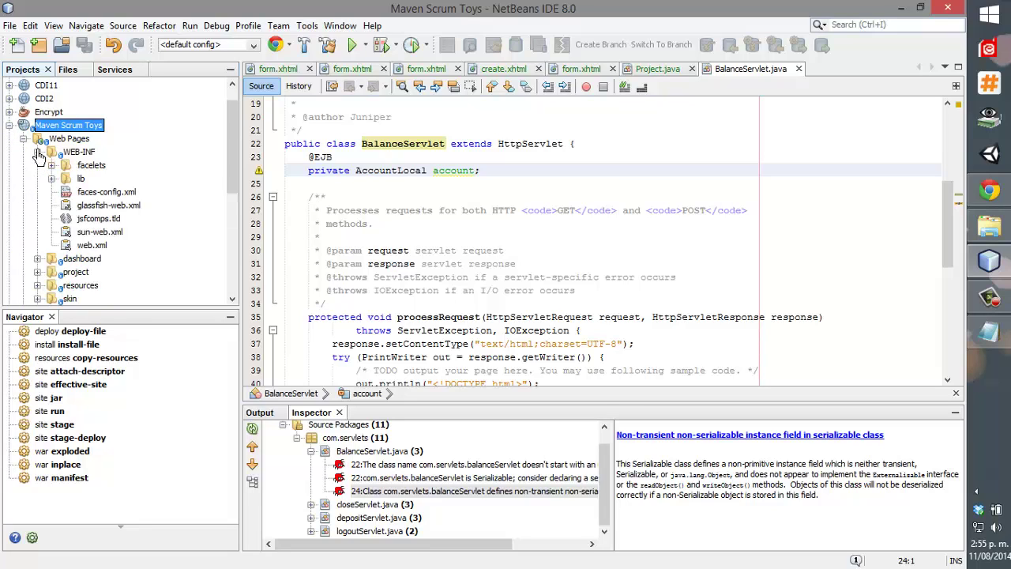
pyautogui.click(37, 152)
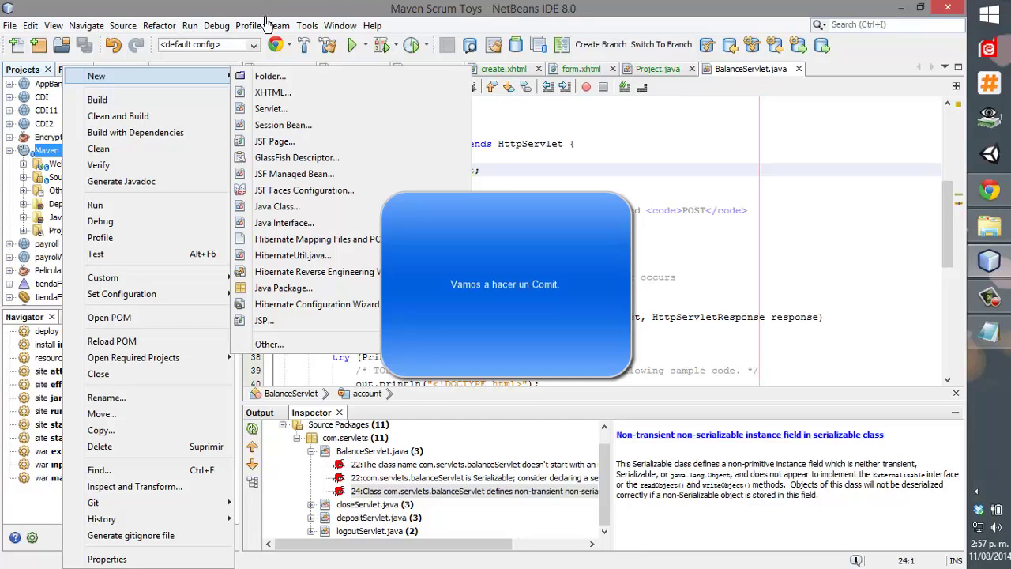
# Start a commit of Maven Scrum Toys, review added files and author, and expand Update Task.
pyautogui.click(278, 26)
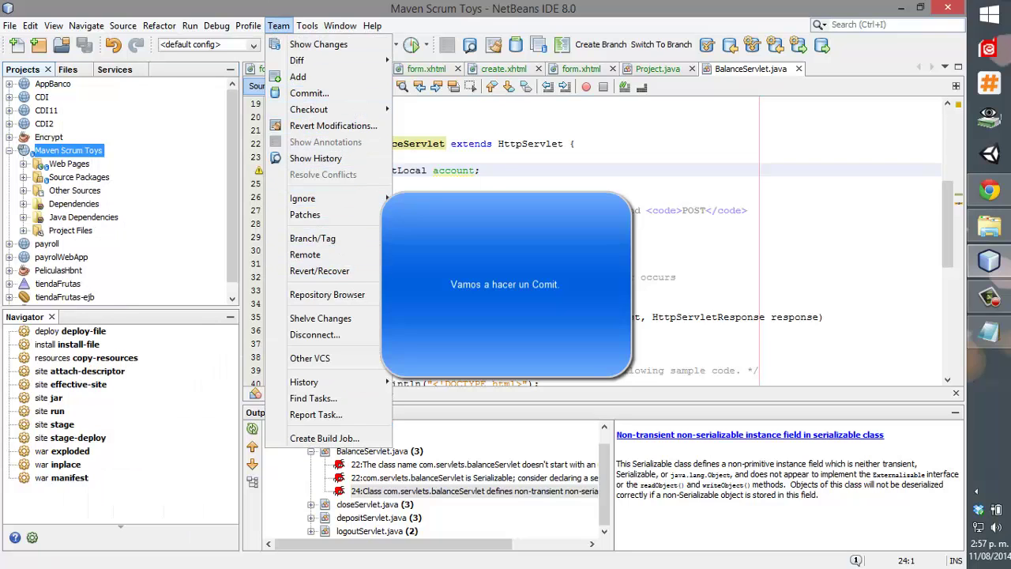
pyautogui.click(332, 95)
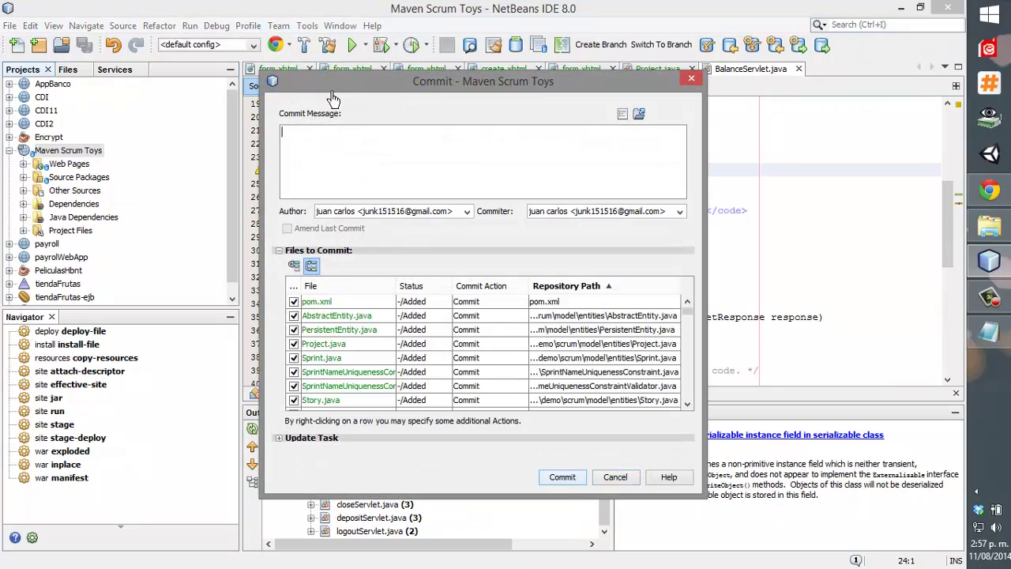
pyautogui.scroll(-15, 629, 347)
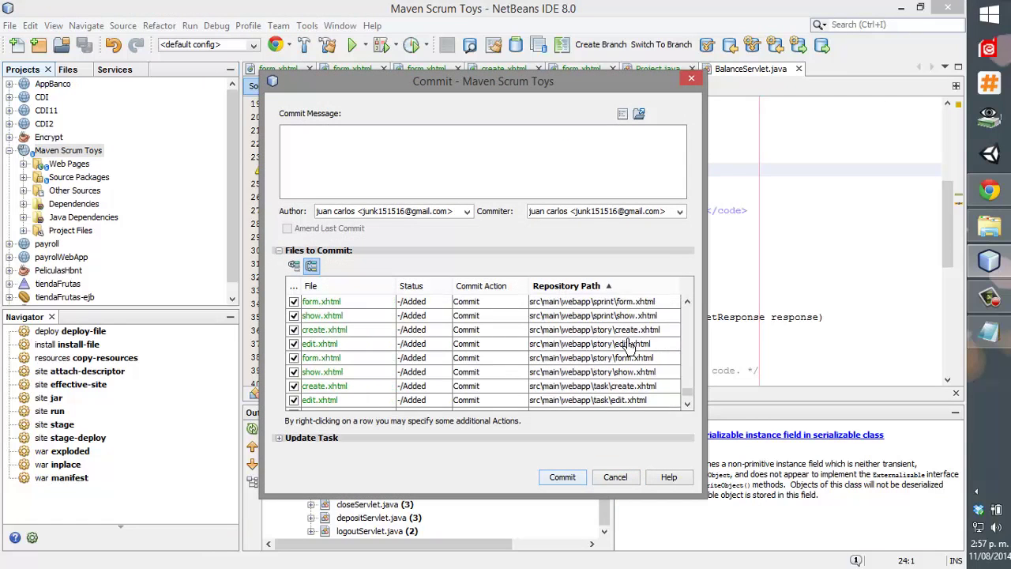
pyautogui.scroll(15, 629, 347)
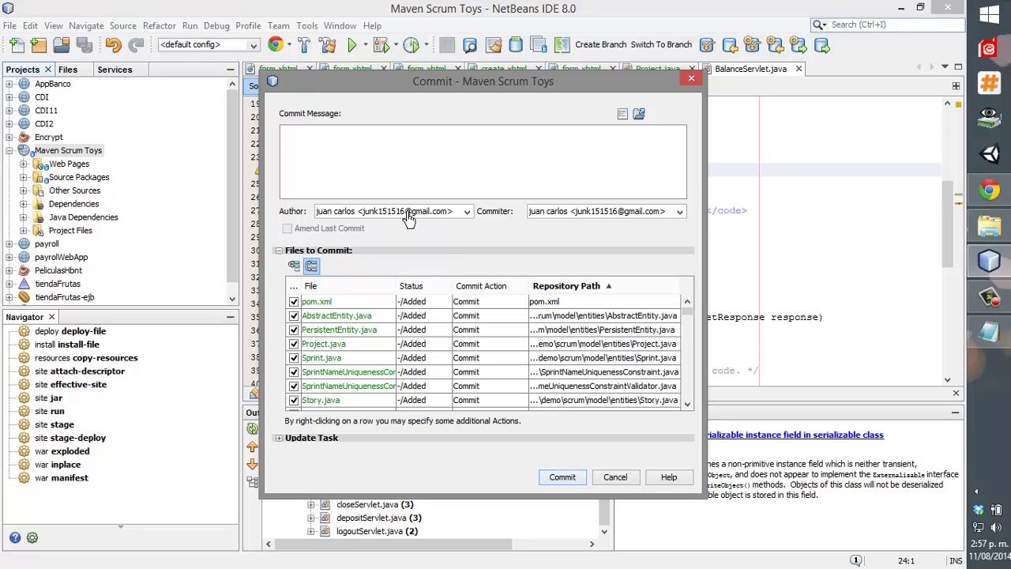
pyautogui.moveTo(408, 217)
pyautogui.mouseDown()
pyautogui.moveTo(454, 218)
pyautogui.moveTo(397, 218)
pyautogui.mouseUp()
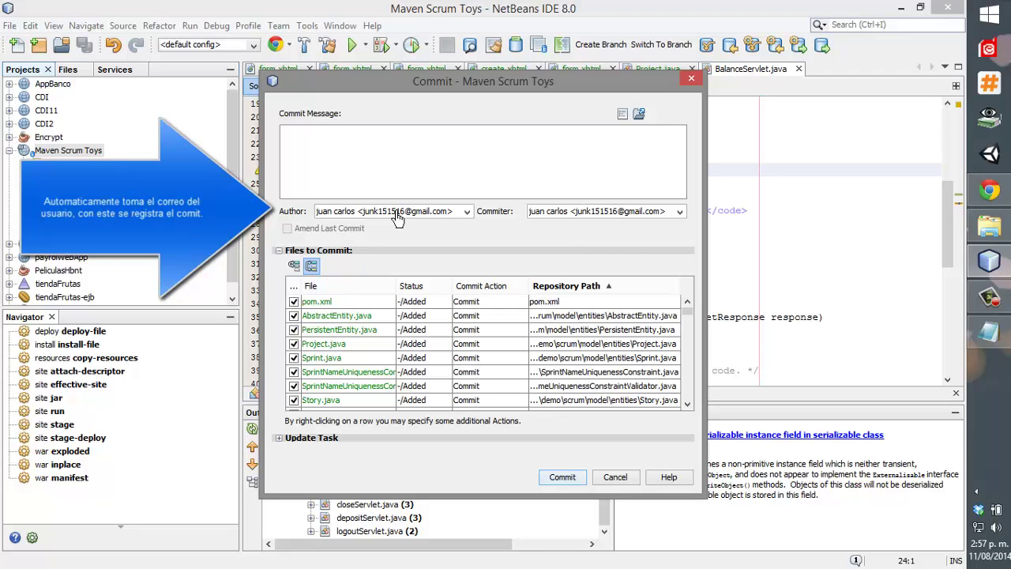
pyautogui.click(279, 437)
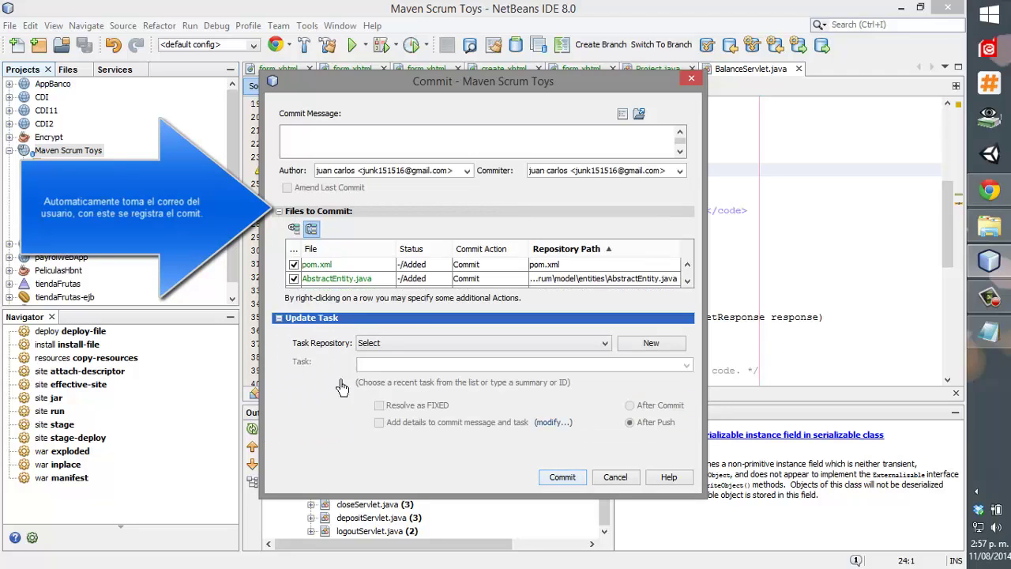
# Leave no task repository selected and commit the added files such as pom.xml and common.css.
pyautogui.click(365, 344)
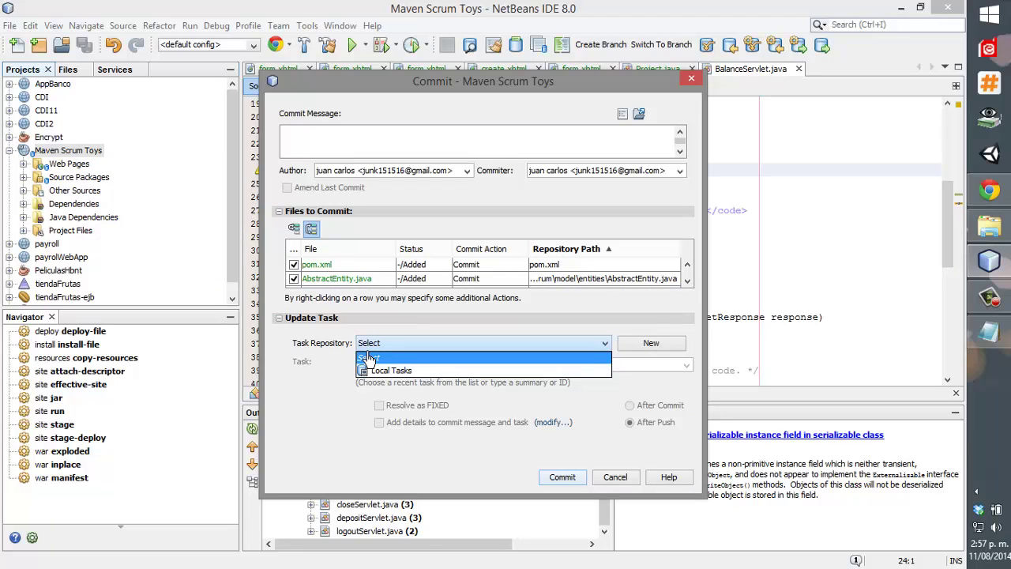
pyautogui.click(369, 357)
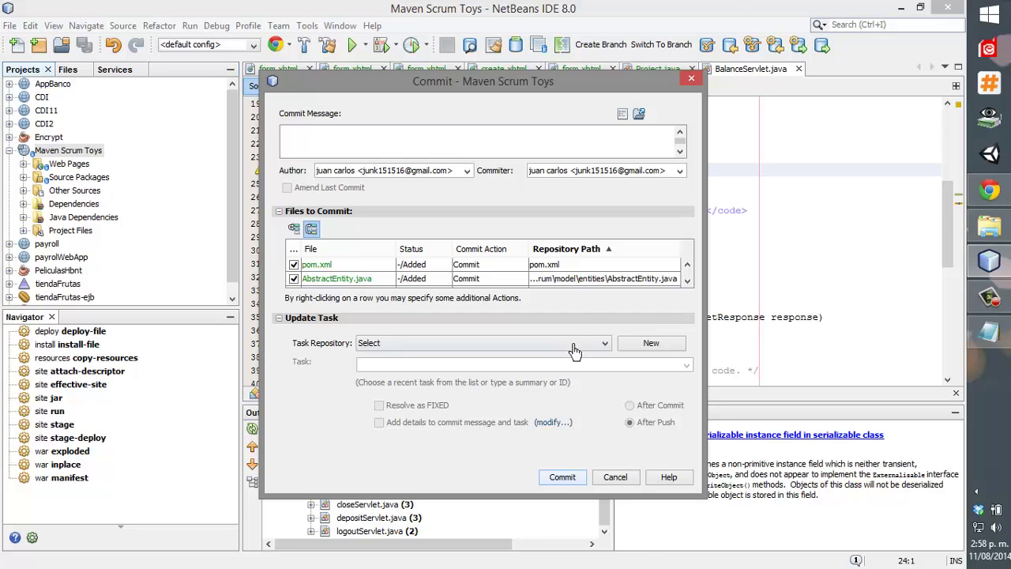
pyautogui.scroll(-10, 589, 286)
pyautogui.scroll(3, 589, 286)
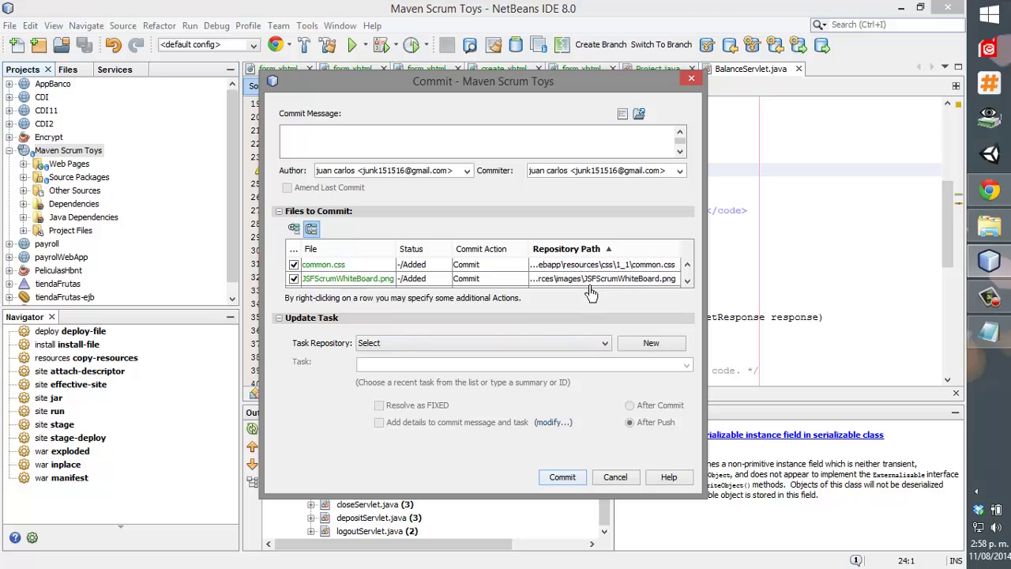
pyautogui.click(552, 480)
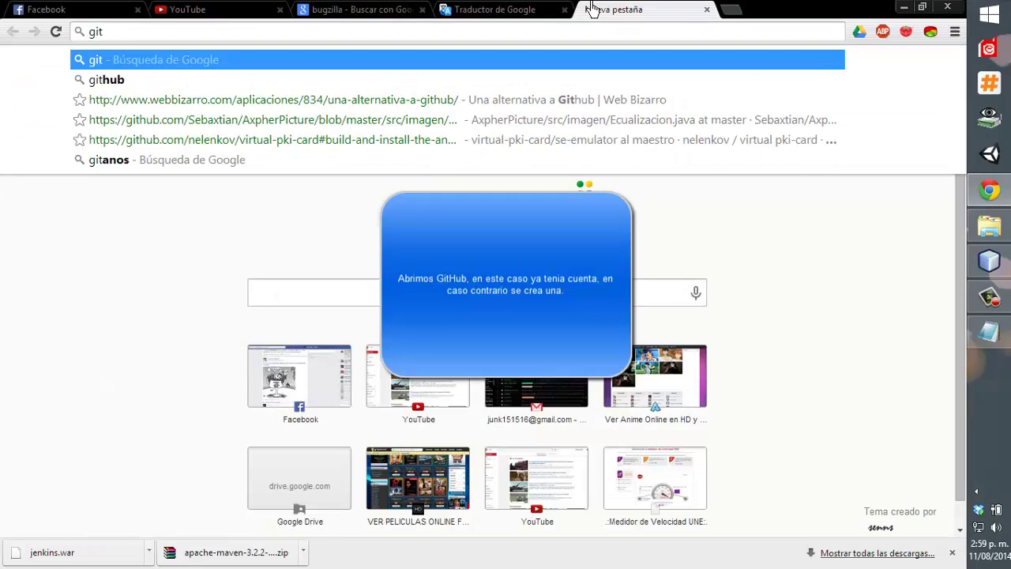
# Search Google for 'github' and open the GitHub home page from the results.
pyautogui.write('hub')
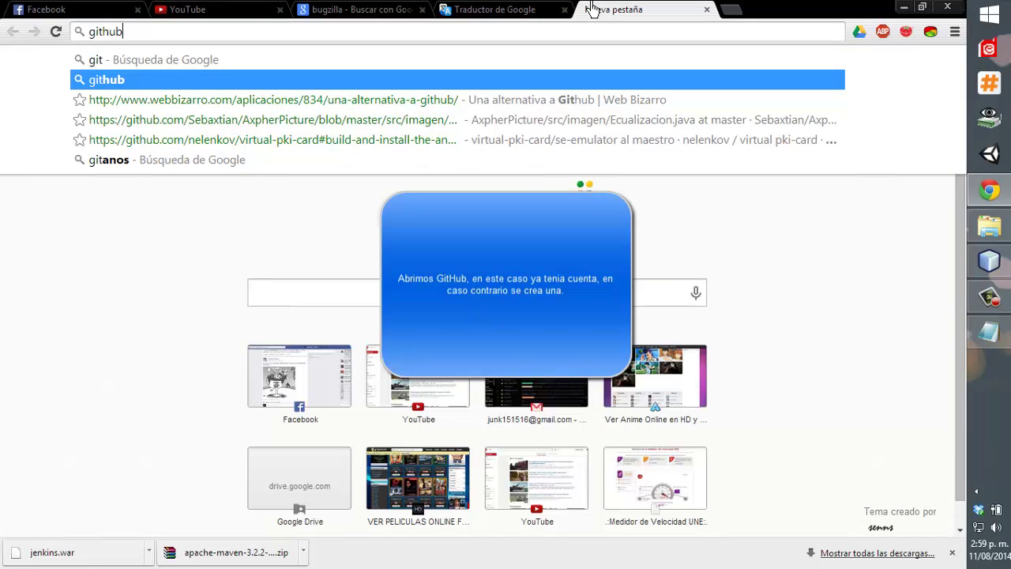
pyautogui.press('Return')
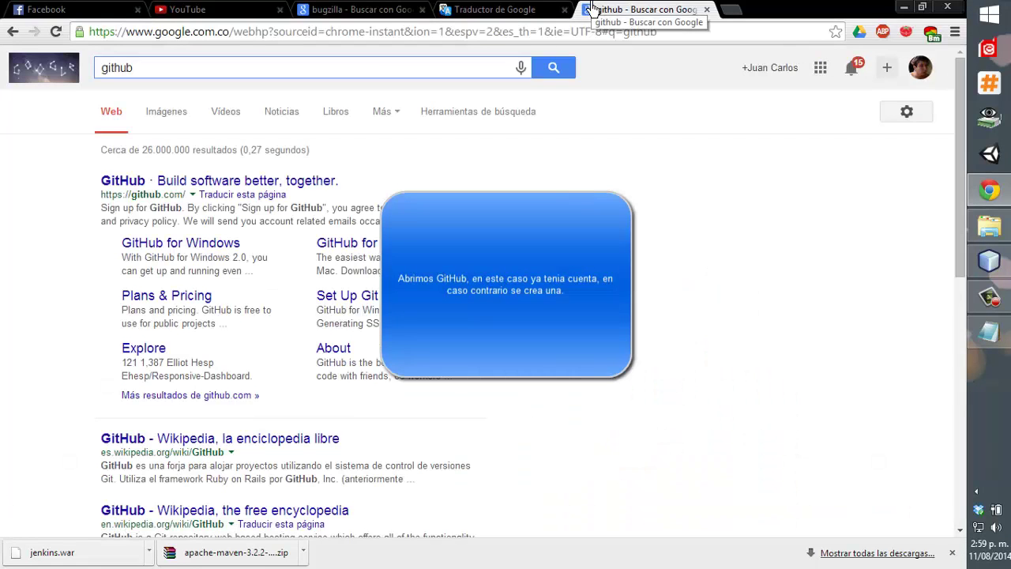
pyautogui.moveTo(2, 567)
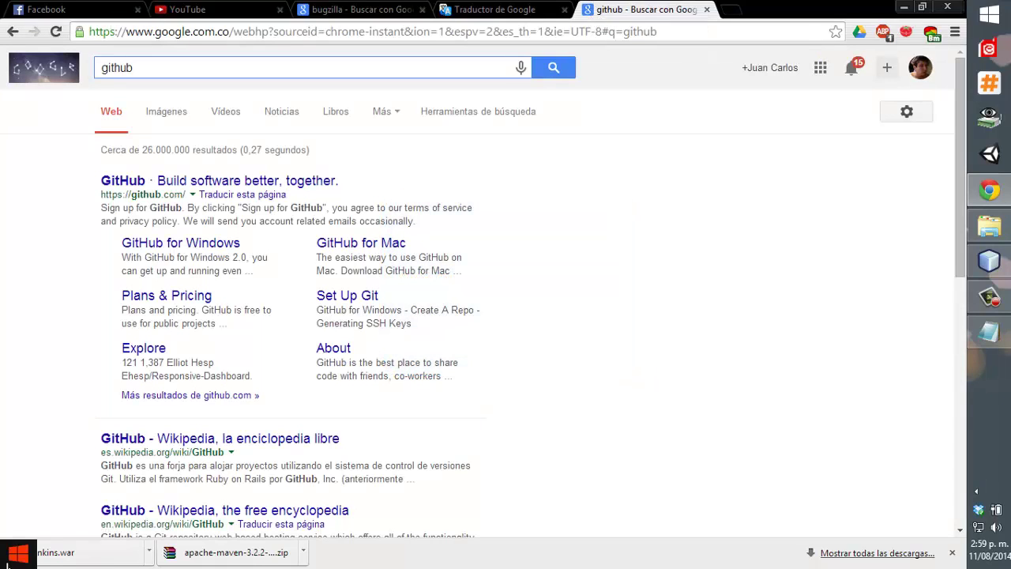
pyautogui.click(221, 182)
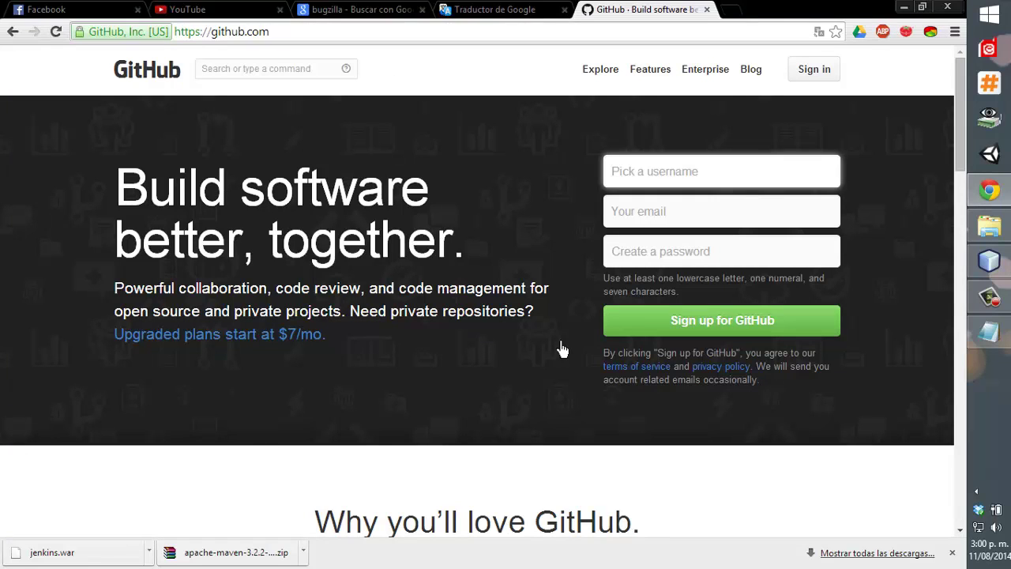
# Sign in to GitHub using the saved account username and its password.
pyautogui.click(823, 70)
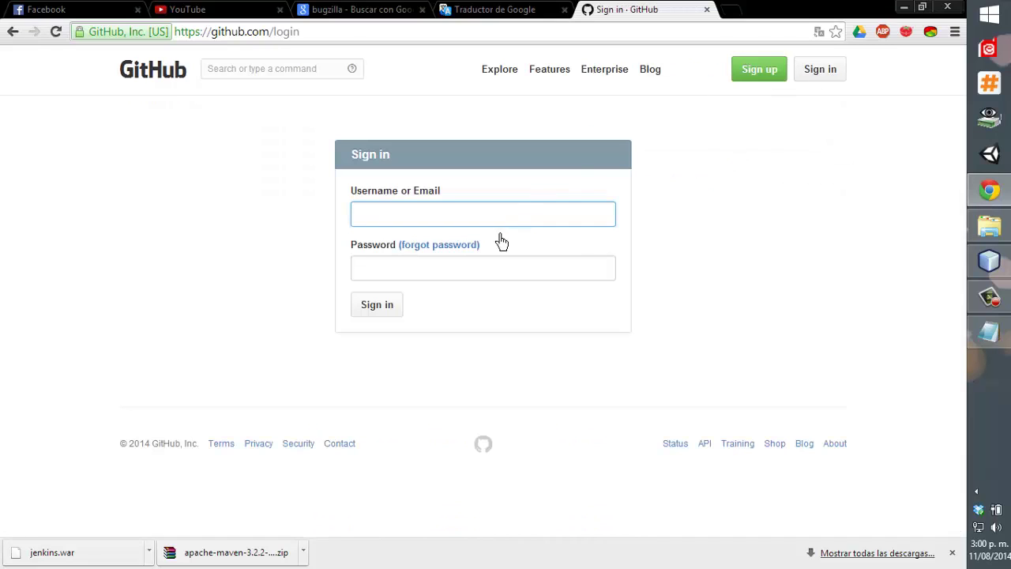
pyautogui.press('Down')
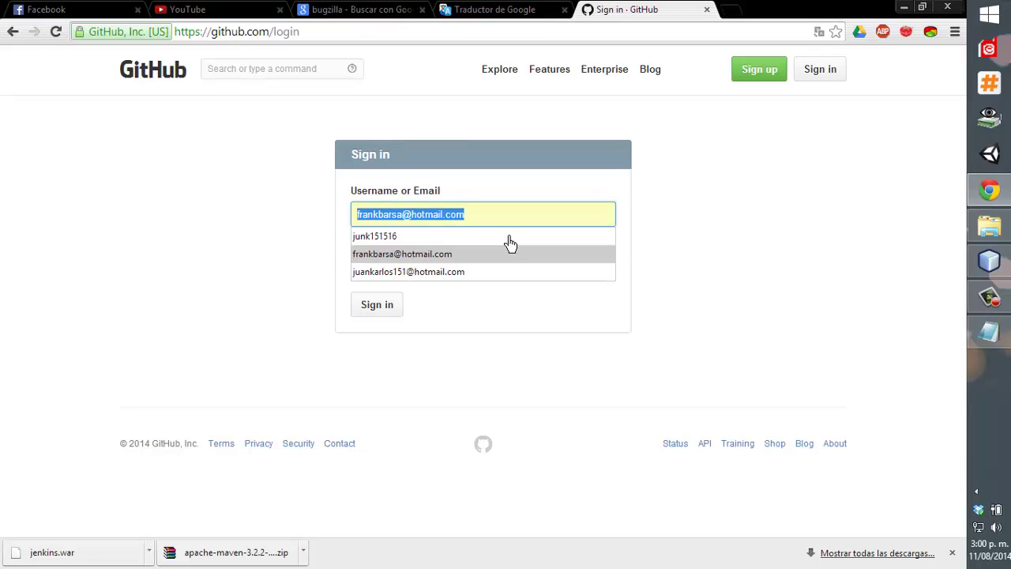
pyautogui.click(508, 237)
pyautogui.click(485, 267)
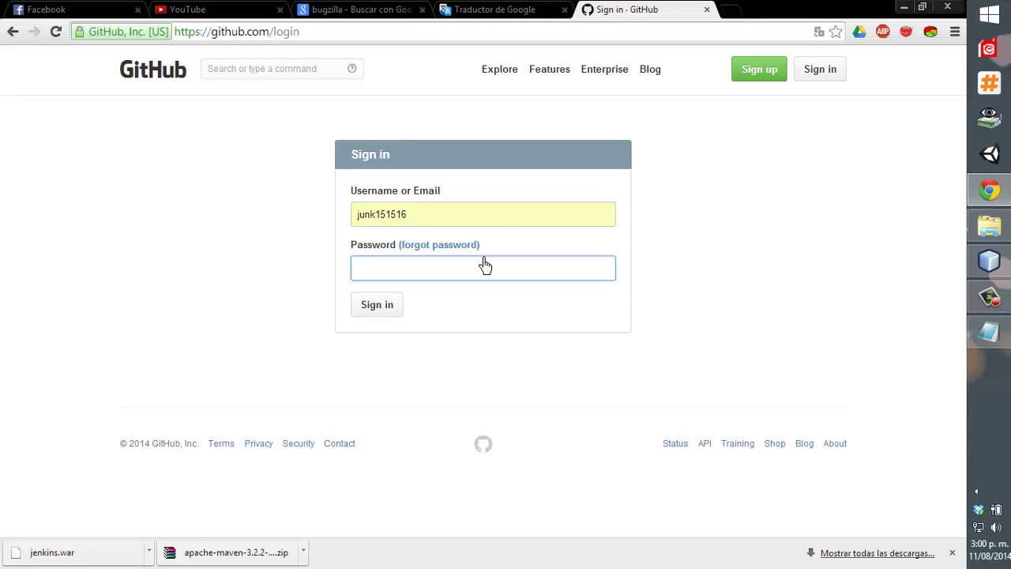
pyautogui.press('Return')
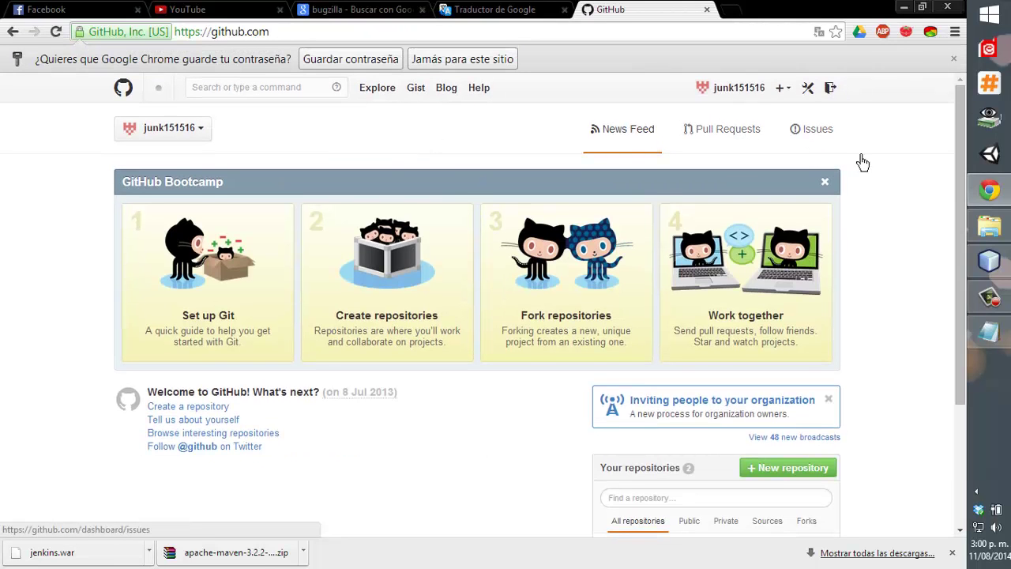
pyautogui.scroll(-3, 587, 384)
# Open the new repository form, try Private and its payment options, then return to Public.
pyautogui.click(799, 295)
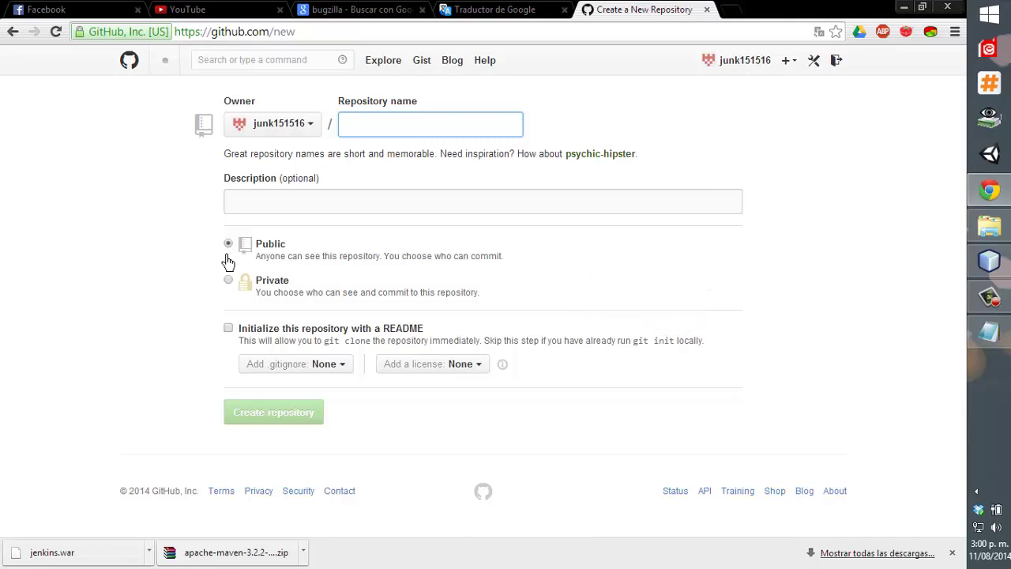
pyautogui.click(228, 279)
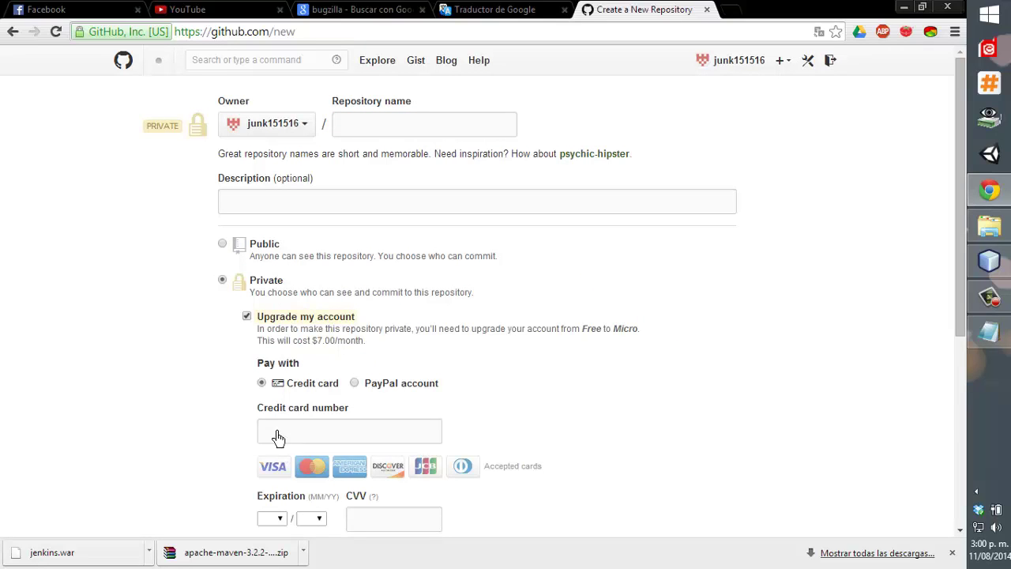
pyautogui.click(277, 433)
pyautogui.scroll(-1, 291, 474)
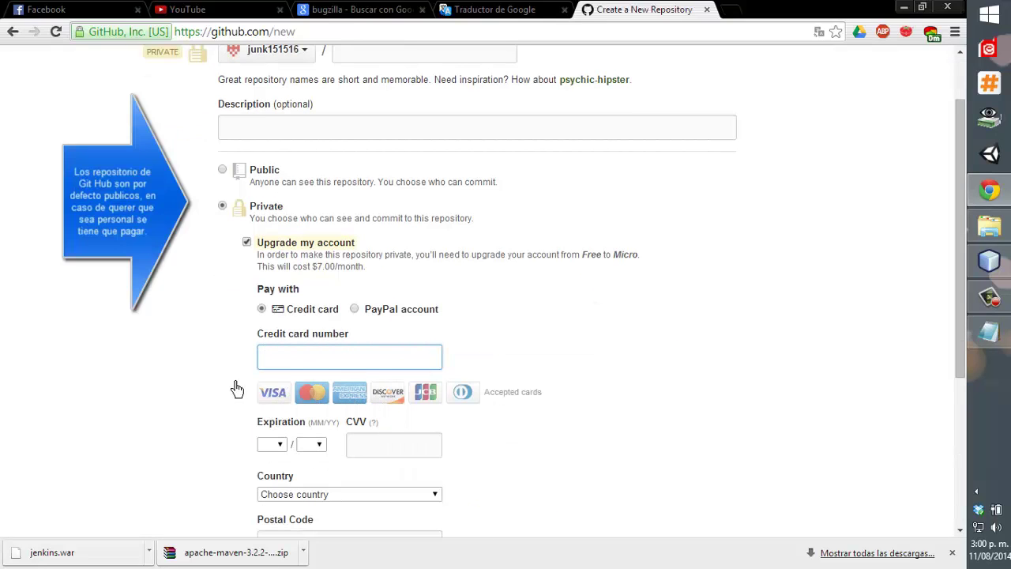
pyautogui.click(354, 309)
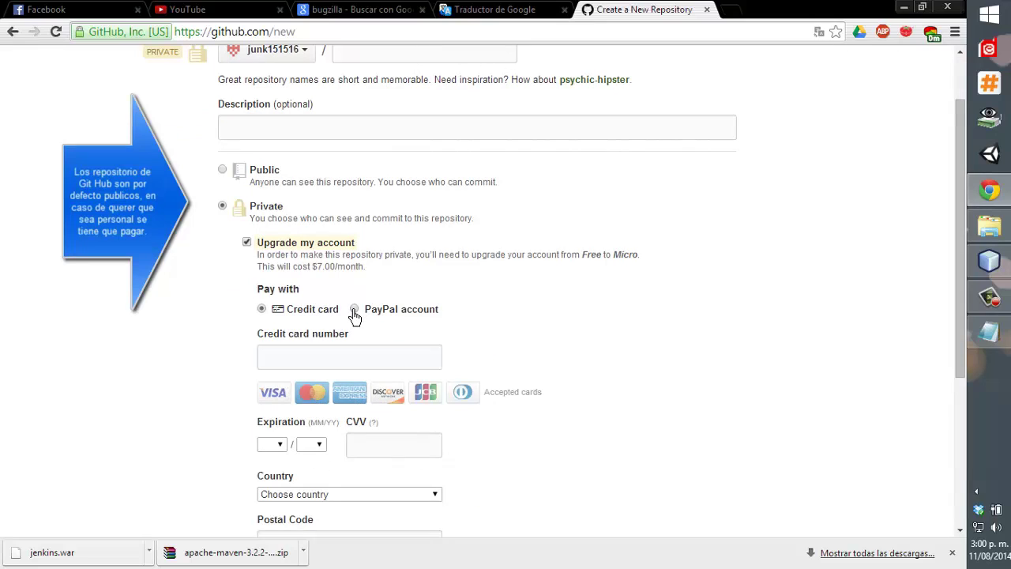
pyautogui.click(263, 310)
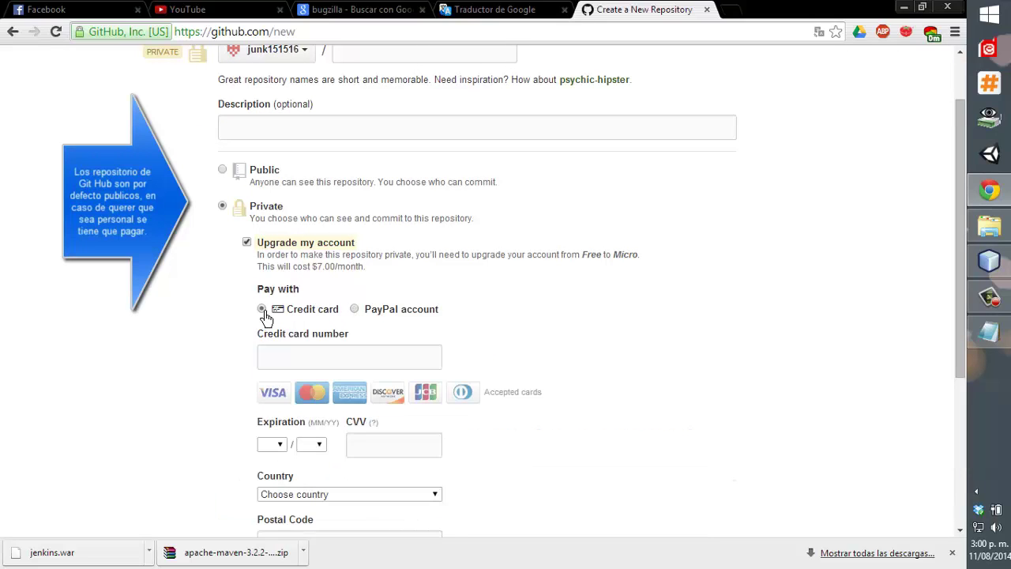
pyautogui.click(224, 170)
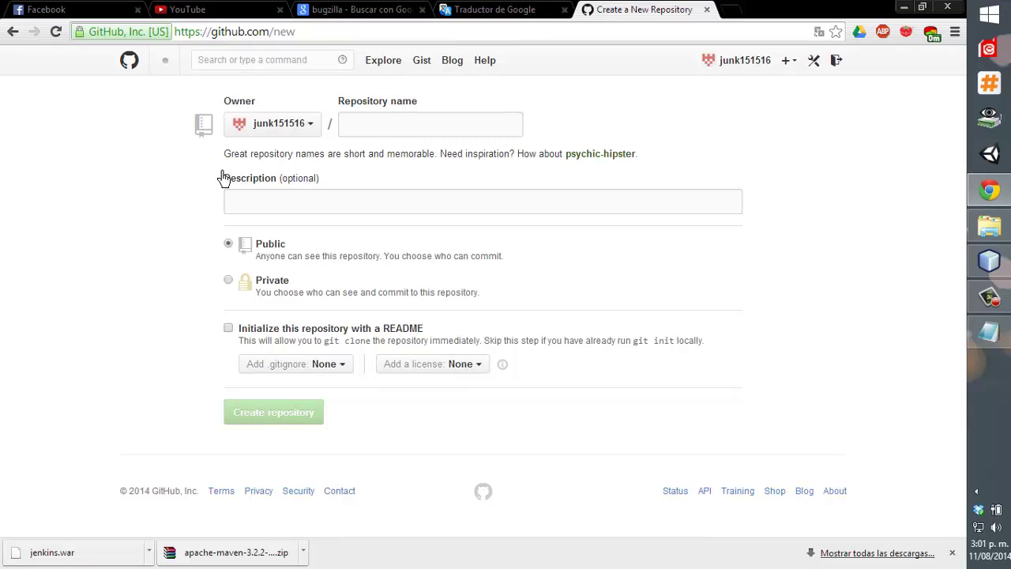
pyautogui.click(387, 129)
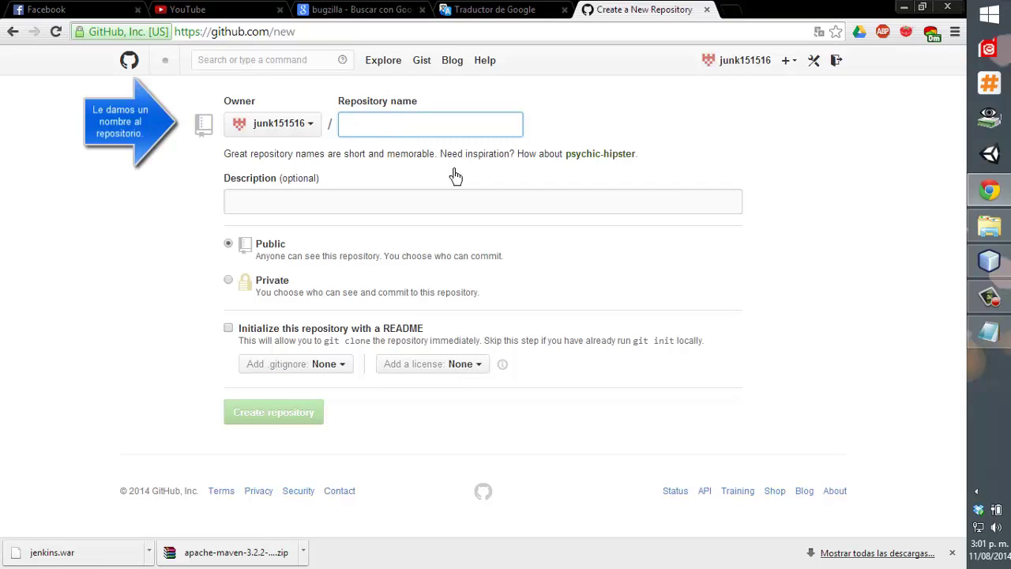
# Name the repository Scrumtoys and give it the description 'programa prueba'.
pyautogui.write('Scru')
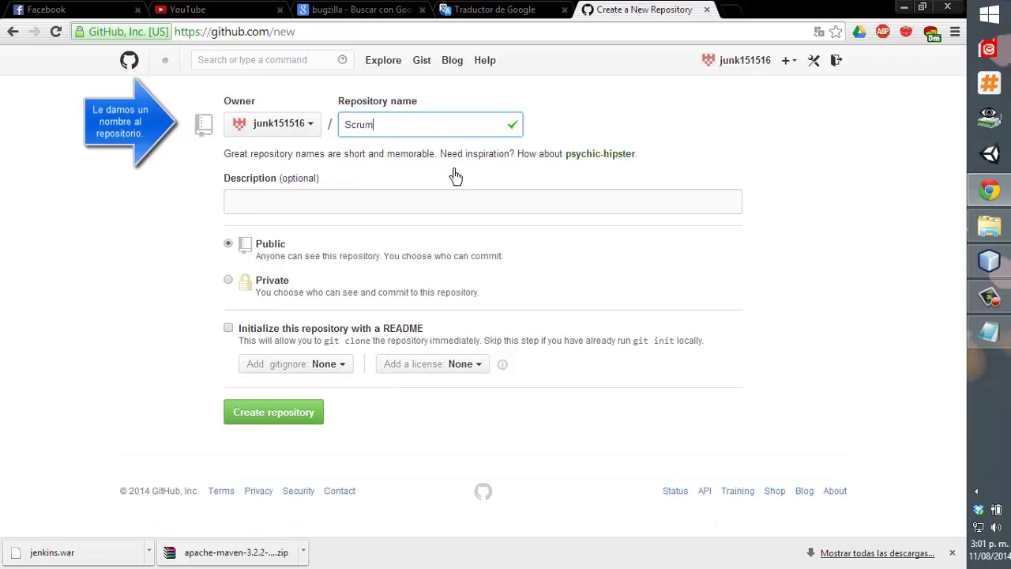
pyautogui.write('mtoysd')
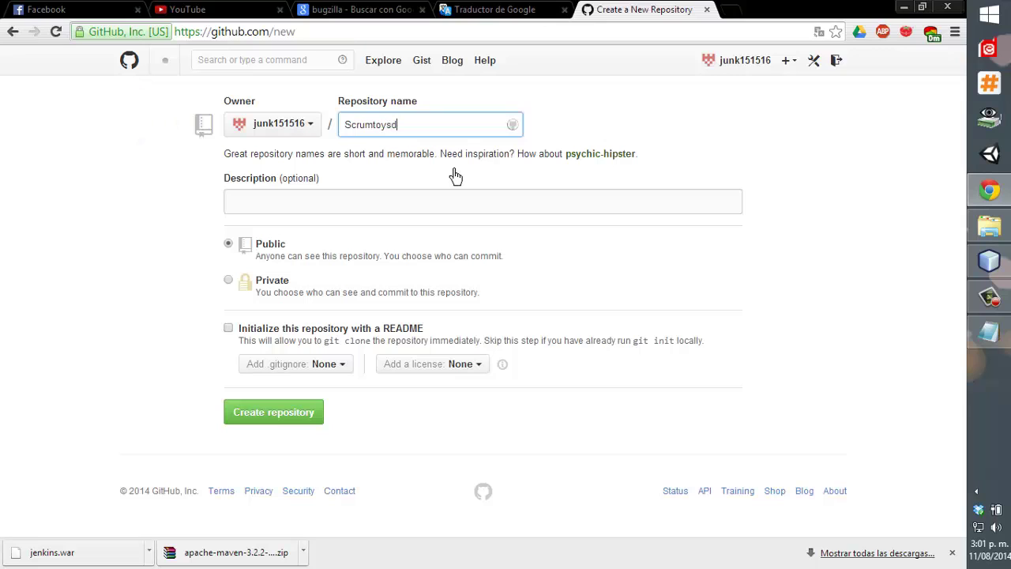
pyautogui.press('Tab')
pyautogui.click(434, 131)
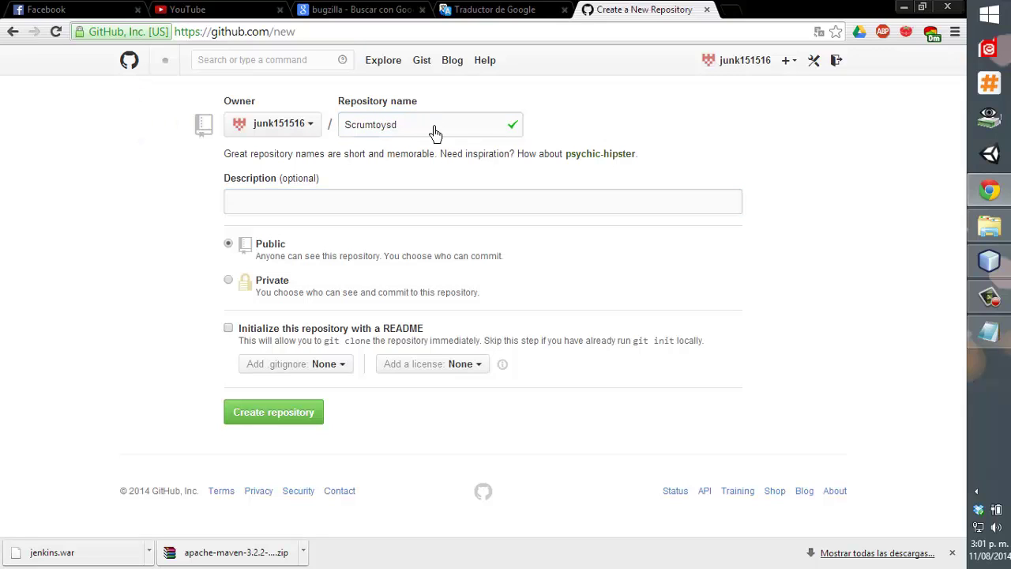
pyautogui.write('ysd')
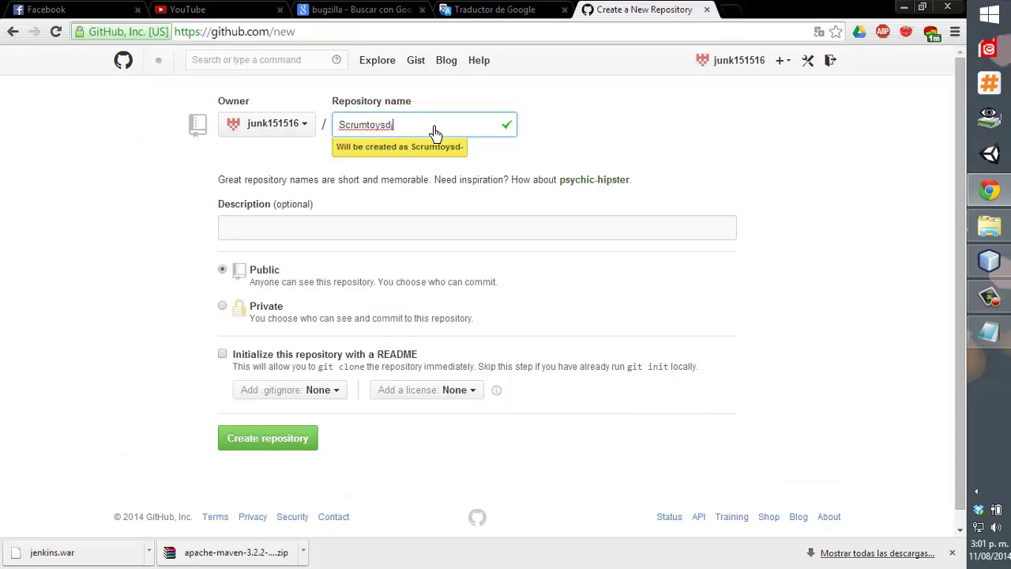
pyautogui.press('BackSpace')
pyautogui.press('BackSpace')
pyautogui.click(385, 203)
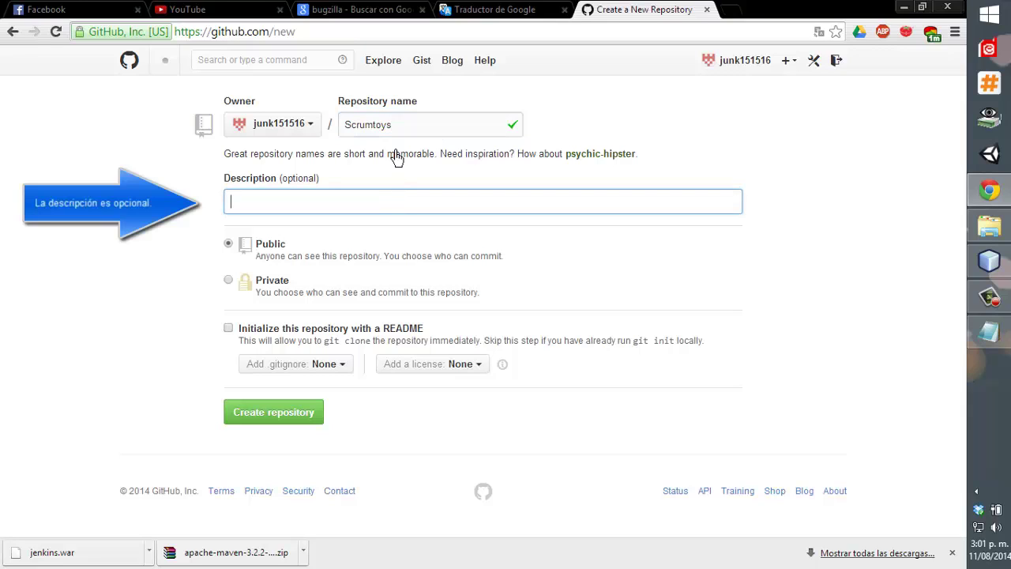
pyautogui.write('programa pruebaa')
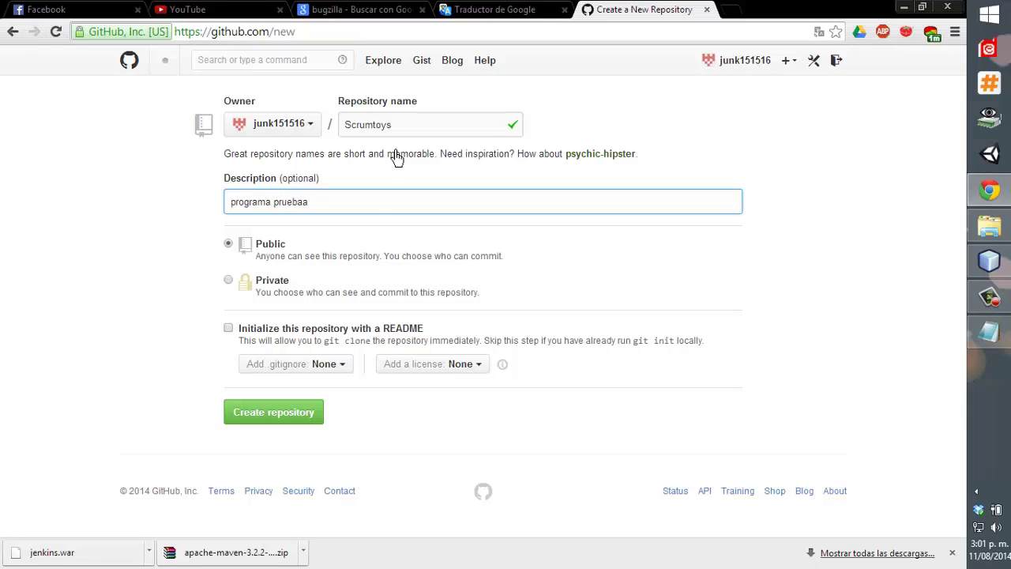
pyautogui.press('BackSpace')
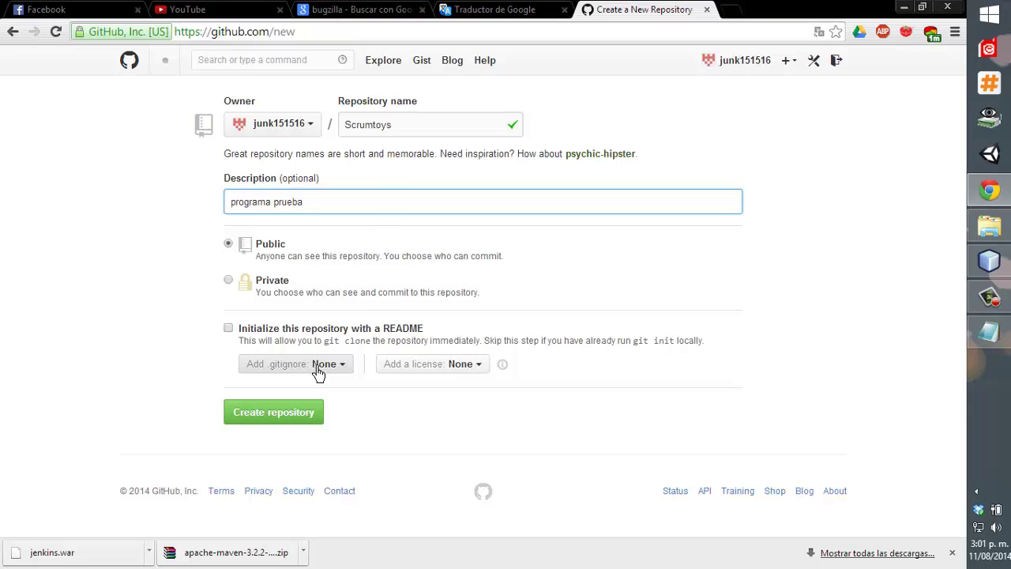
# Initialize with a README, leave .gitignore as None, and pick a license from the list.
pyautogui.click(276, 335)
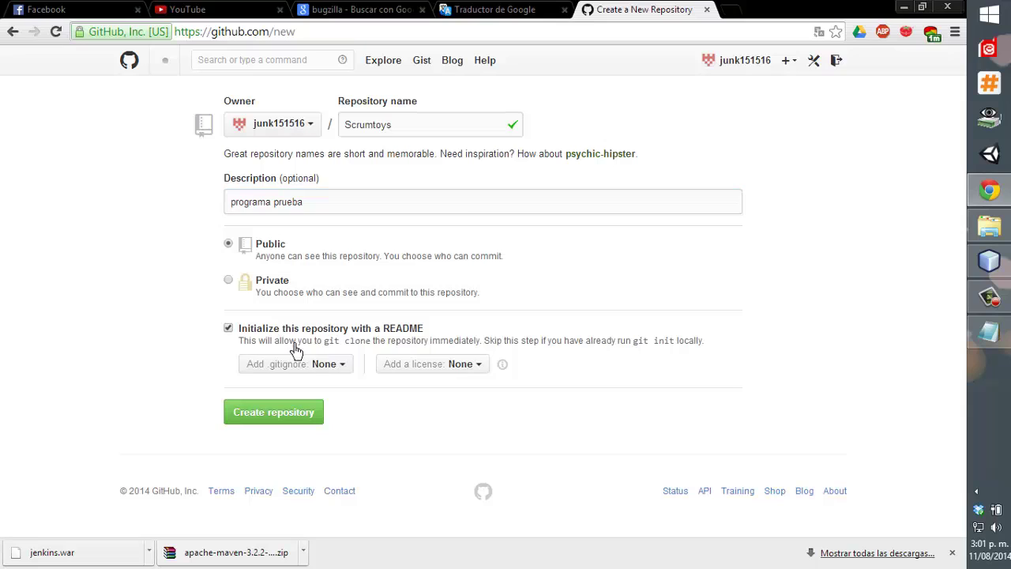
pyautogui.click(330, 366)
pyautogui.click(582, 420)
pyautogui.click(472, 365)
pyautogui.scroll(-4, 462, 440)
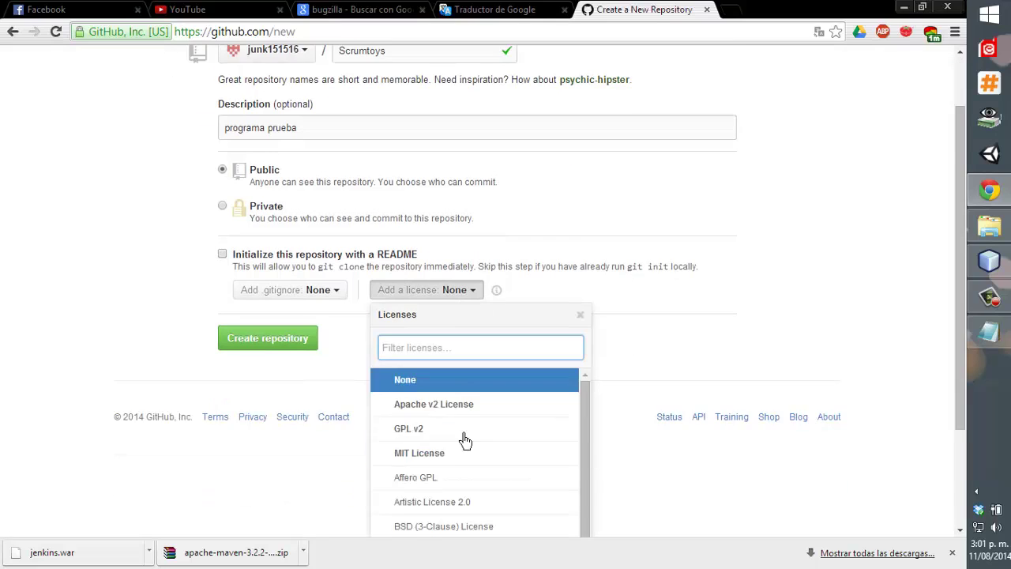
pyautogui.scroll(-2, 316, 424)
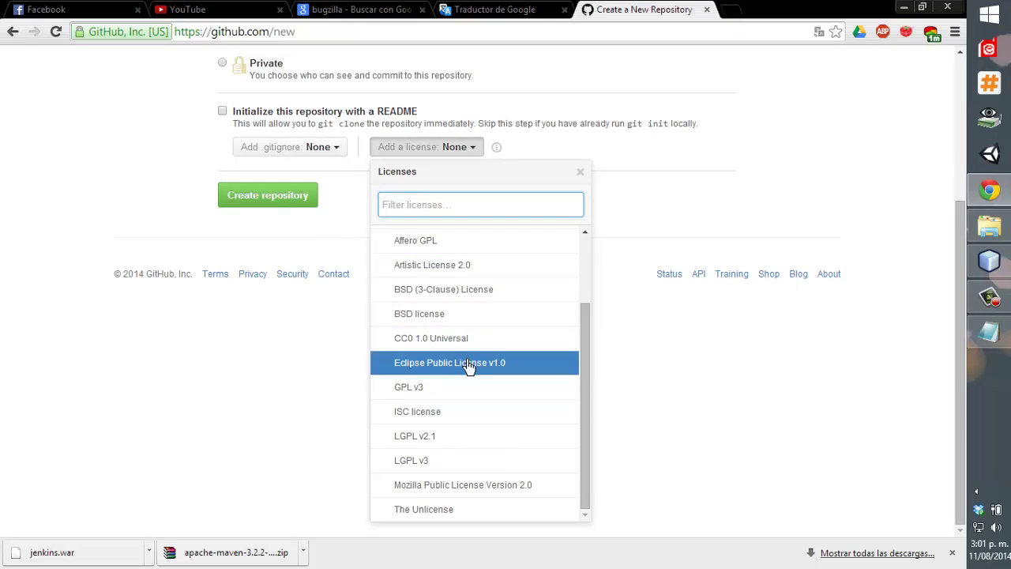
pyautogui.click(475, 509)
# Create the Scrumtoys repository with The Unlicense and select its HTTPS clone URL.
pyautogui.click(273, 416)
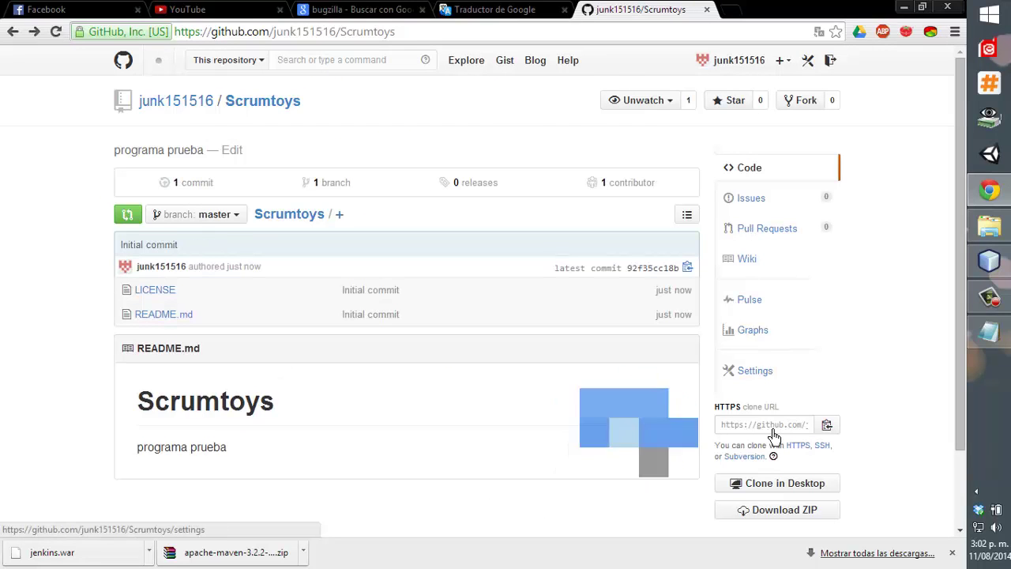
pyautogui.click(773, 430)
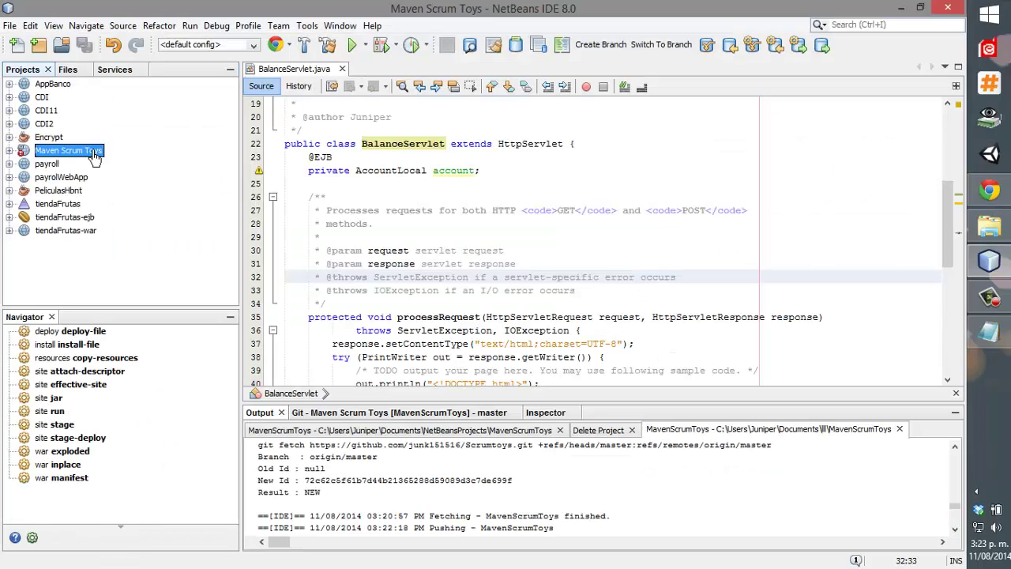
# Pull master from origin/master on the GitHub Scrumtoys remote and merge into local master.
pyautogui.rightClick(94, 156)
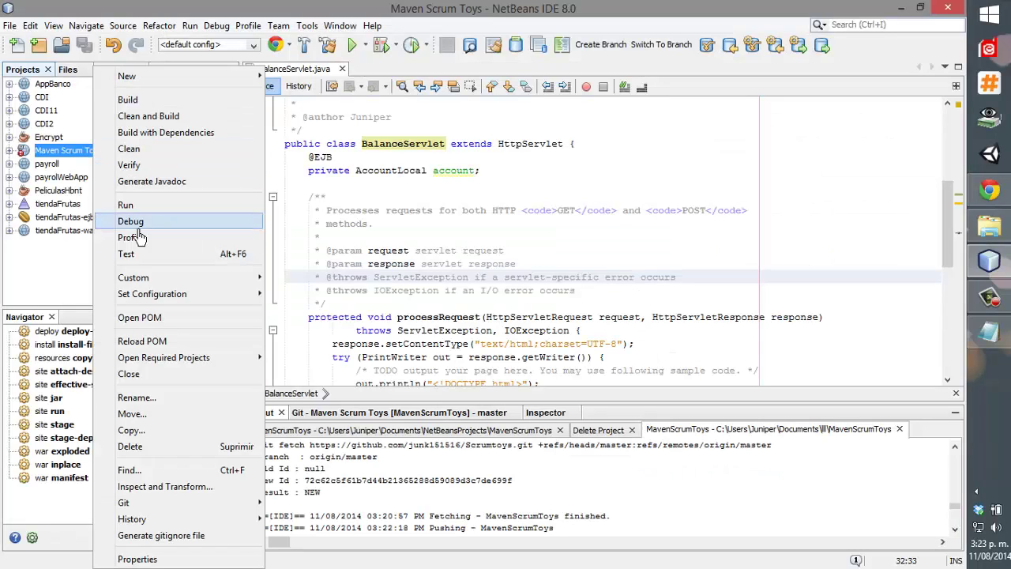
pyautogui.moveTo(225, 507)
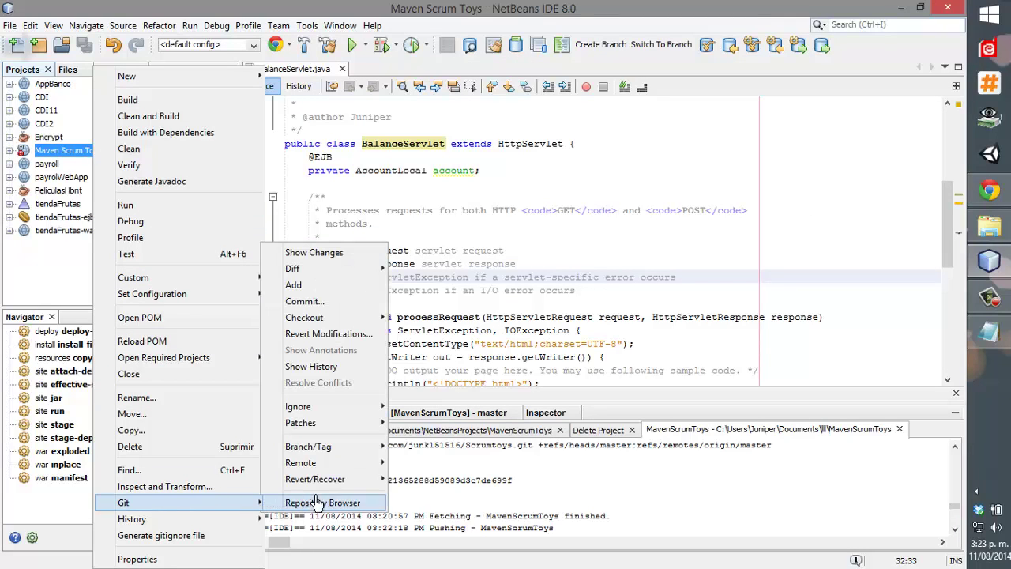
pyautogui.moveTo(338, 469)
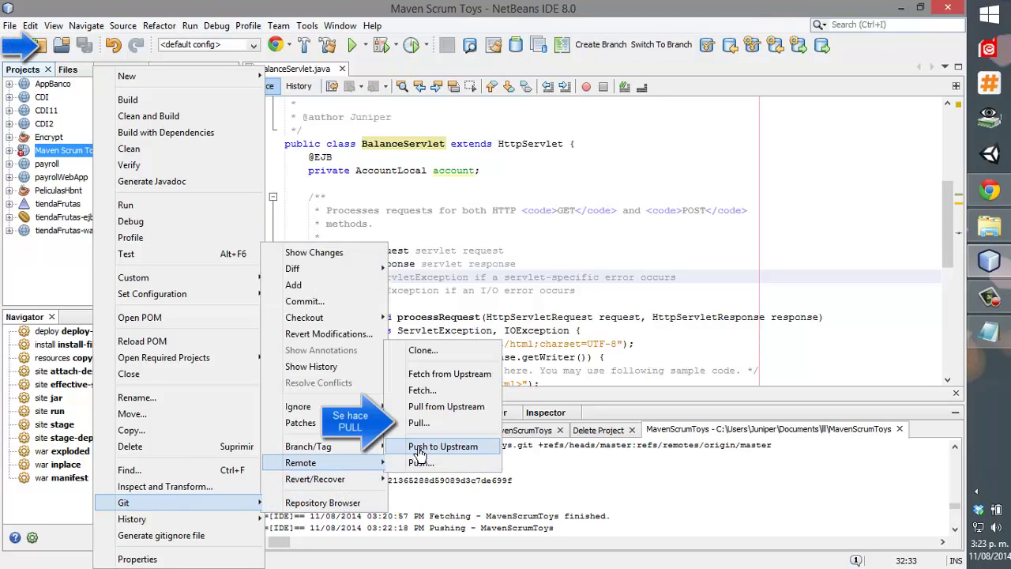
pyautogui.click(415, 422)
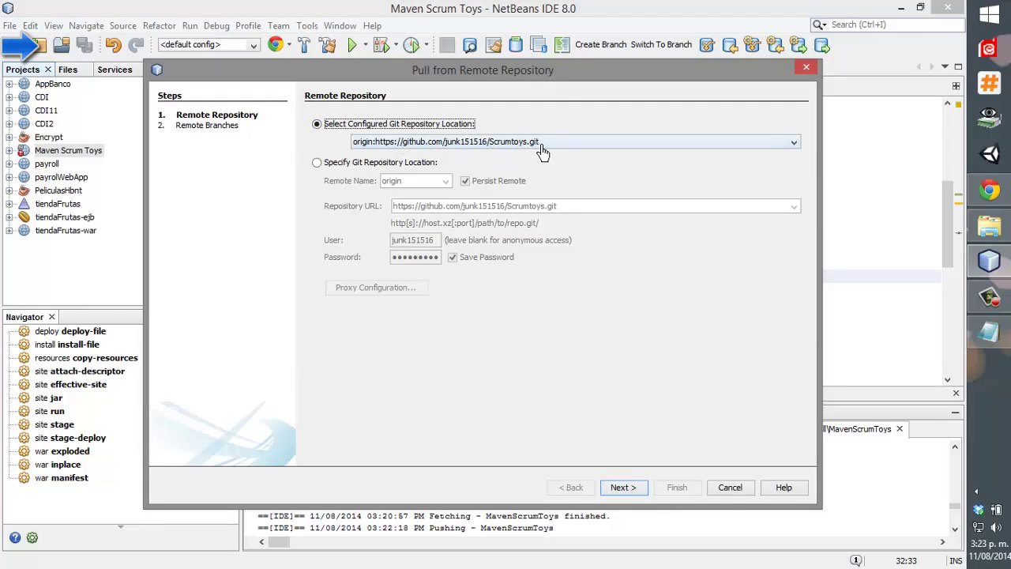
pyautogui.click(623, 487)
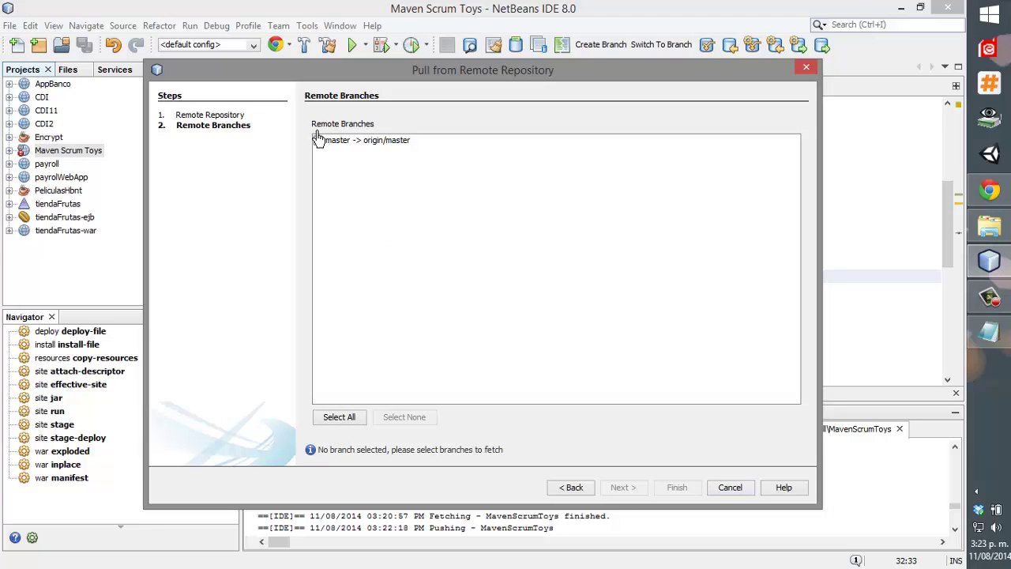
pyautogui.click(316, 139)
pyautogui.click(676, 488)
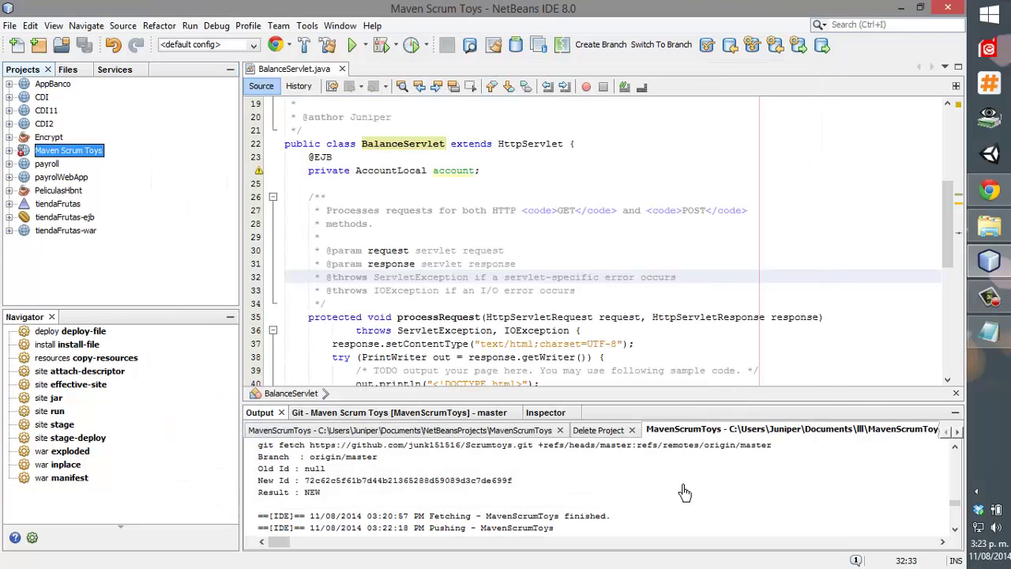
pyautogui.click(545, 327)
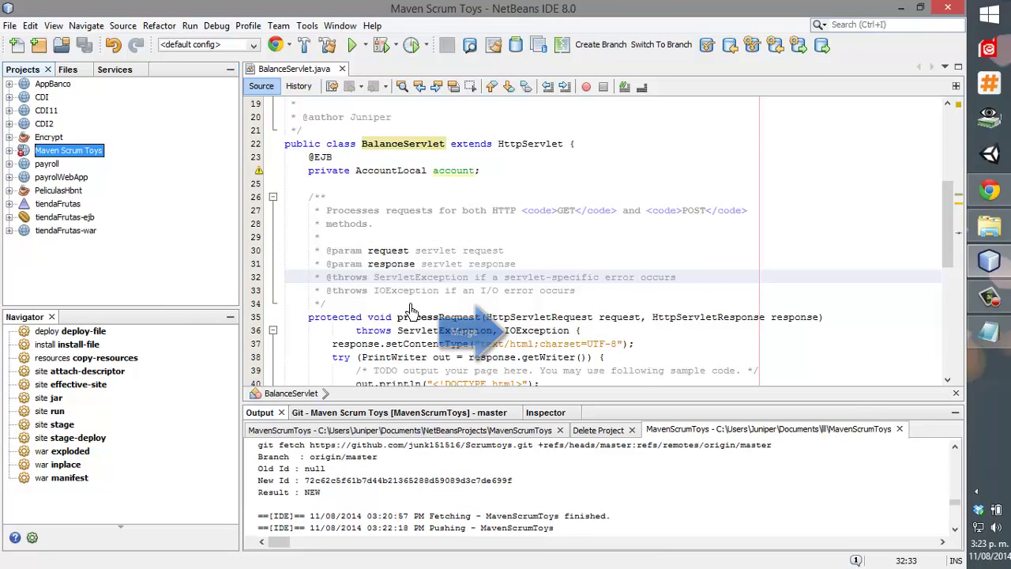
# Push the local master branch to origin on the GitHub Scrumtoys remote.
pyautogui.rightClick(59, 152)
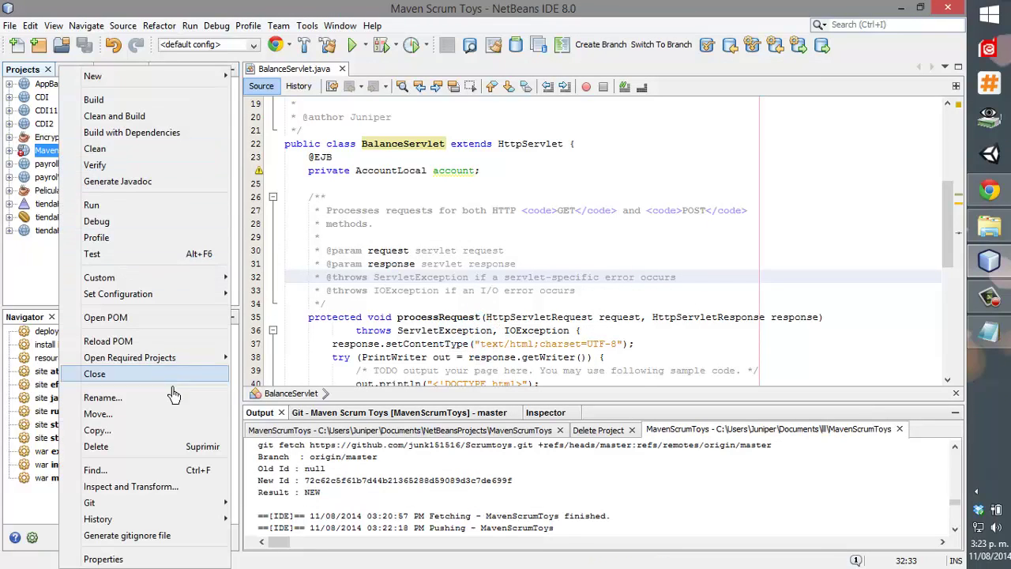
pyautogui.moveTo(189, 503)
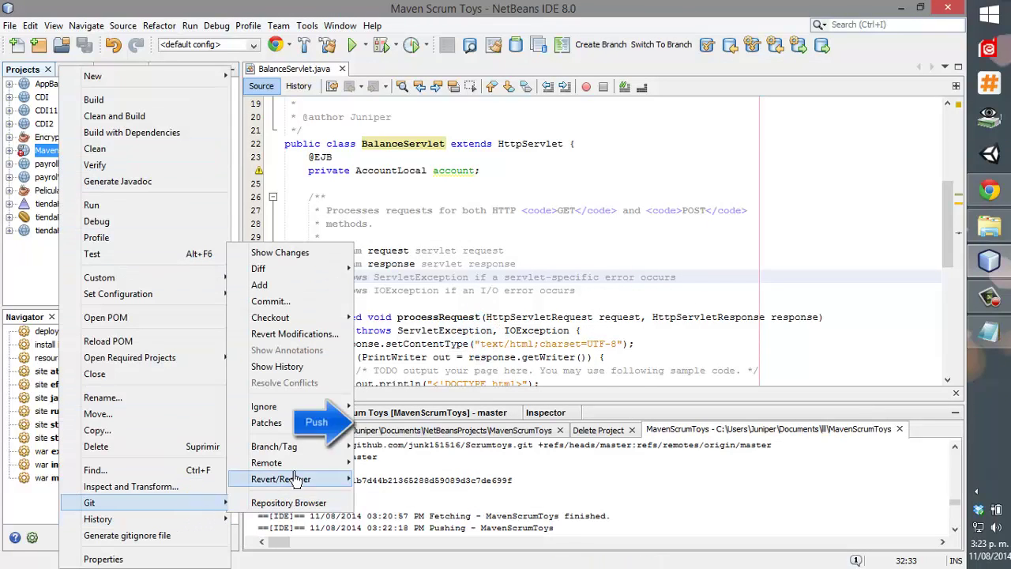
pyautogui.moveTo(300, 464)
pyautogui.click(371, 466)
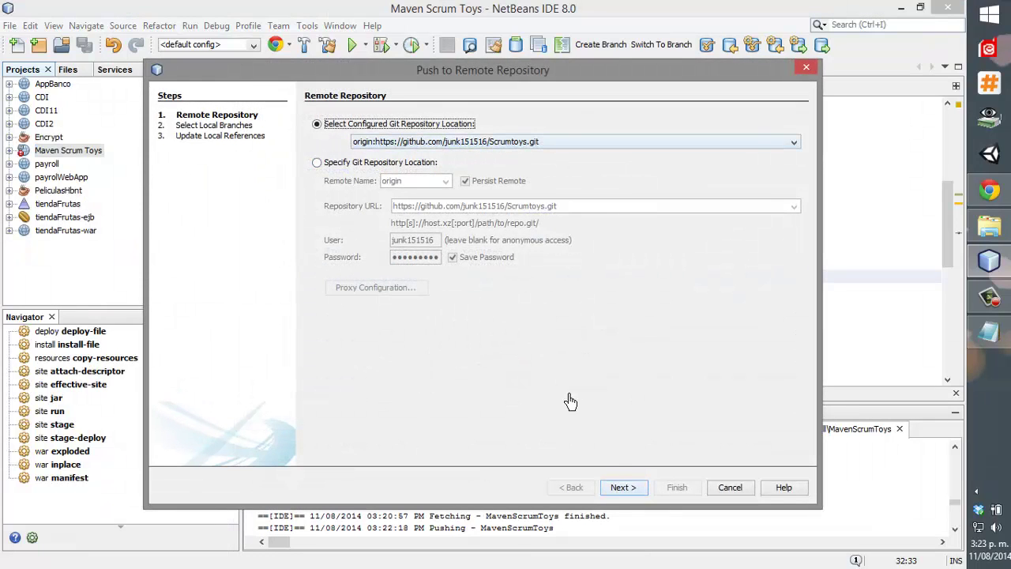
pyautogui.click(635, 489)
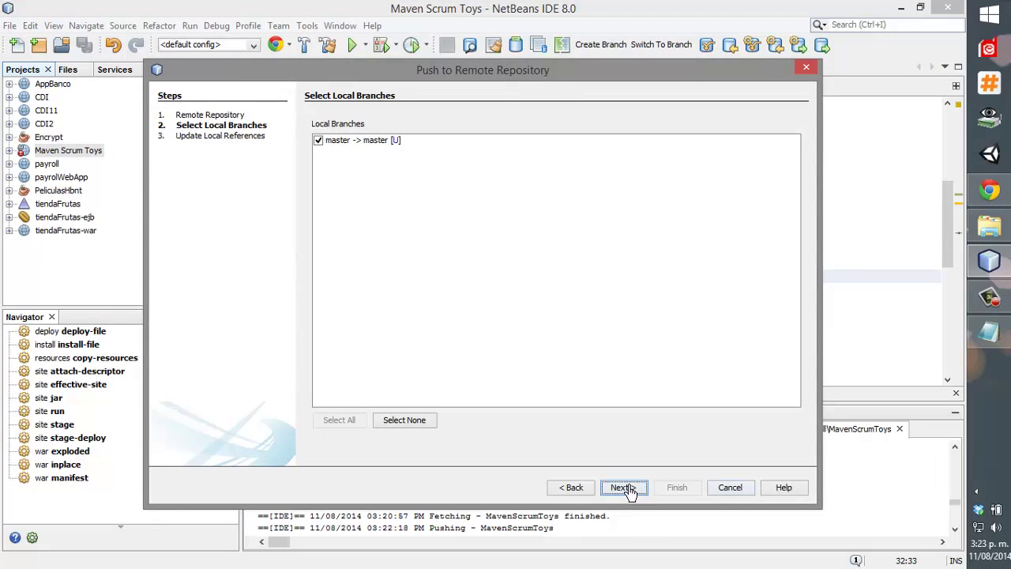
pyautogui.click(624, 489)
pyautogui.click(668, 487)
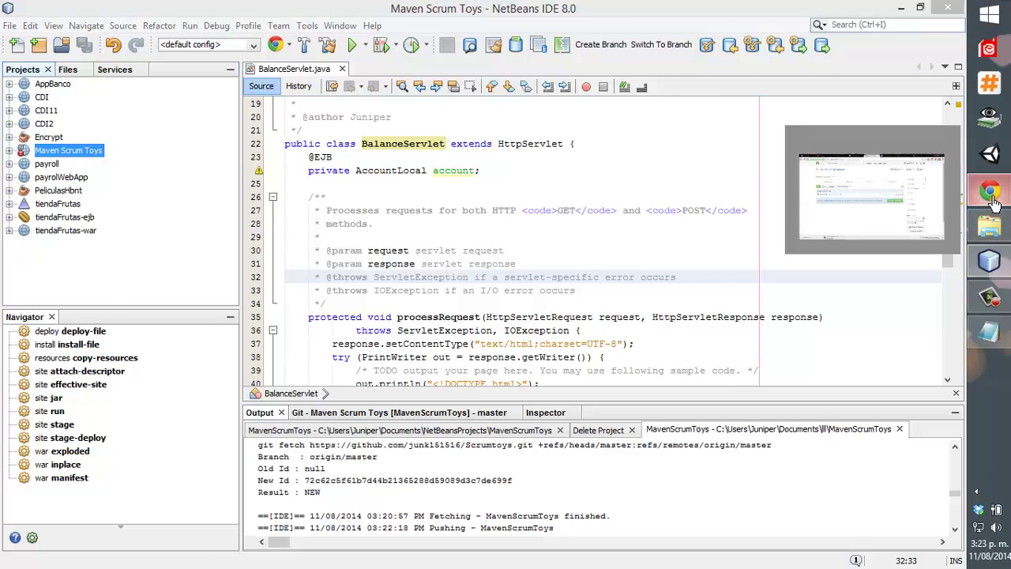
# Reload Scrumtoys on GitHub and browse into src, main and java to check pushed files.
pyautogui.click(993, 204)
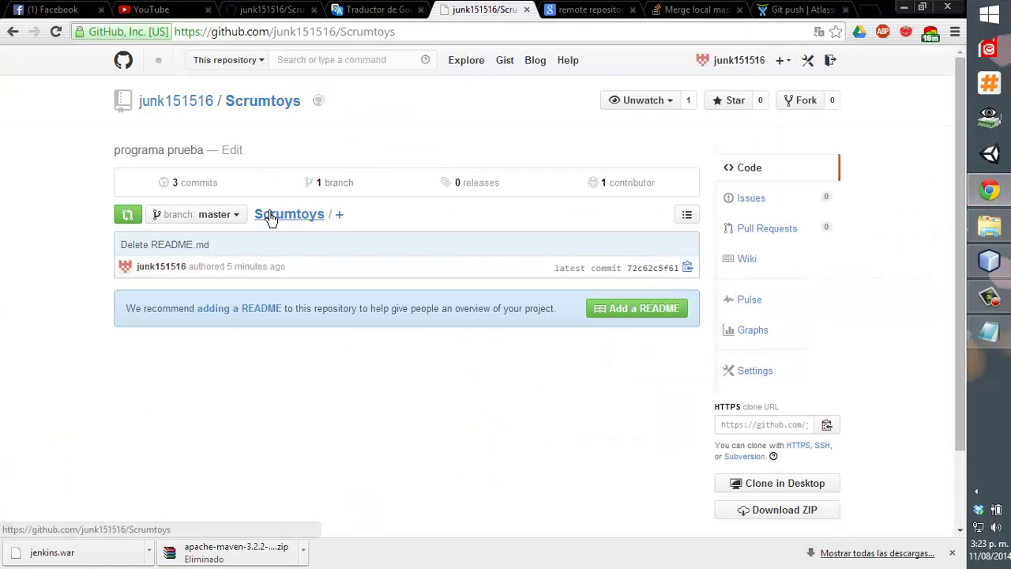
pyautogui.click(270, 218)
pyautogui.click(143, 296)
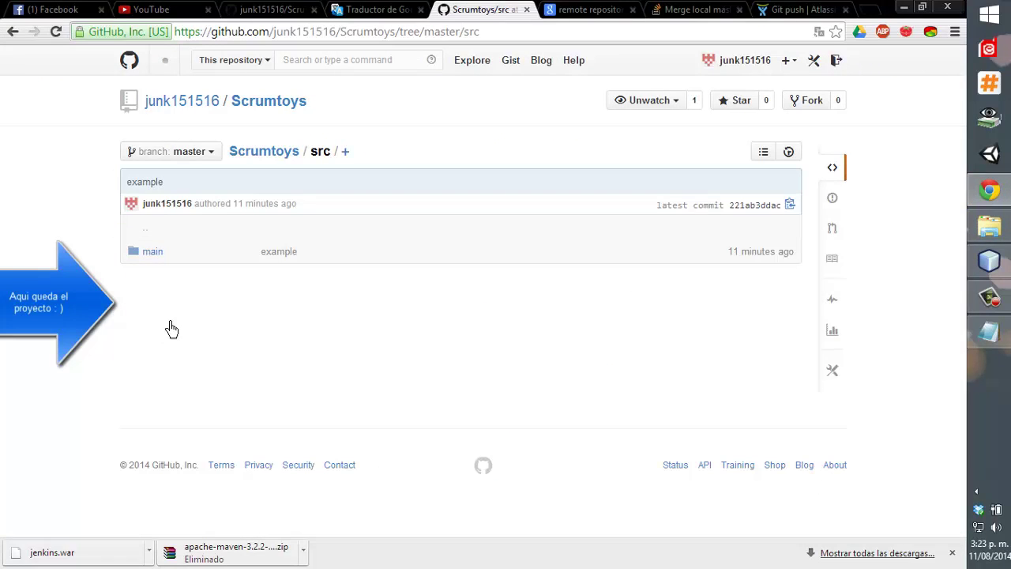
pyautogui.click(155, 254)
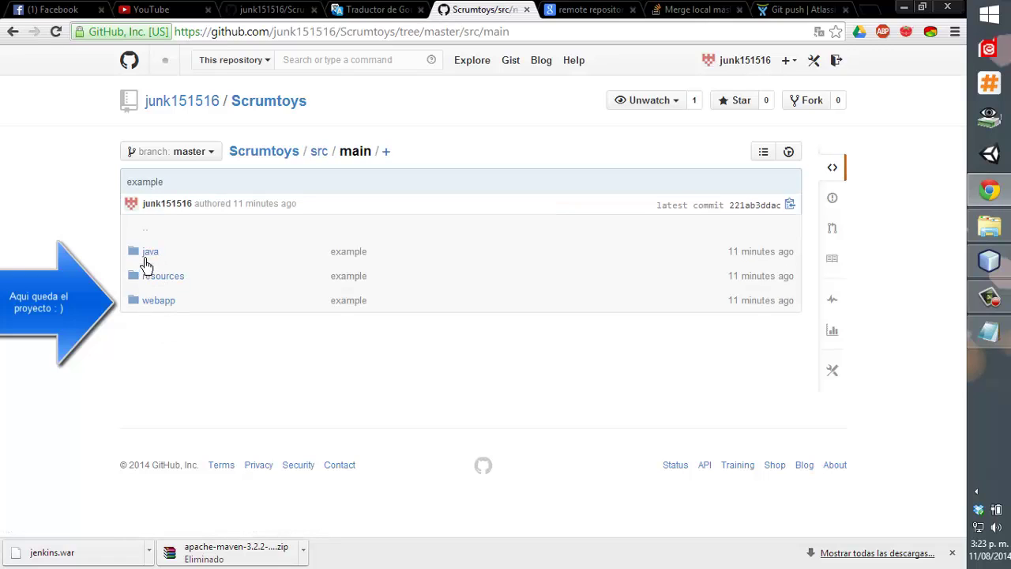
pyautogui.click(146, 260)
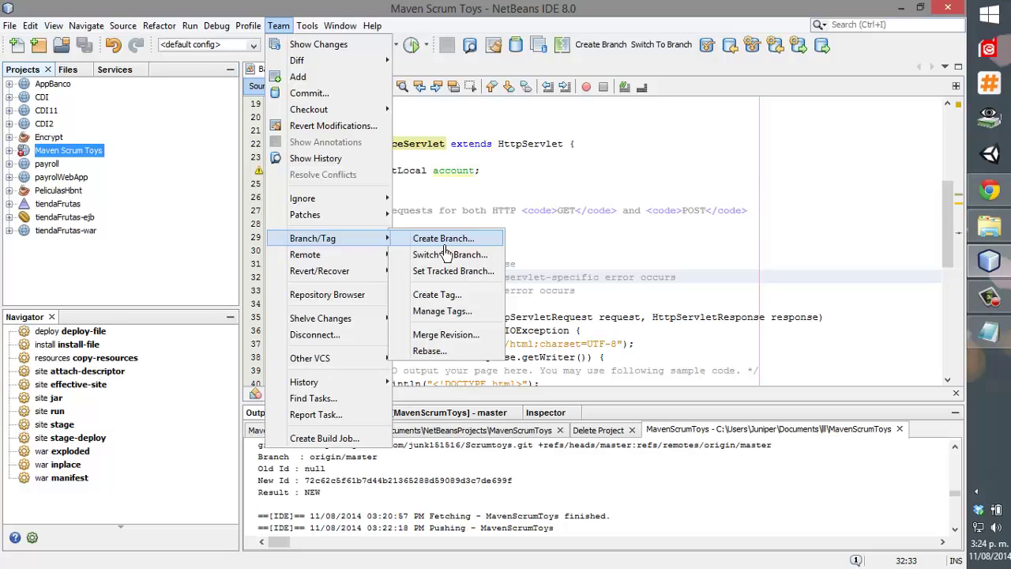
pyautogui.click(427, 173)
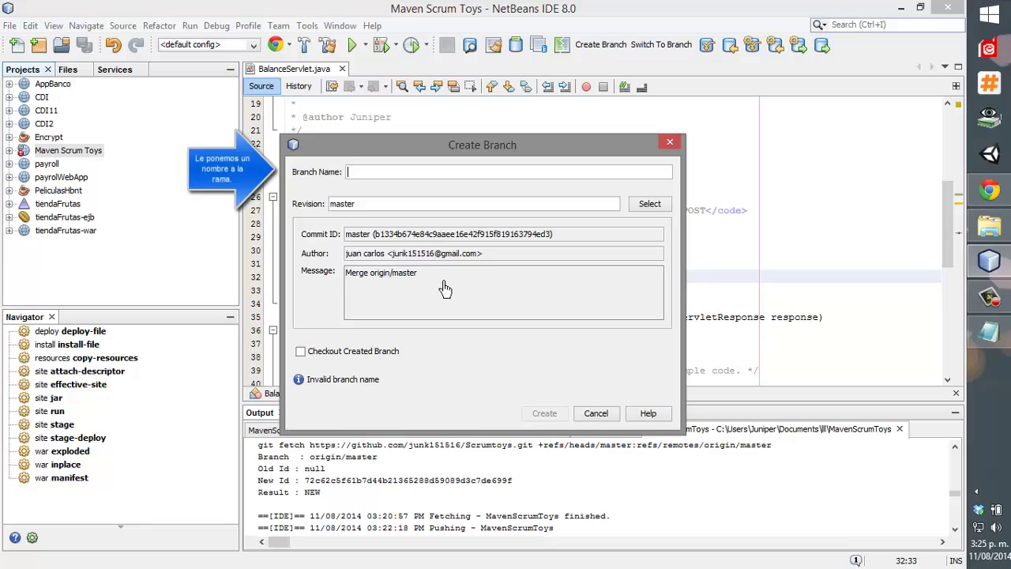
# Name the new branch Beta1 and create it from master in Maven Scrum Toys.
pyautogui.write('bet')
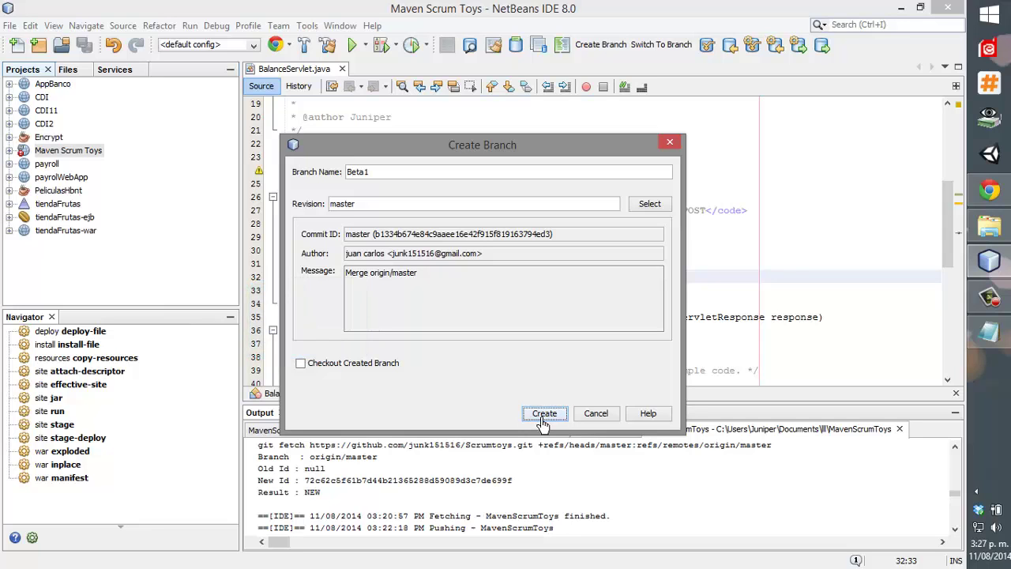
pyautogui.click(543, 415)
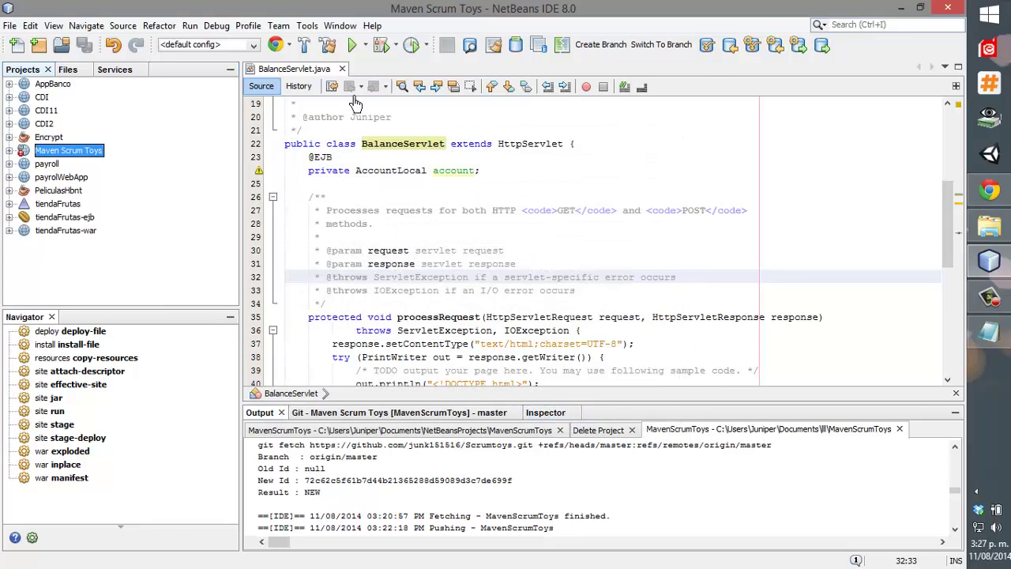
# Clone the repository with the Beta1 branch included, naming the clone MavenScrumToys2.
pyautogui.click(269, 29)
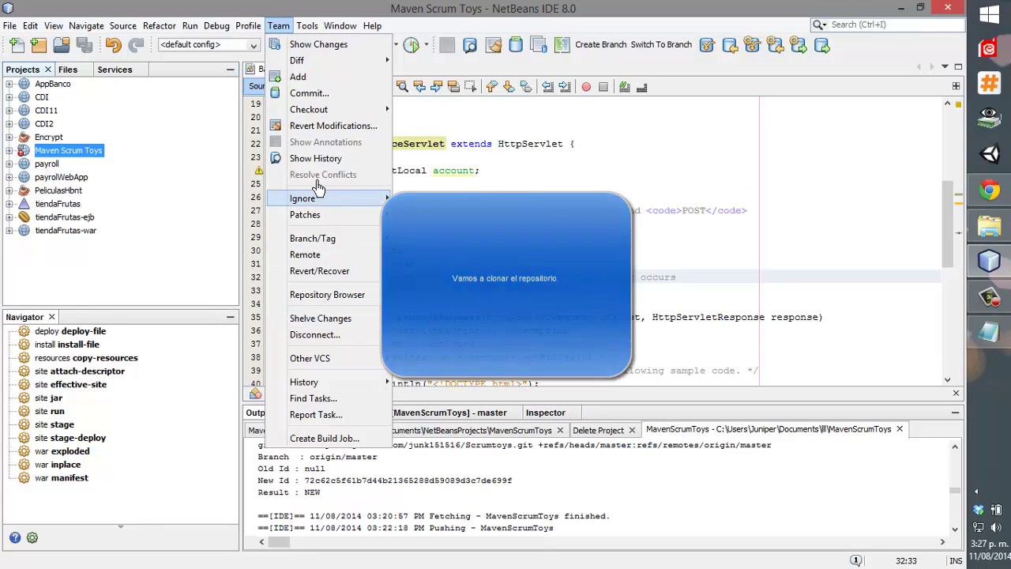
pyautogui.moveTo(343, 257)
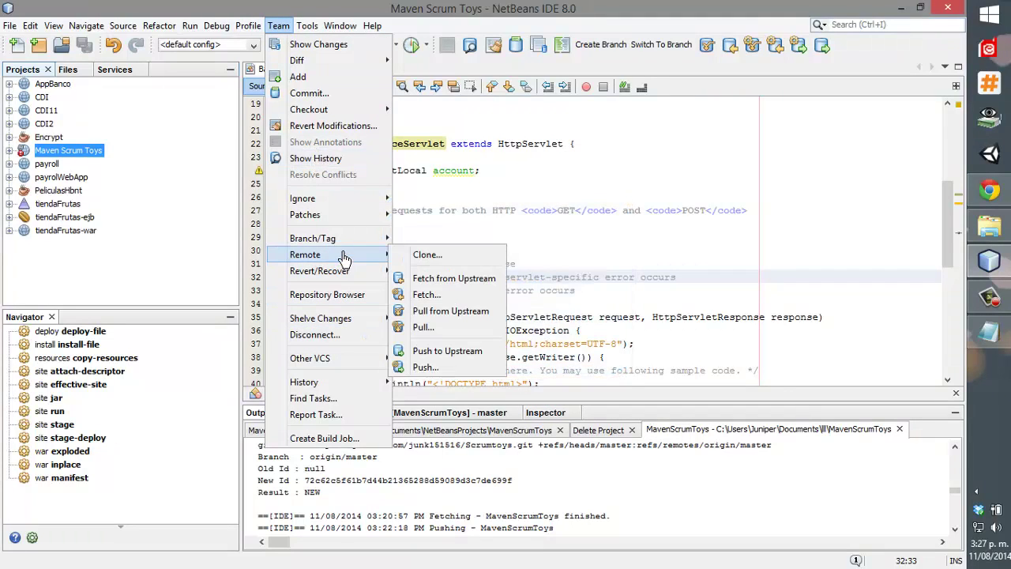
pyautogui.click(427, 255)
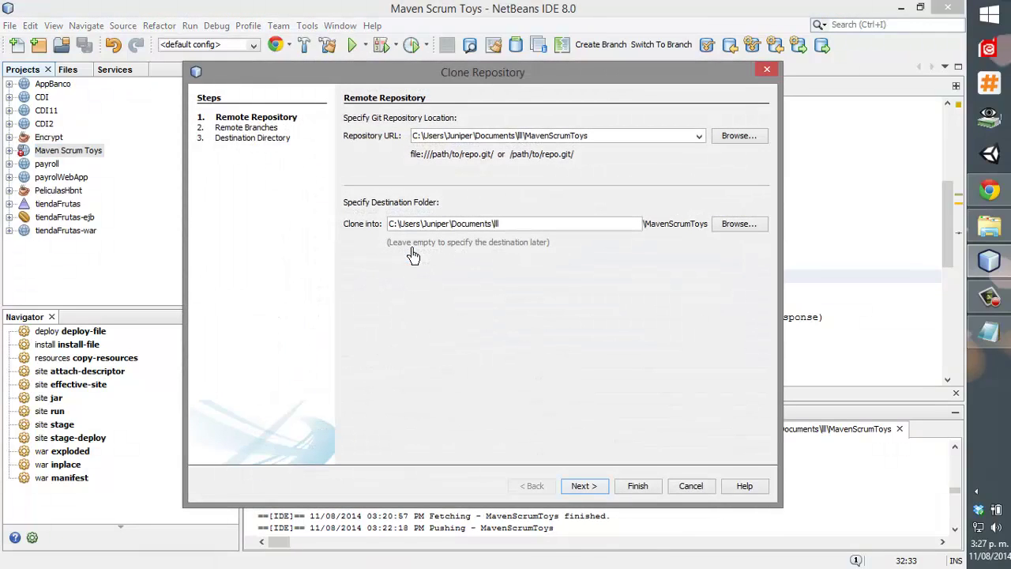
pyautogui.click(579, 487)
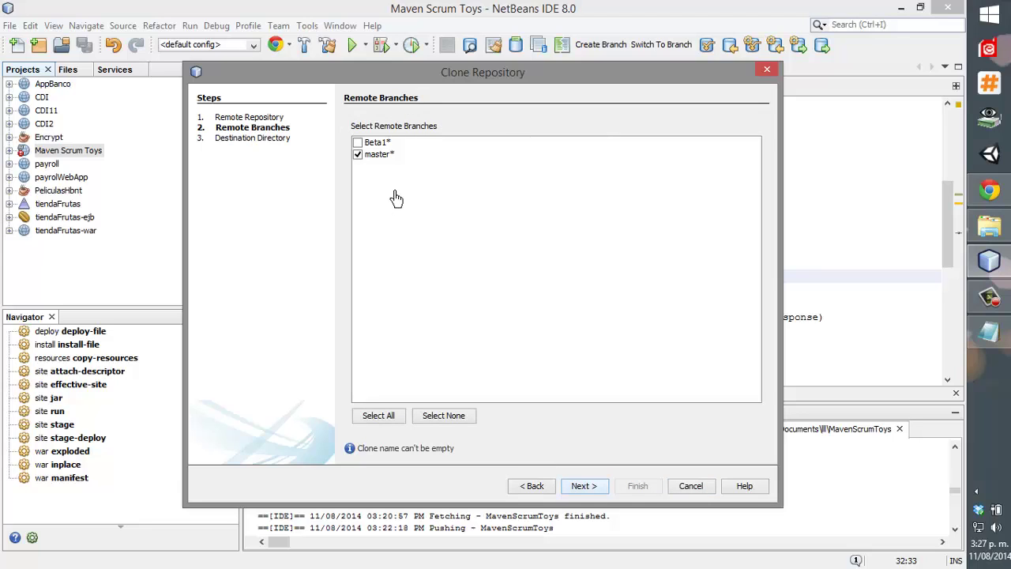
pyautogui.click(357, 142)
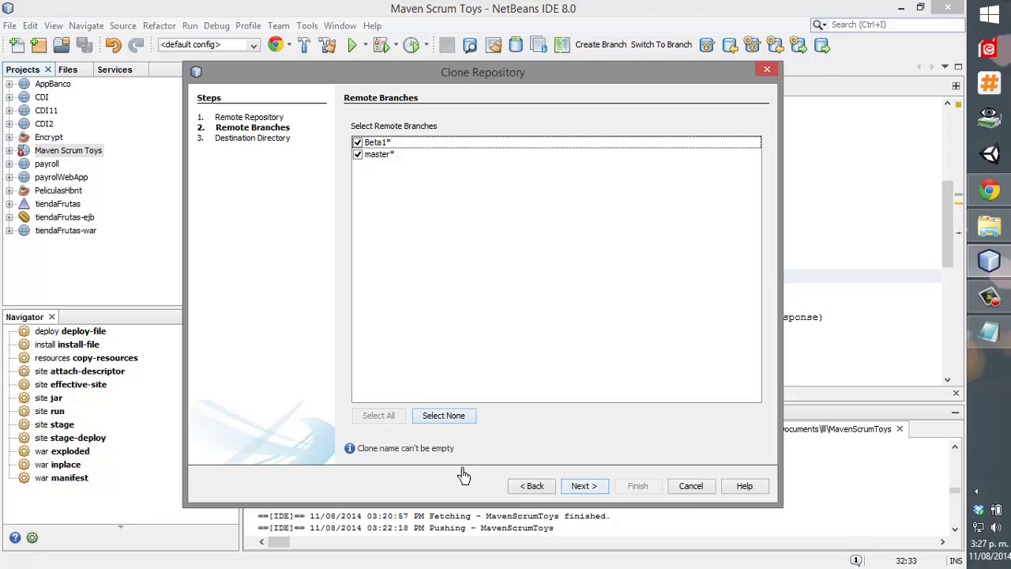
pyautogui.click(577, 488)
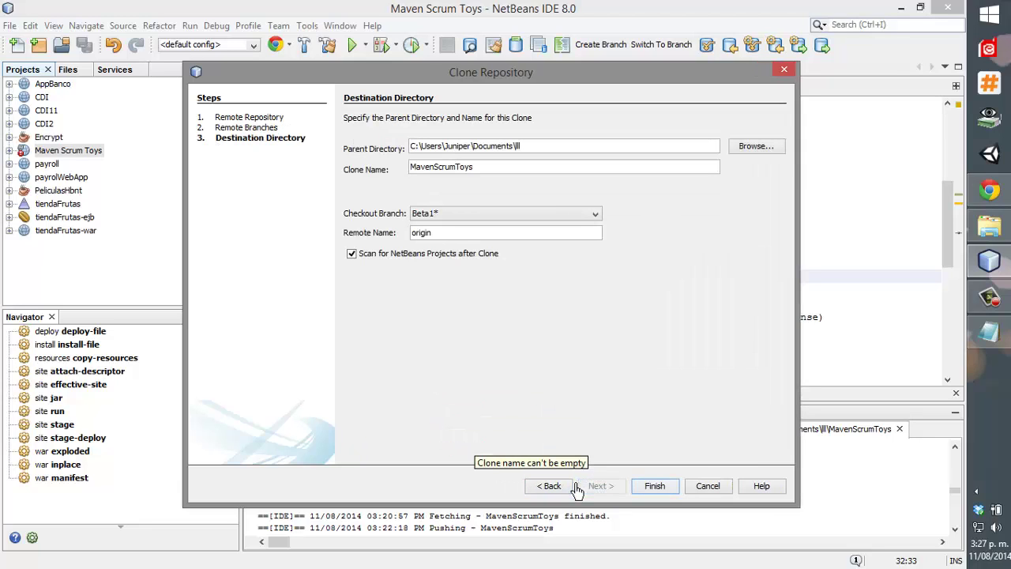
pyautogui.click(531, 175)
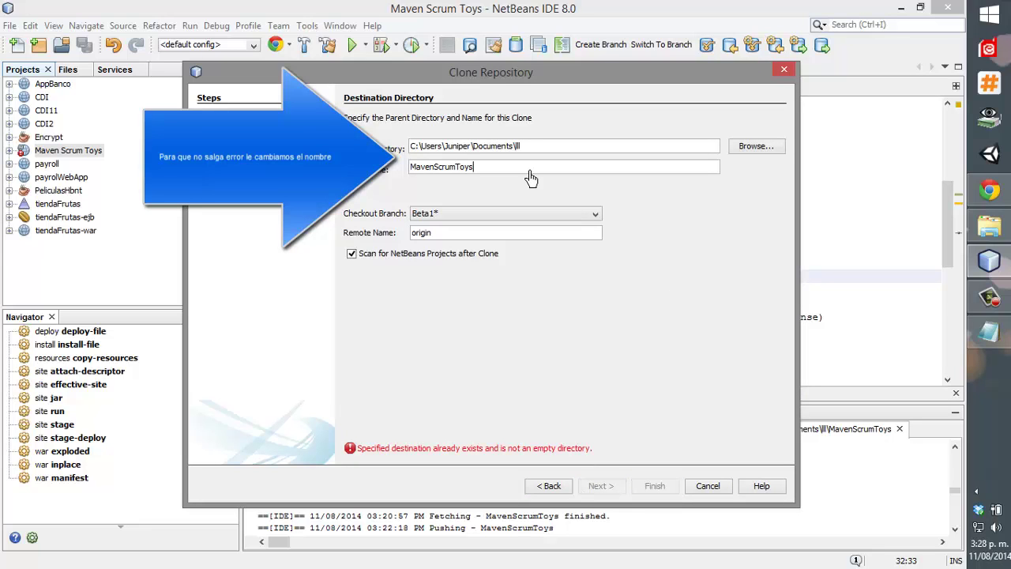
pyautogui.write('2')
pyautogui.click(655, 489)
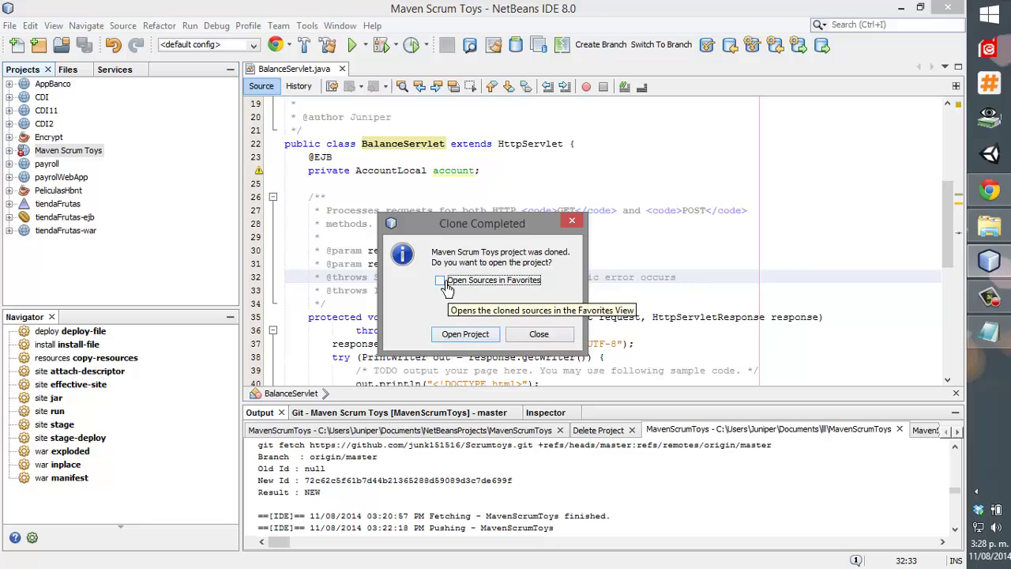
# Open the cloned MavenScrumToys2 project and select it in the Projects panel.
pyautogui.click(456, 334)
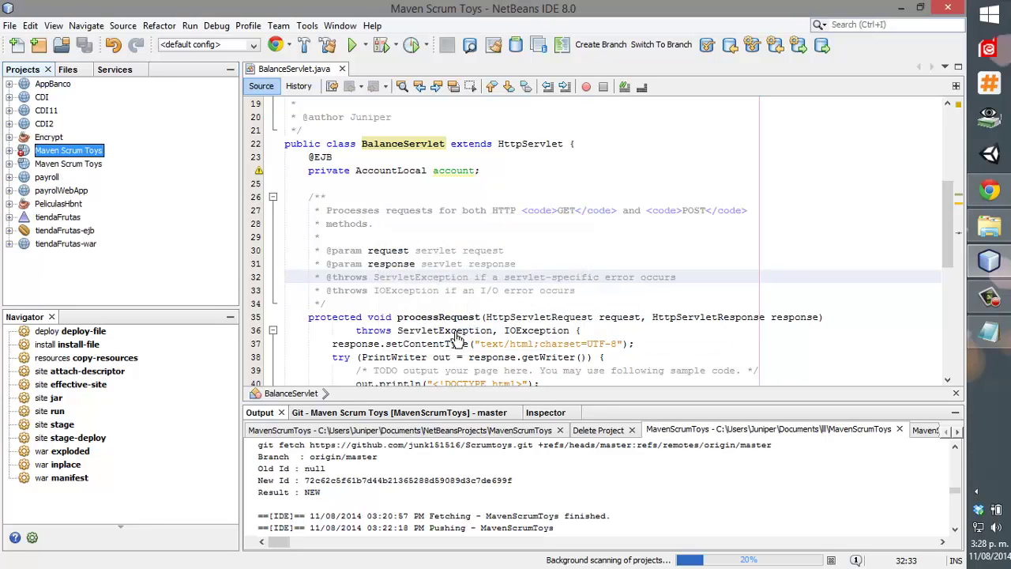
pyautogui.click(29, 165)
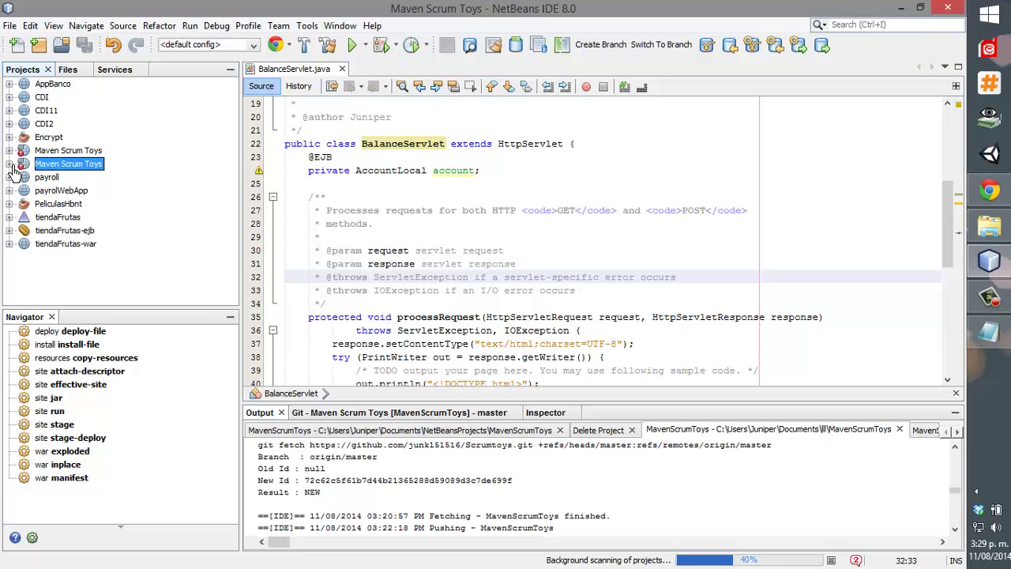
pyautogui.moveTo(82, 174)
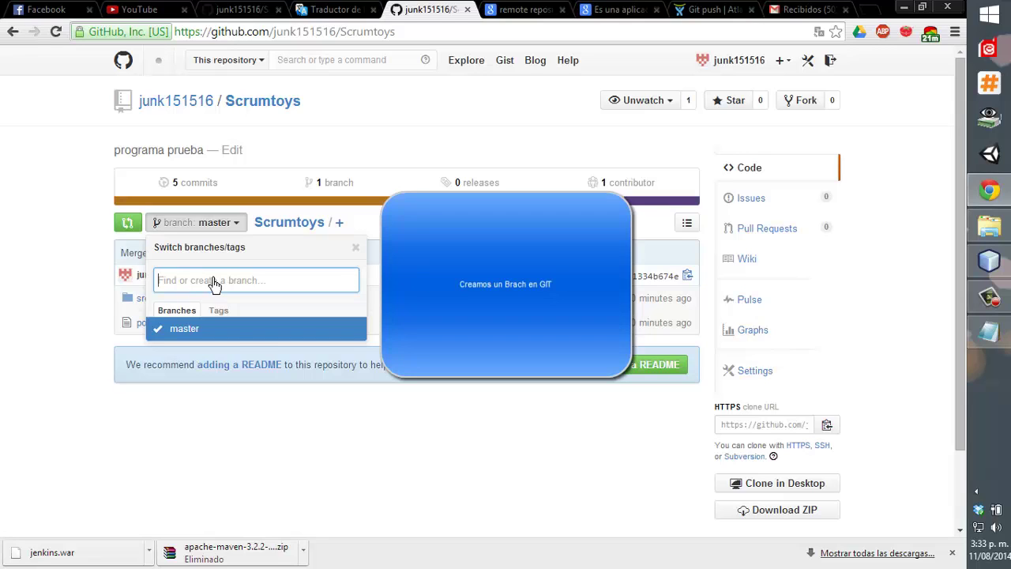
# On GitHub, create a Beta1 branch from master in the Scrumtoys repository.
pyautogui.write('b')
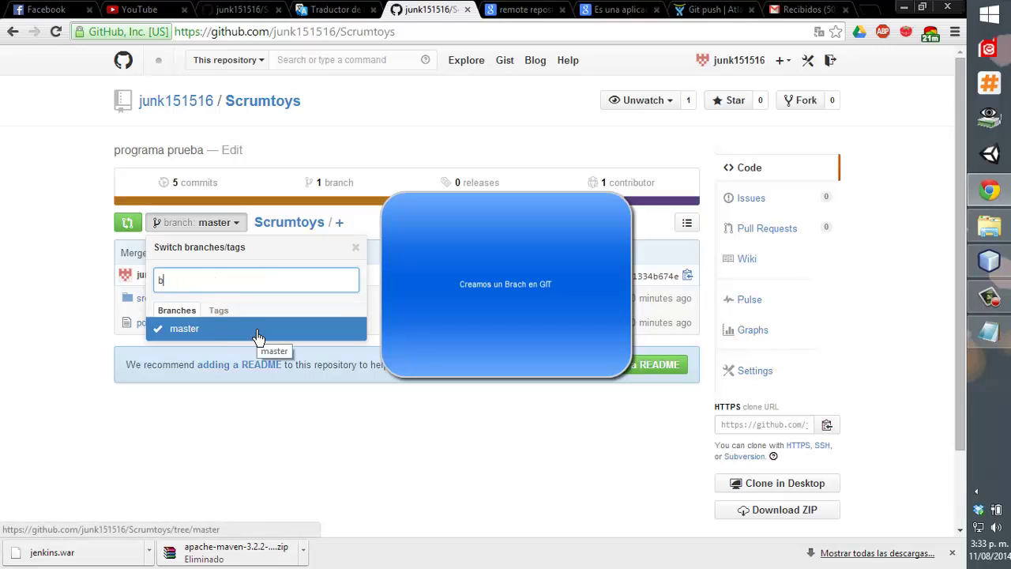
pyautogui.press('BackSpace')
pyautogui.write('Beta1')
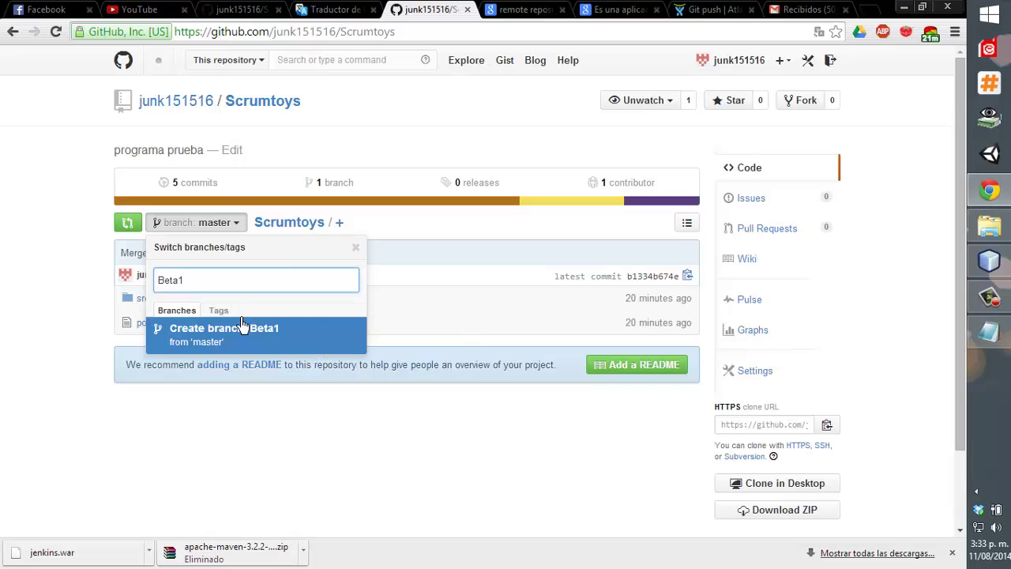
pyautogui.click(238, 332)
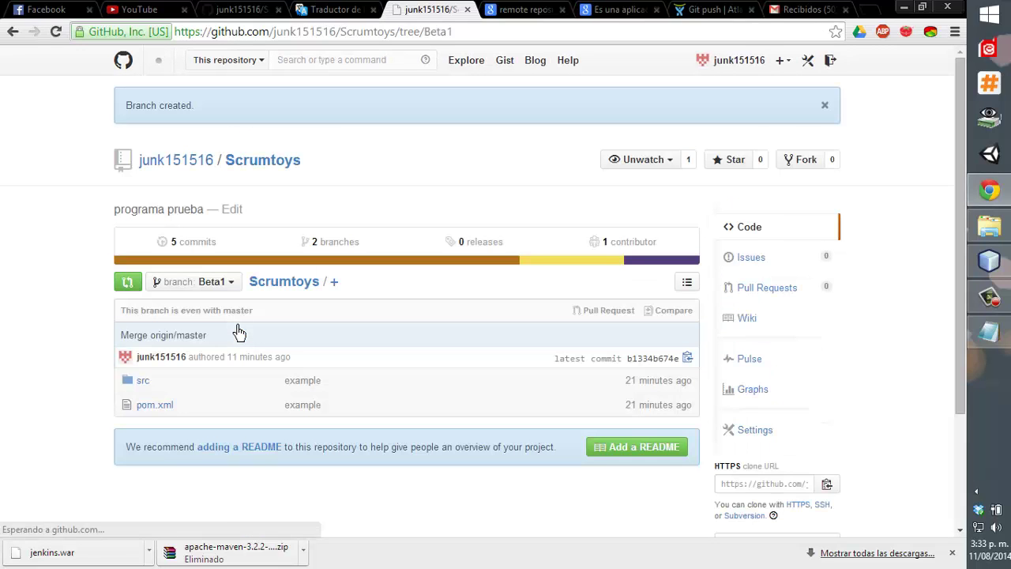
# Switch between the master and Beta1 branches, ending on Beta1.
pyautogui.click(214, 284)
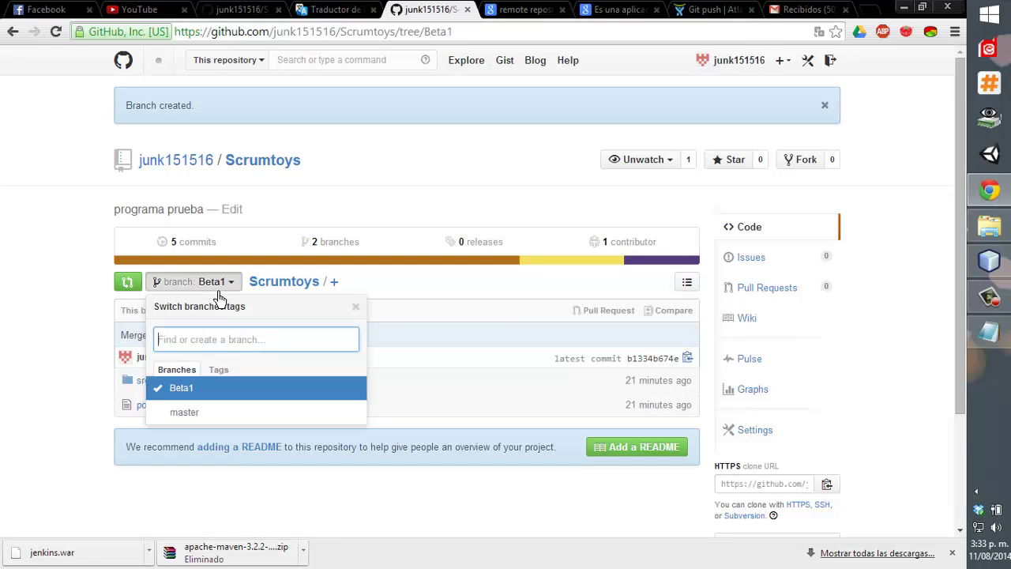
pyautogui.click(272, 514)
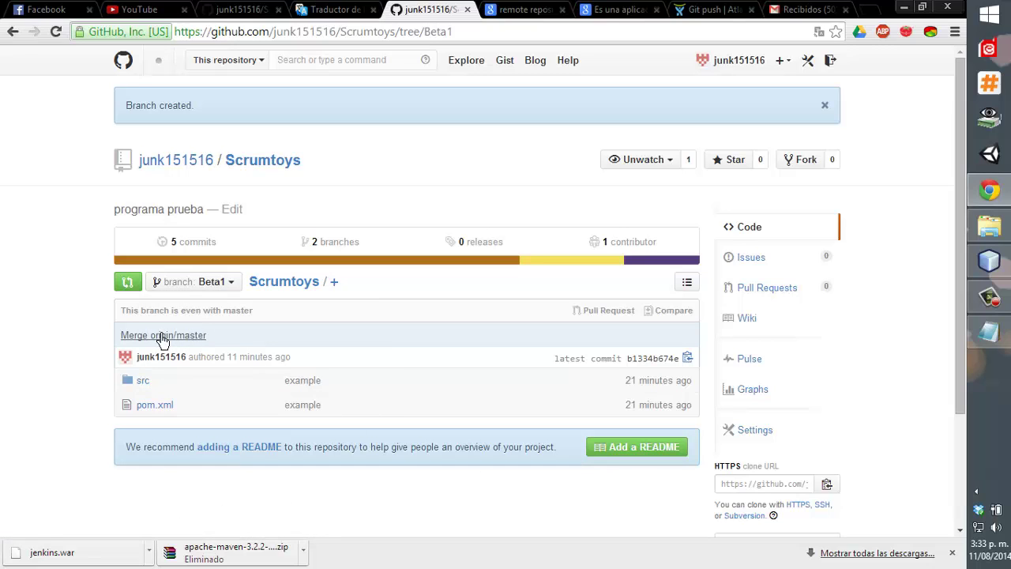
pyautogui.click(191, 282)
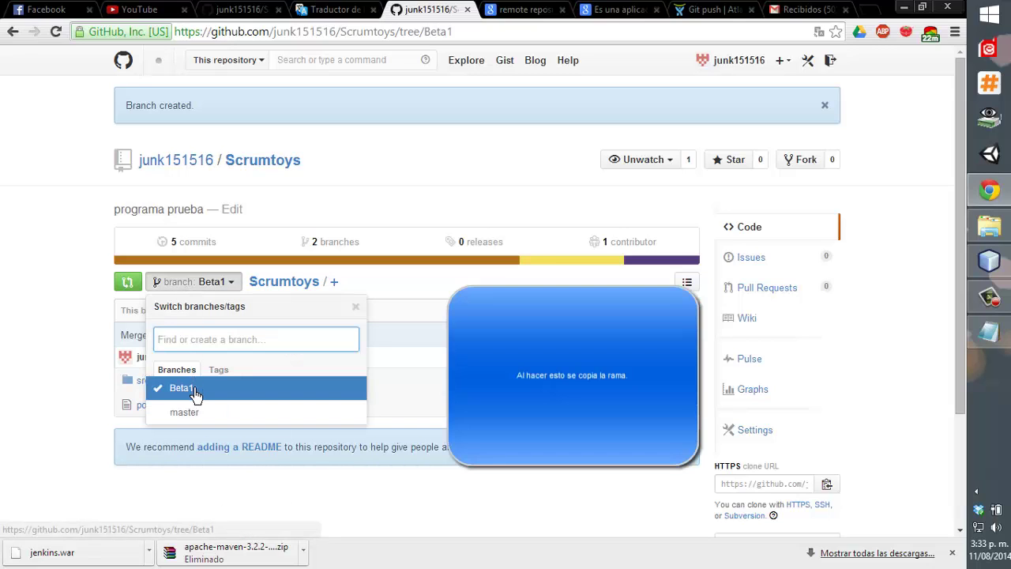
pyautogui.click(195, 390)
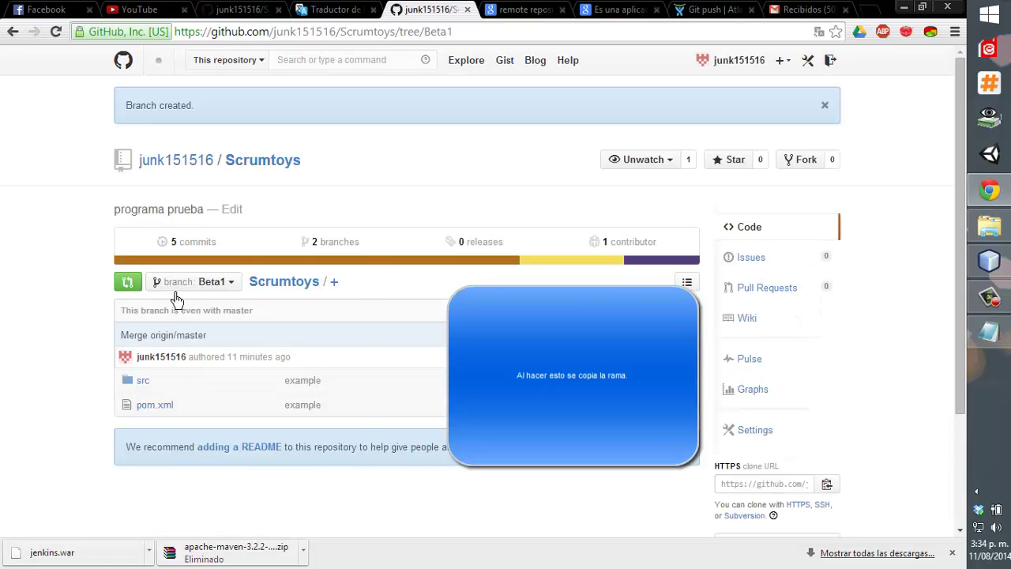
pyautogui.click(179, 287)
pyautogui.click(193, 413)
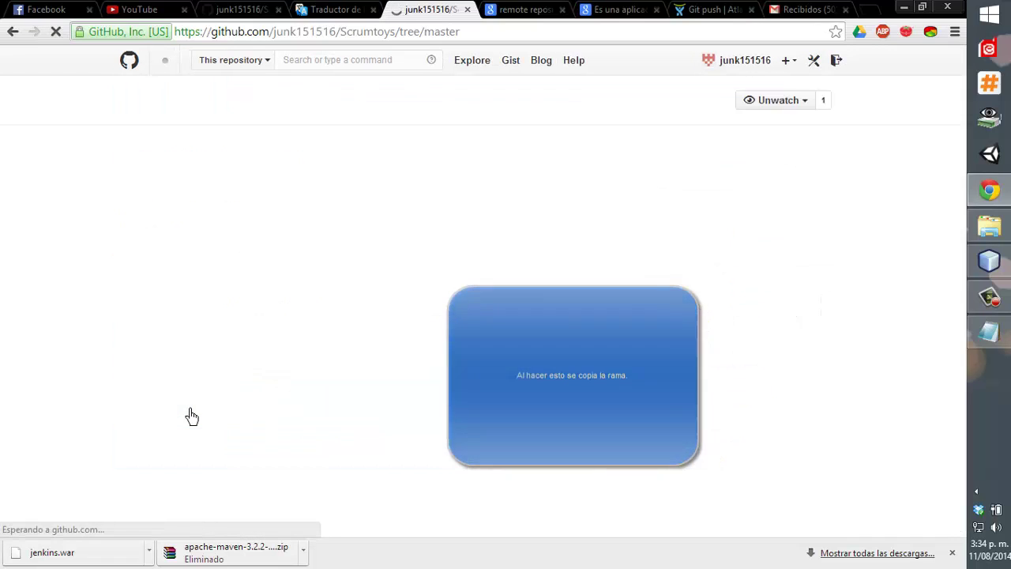
pyautogui.click(197, 226)
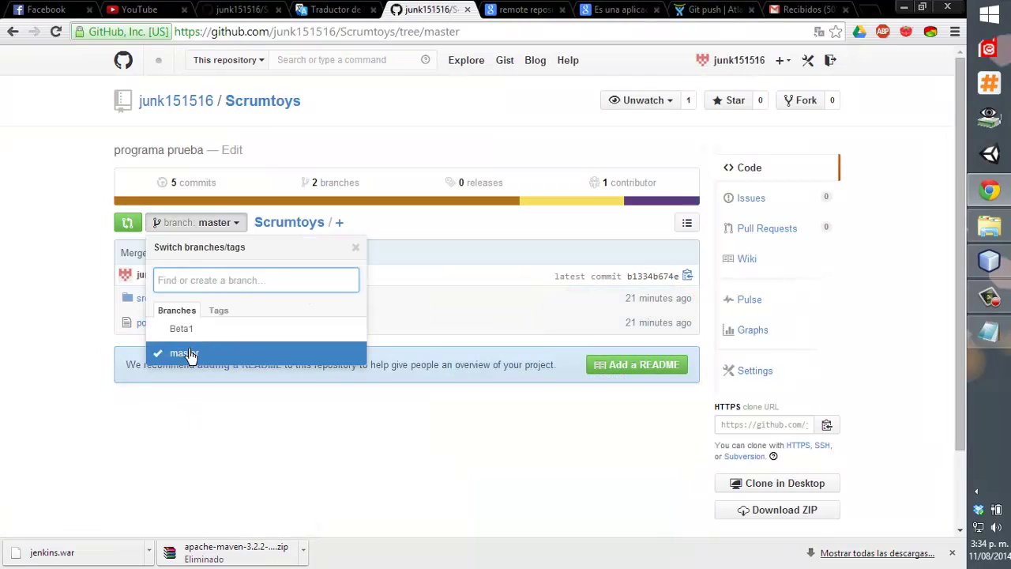
pyautogui.click(197, 329)
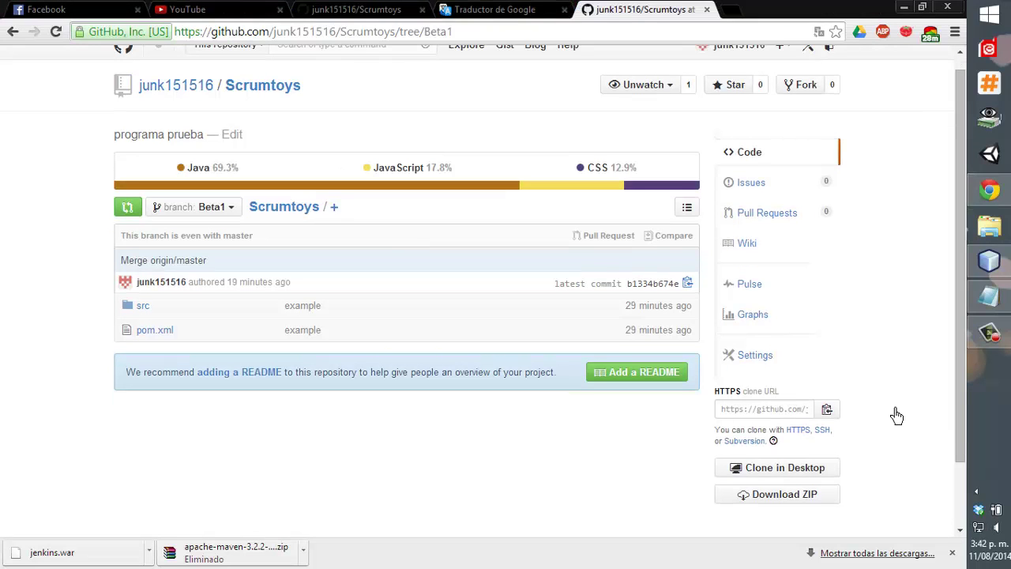
# Scroll through the ProjectManager.java diff against HEAD, then collapse the Maven Scrum Toys node.
pyautogui.click(1001, 263)
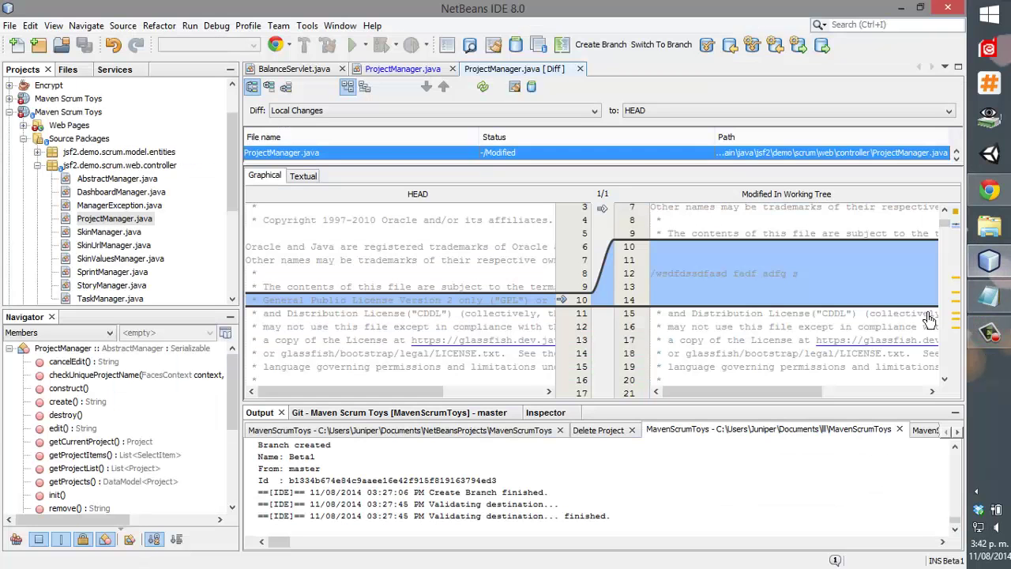
pyautogui.scroll(1, 679, 348)
pyautogui.scroll(-3, 679, 348)
pyautogui.scroll(3, 679, 348)
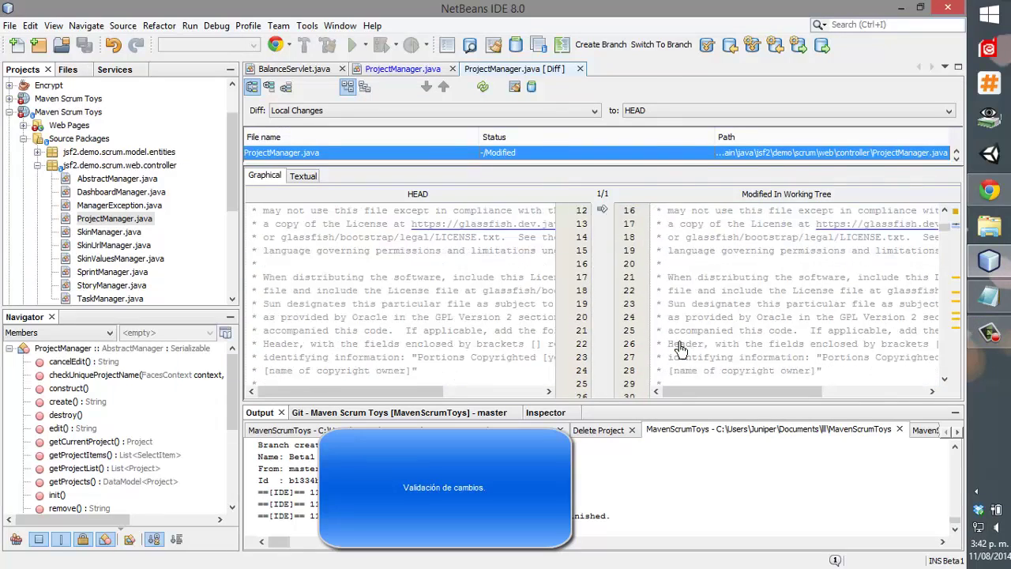
pyautogui.scroll(3, 519, 298)
pyautogui.scroll(-20, 519, 299)
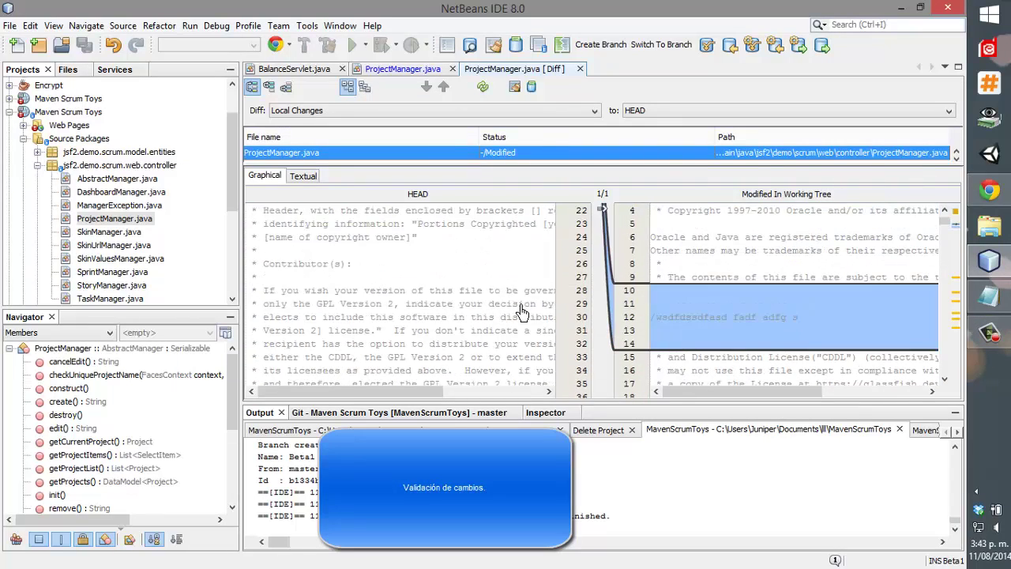
pyautogui.scroll(-20, 532, 308)
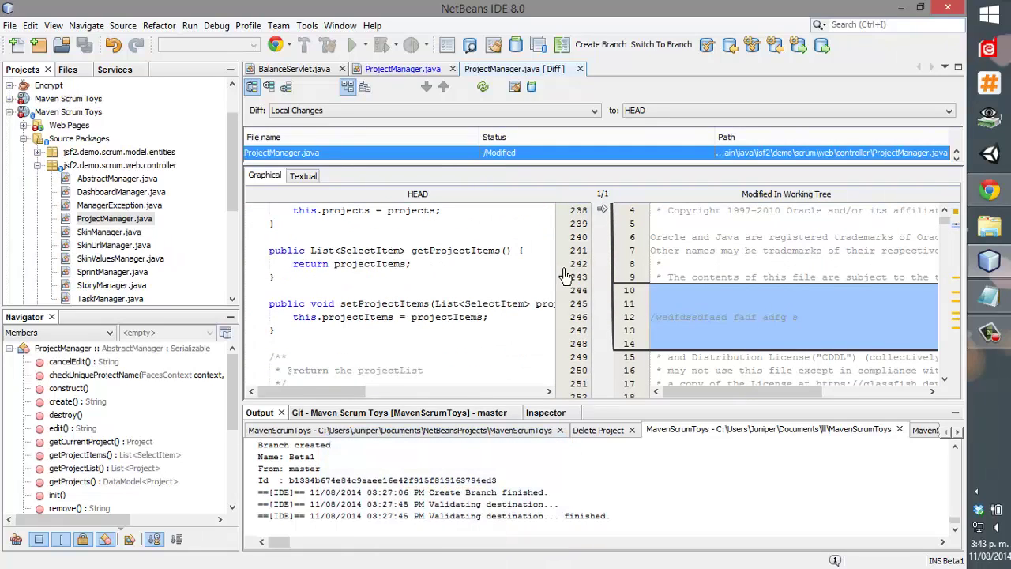
pyautogui.scroll(20, 505, 276)
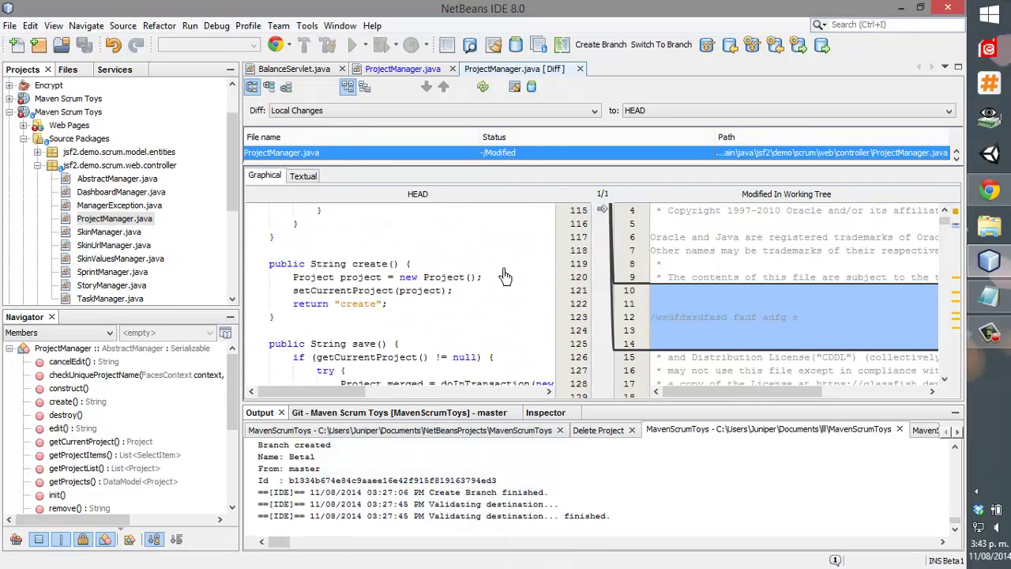
pyautogui.scroll(20, 505, 276)
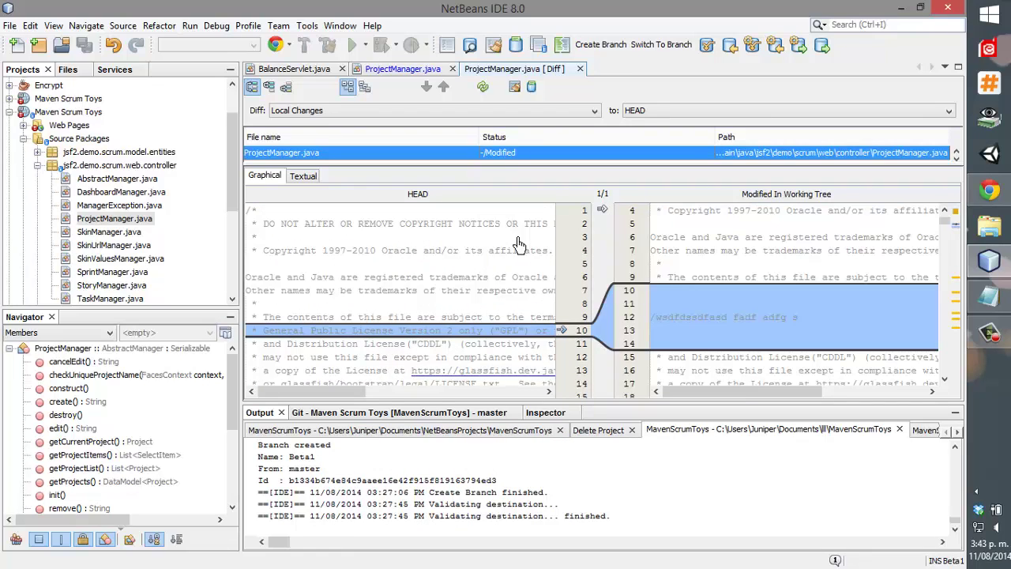
pyautogui.scroll(-2, 517, 245)
pyautogui.scroll(2, 521, 235)
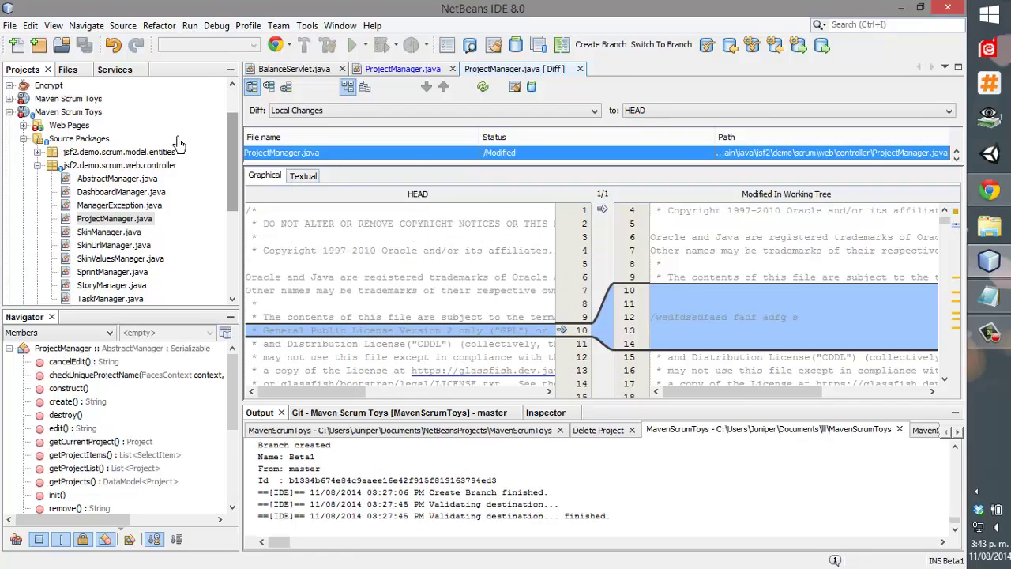
pyautogui.scroll(3, 79, 237)
pyautogui.scroll(-5, 71, 296)
pyautogui.scroll(5, 70, 305)
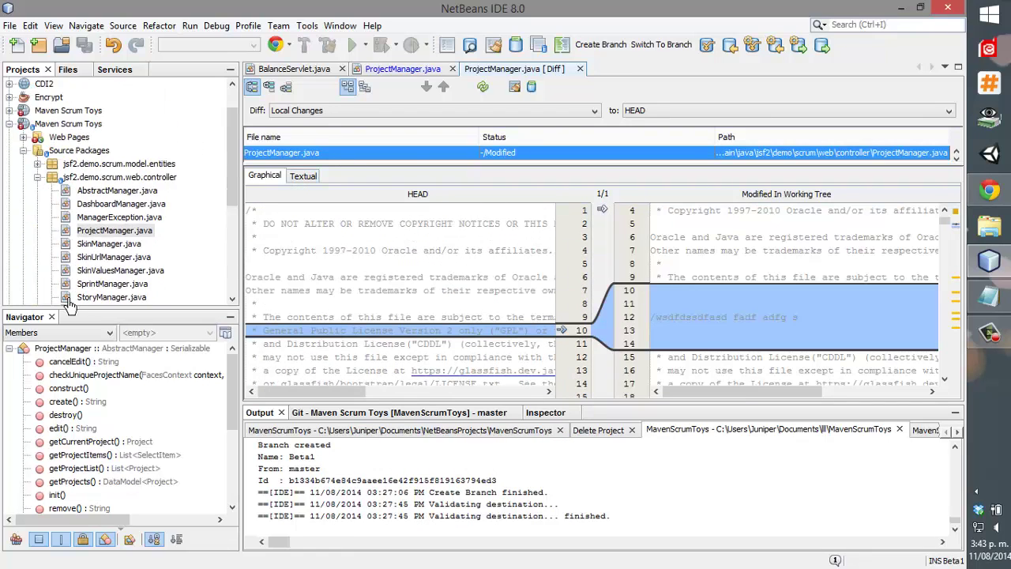
pyautogui.click(10, 124)
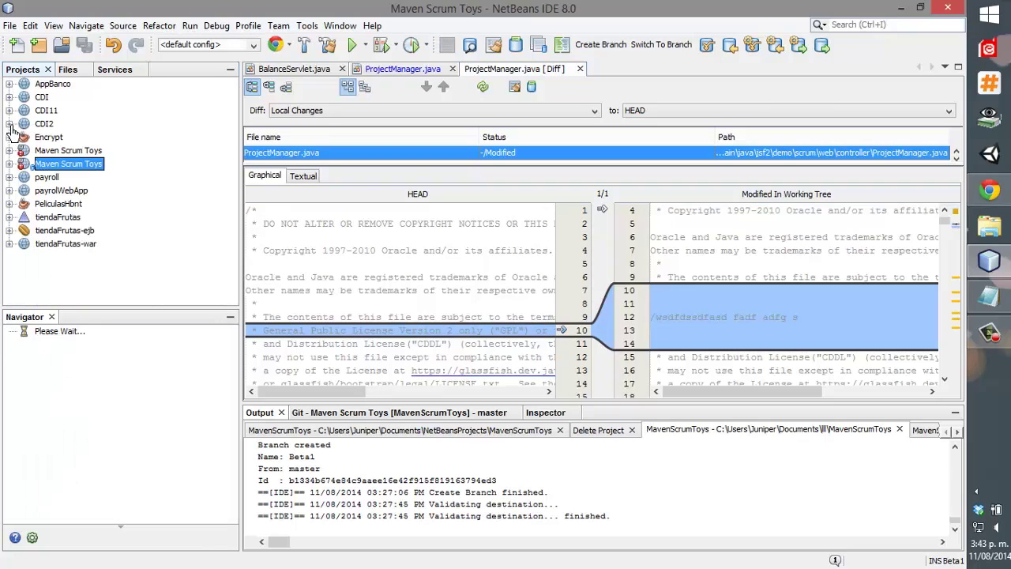
# Commit the modified ProjectManager.java with the message 'example'.
pyautogui.rightClick(47, 163)
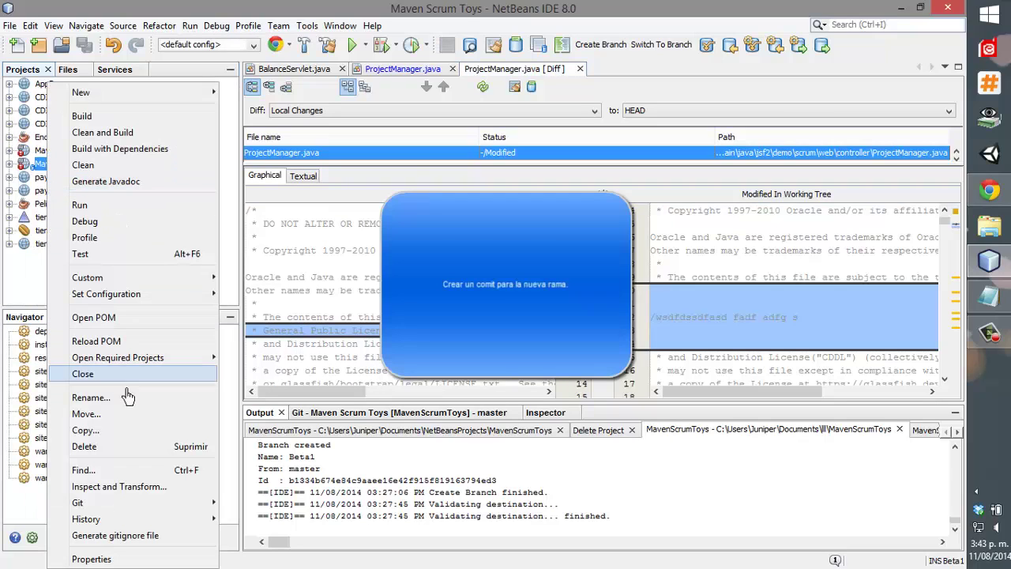
pyautogui.moveTo(170, 503)
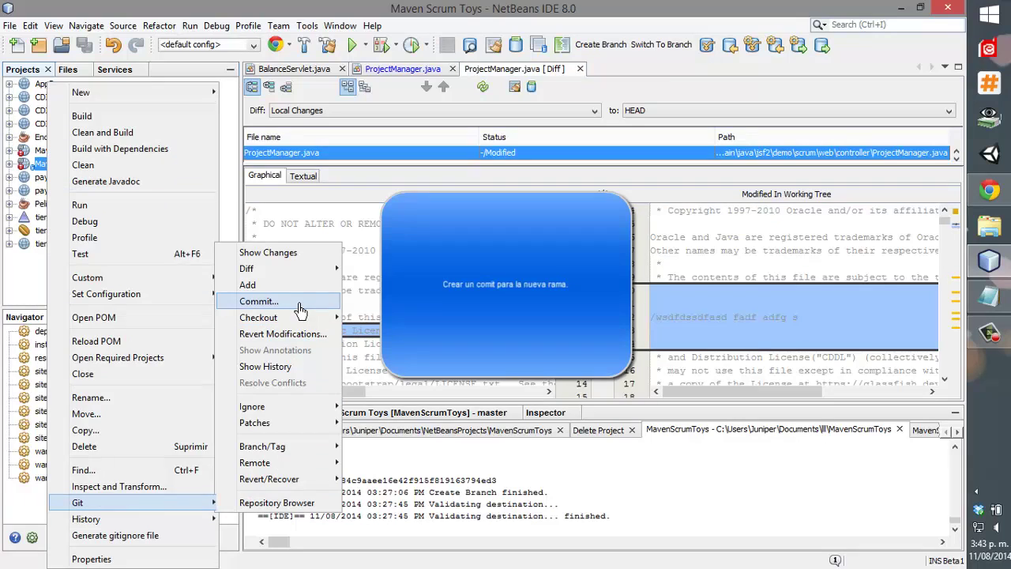
pyautogui.click(266, 300)
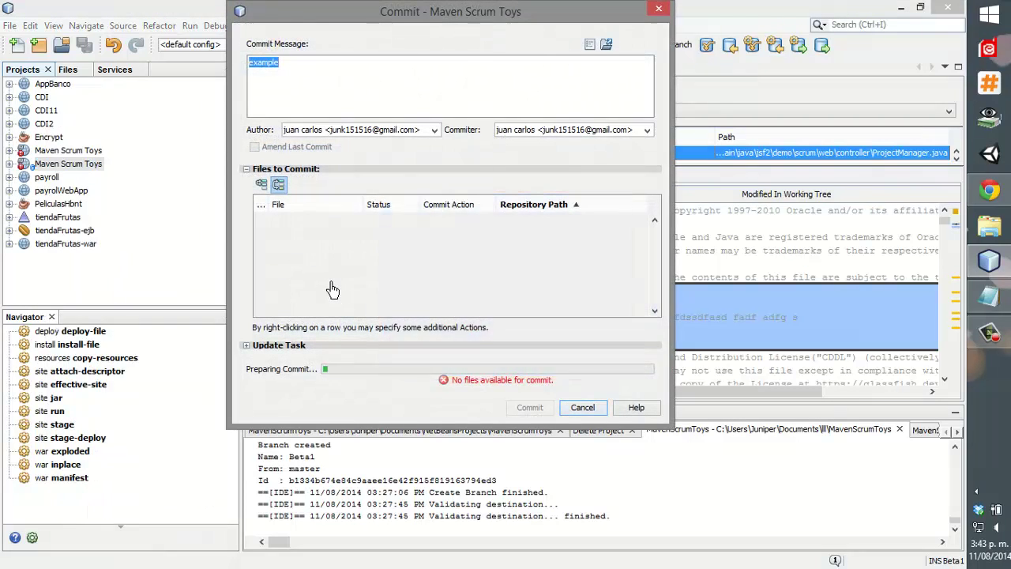
pyautogui.click(529, 406)
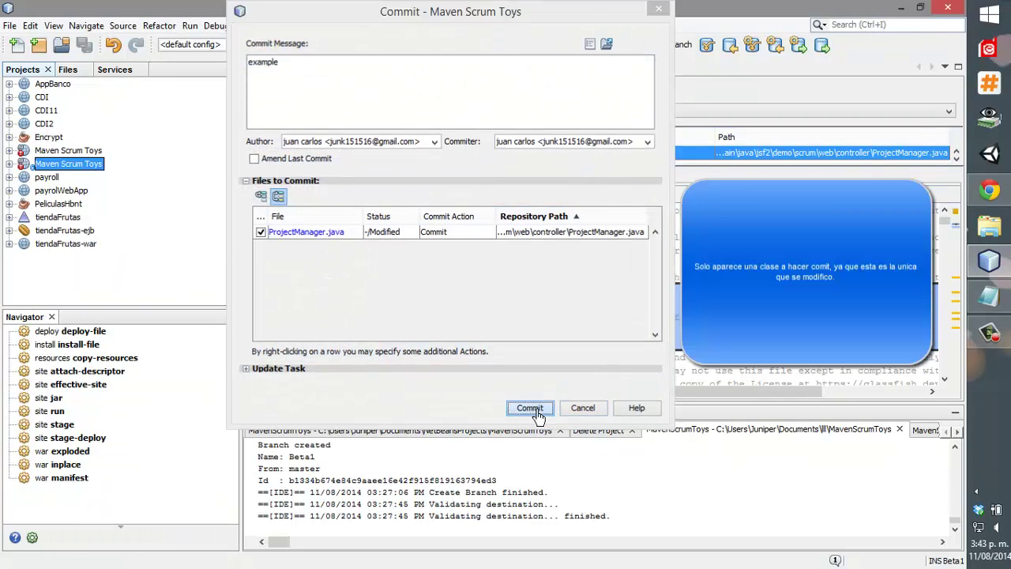
pyautogui.rightClick(52, 172)
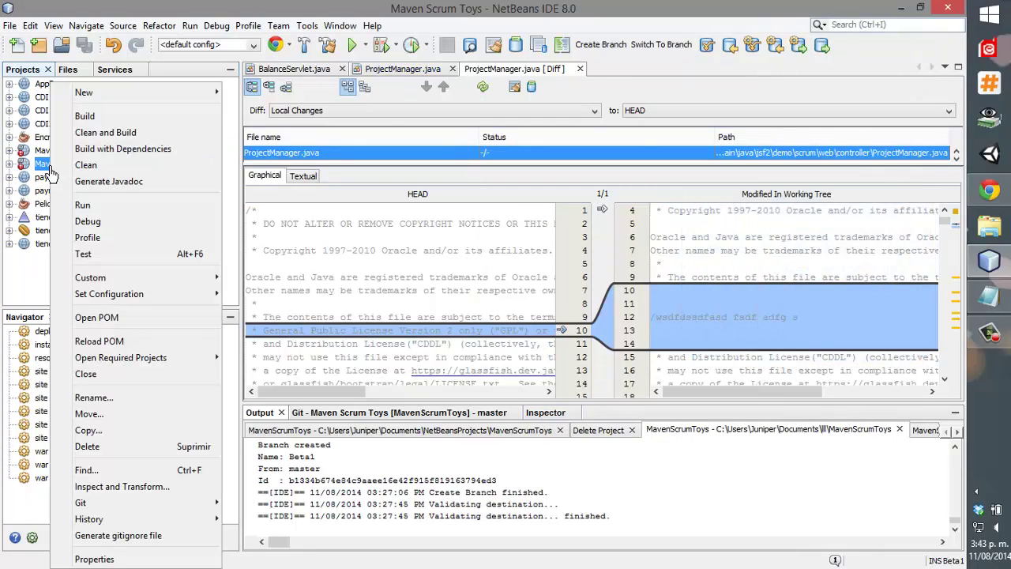
# Push the local Beta1 branch to Beta1 on the origin remote.
pyautogui.moveTo(182, 506)
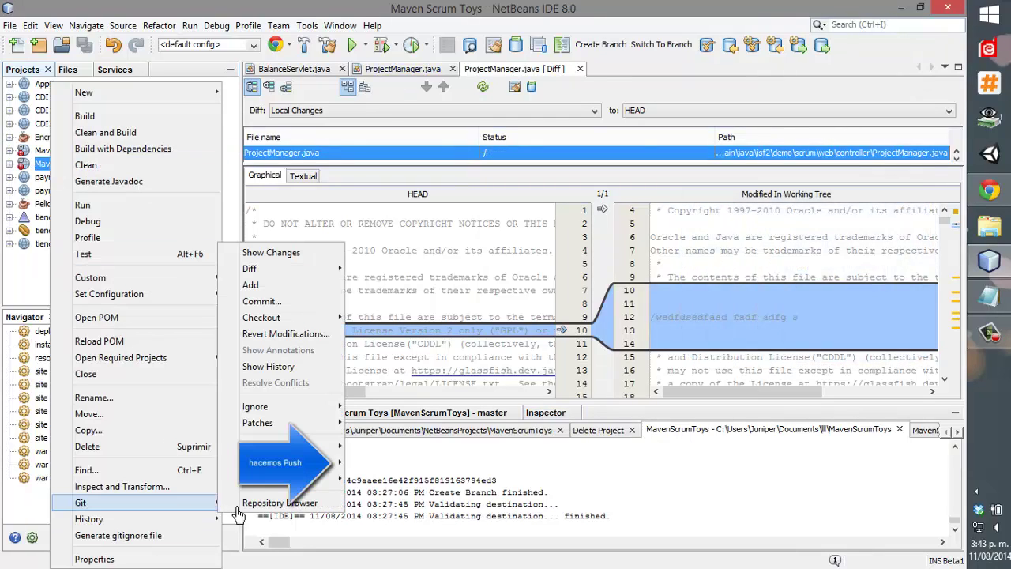
pyautogui.moveTo(308, 478)
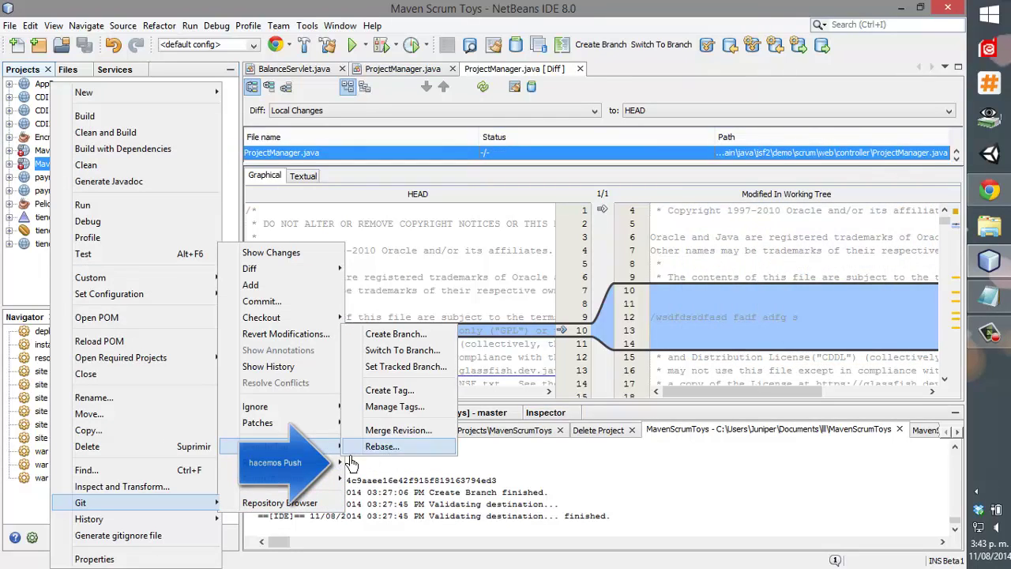
pyautogui.click(376, 463)
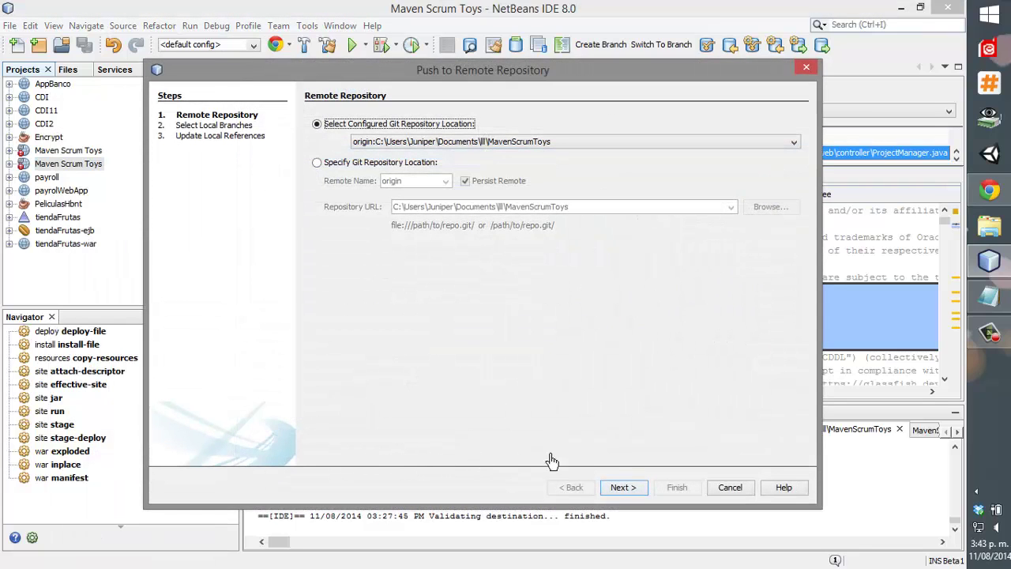
pyautogui.click(615, 493)
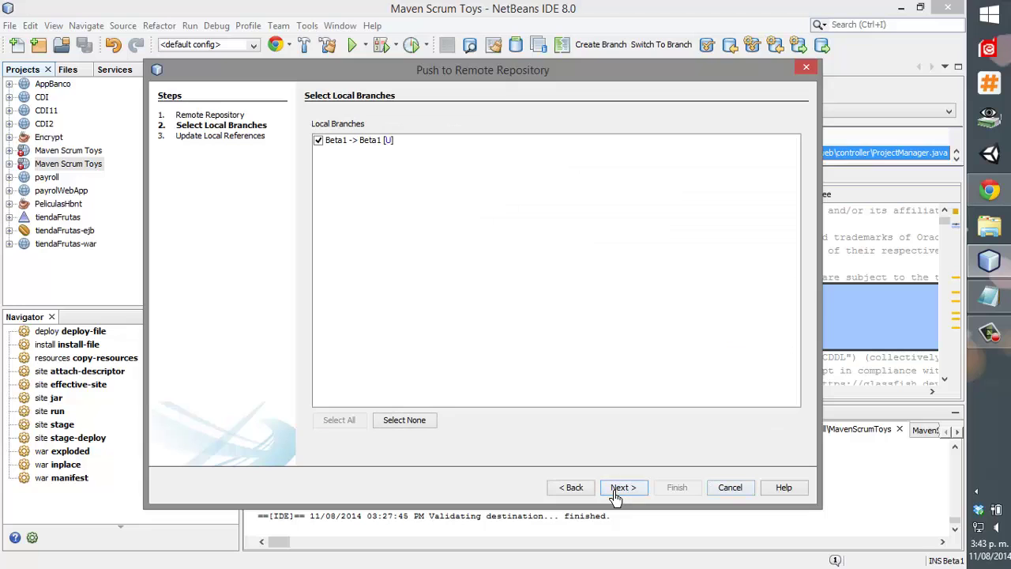
pyautogui.click(615, 494)
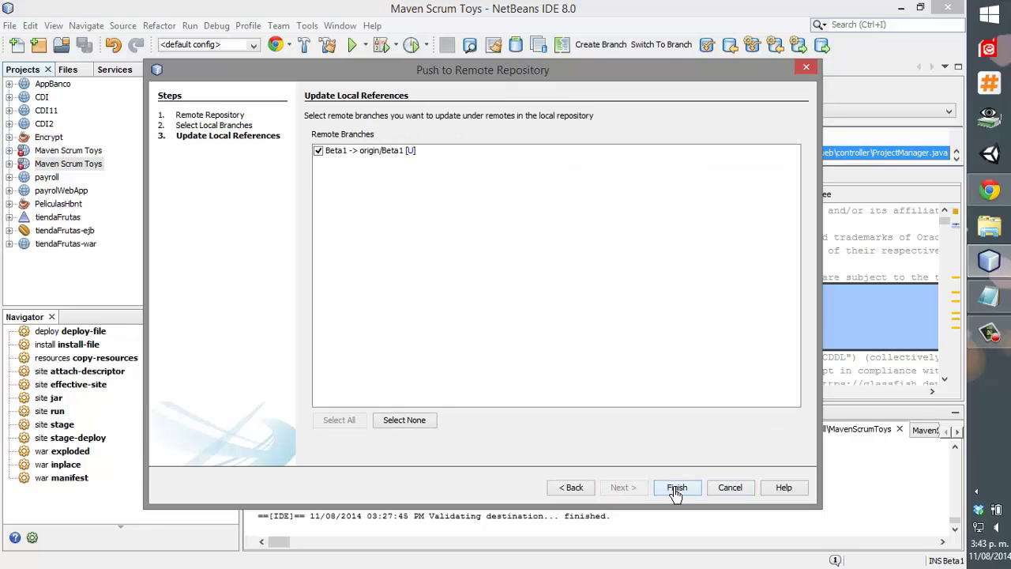
pyautogui.click(675, 491)
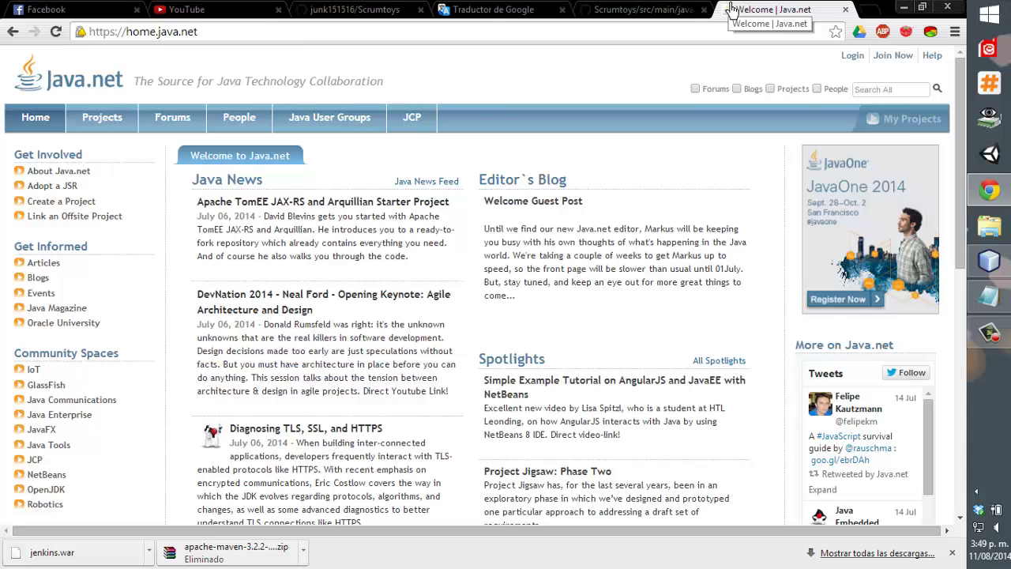
# On the java.net login page, enter the account username and password and submit.
pyautogui.click(848, 60)
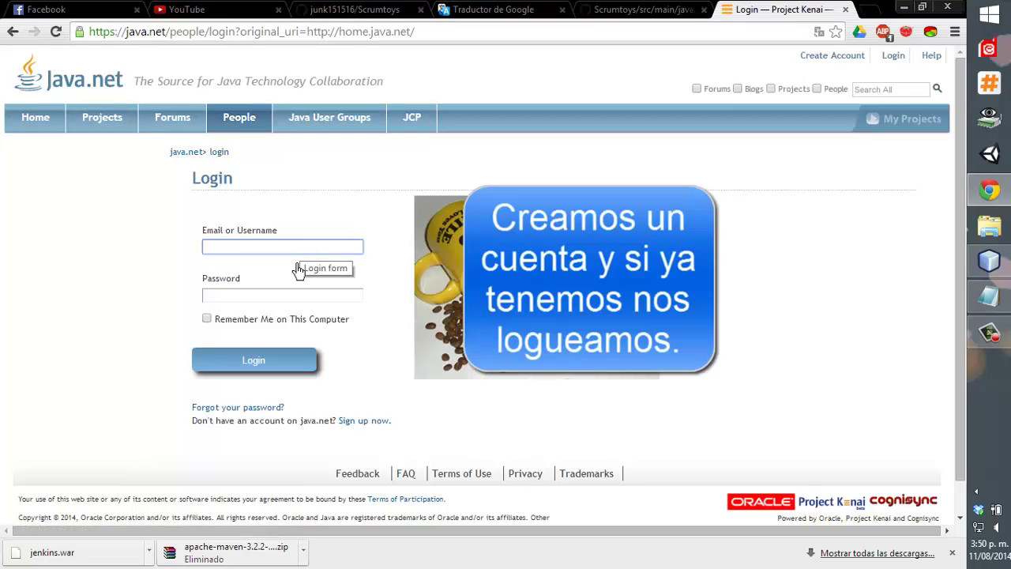
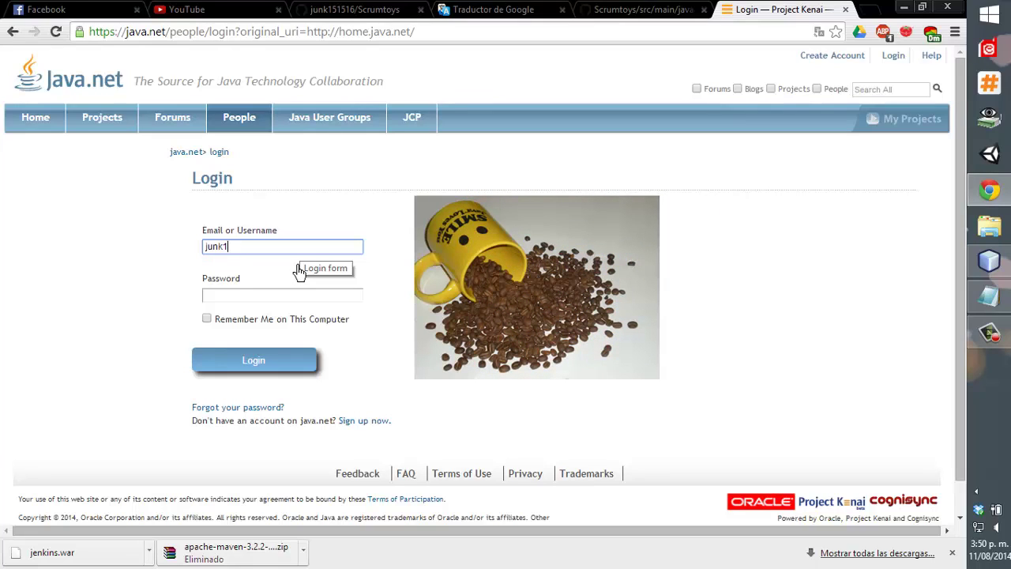
pyautogui.press('Tab')
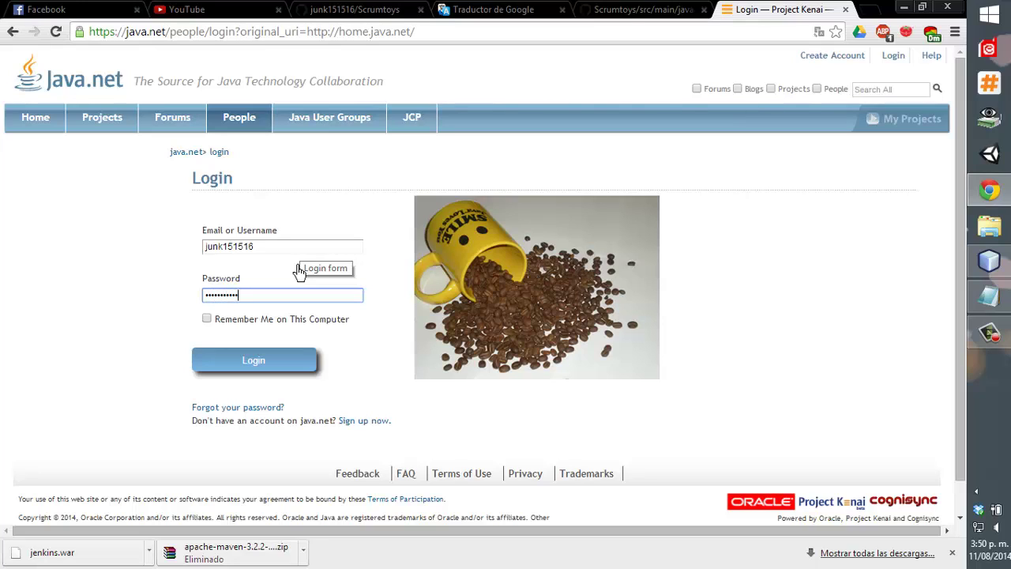
pyautogui.press('Return')
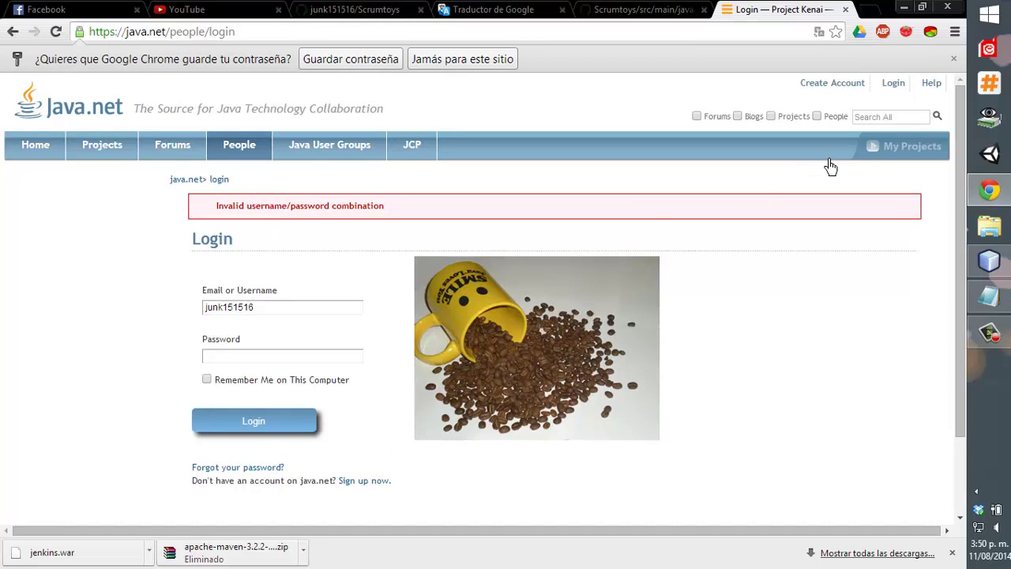
# Sign up for a new java.net account and log in with it.
pyautogui.click(836, 83)
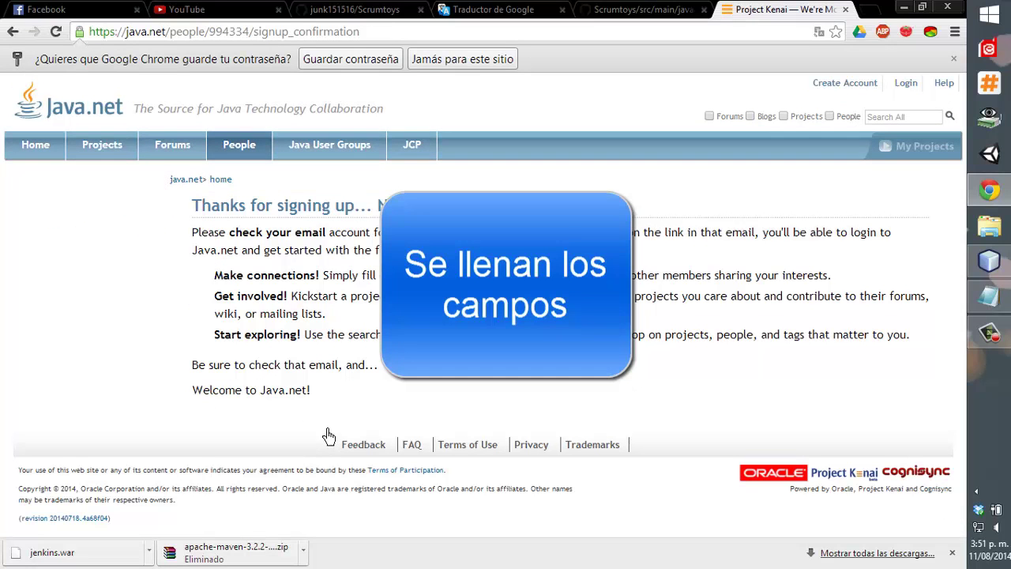
pyautogui.click(358, 59)
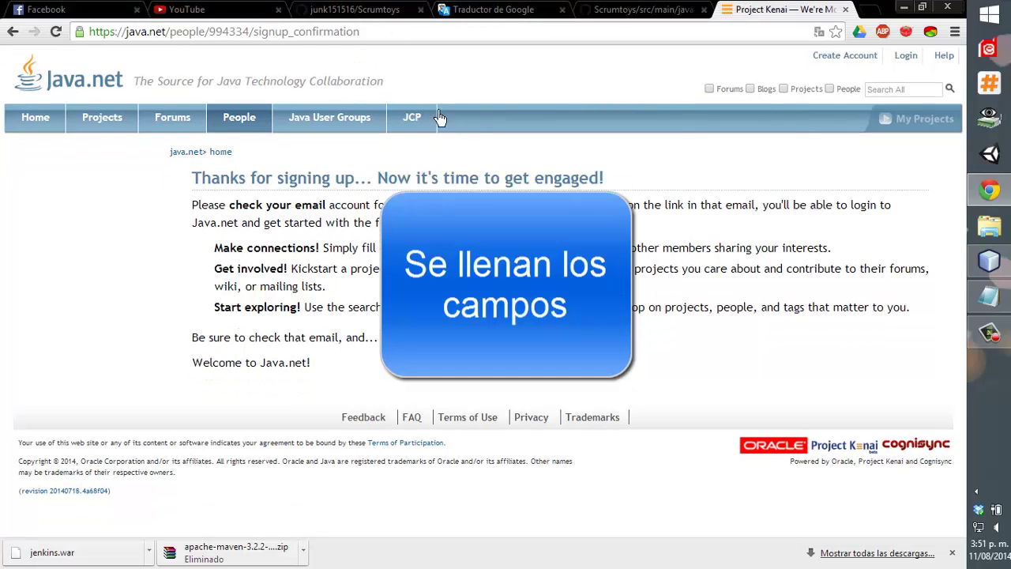
pyautogui.click(623, 10)
pyautogui.click(738, 9)
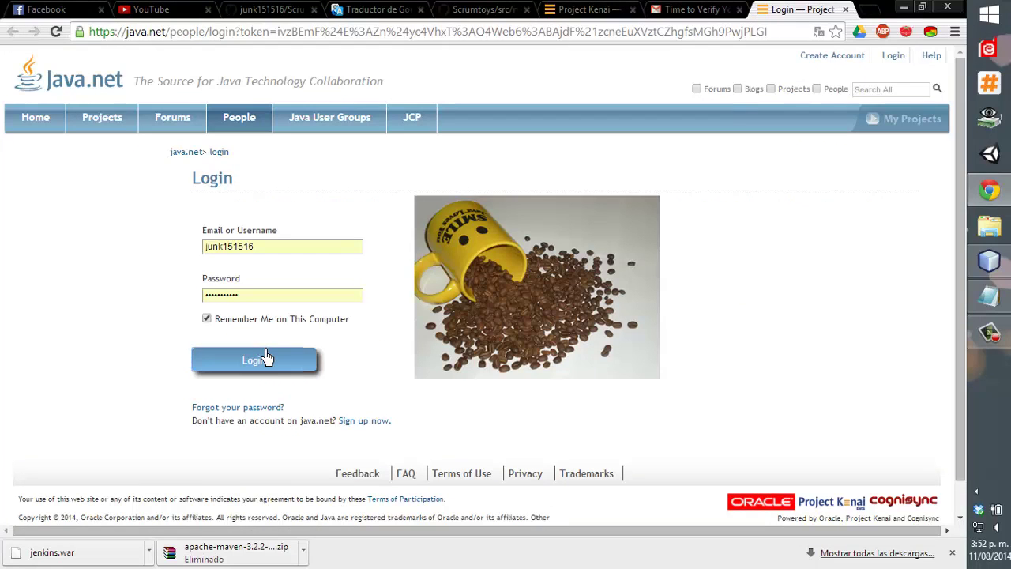
pyautogui.click(269, 359)
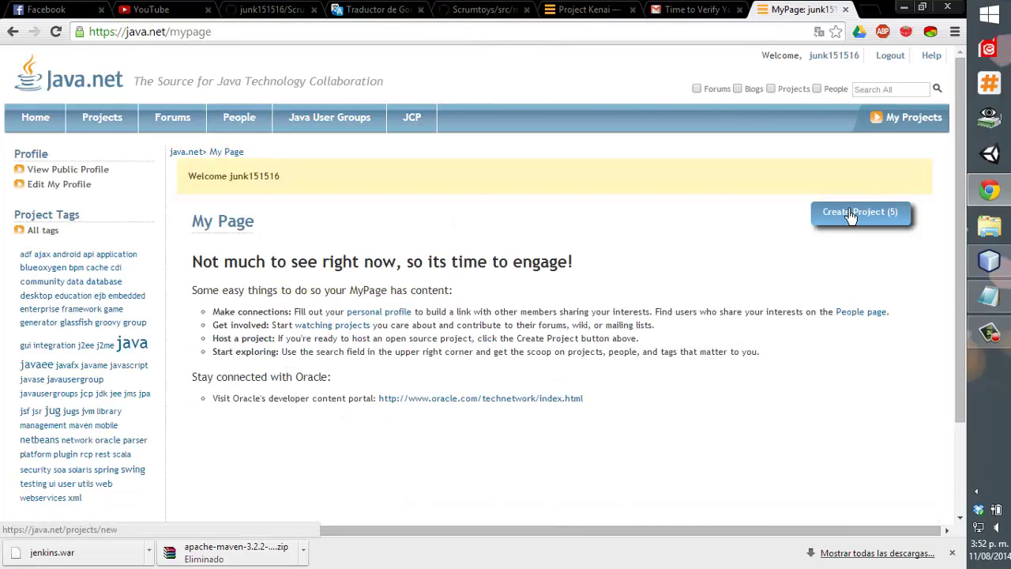
# Open java.net's Create Project form and start entering the project name.
pyautogui.scroll(-3, 850, 216)
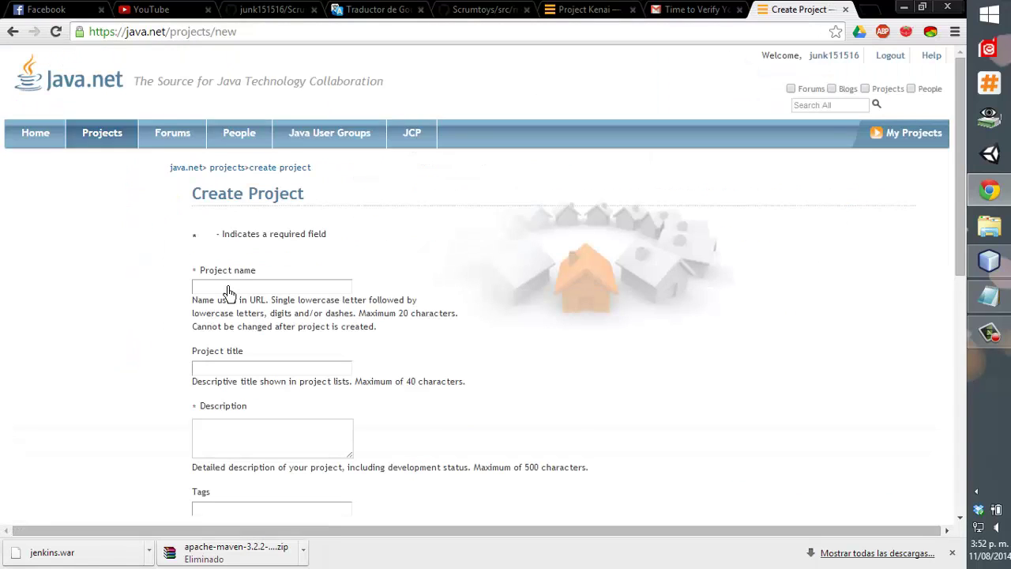
pyautogui.click(289, 289)
pyautogui.scroll(-7, 289, 293)
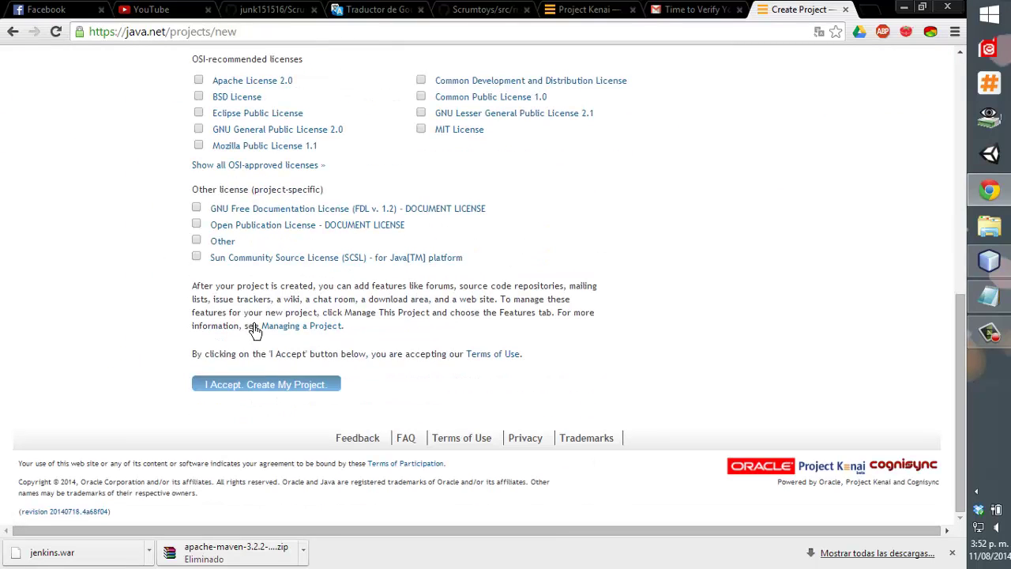
pyautogui.click(973, 263)
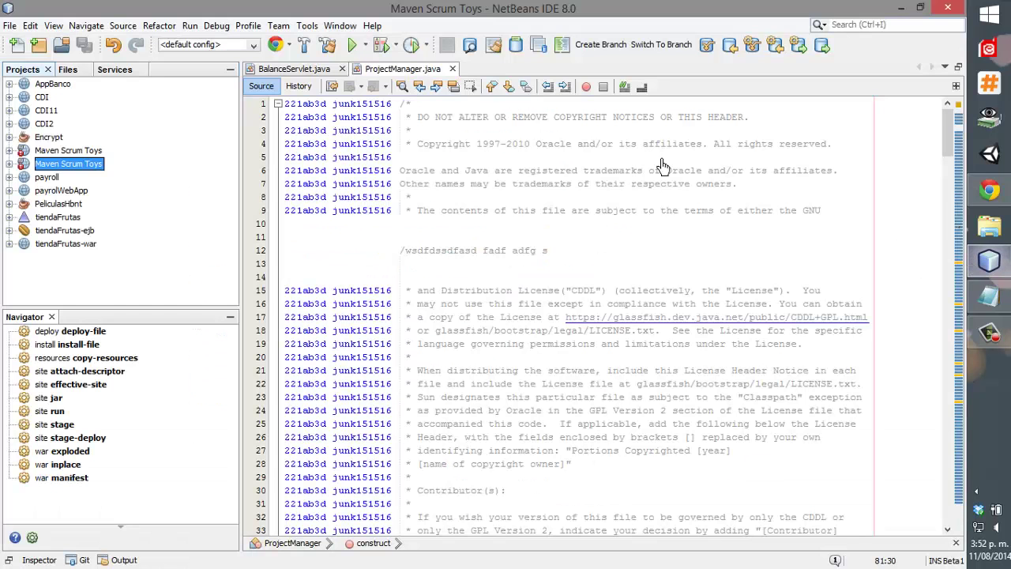
# In the Plugins manager's Available Plugins, search 'team' and check Kenai Team Server.
pyautogui.click(307, 25)
pyautogui.click(359, 263)
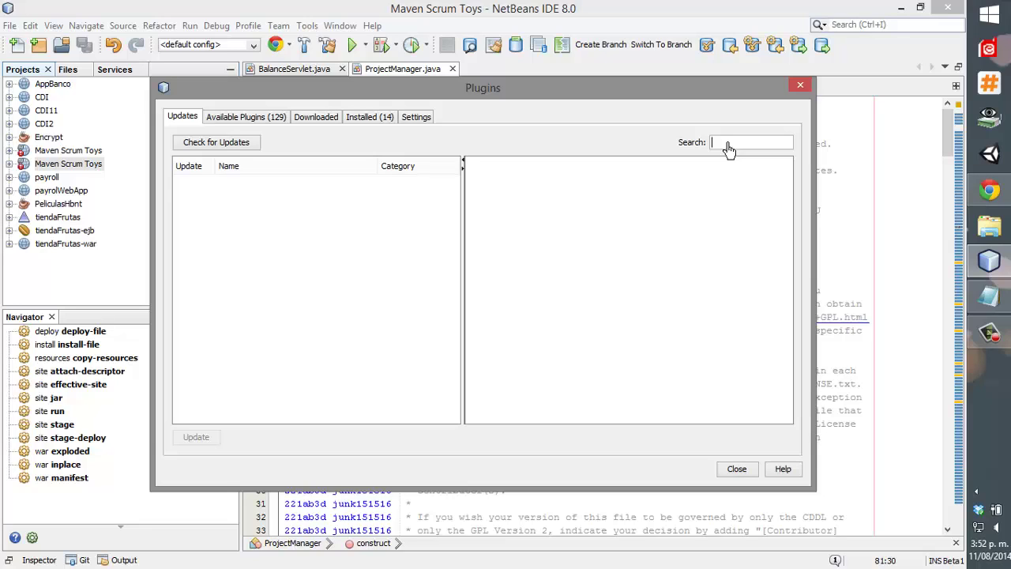
pyautogui.click(728, 142)
pyautogui.write('team')
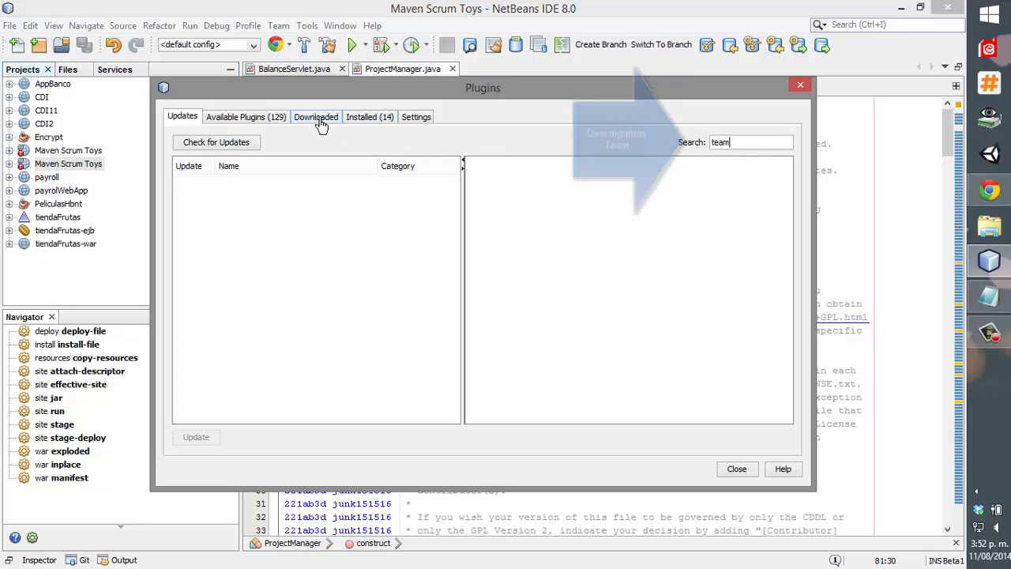
pyautogui.click(266, 119)
pyautogui.click(718, 142)
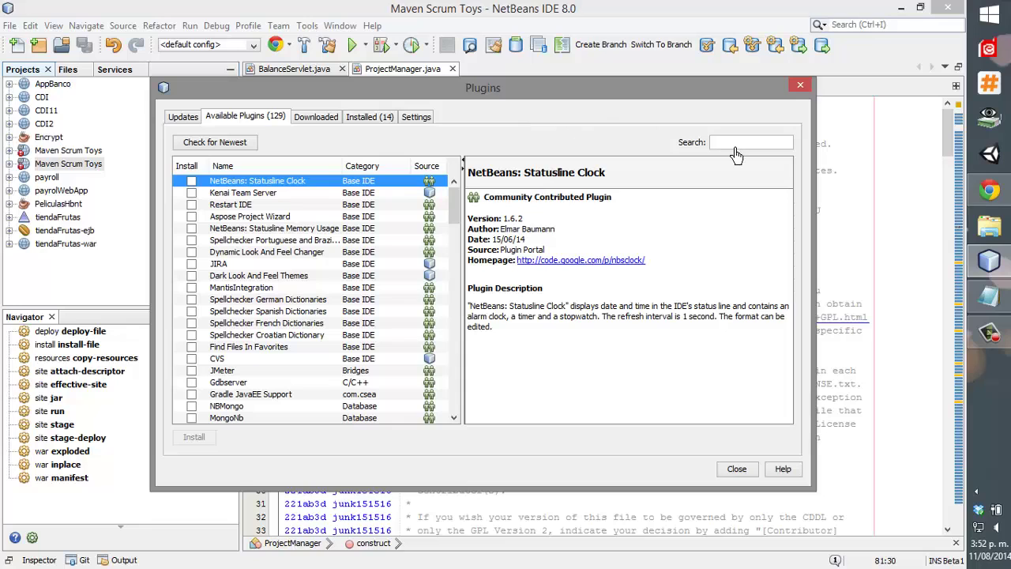
pyautogui.write('team')
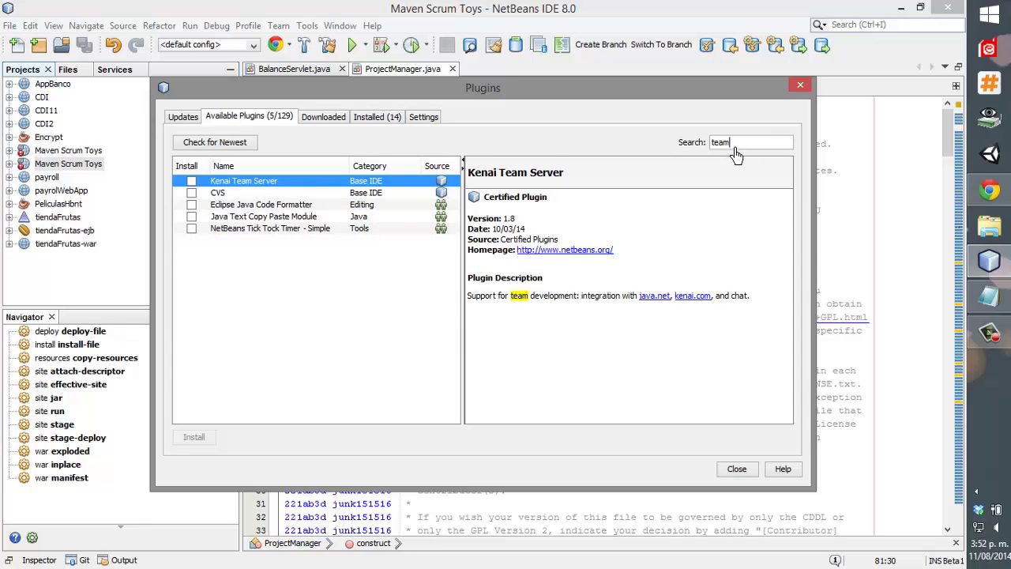
pyautogui.click(191, 182)
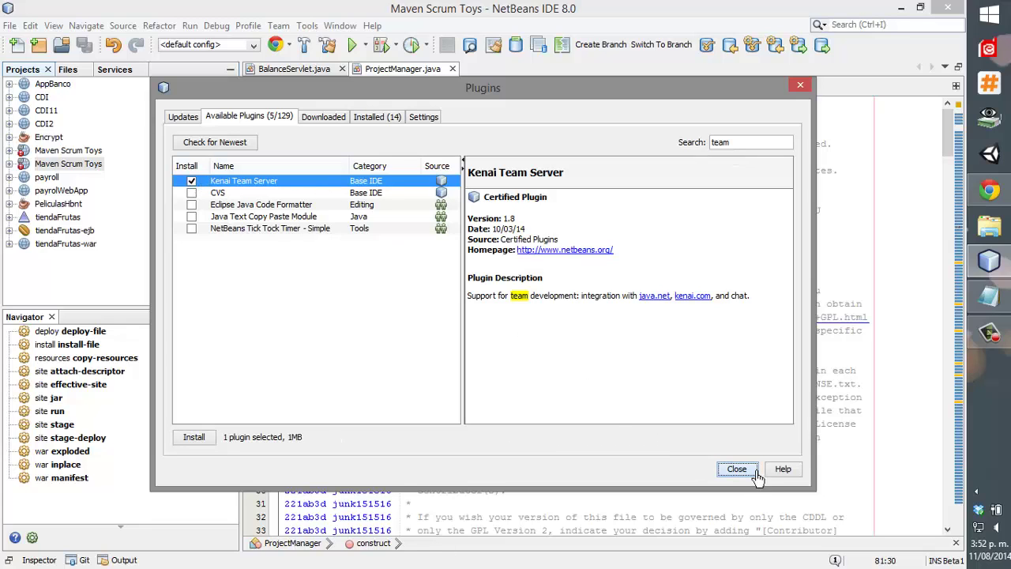
# Install Kenai Team Server with its CVS dependency and close the plugin manager.
pyautogui.click(193, 440)
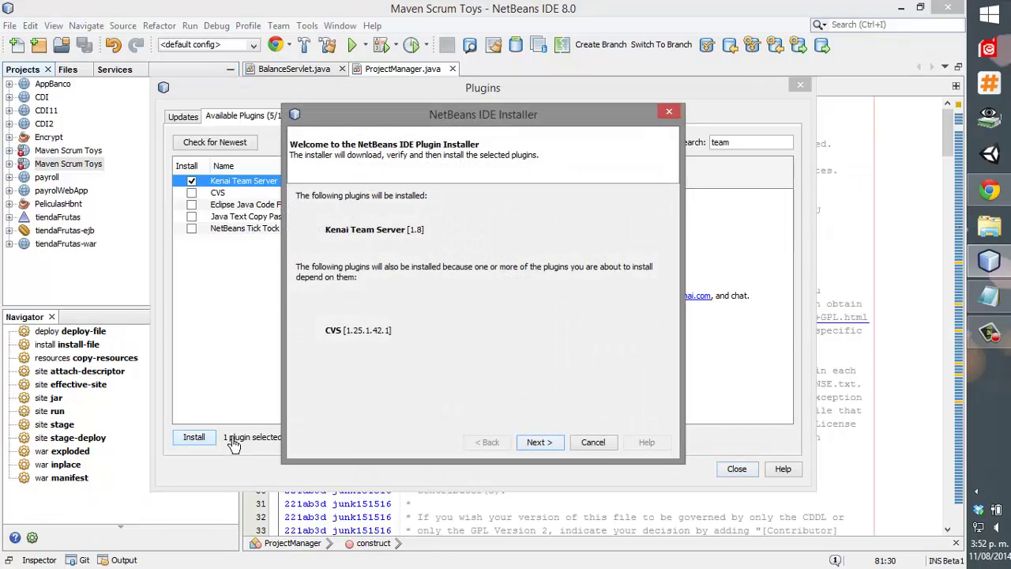
pyautogui.click(537, 442)
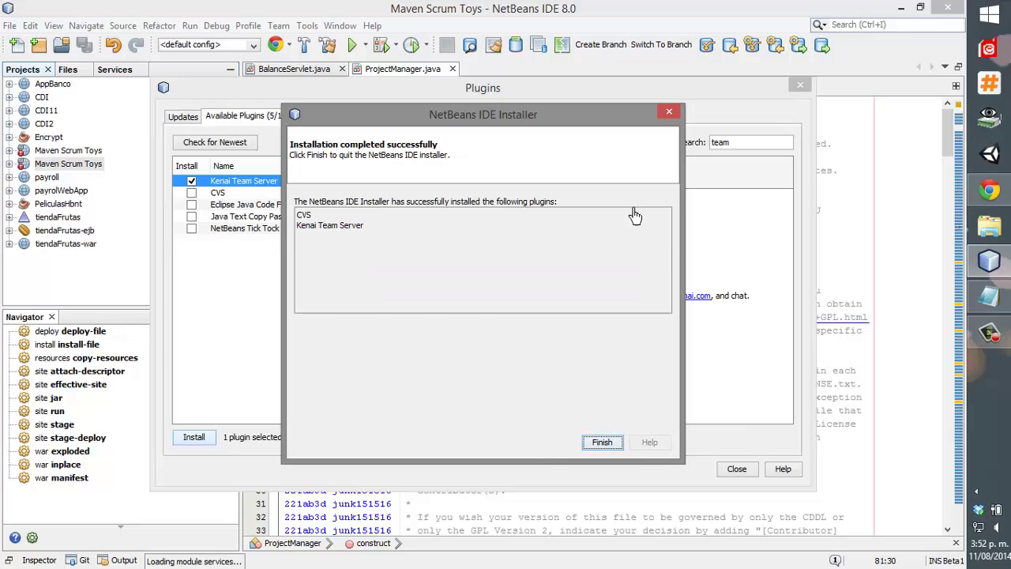
pyautogui.click(582, 446)
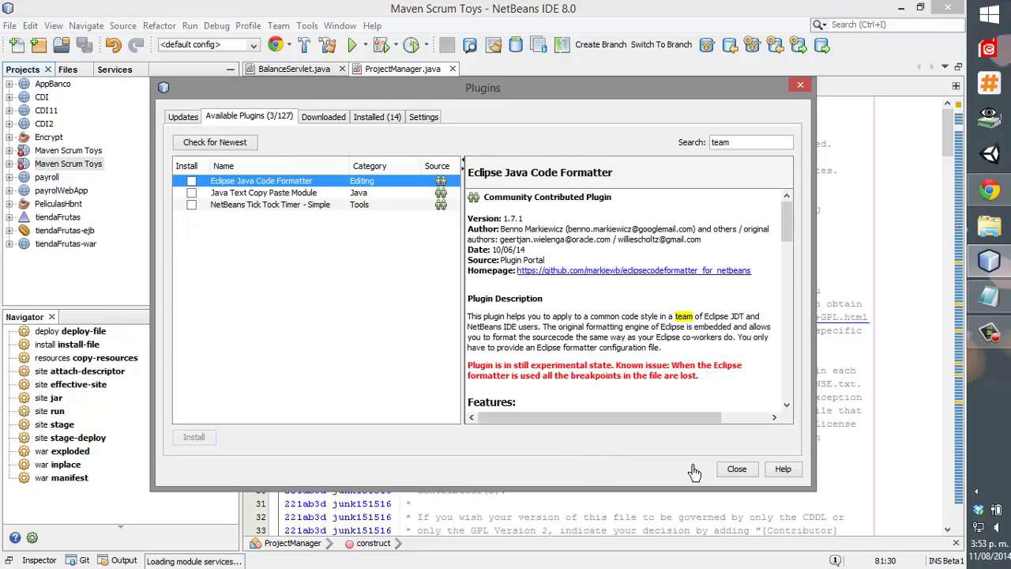
pyautogui.click(747, 473)
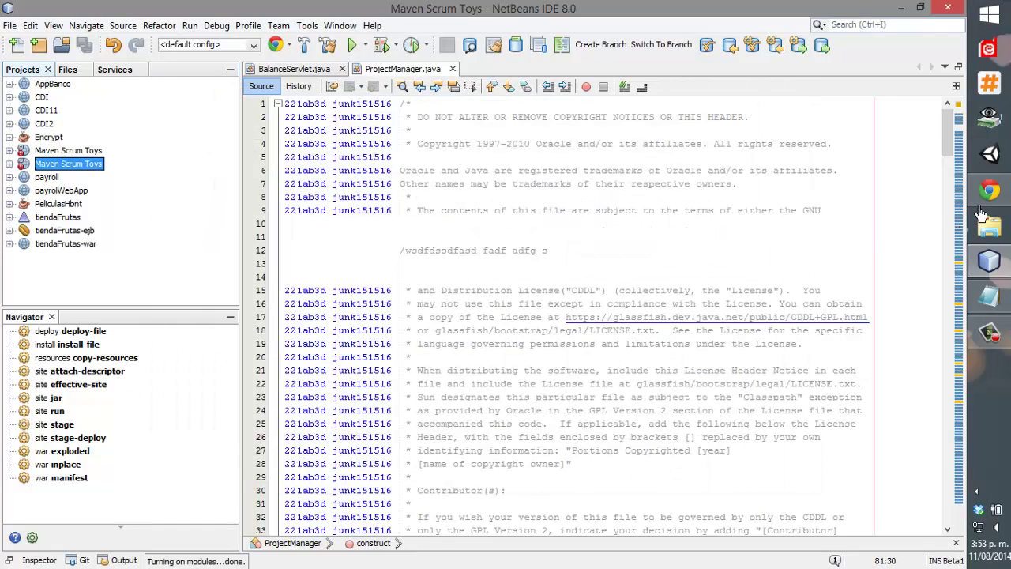
pyautogui.click(983, 207)
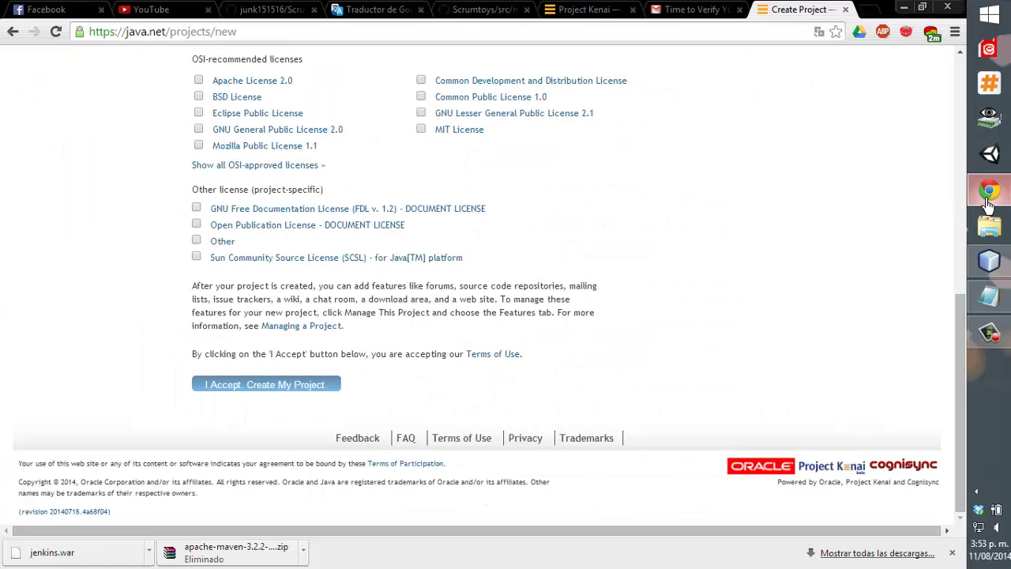
# Close Chrome's java.net verification email tab, look over the other tabs, and return to NetBeans.
pyautogui.click(676, 10)
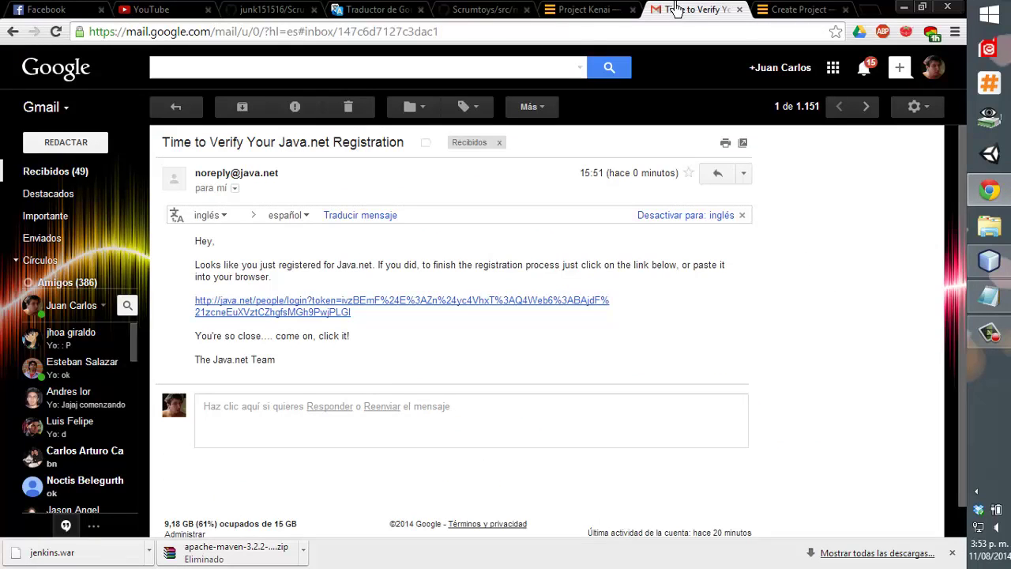
pyautogui.middleClick(676, 9)
pyautogui.click(598, 10)
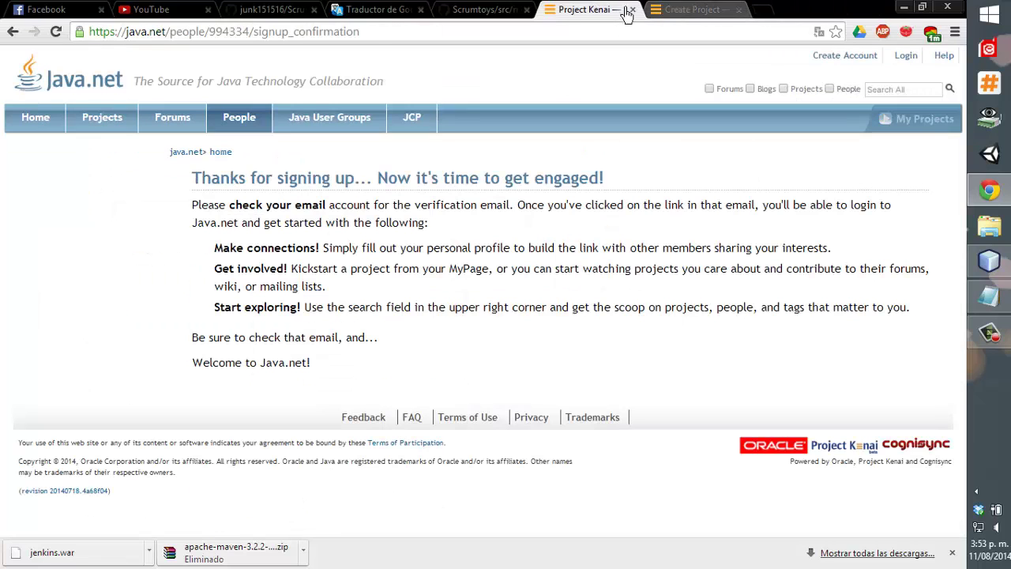
pyautogui.click(453, 11)
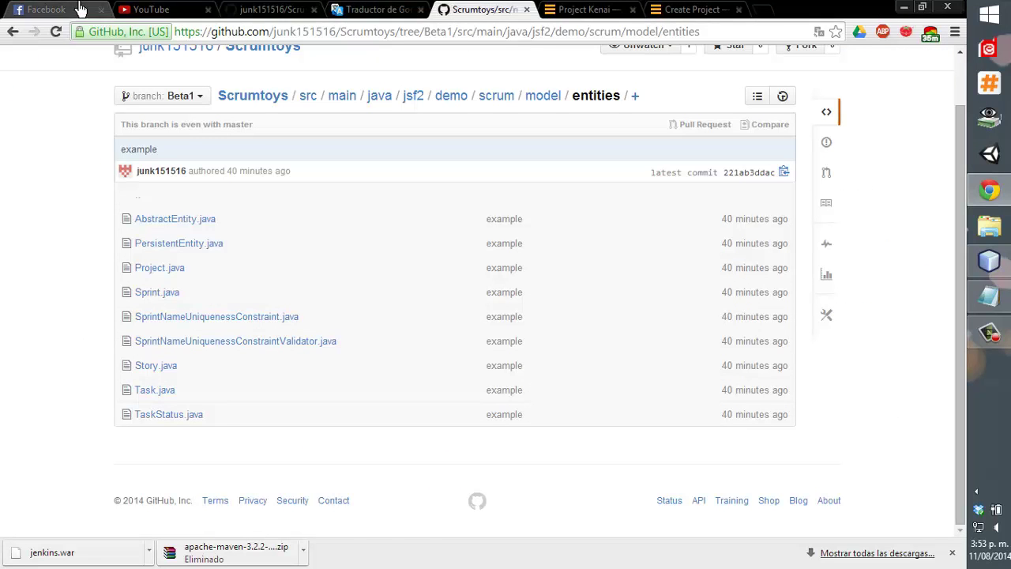
pyautogui.click(47, 10)
pyautogui.click(150, 9)
pyautogui.click(268, 10)
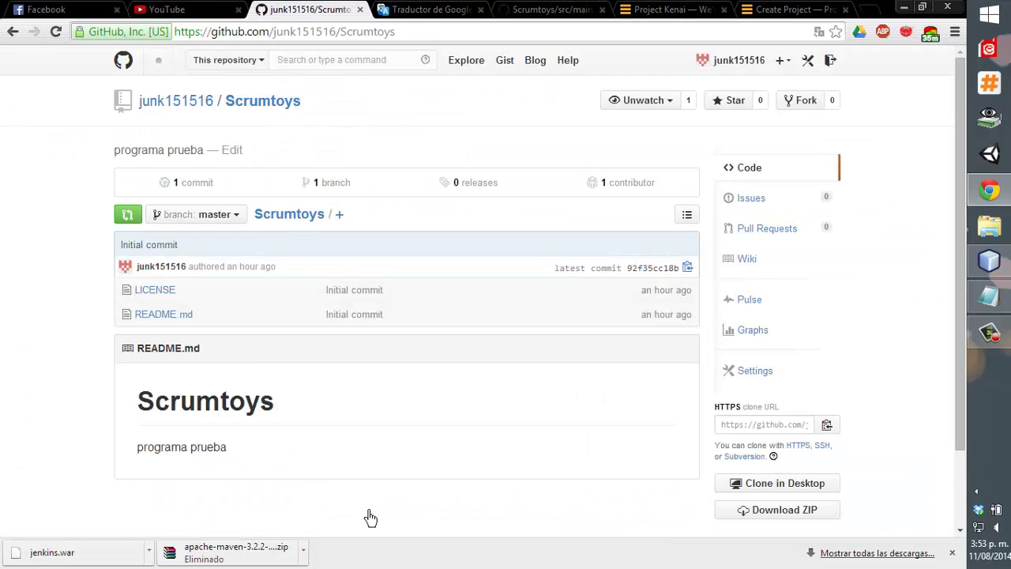
pyautogui.click(983, 271)
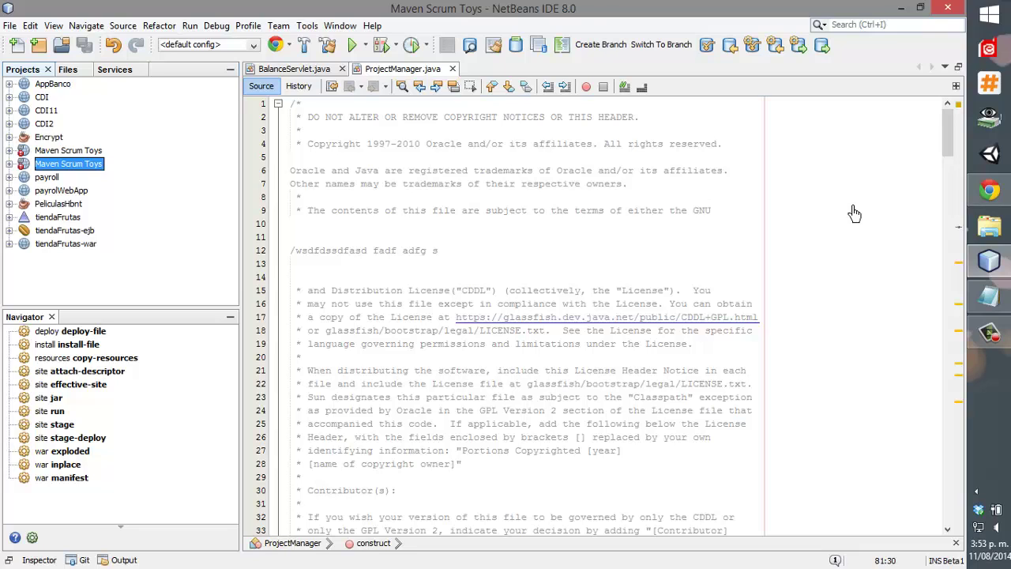
# Launch the New Team Project wizard for the java.net team server from the Team menu.
pyautogui.click(277, 26)
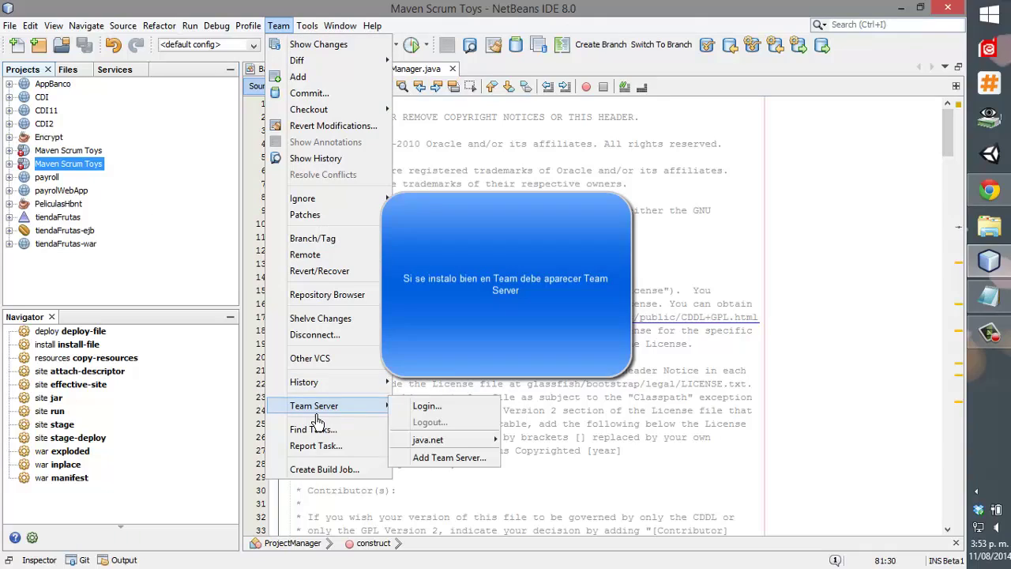
pyautogui.moveTo(327, 406)
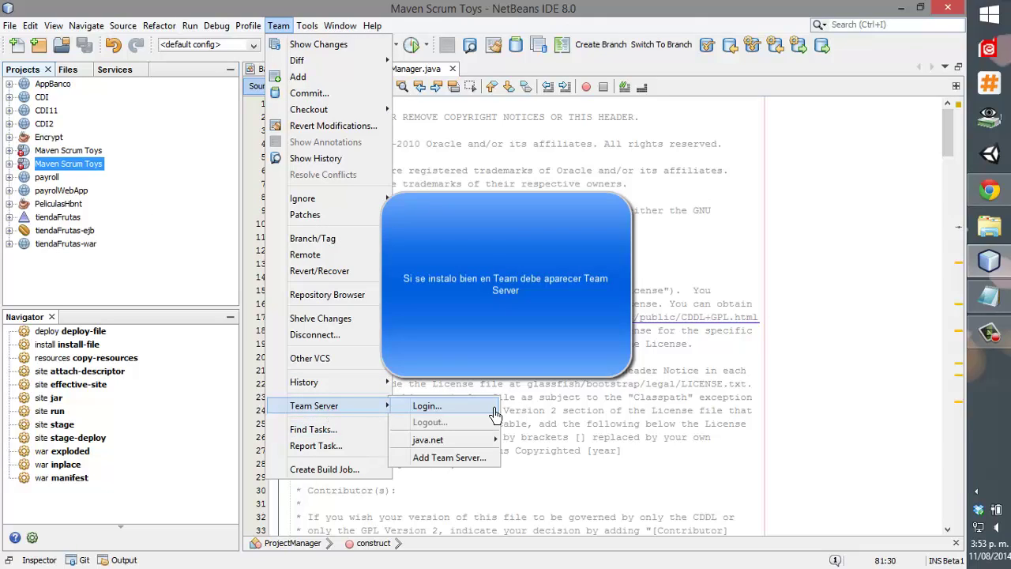
pyautogui.moveTo(477, 440)
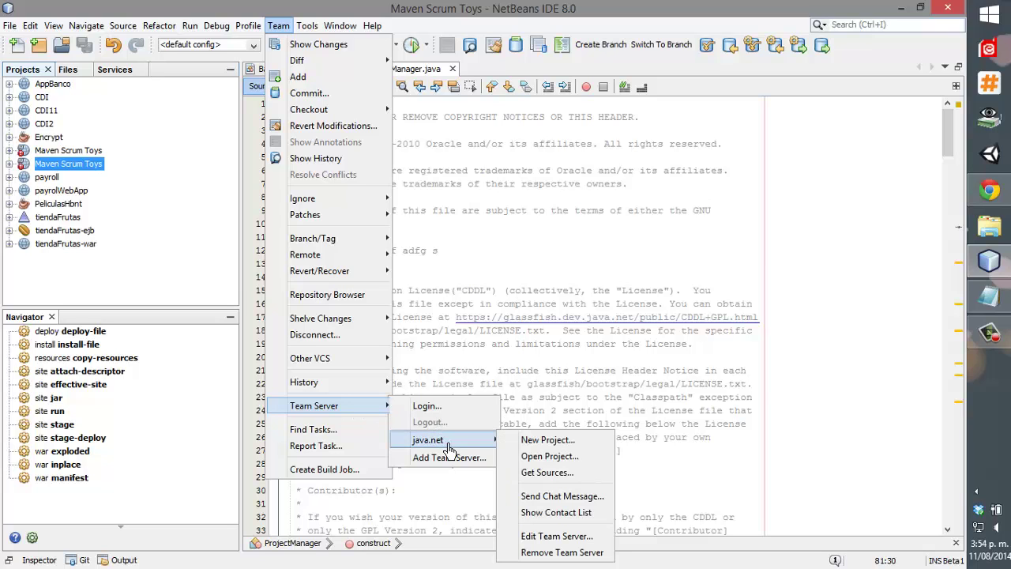
pyautogui.click(552, 447)
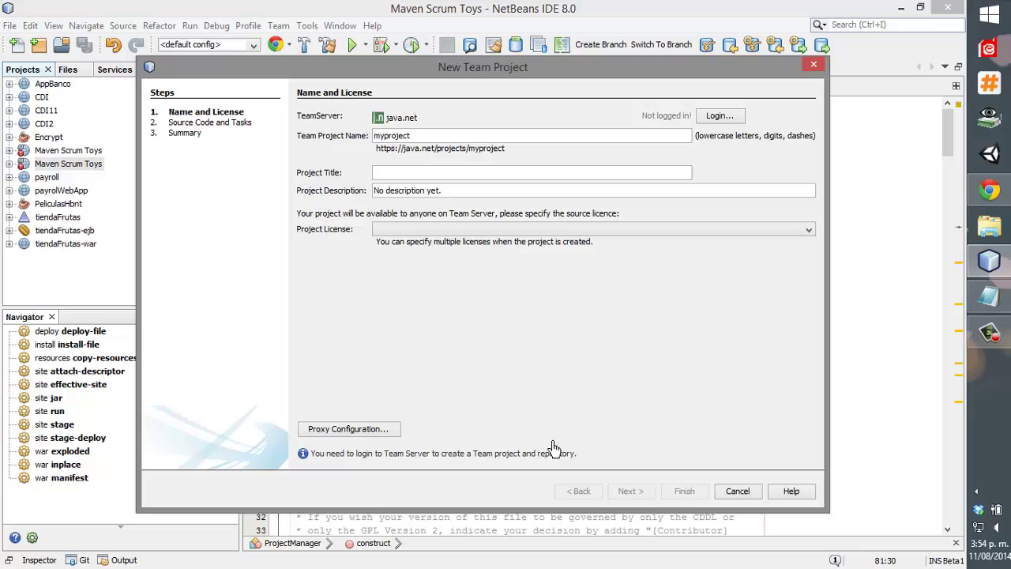
# Replace the default project name myproject with scrumtoys.
pyautogui.doubleClick(417, 138)
pyautogui.press('BackSpace')
pyautogui.write('A')
pyautogui.press('BackSpace')
pyautogui.write('S')
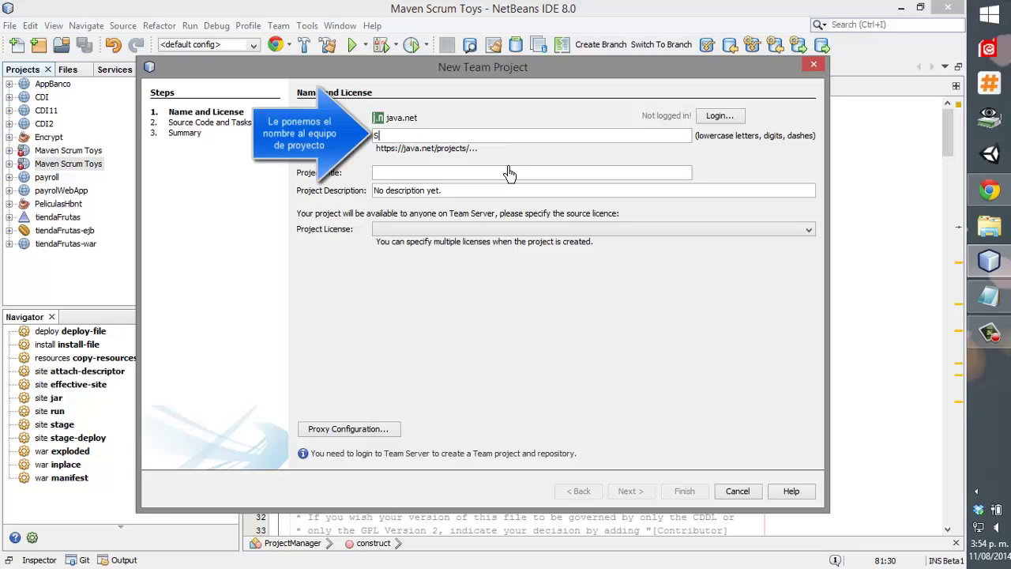
pyautogui.write('crumto')
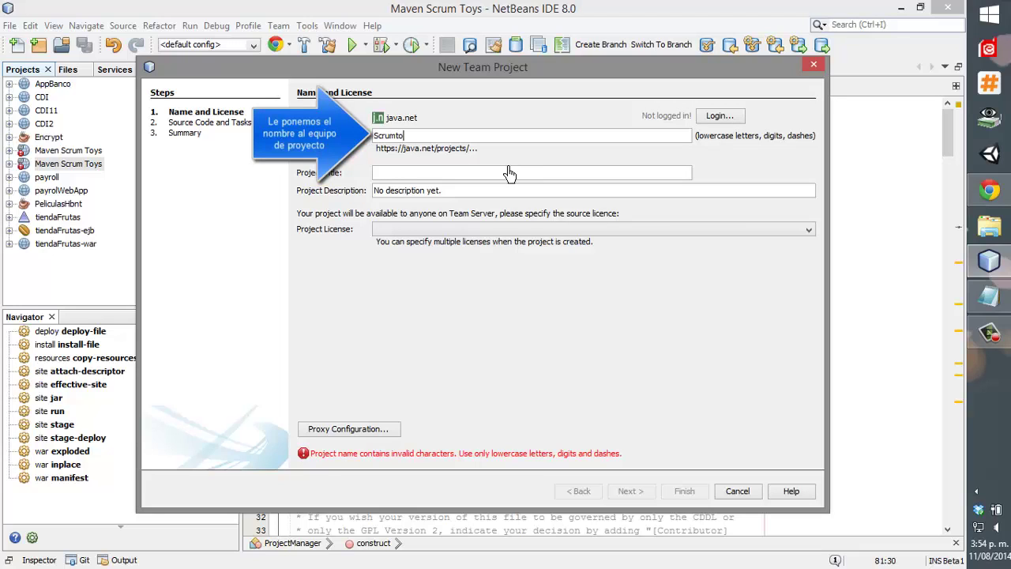
pyautogui.write('ys')
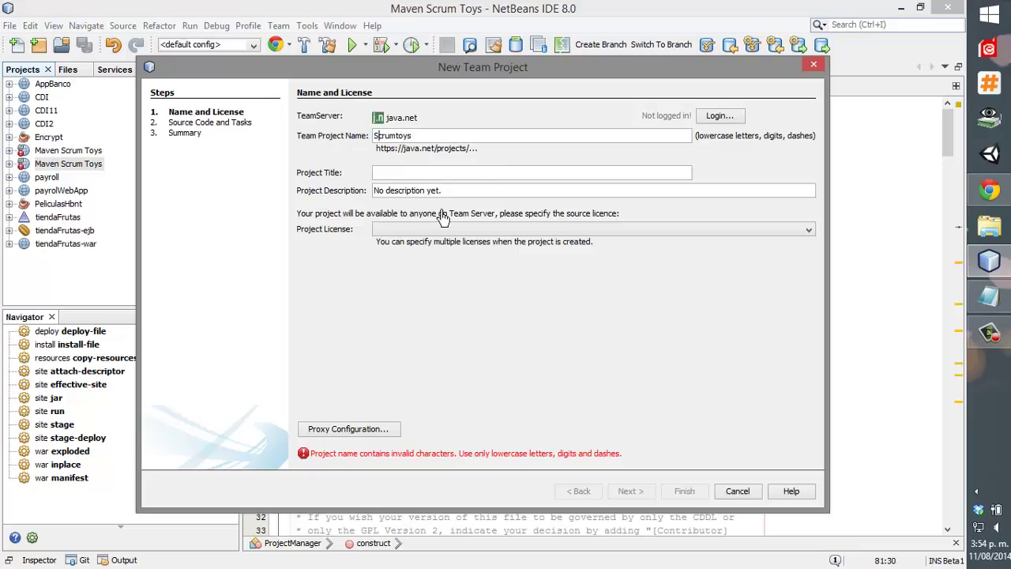
pyautogui.press('Home')
pyautogui.press('Delete')
pyautogui.write('s')
pyautogui.press('End')
pyautogui.press('BackSpace')
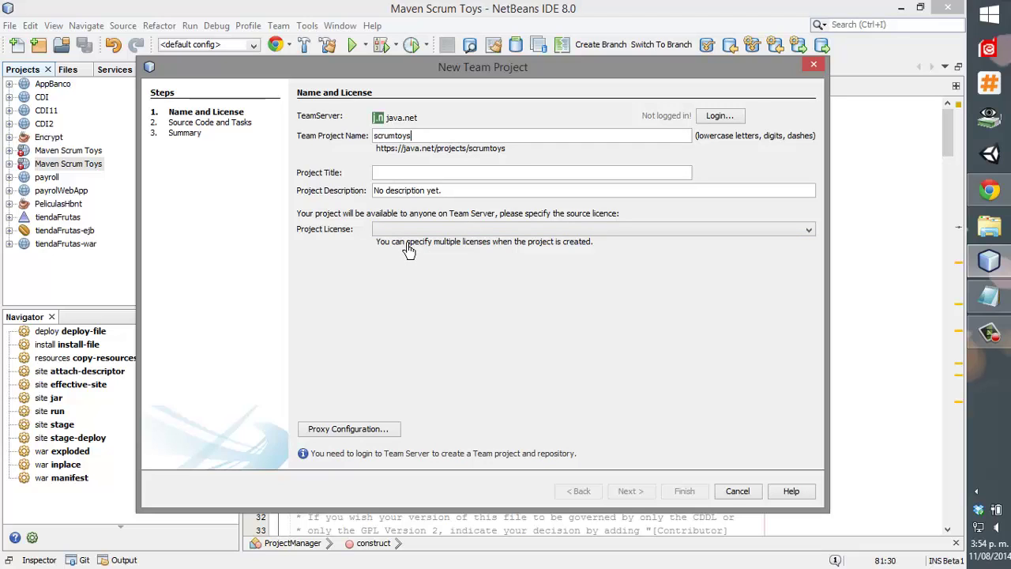
# Enter scrumtoy as the project title and example as the description.
pyautogui.click(406, 172)
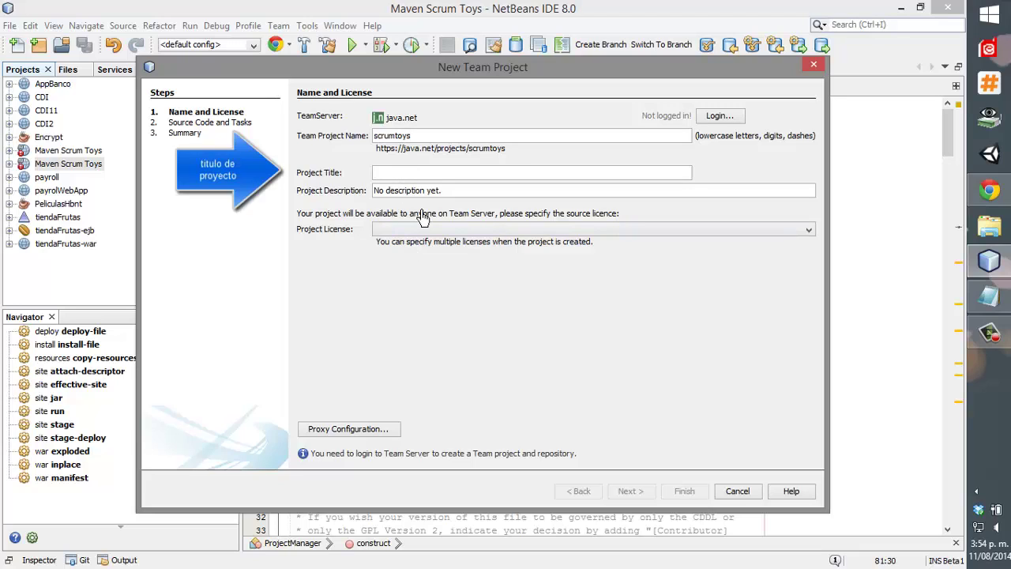
pyautogui.write('scrumtoys')
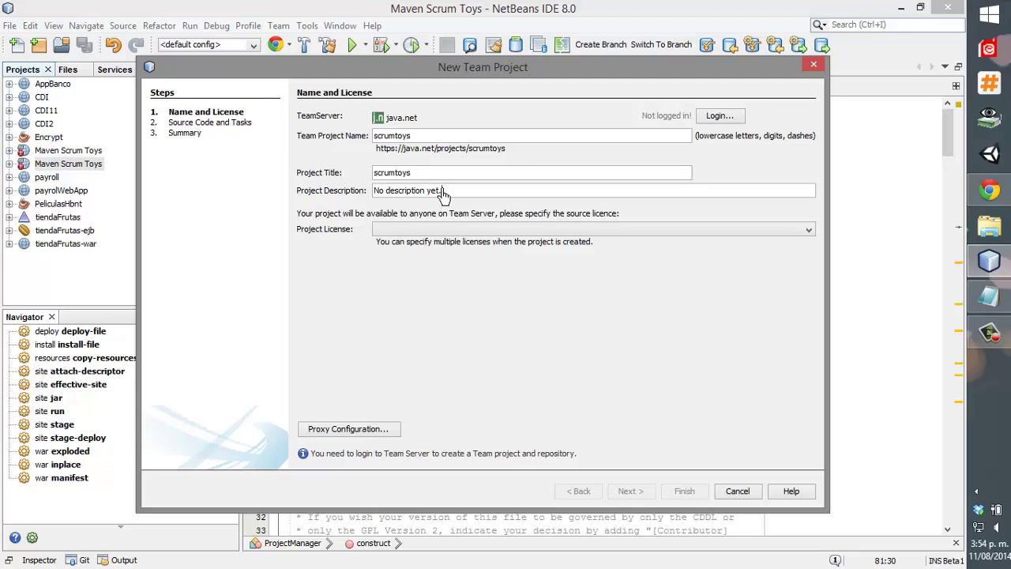
pyautogui.click(442, 193)
pyautogui.write('example')
# Choose GNU General Public License 2.0 as the license and start the java.net login.
pyautogui.click(467, 230)
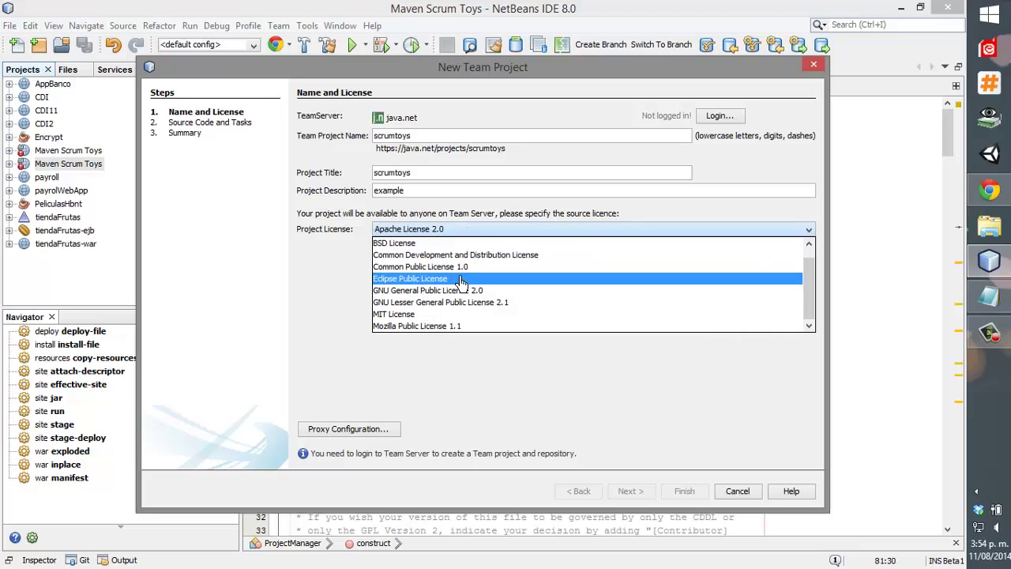
pyautogui.scroll(1, 458, 276)
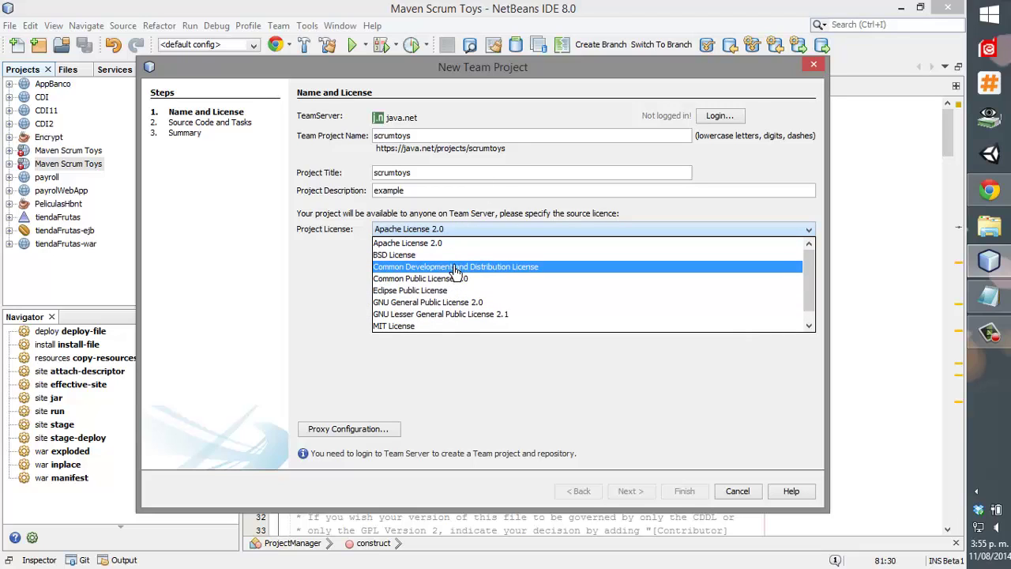
pyautogui.scroll(-1, 456, 272)
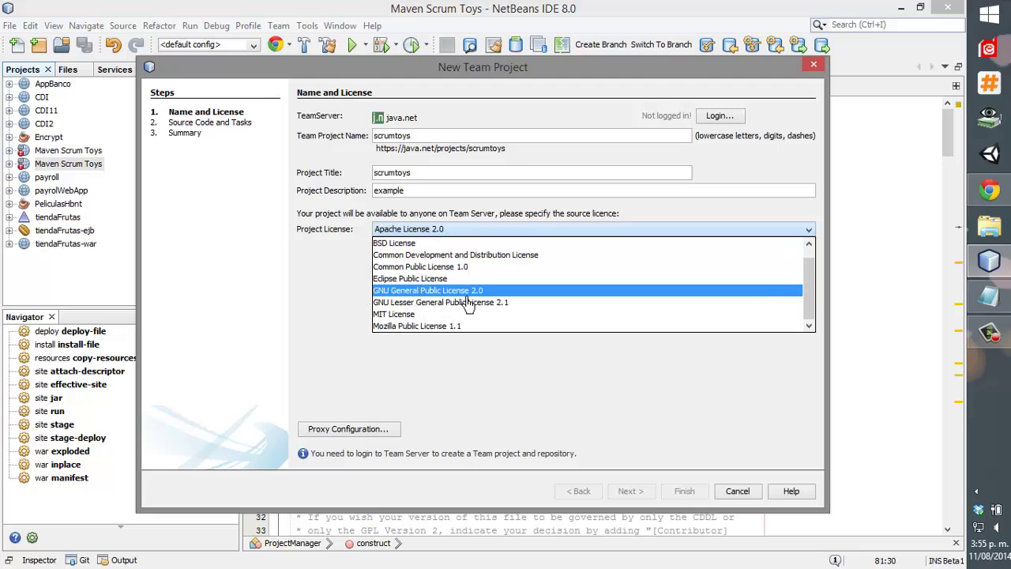
pyautogui.scroll(1, 468, 303)
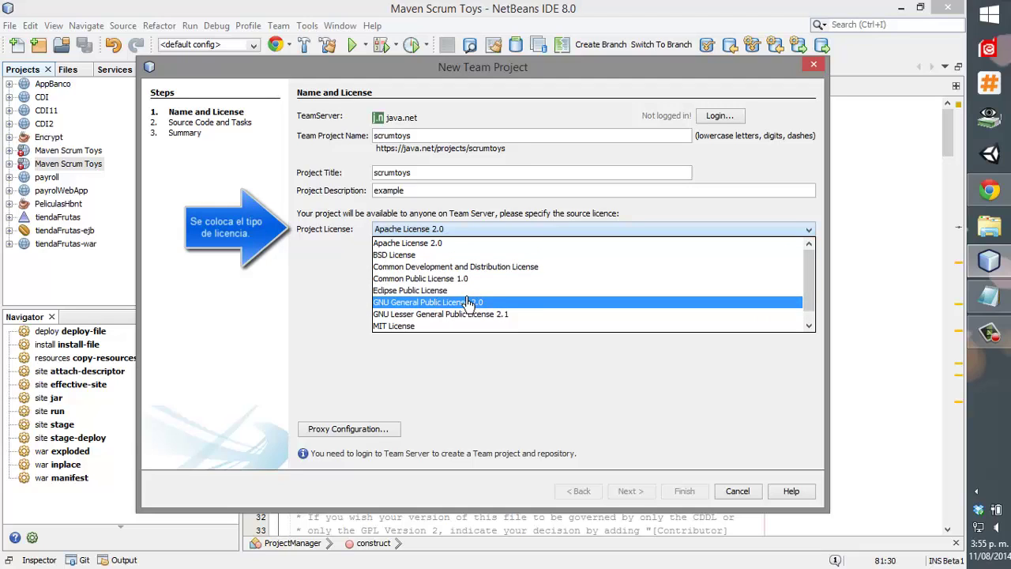
pyautogui.click(467, 302)
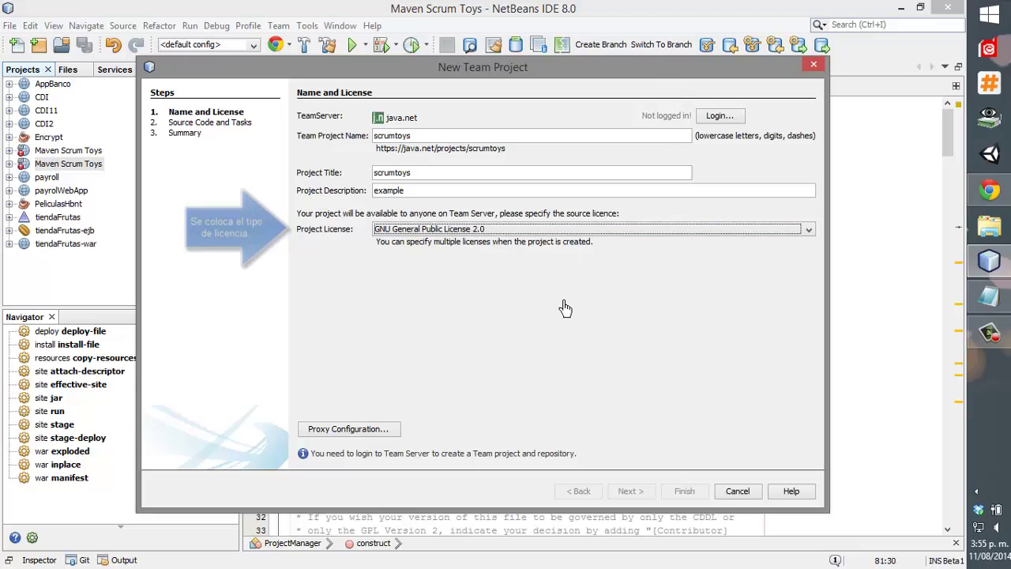
pyautogui.click(720, 119)
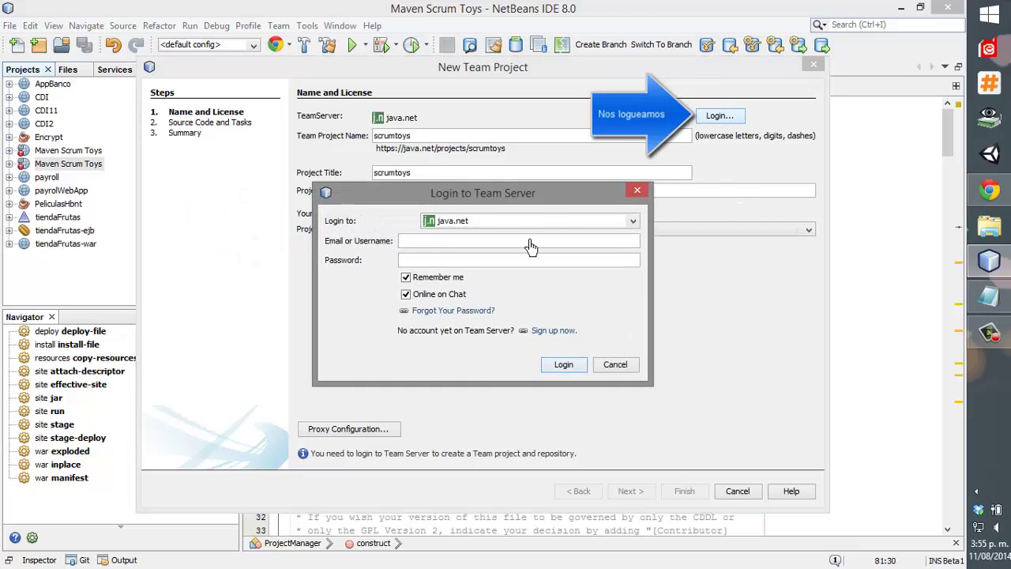
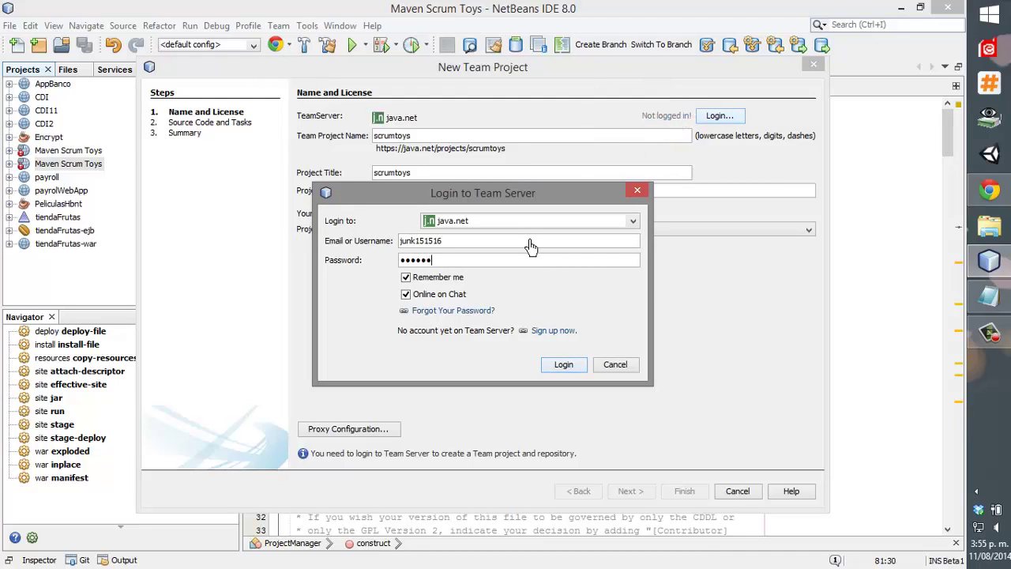
# Sign in to java.net with username and password, then continue to Source Code and Tasks.
pyautogui.press('Return')
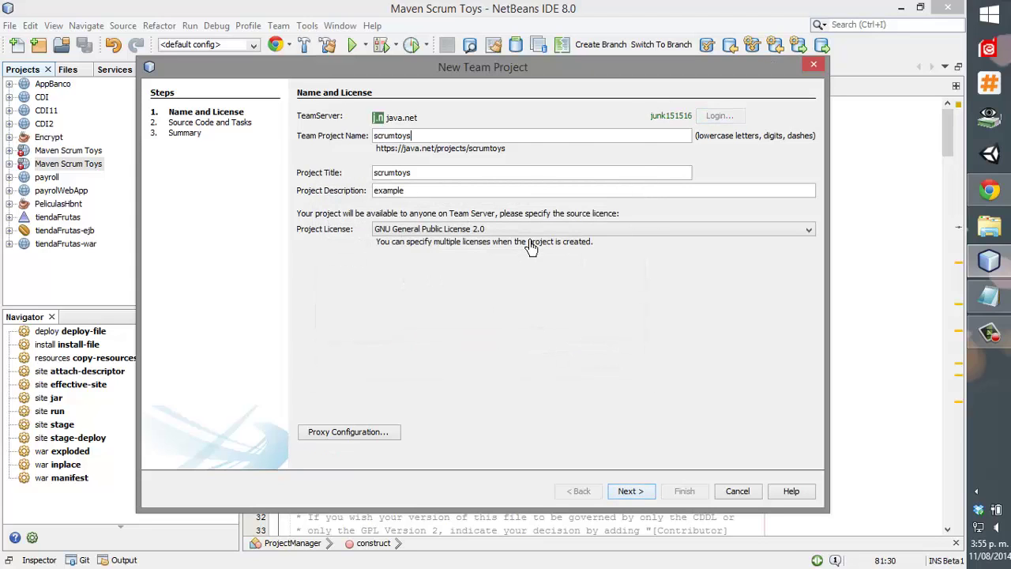
pyautogui.click(627, 492)
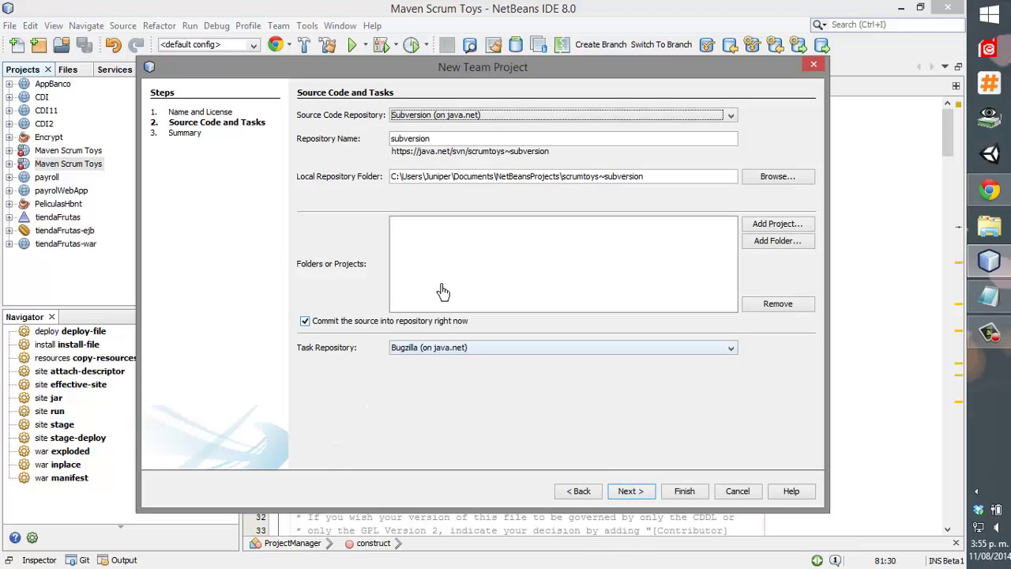
# Keep Subversion as the source repository and Bugzilla for task tracking.
pyautogui.doubleClick(401, 138)
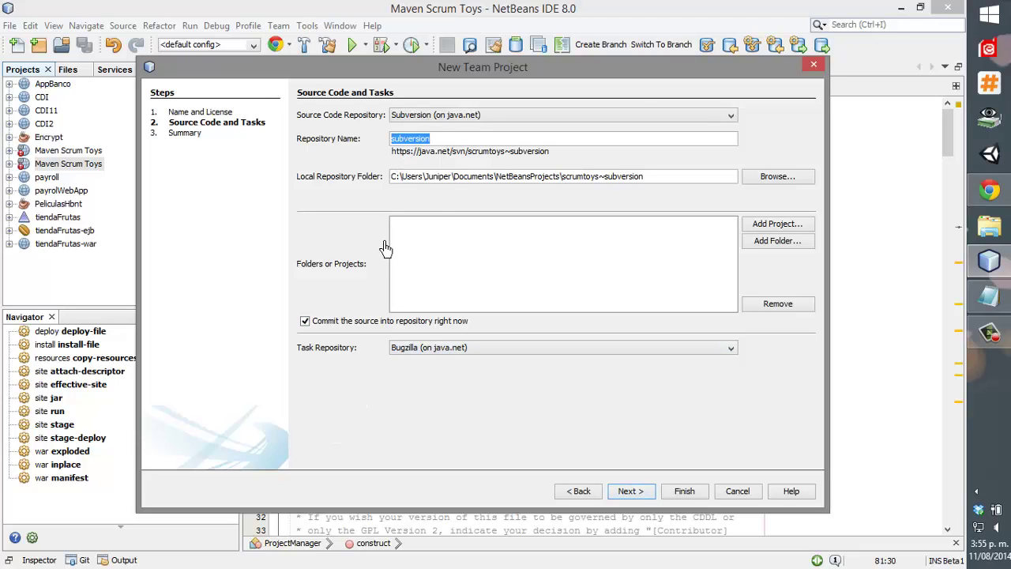
pyautogui.click(469, 117)
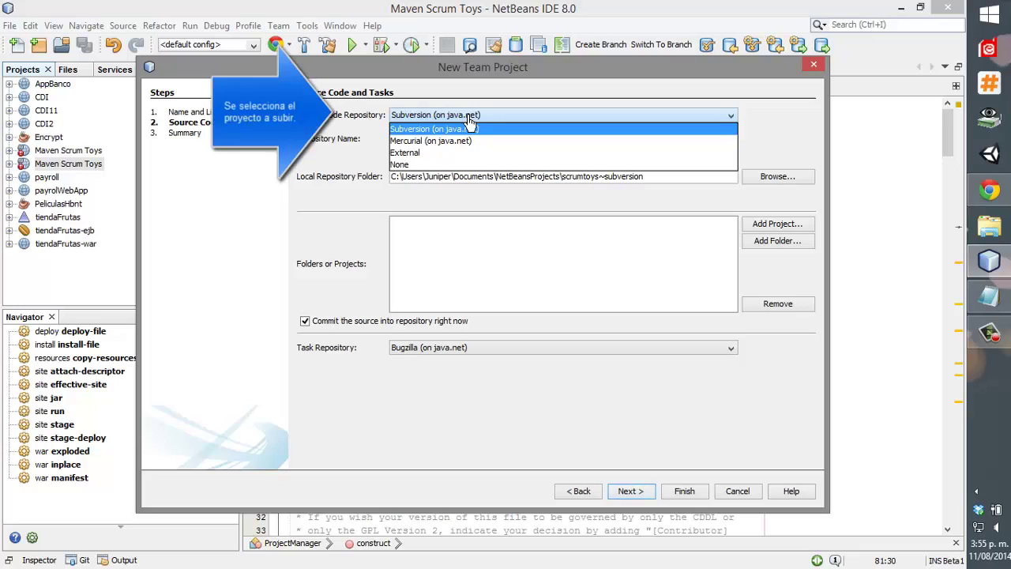
pyautogui.click(469, 118)
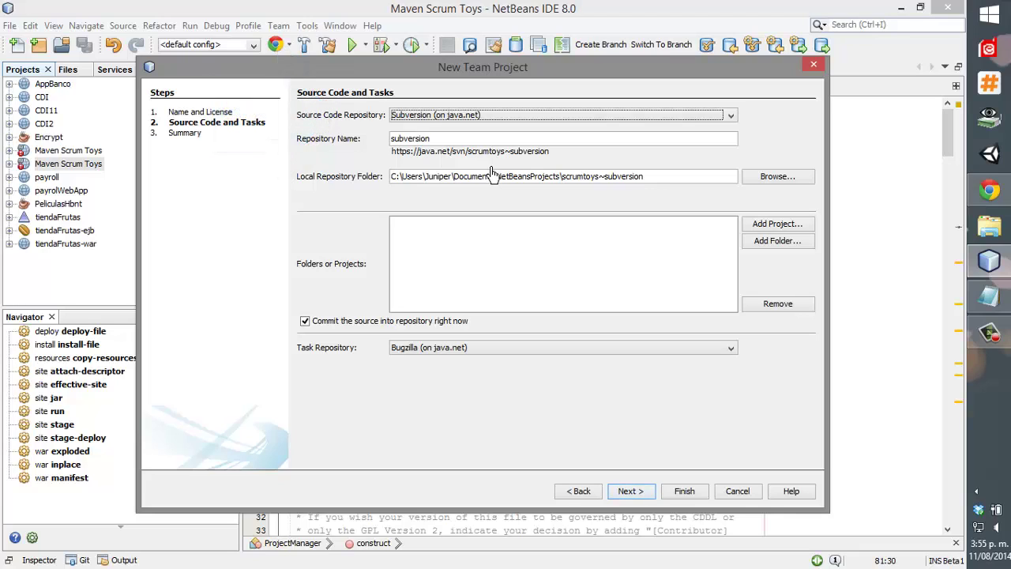
pyautogui.click(477, 347)
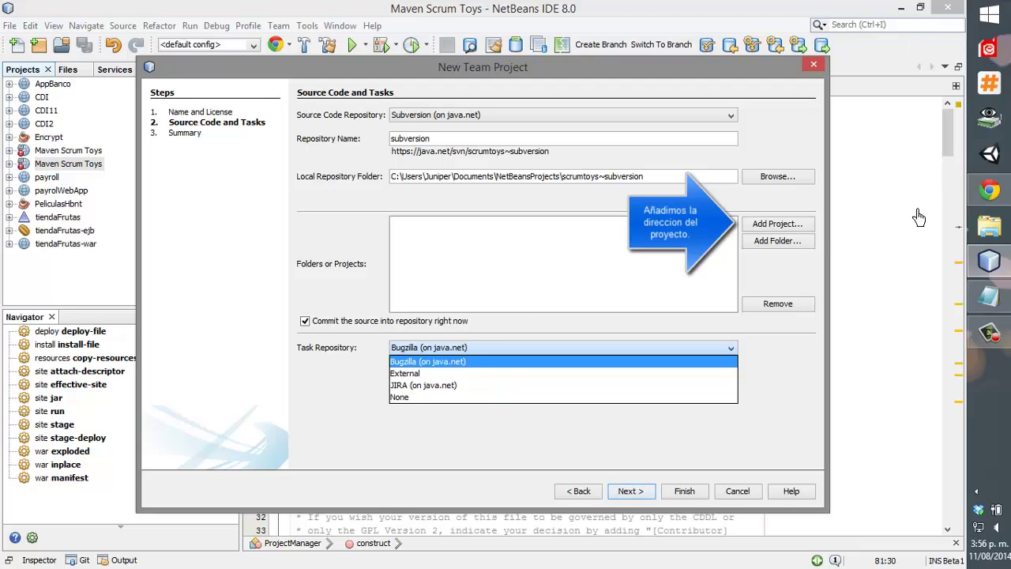
pyautogui.click(802, 228)
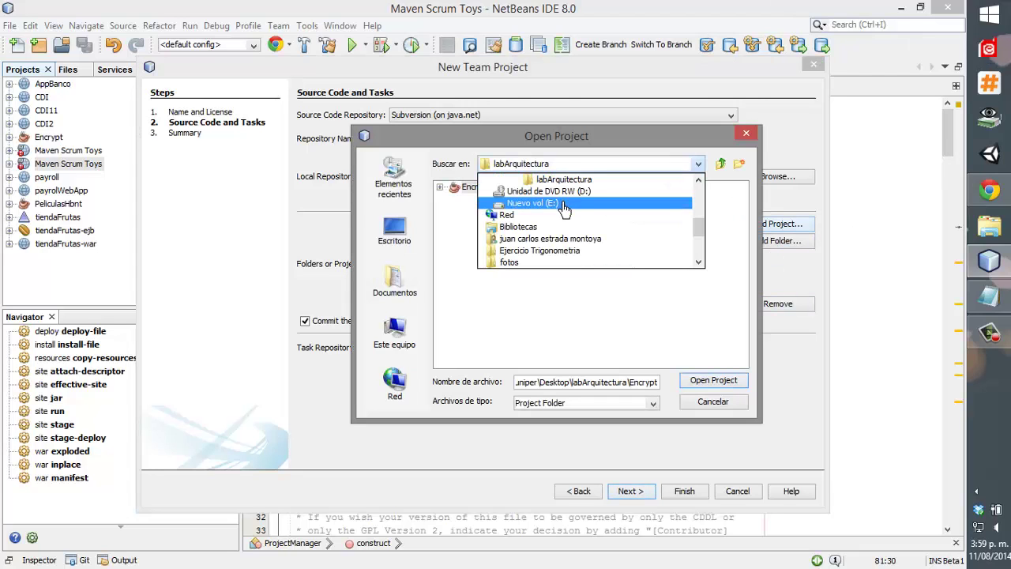
# Add the MavenScrumToys project from Documentos\lll and advance to the Summary.
pyautogui.scroll(5, 563, 205)
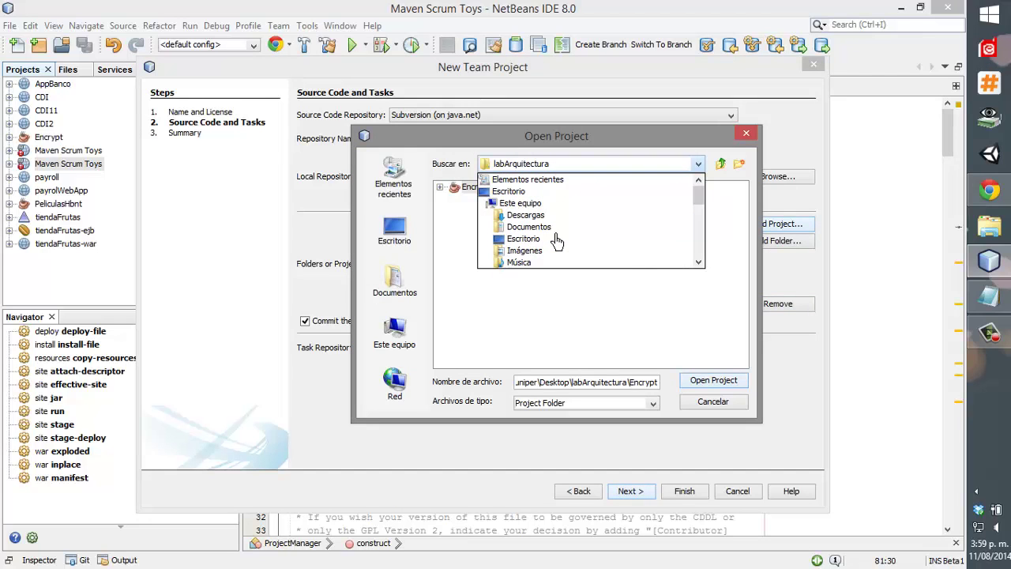
pyautogui.scroll(-1, 549, 262)
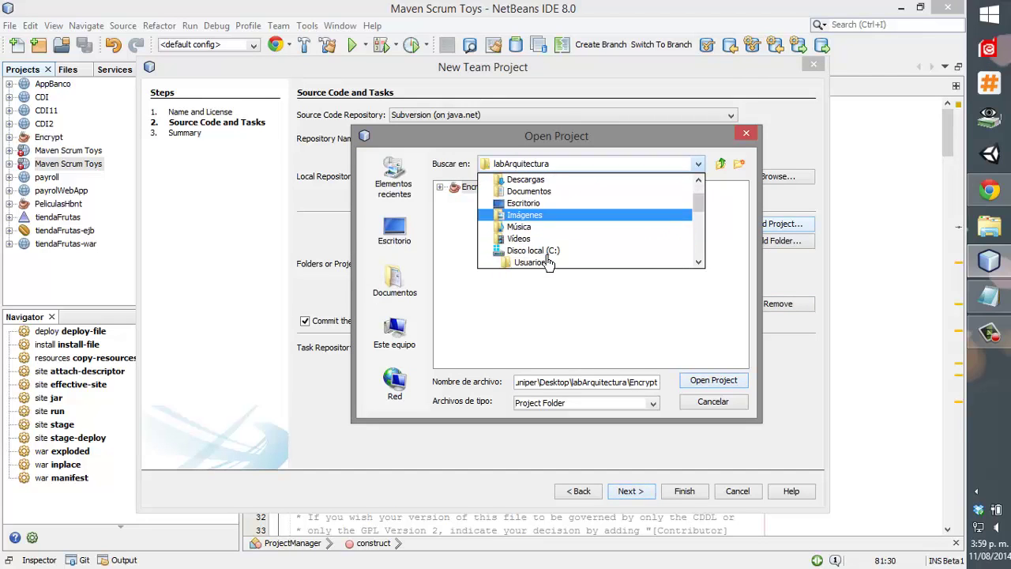
pyautogui.click(528, 191)
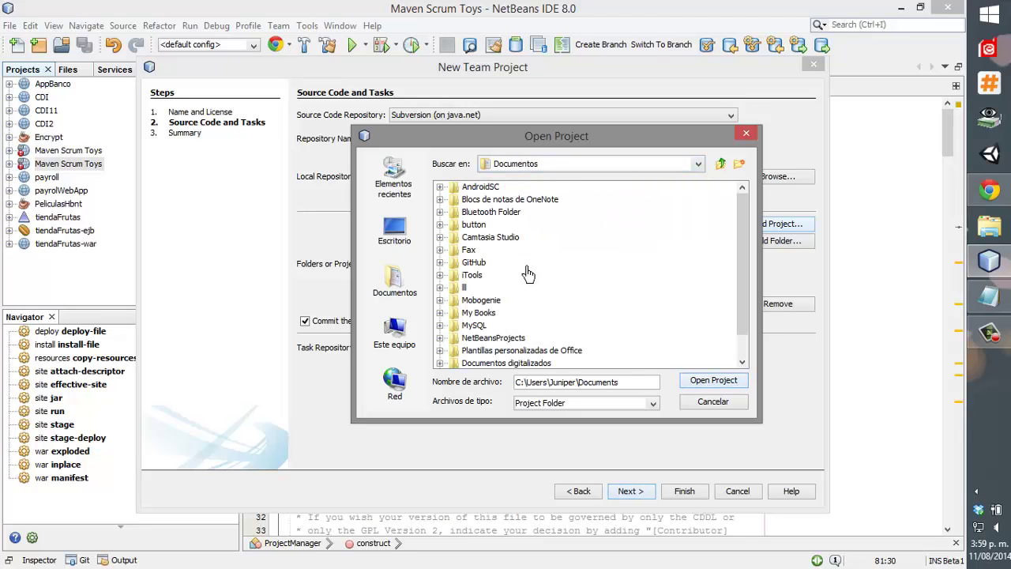
pyautogui.click(465, 288)
pyautogui.doubleClick(464, 287)
pyautogui.click(488, 188)
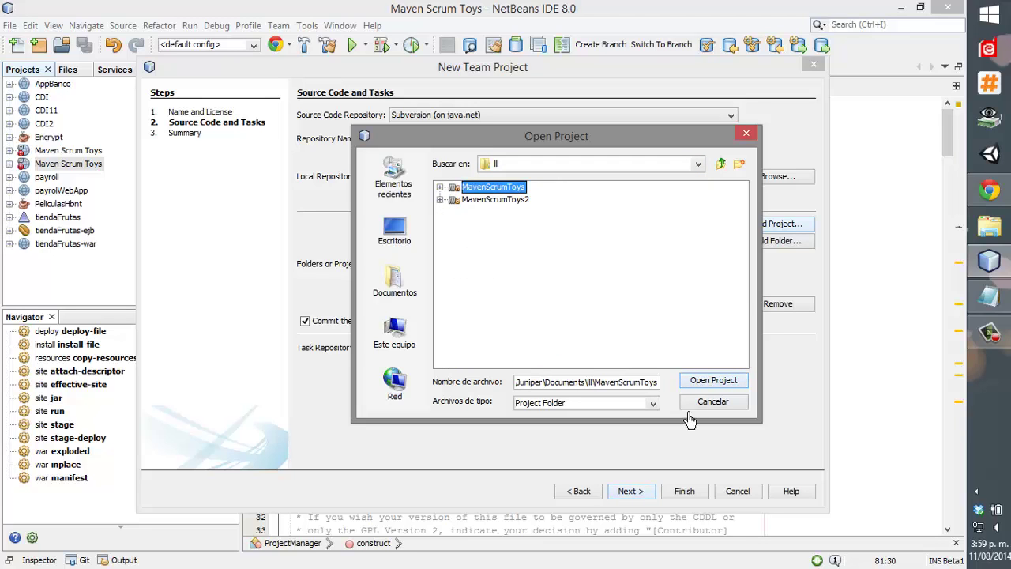
pyautogui.click(699, 380)
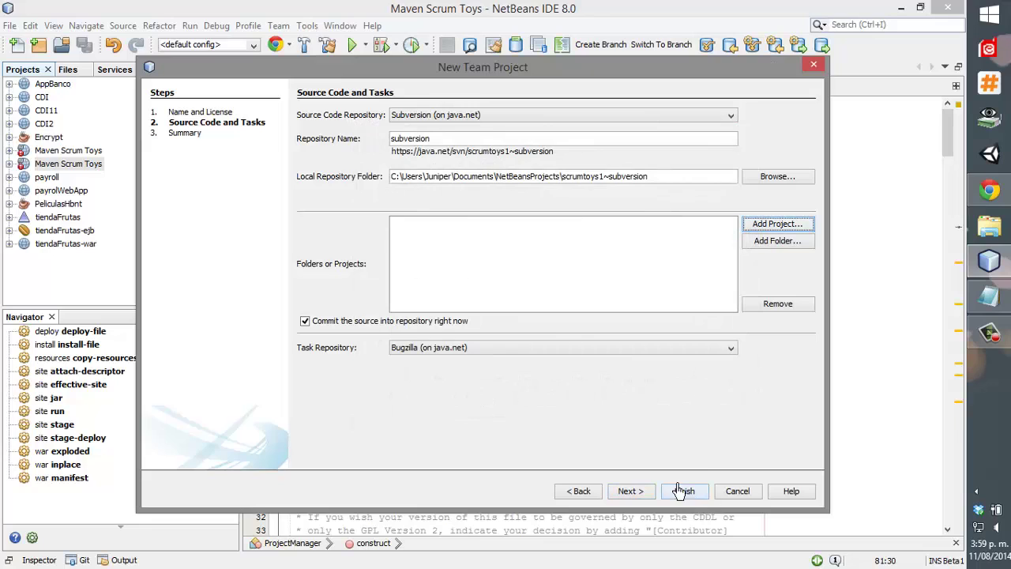
pyautogui.click(630, 491)
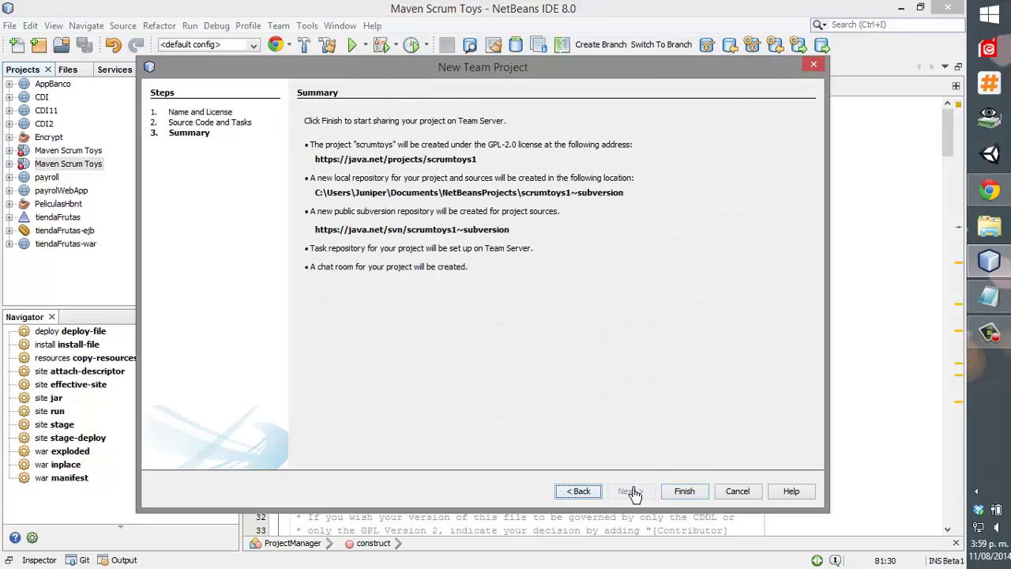
# Finish creating scrumtoys1, review the success summary, and go to its java.net page.
pyautogui.click(682, 491)
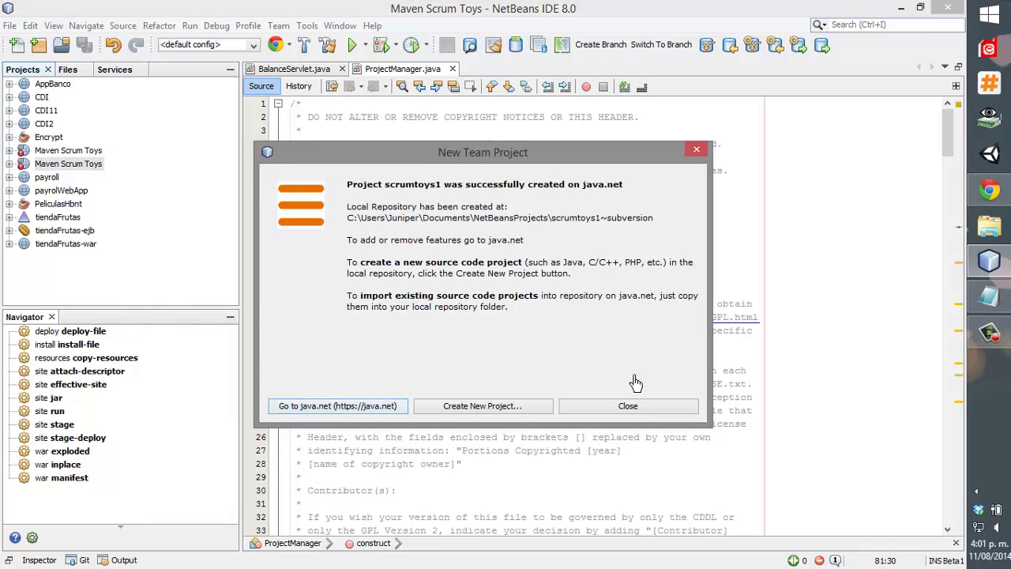
pyautogui.moveTo(357, 219); pyautogui.dragTo(467, 241)
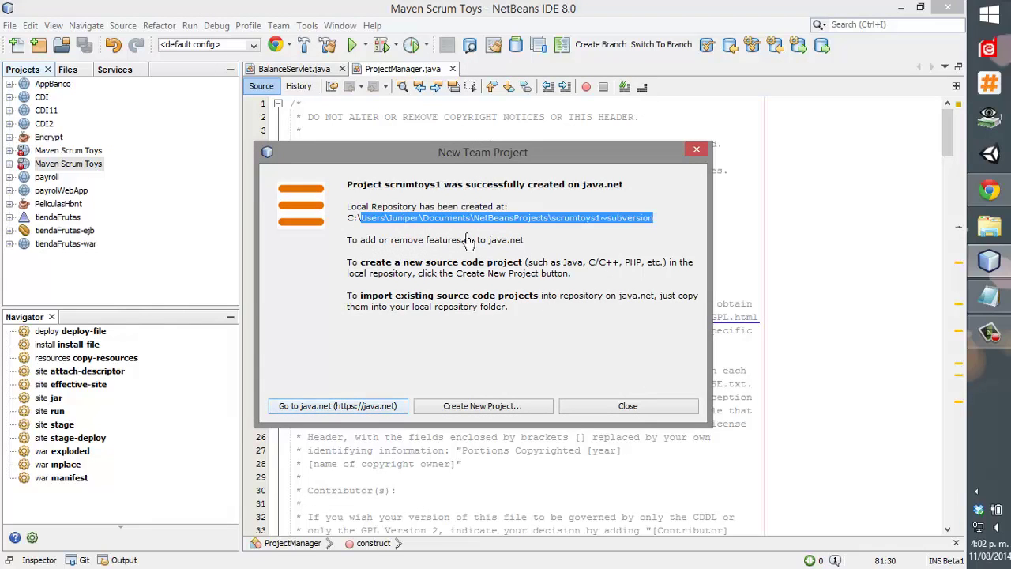
pyautogui.click(512, 244)
pyautogui.tripleClick(513, 247)
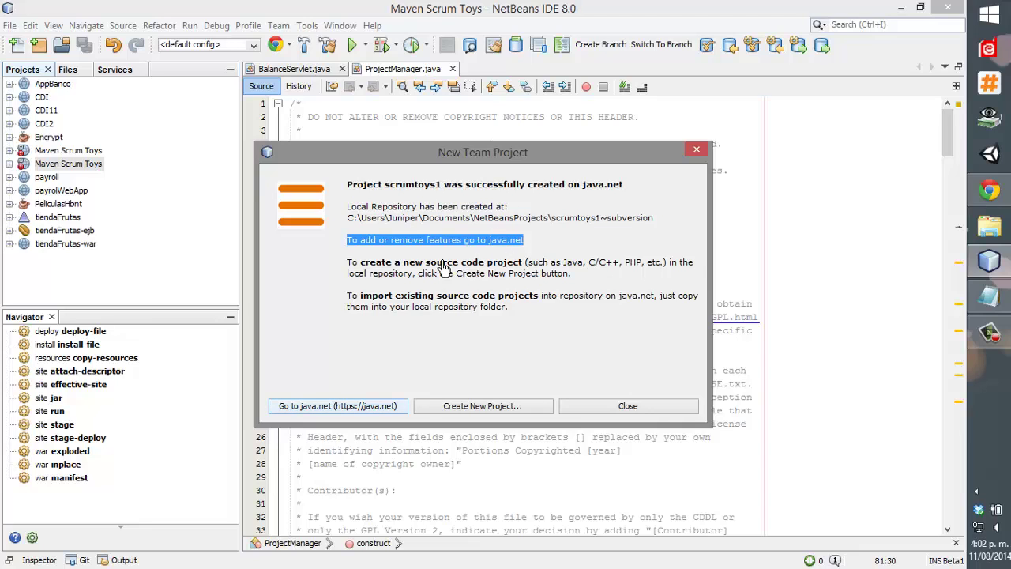
pyautogui.tripleClick(443, 268)
pyautogui.click(509, 288)
pyautogui.doubleClick(491, 306)
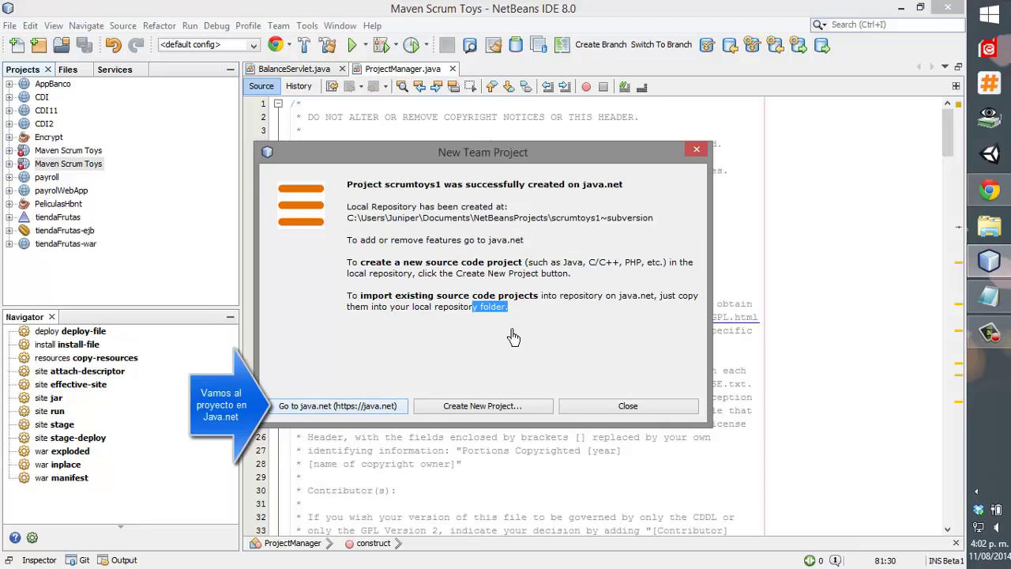
pyautogui.click(511, 338)
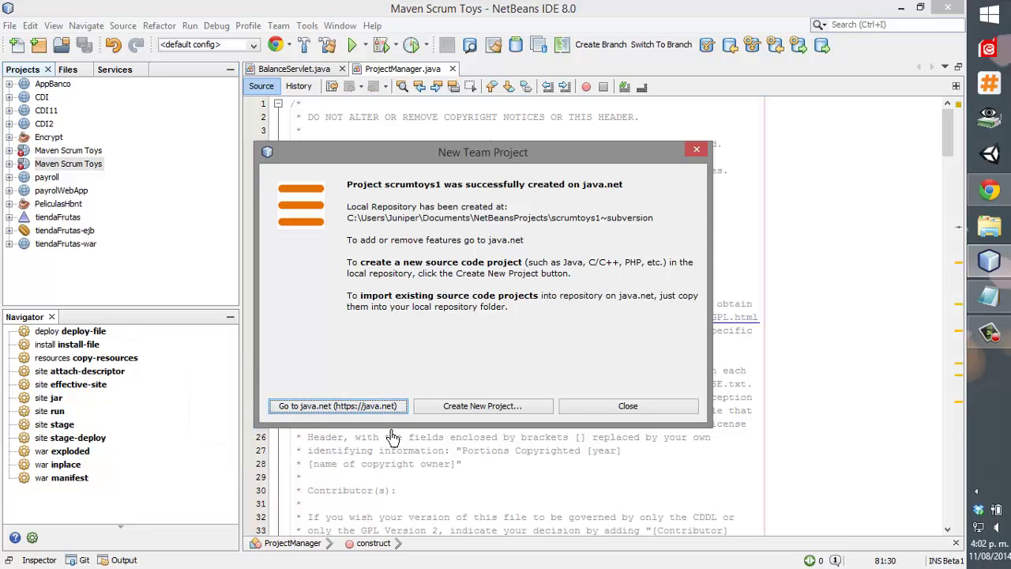
pyautogui.click(381, 410)
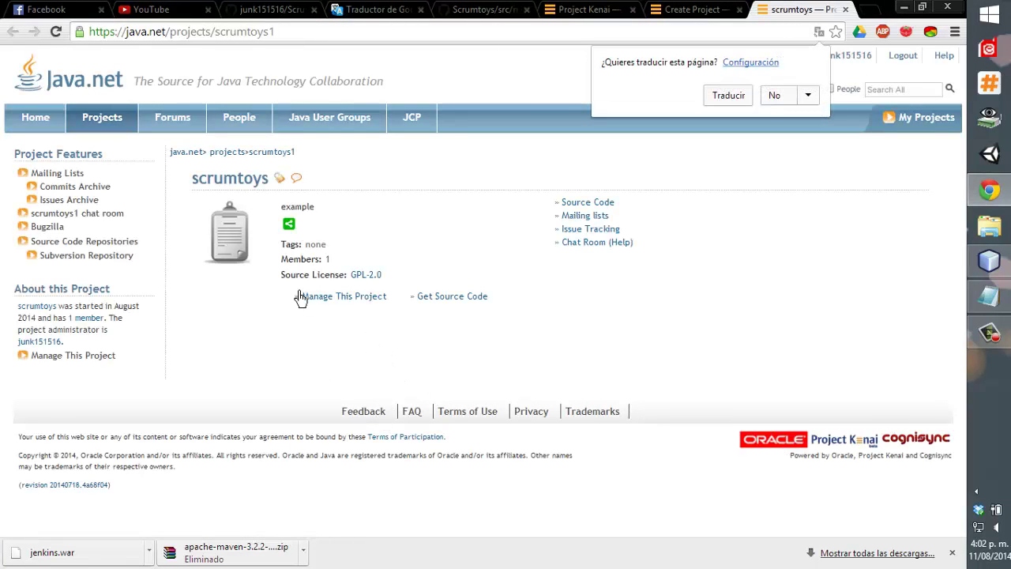
# Open the Subversion Repository details on the scrumtoys1 Source Code page.
pyautogui.moveTo(287, 269); pyautogui.dragTo(388, 281)
pyautogui.click(474, 289)
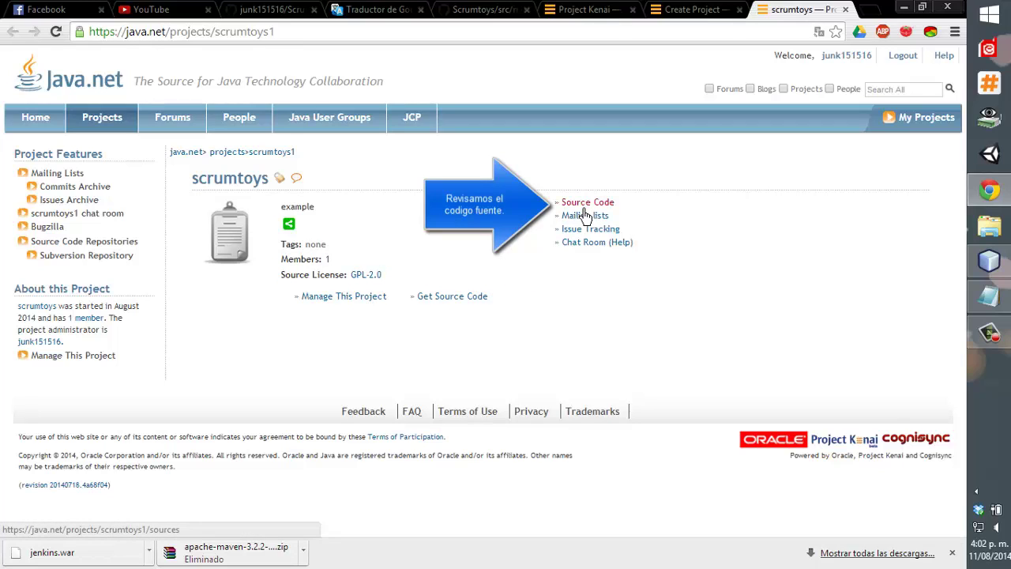
pyautogui.click(585, 204)
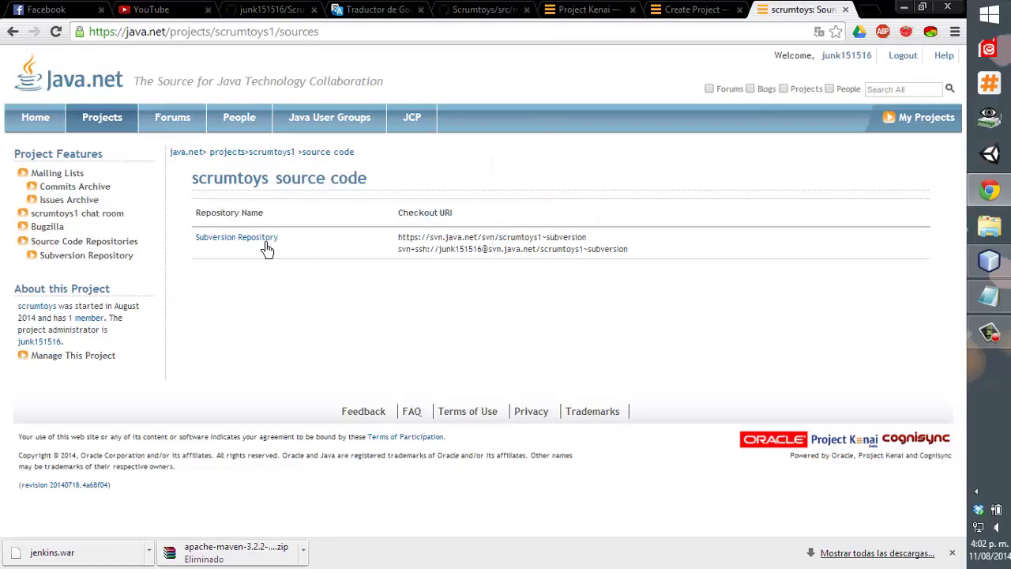
pyautogui.click(259, 245)
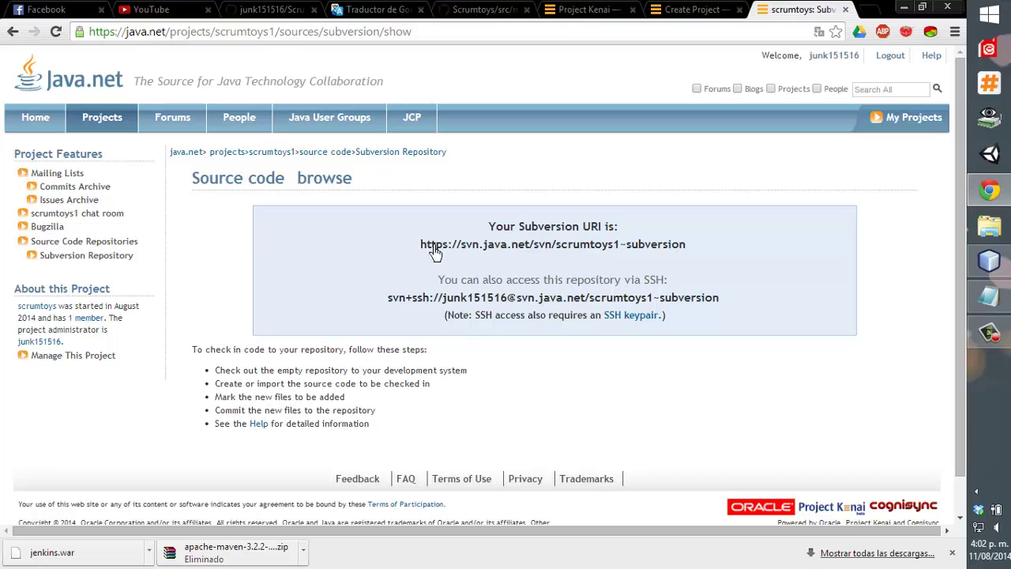
# Open the selected Subversion URI in a new browser tab and switch to it.
pyautogui.moveTo(420, 244); pyautogui.dragTo(666, 254)
pyautogui.rightClick(666, 254)
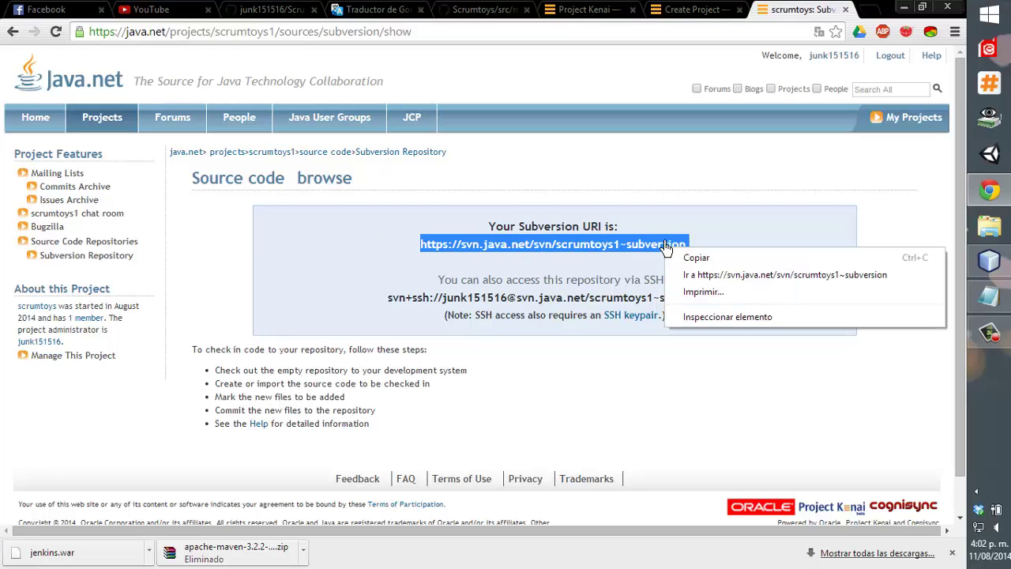
pyautogui.click(695, 274)
pyautogui.click(715, 9)
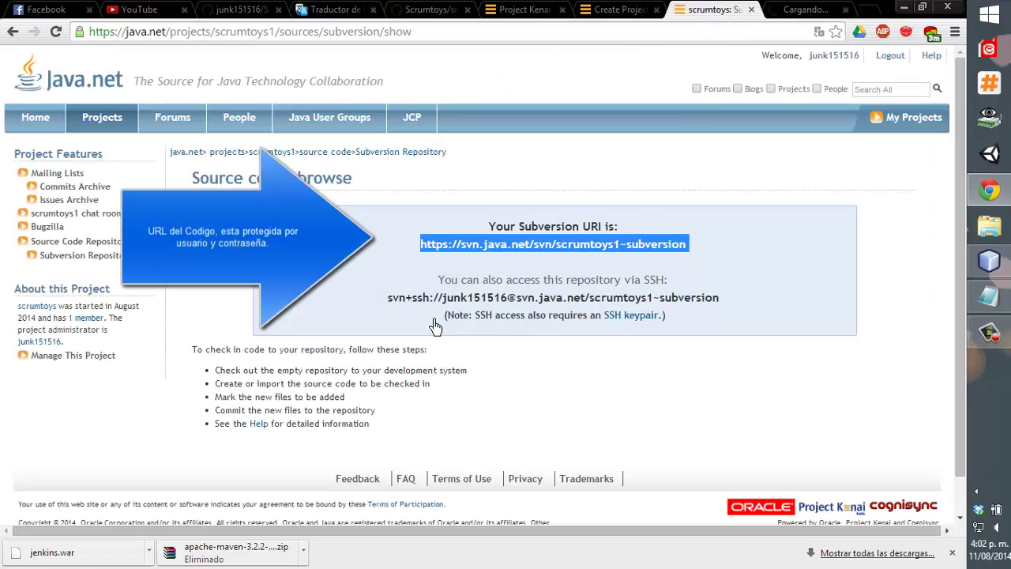
pyautogui.moveTo(432, 320); pyautogui.dragTo(695, 319)
pyautogui.click(695, 318)
pyautogui.click(785, 10)
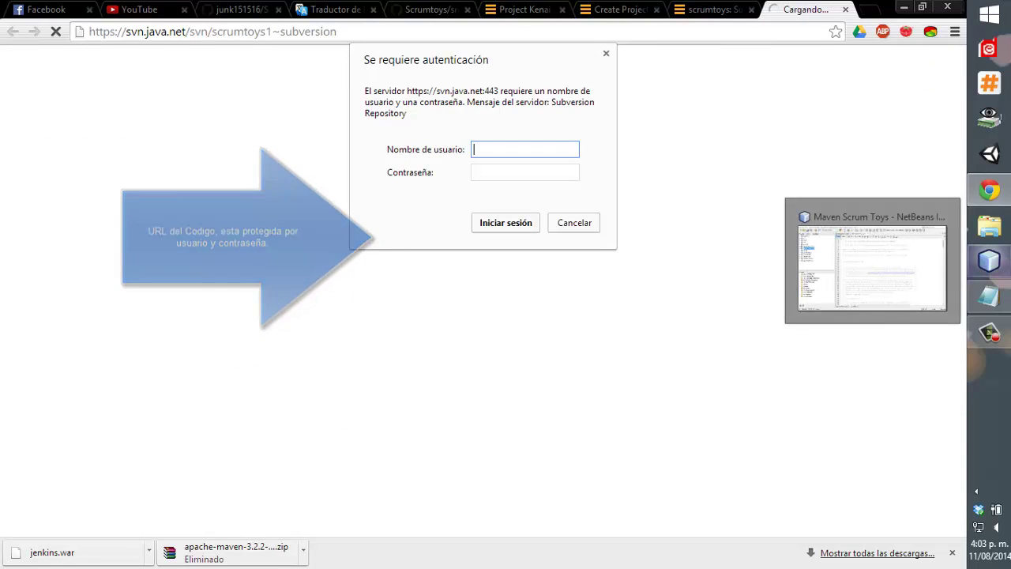
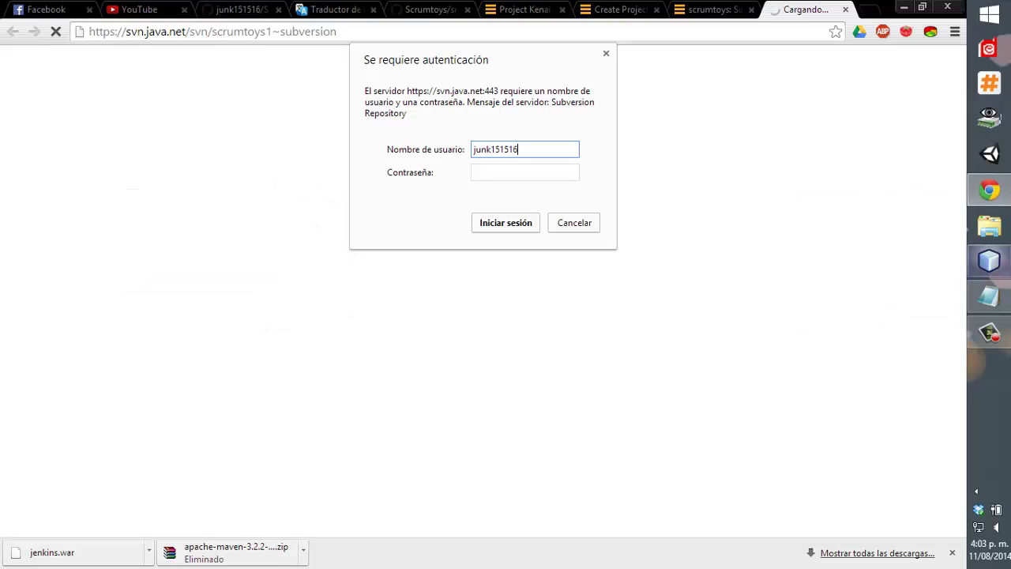
# Sign in with username and password, save the password, and view the empty Revision 0 root.
pyautogui.click(524, 172)
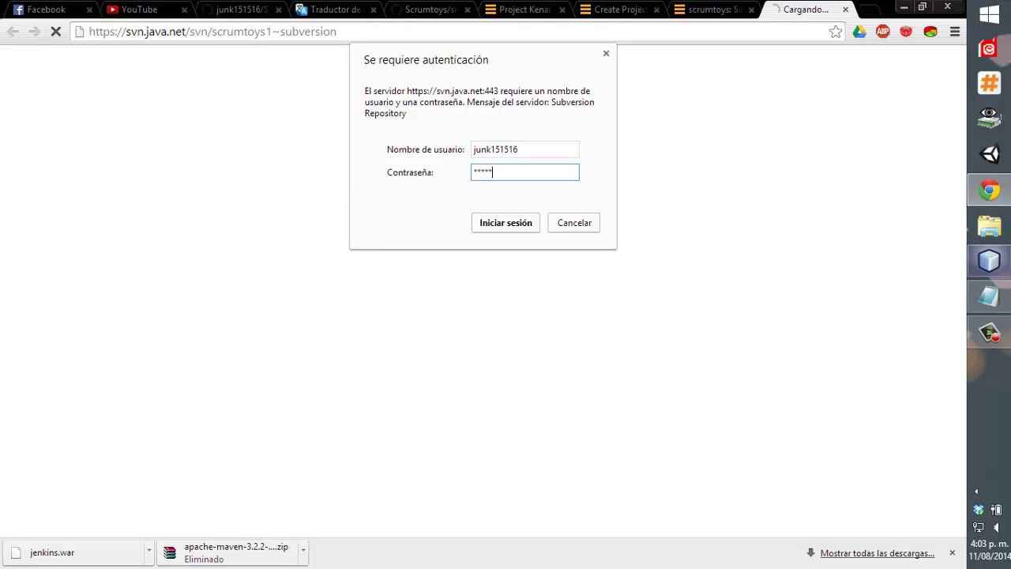
pyautogui.press('Return')
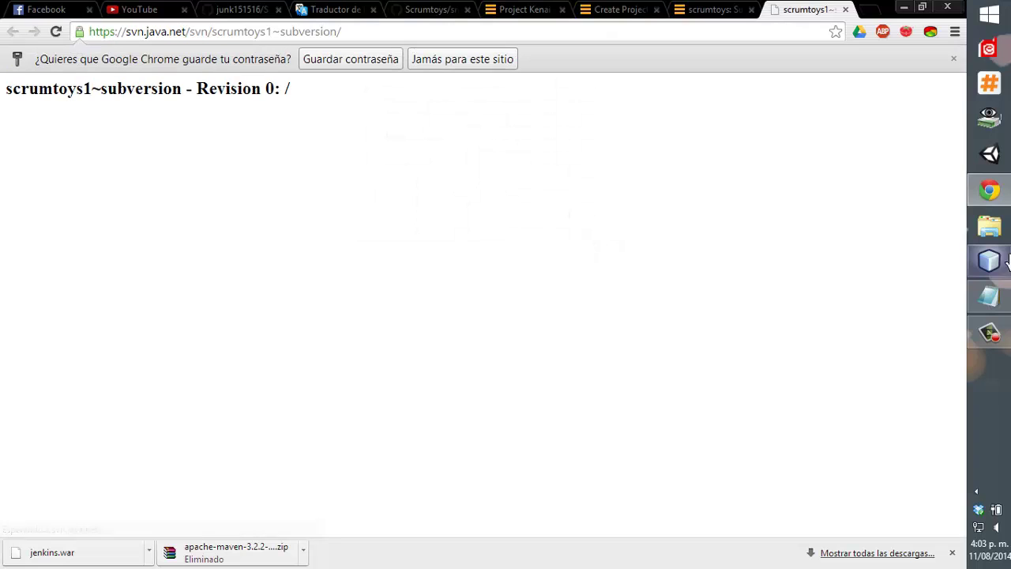
pyautogui.click(348, 60)
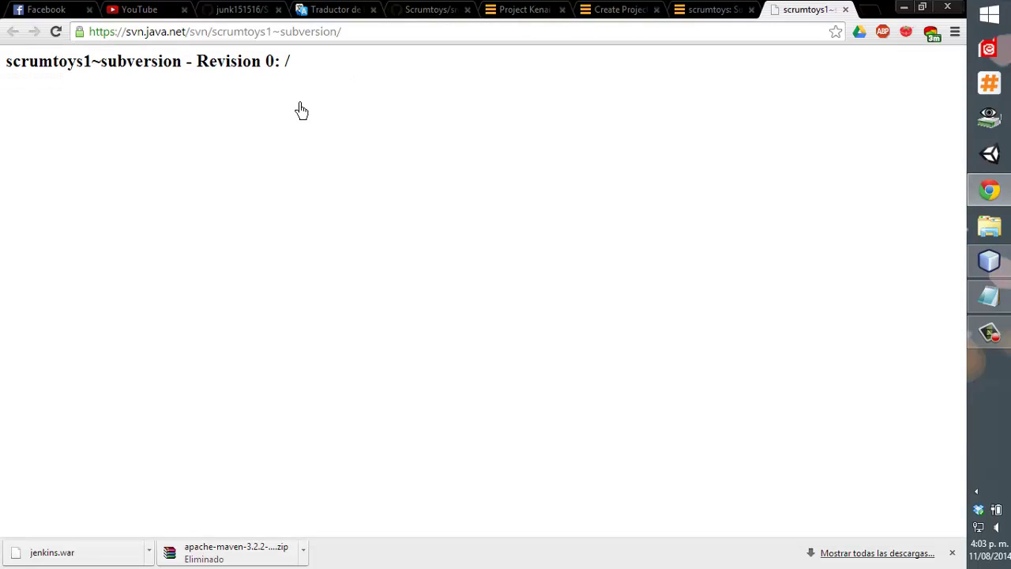
pyautogui.click(356, 35)
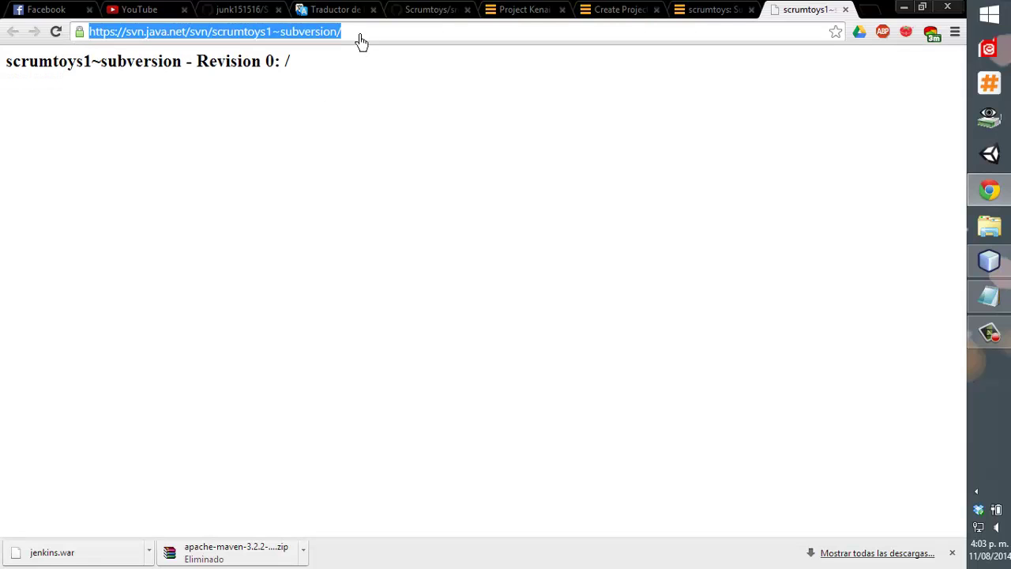
pyautogui.click(357, 35)
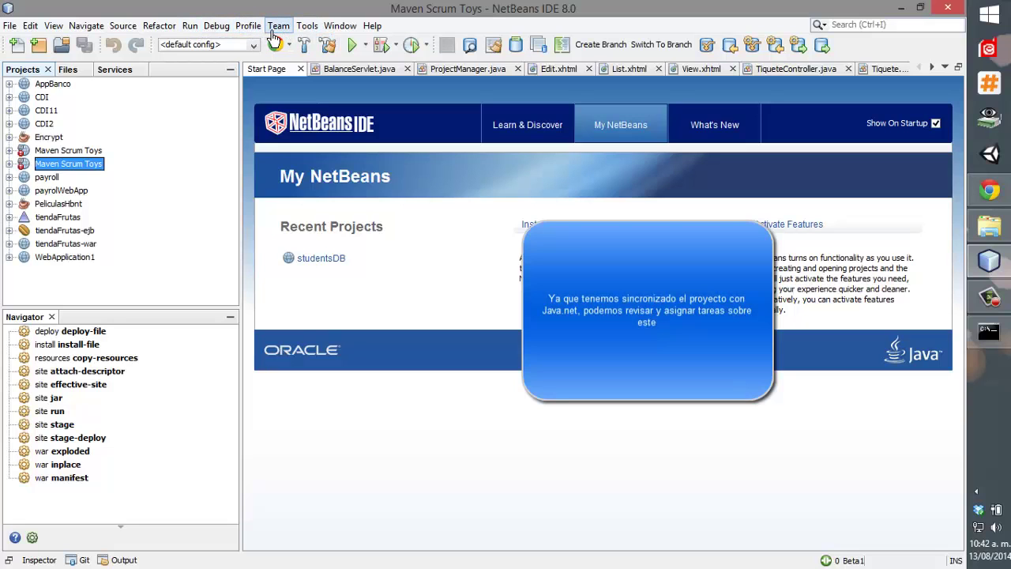
# Show the scrumtoys Team window with Members, Tasks and Sources expanded, selecting Subversion Repository Browse.
pyautogui.click(340, 25)
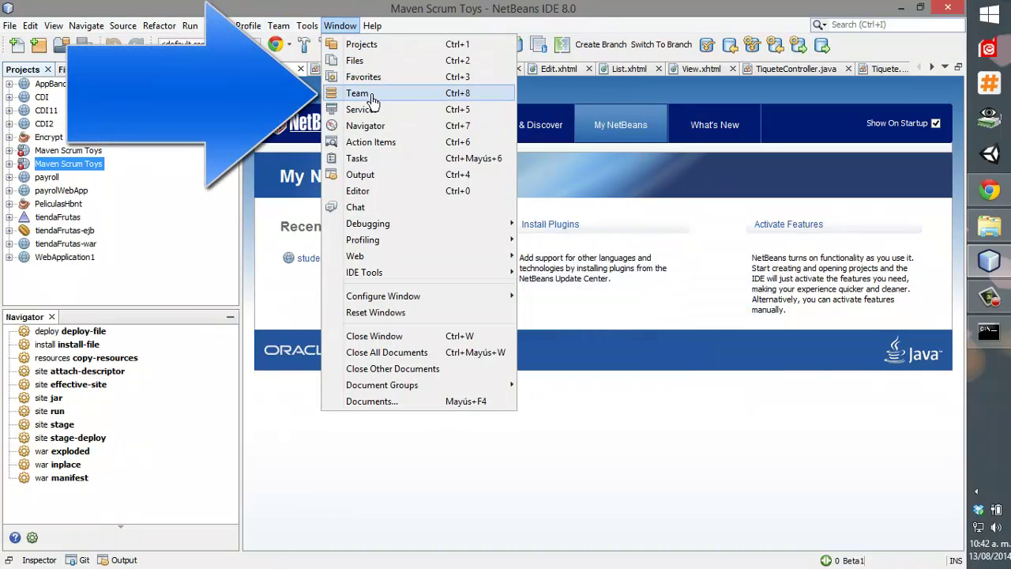
pyautogui.click(372, 93)
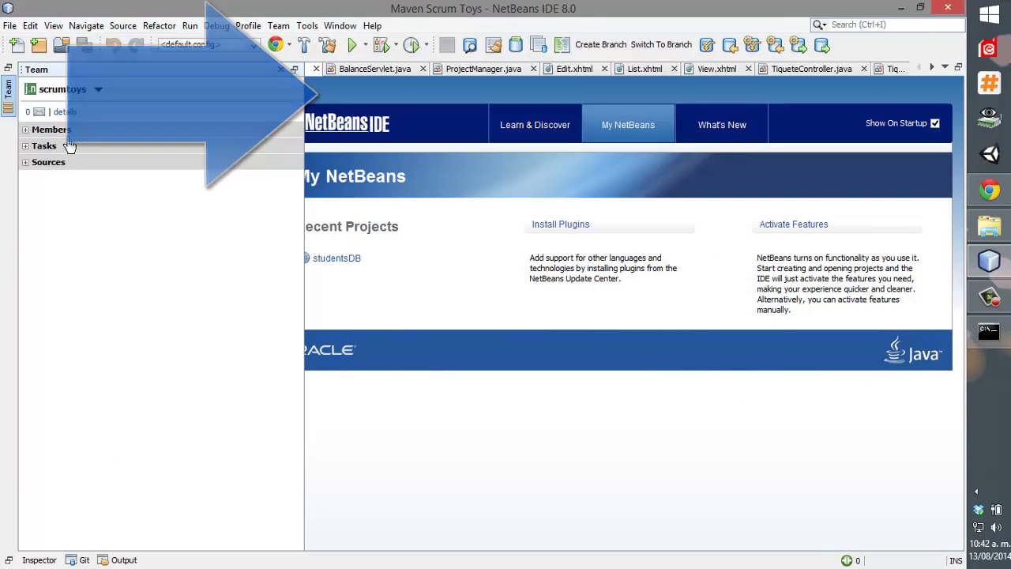
pyautogui.click(26, 130)
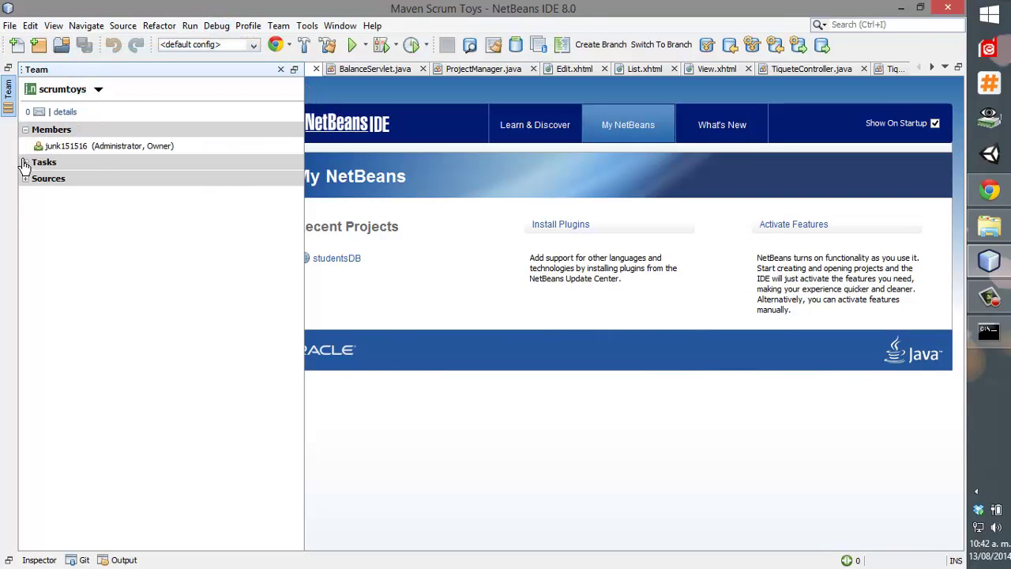
pyautogui.click(25, 163)
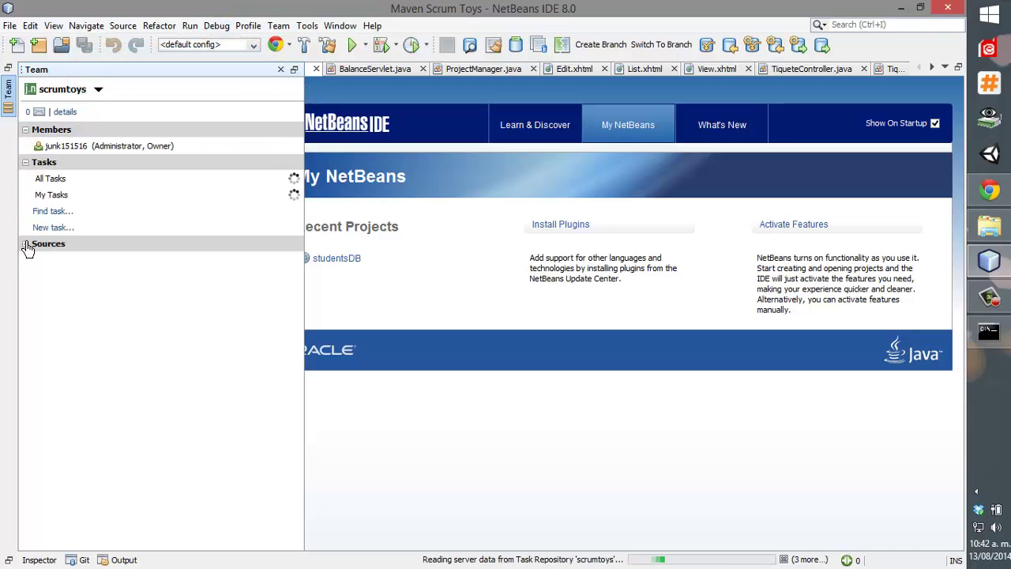
pyautogui.click(25, 244)
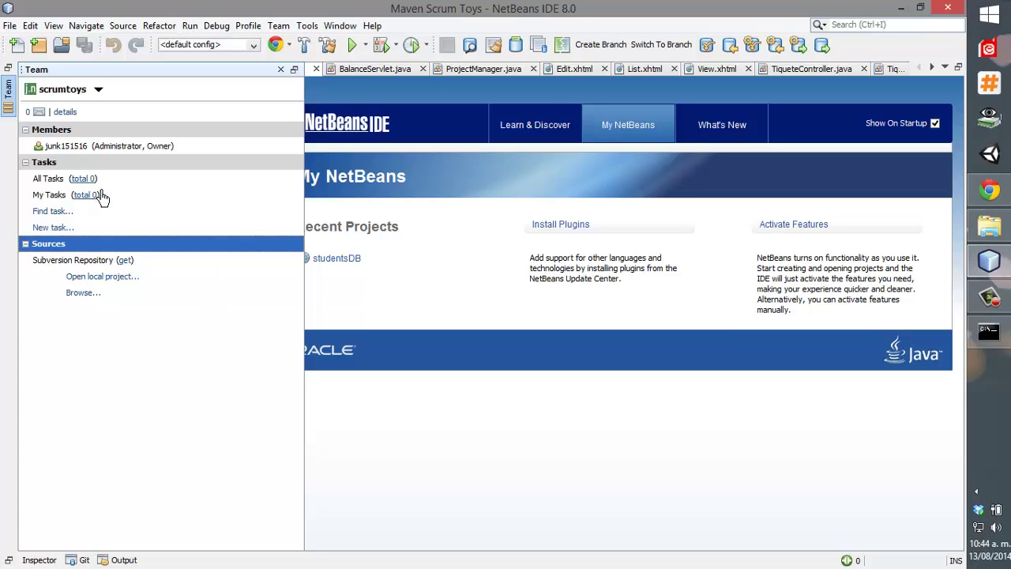
pyautogui.click(92, 263)
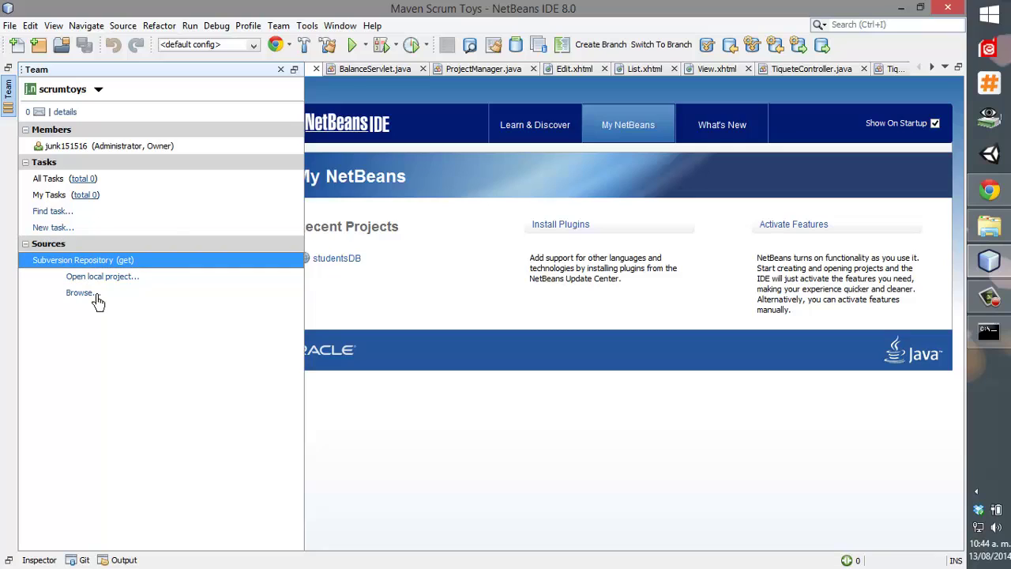
pyautogui.click(121, 293)
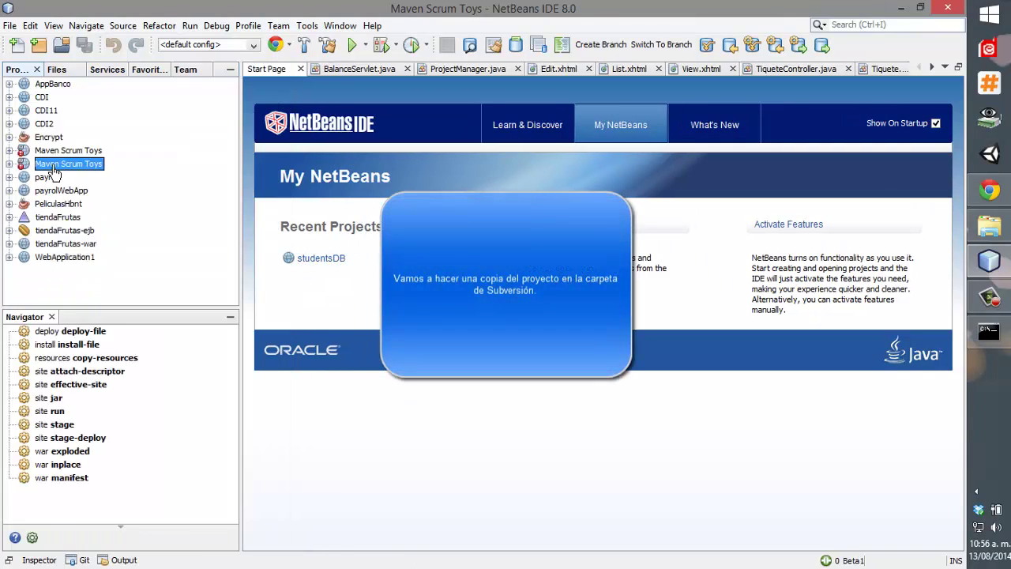
# Copy the Maven Scrum Toys project into Documentos\NetBeansProjects\scrumtoys1~subversion.
pyautogui.rightClick(54, 163)
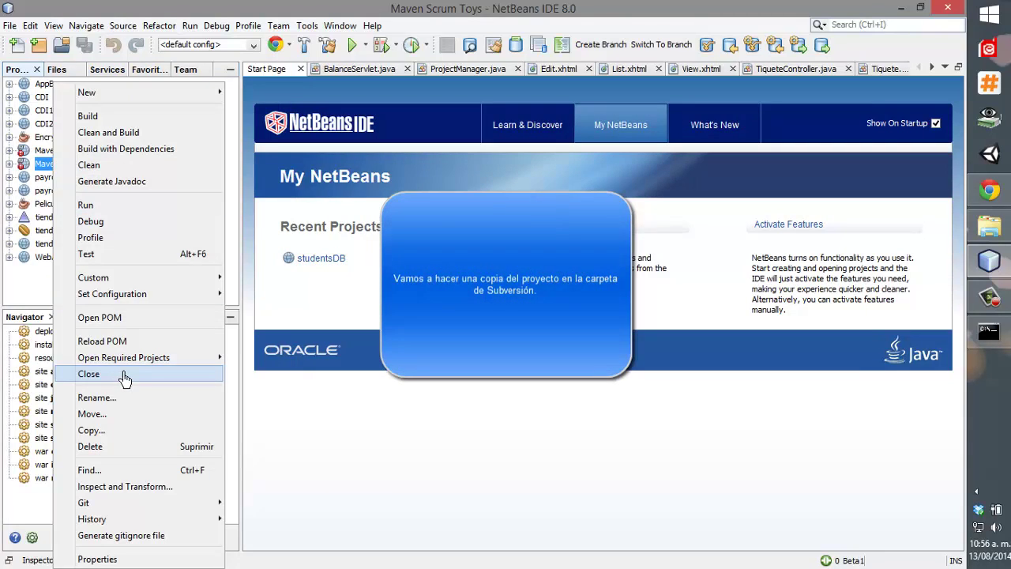
pyautogui.click(113, 431)
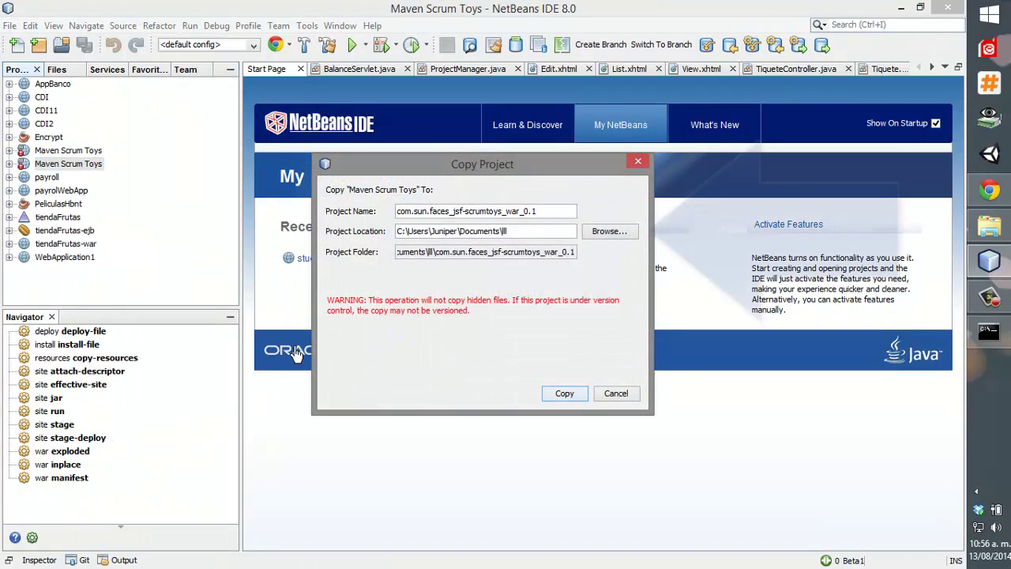
pyautogui.click(594, 232)
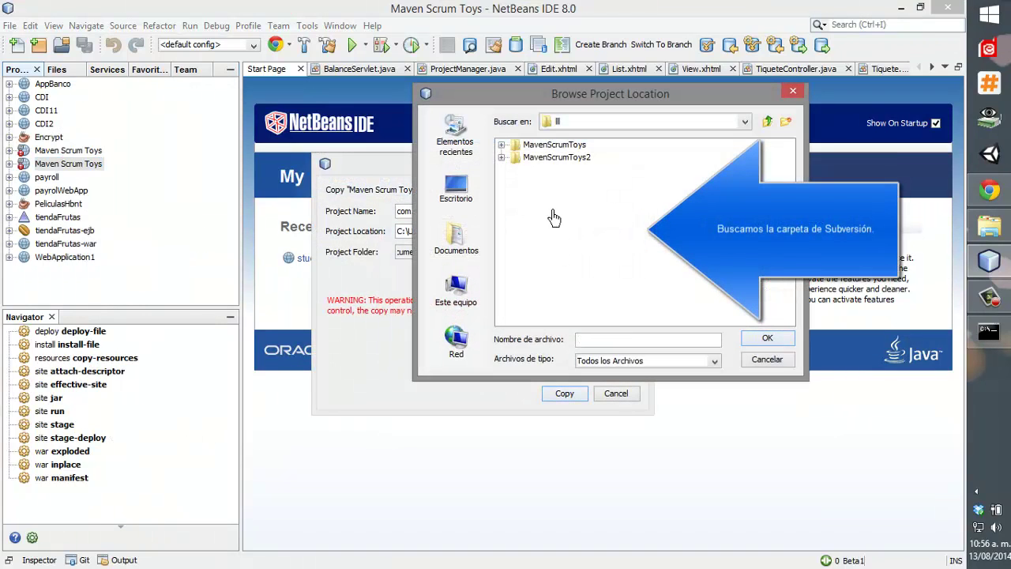
pyautogui.click(743, 121)
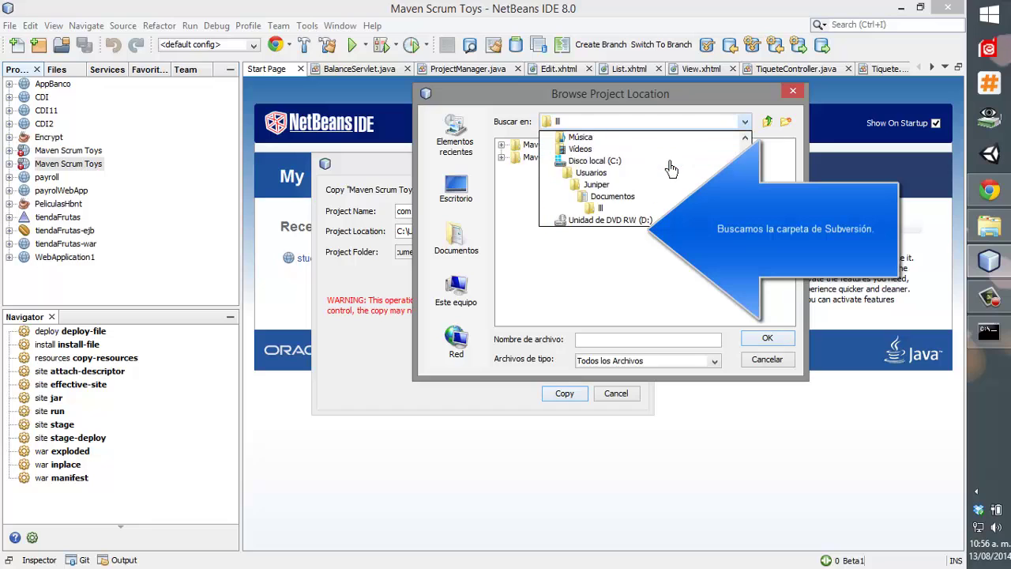
pyautogui.click(613, 196)
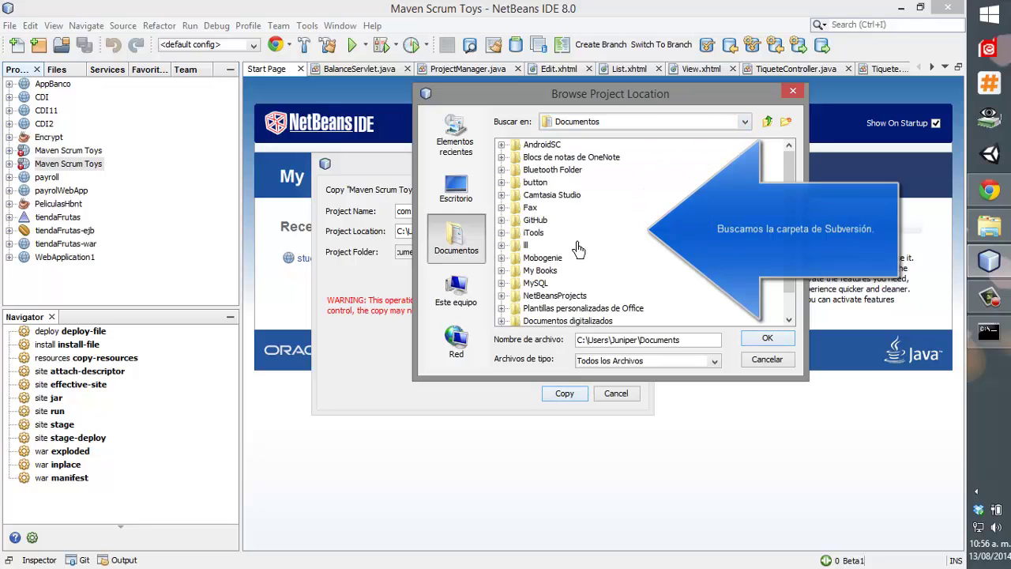
pyautogui.doubleClick(555, 297)
pyautogui.click(562, 248)
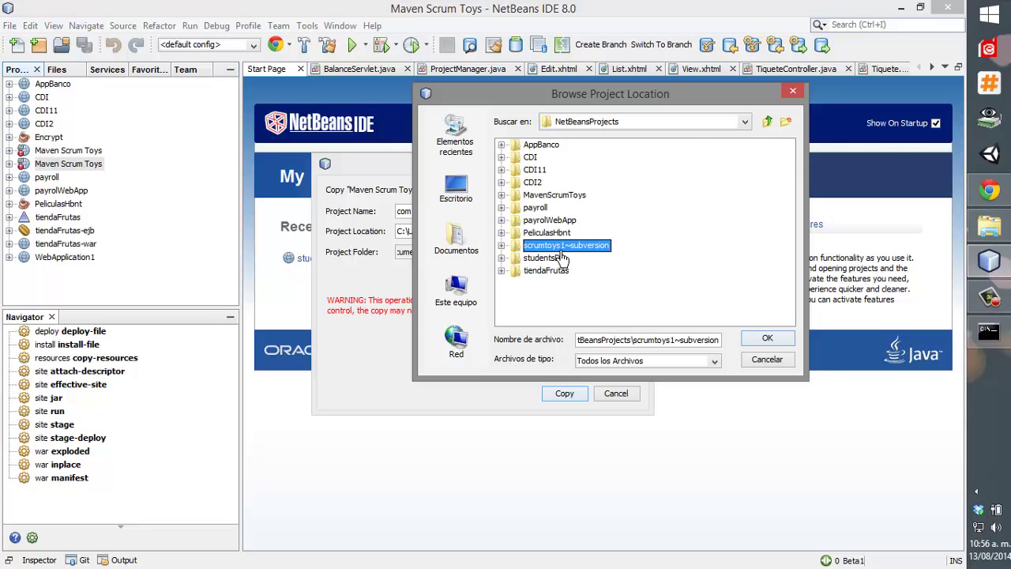
pyautogui.click(766, 339)
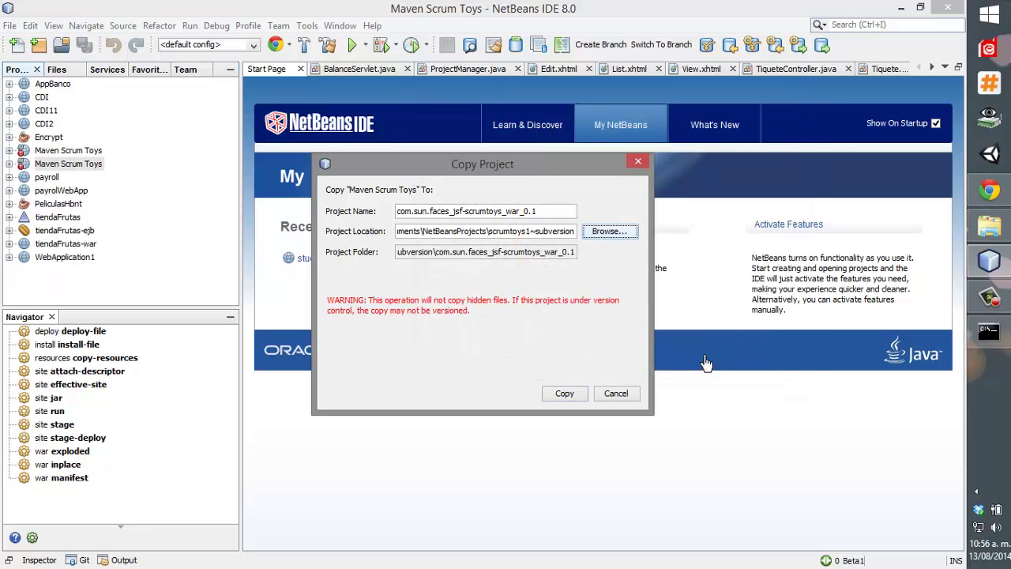
pyautogui.click(582, 398)
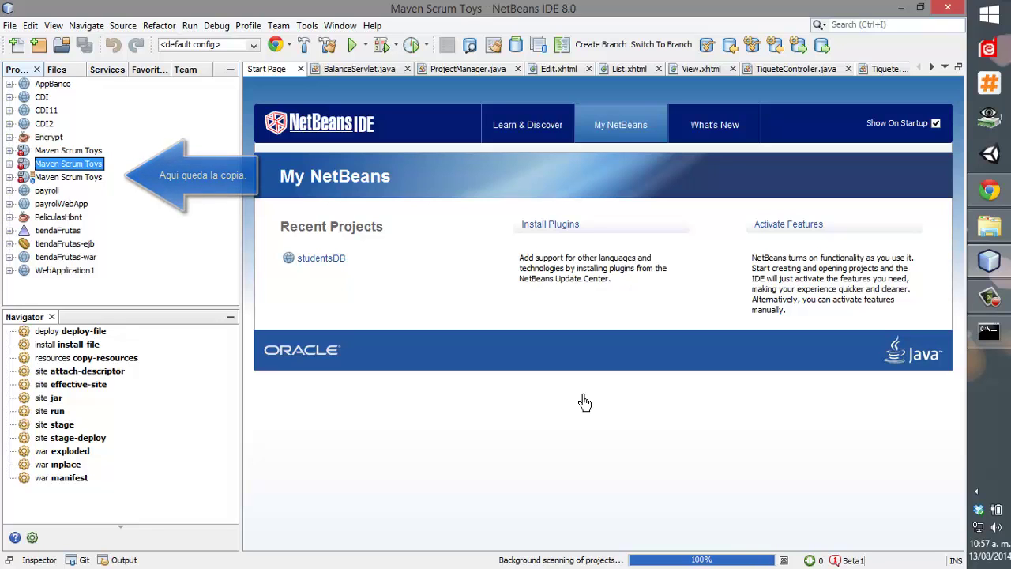
# Check in the Favorites tab that the copy contains src and pom.xml.
pyautogui.press('Down')
pyautogui.click(144, 69)
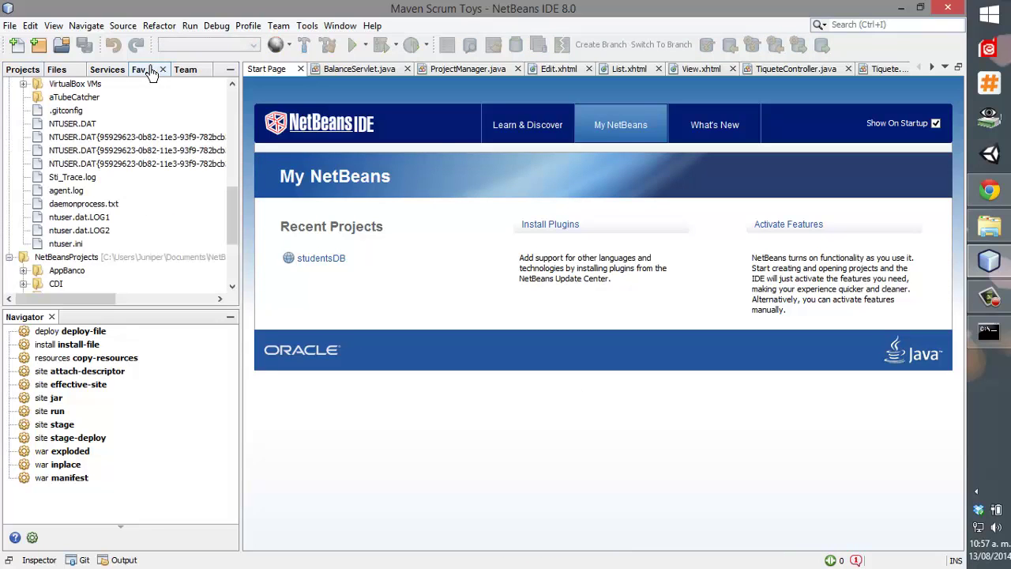
pyautogui.scroll(-3, 127, 237)
pyautogui.click(90, 259)
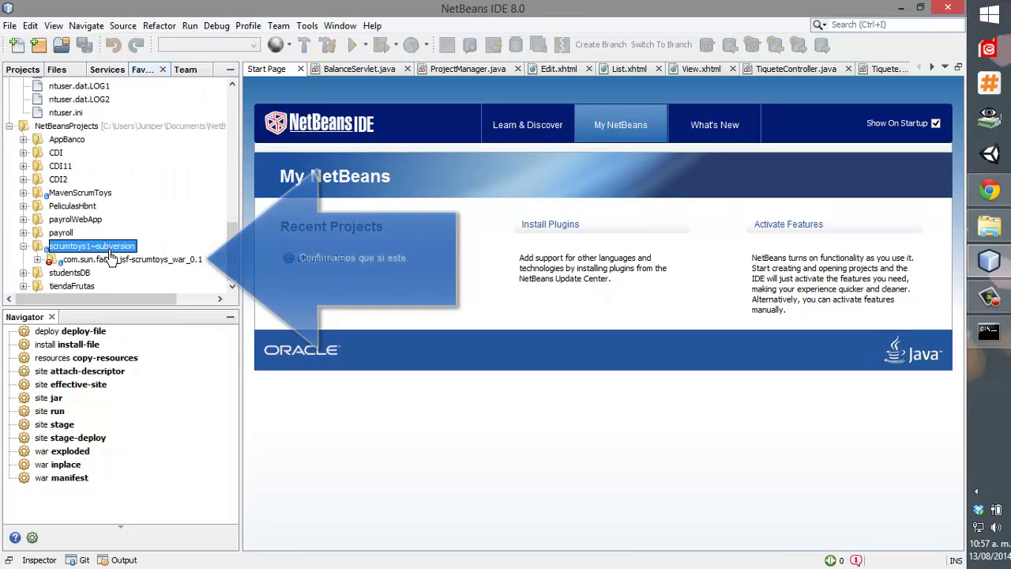
pyautogui.click(37, 260)
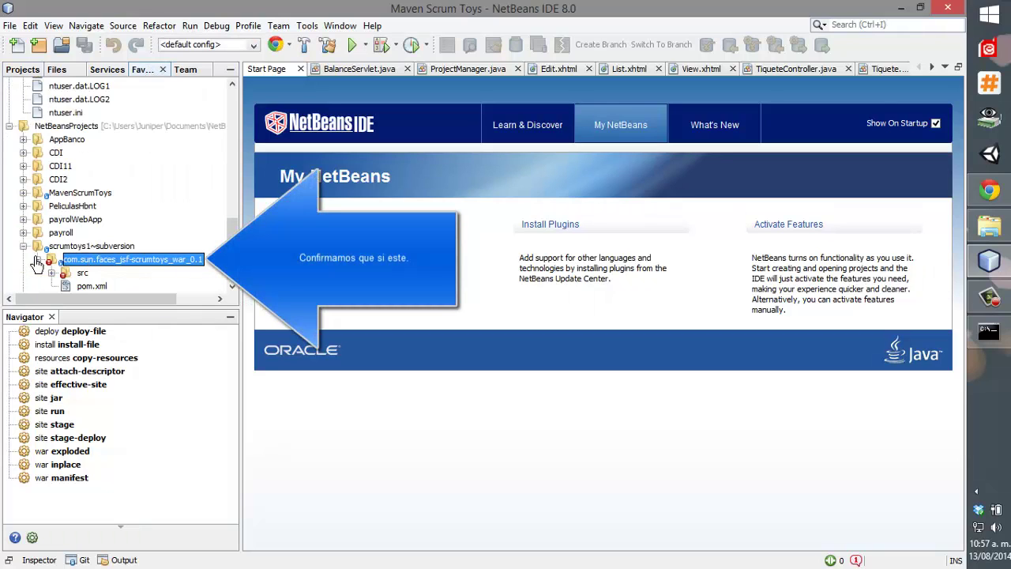
pyautogui.scroll(-1, 41, 256)
pyautogui.click(37, 234)
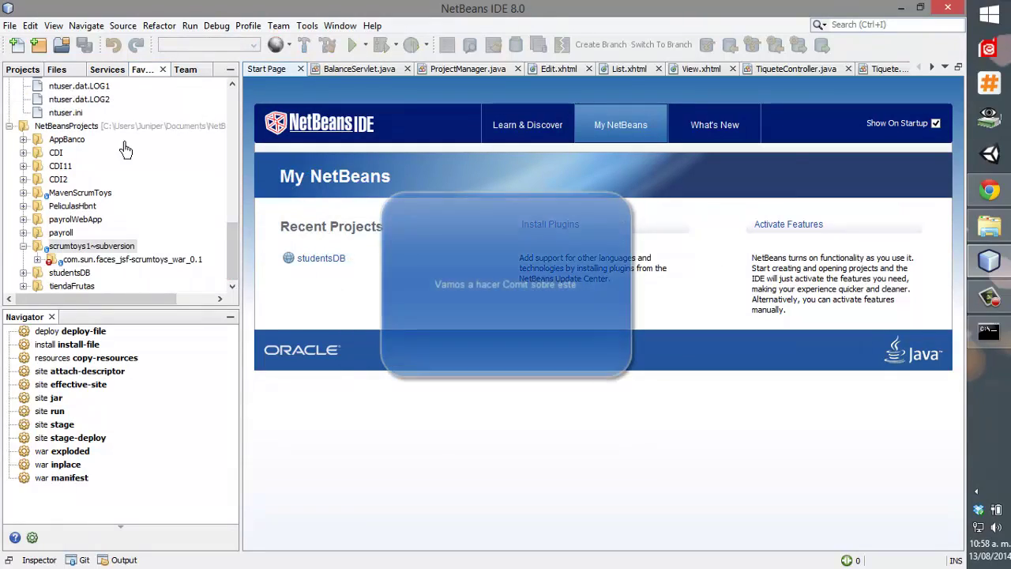
# Commit the scrumtoys1~subversion folder to Subversion without linking a task.
pyautogui.rightClick(86, 248)
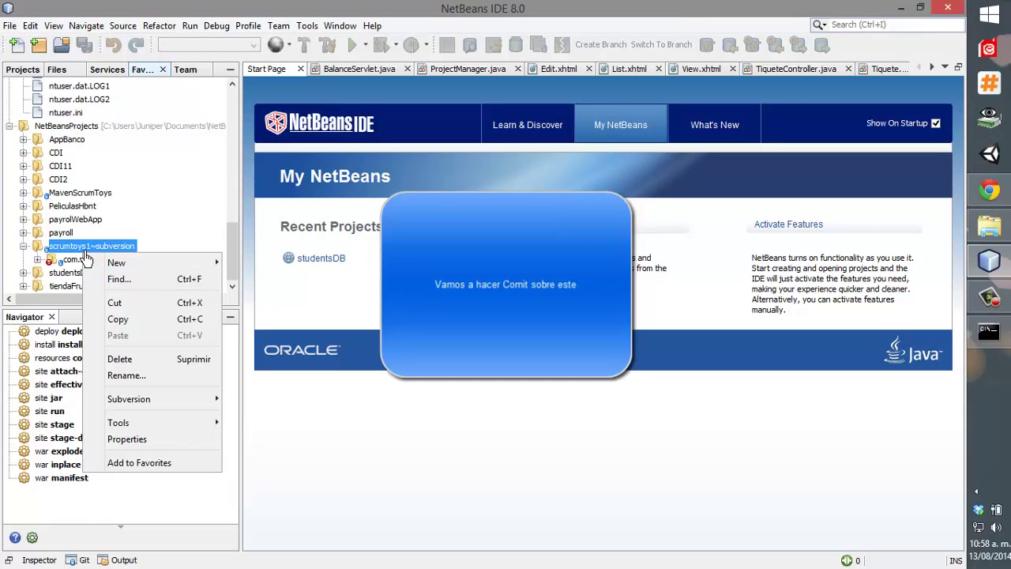
pyautogui.moveTo(172, 404)
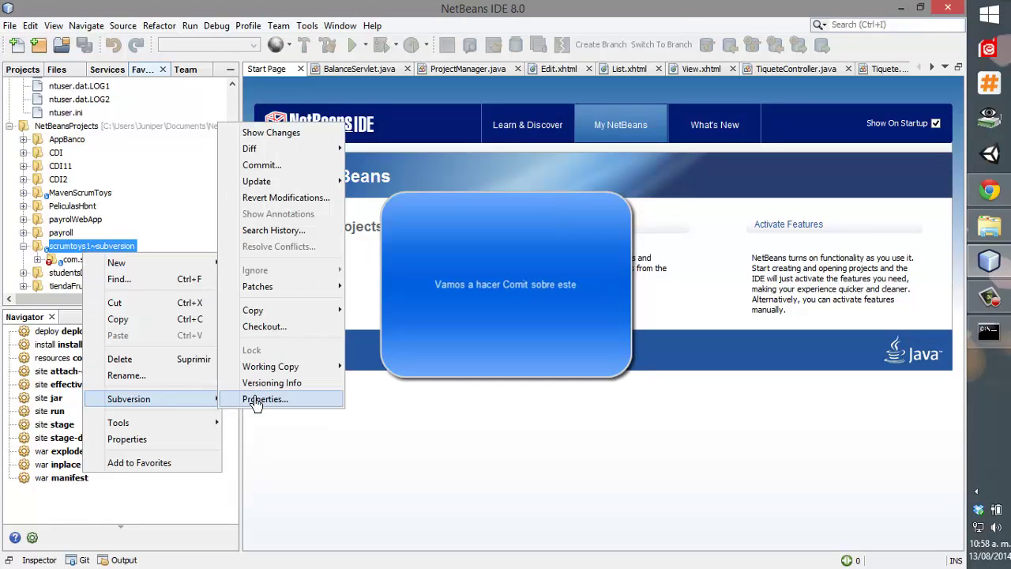
pyautogui.moveTo(308, 150)
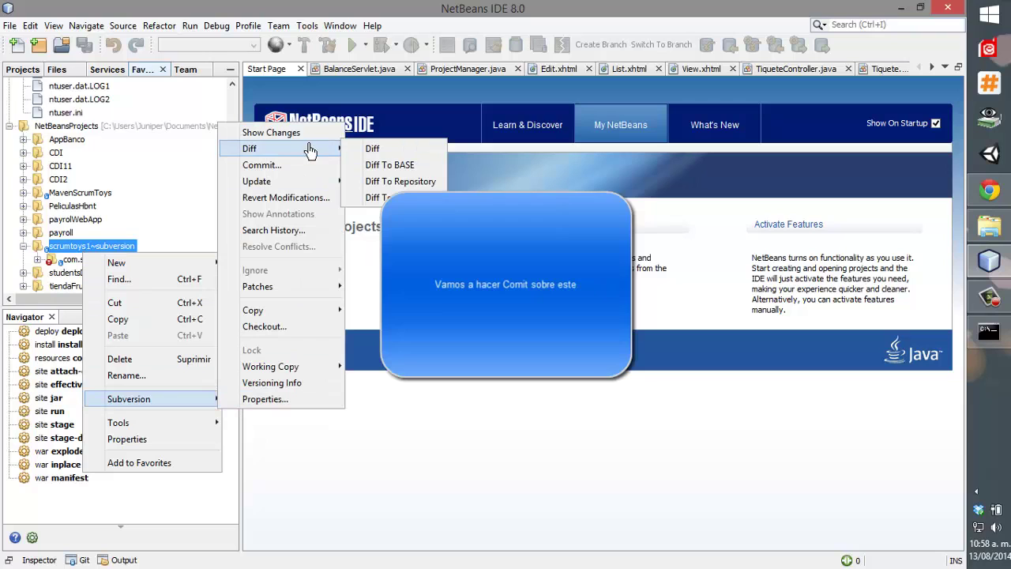
pyautogui.click(261, 165)
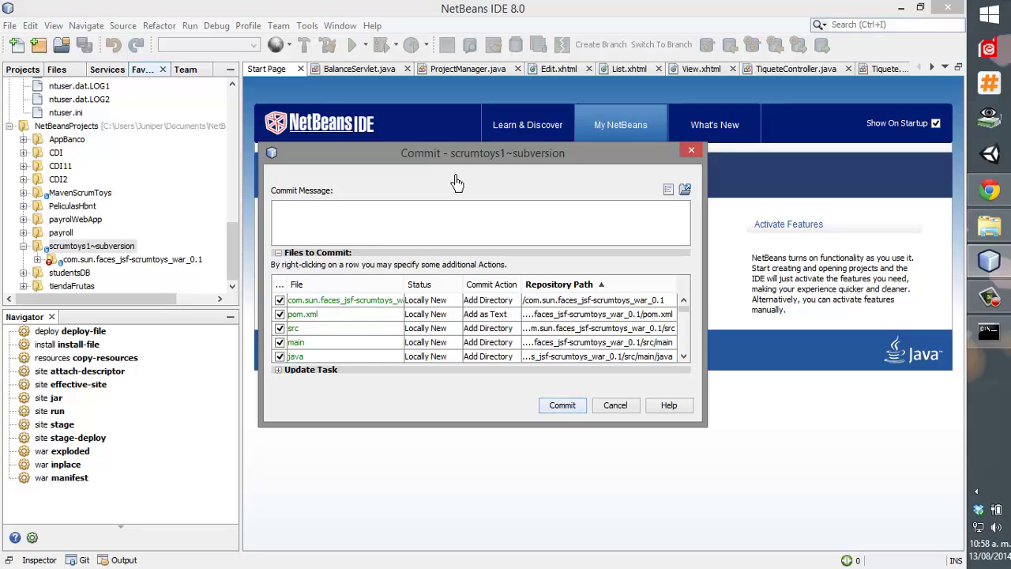
pyautogui.click(278, 369)
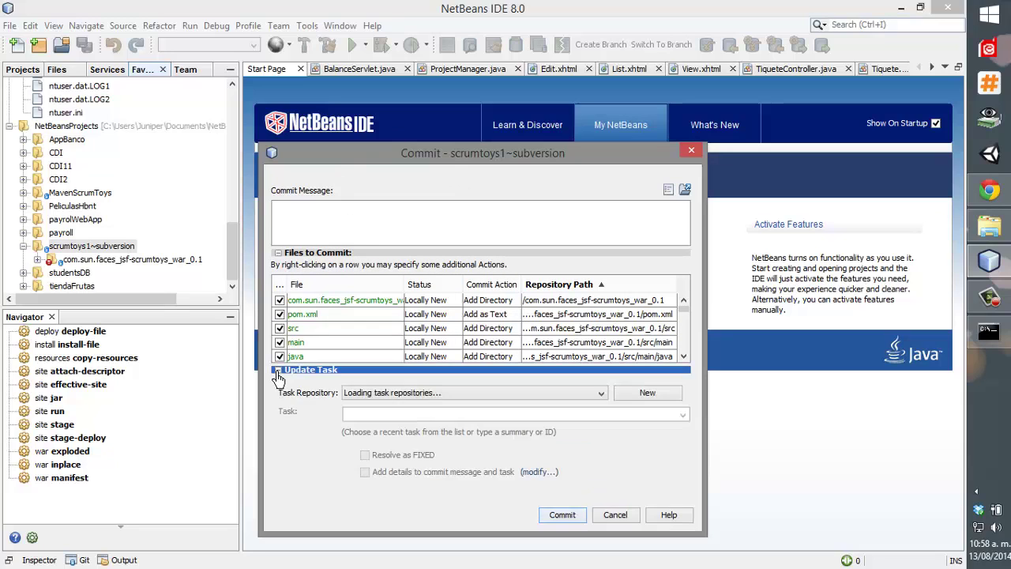
pyautogui.click(565, 521)
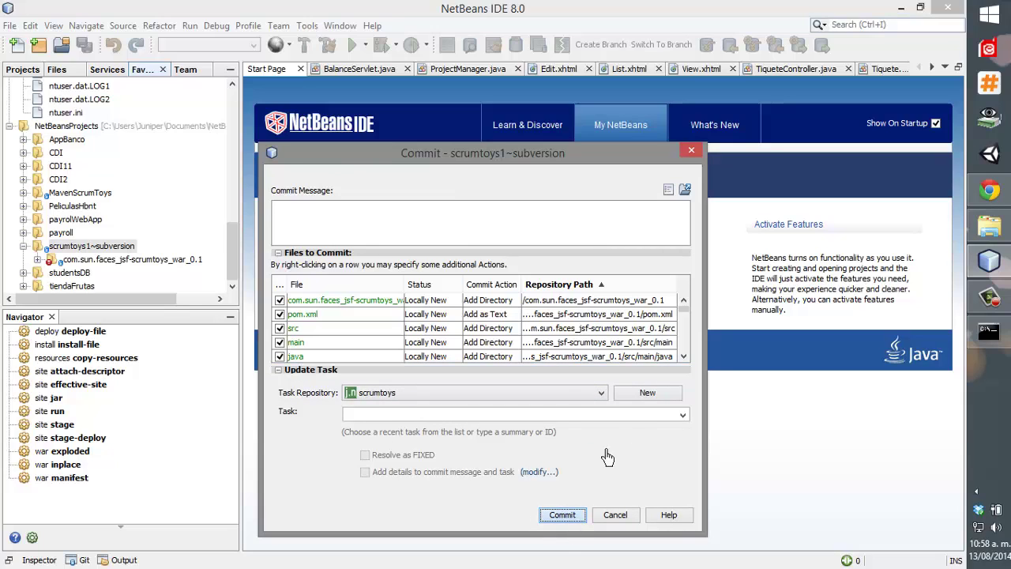
pyautogui.click(683, 416)
pyautogui.click(683, 415)
pyautogui.click(562, 514)
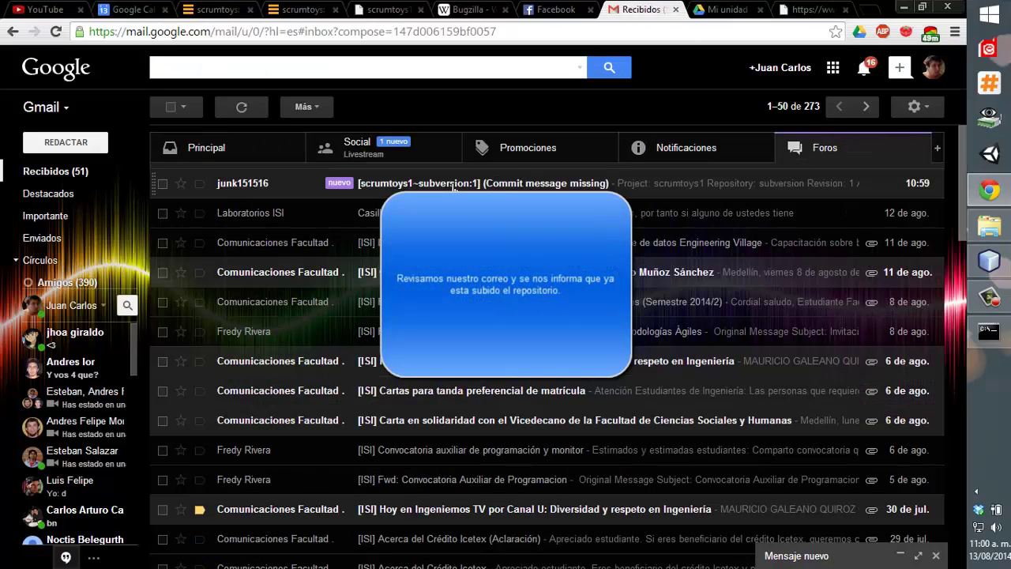
# Read the commit notification email, then reload the project's java.net repository page.
pyautogui.click(454, 183)
pyautogui.scroll(-15, 454, 316)
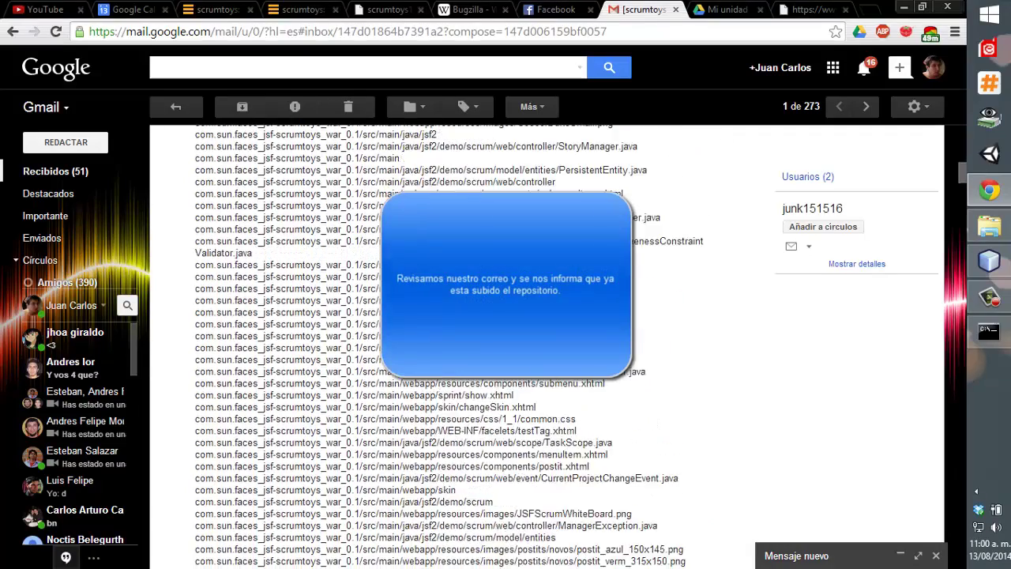
pyautogui.scroll(-10, 454, 316)
pyautogui.click(303, 9)
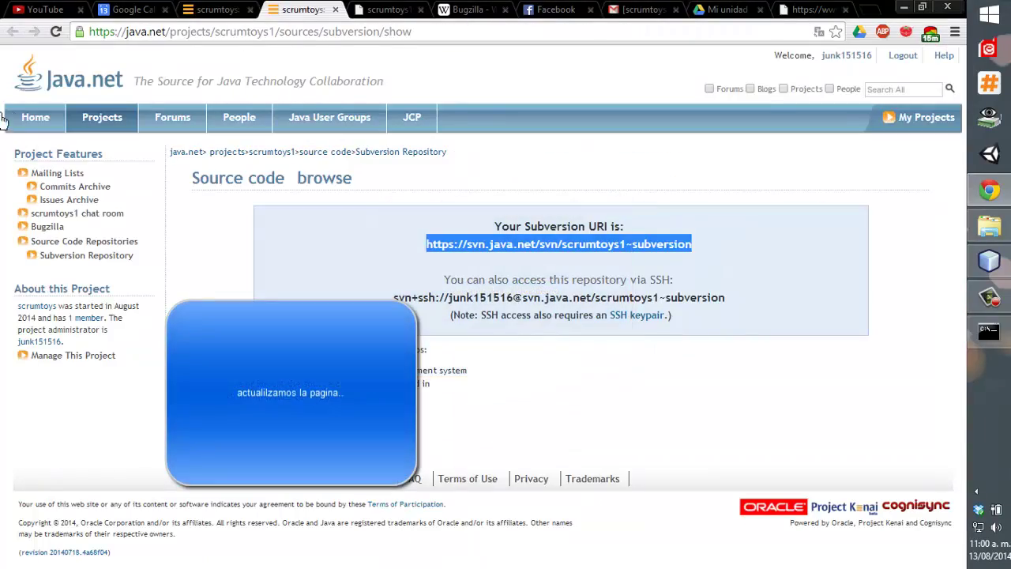
pyautogui.click(52, 32)
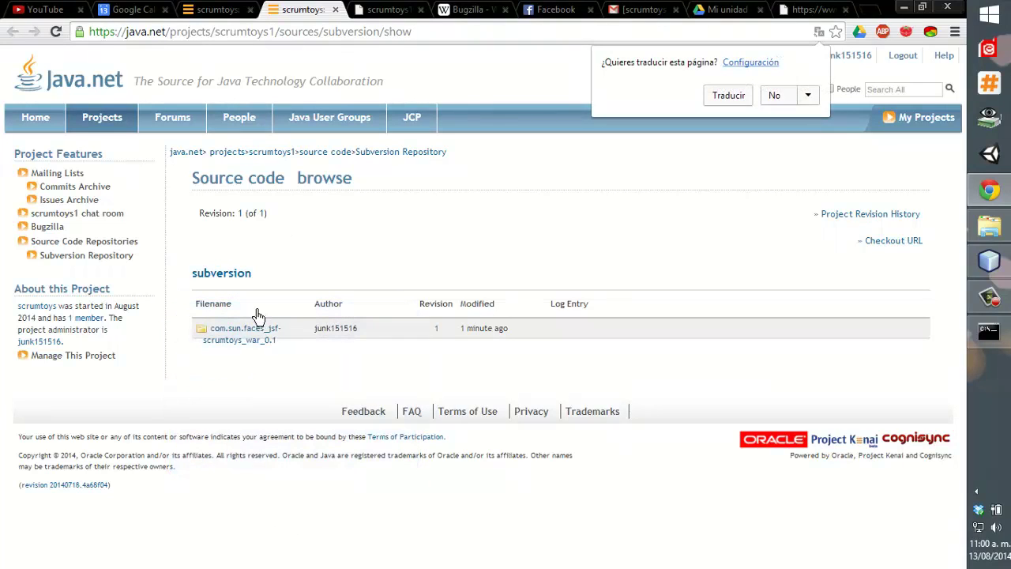
# Browse com.sun.faces_jsf-scrumtoys_war_0.1/src/main, view the Checkout URL, and show revision history.
pyautogui.click(235, 338)
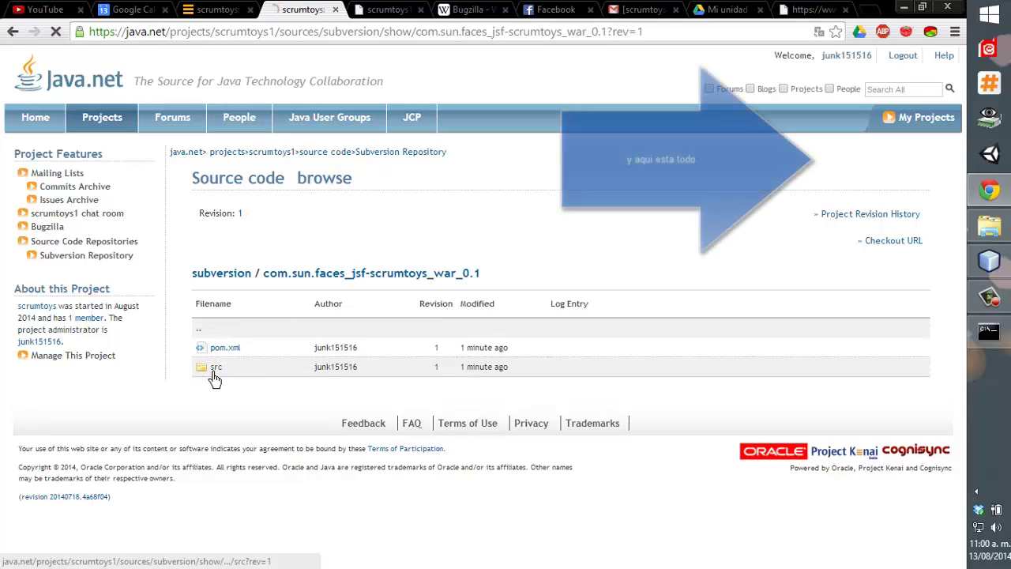
pyautogui.click(215, 368)
pyautogui.click(216, 352)
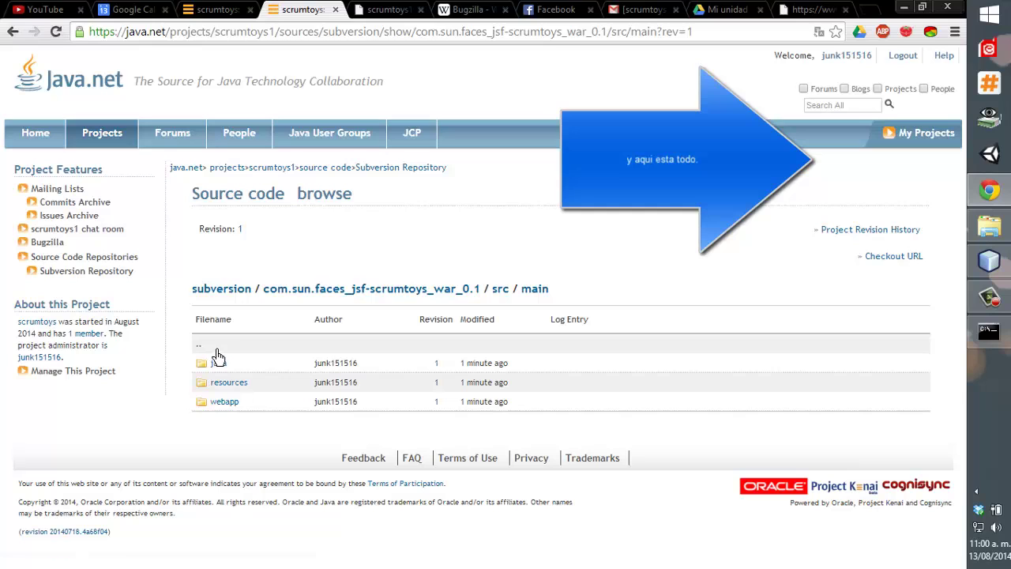
pyautogui.click(890, 258)
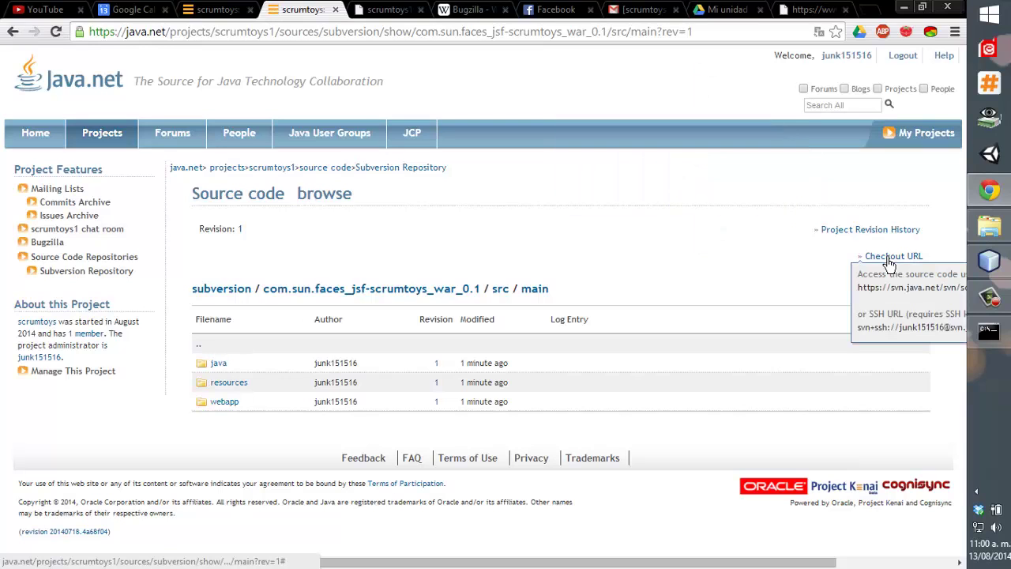
pyautogui.click(841, 229)
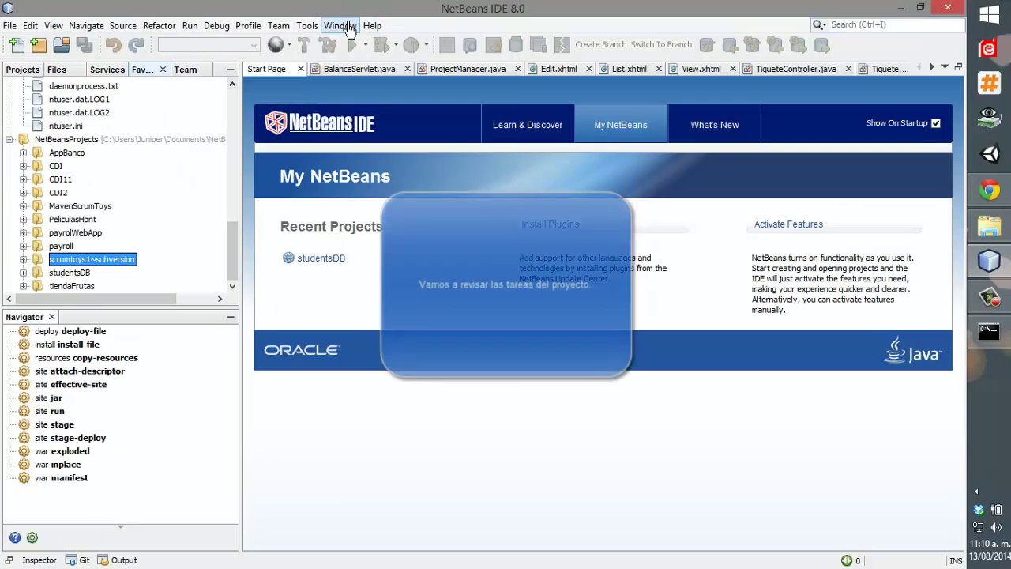
# Show the scrumtoys Tasks window and the team Chat window from the Window menu.
pyautogui.click(341, 26)
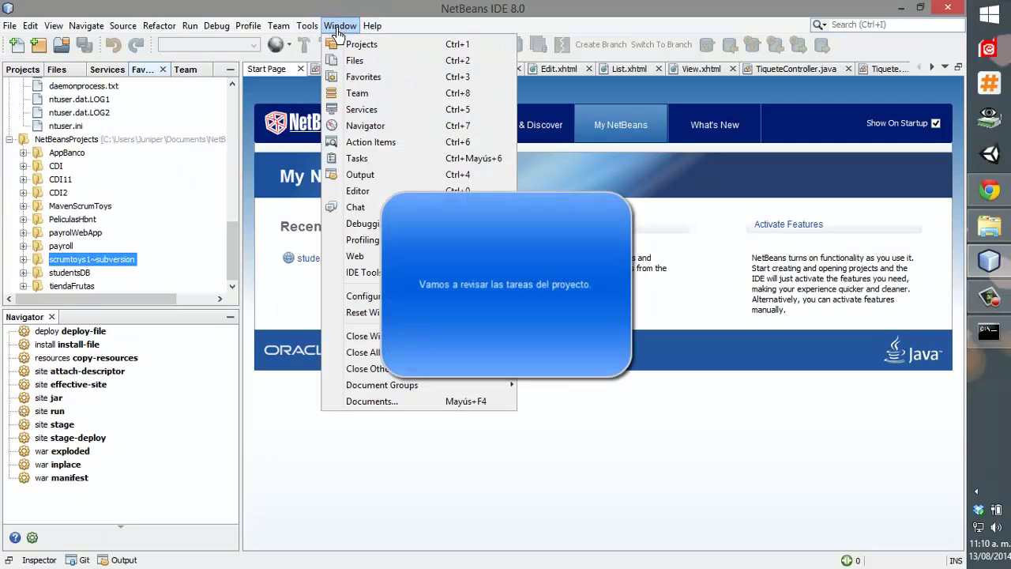
pyautogui.click(425, 162)
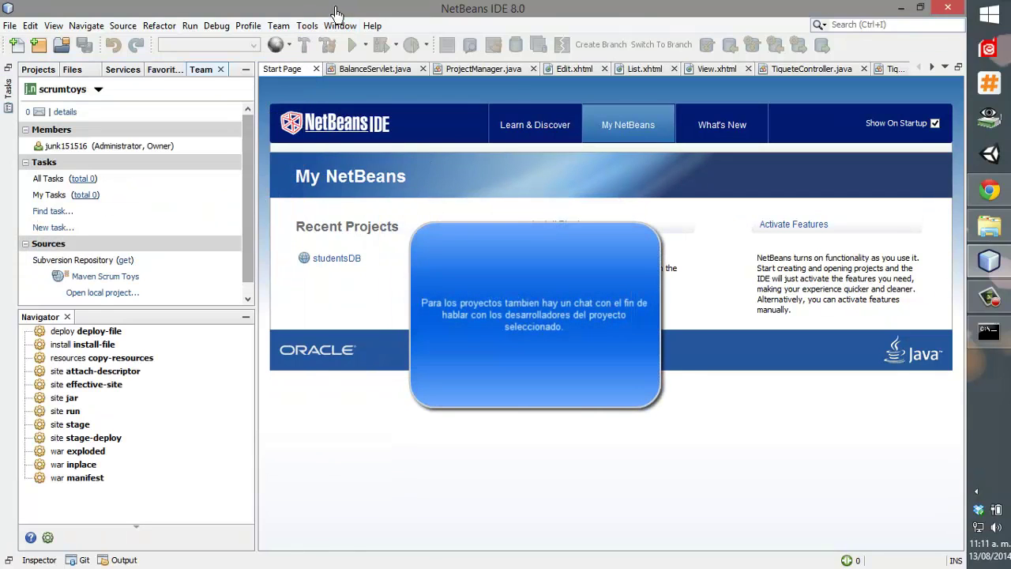
pyautogui.click(338, 26)
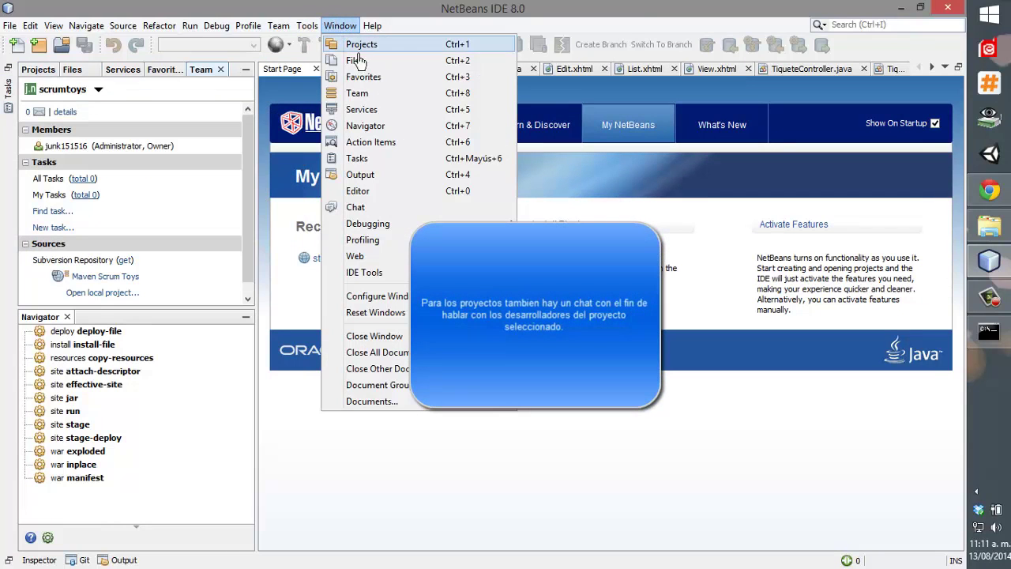
pyautogui.click(416, 213)
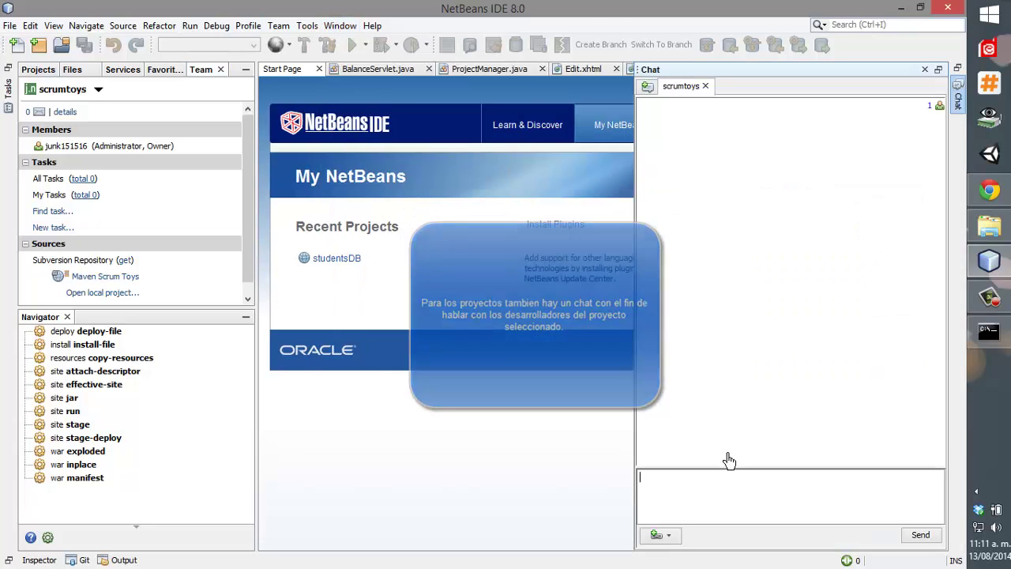
# Browse the available chat rooms with the All filter and return to scrumtoys.
pyautogui.click(728, 486)
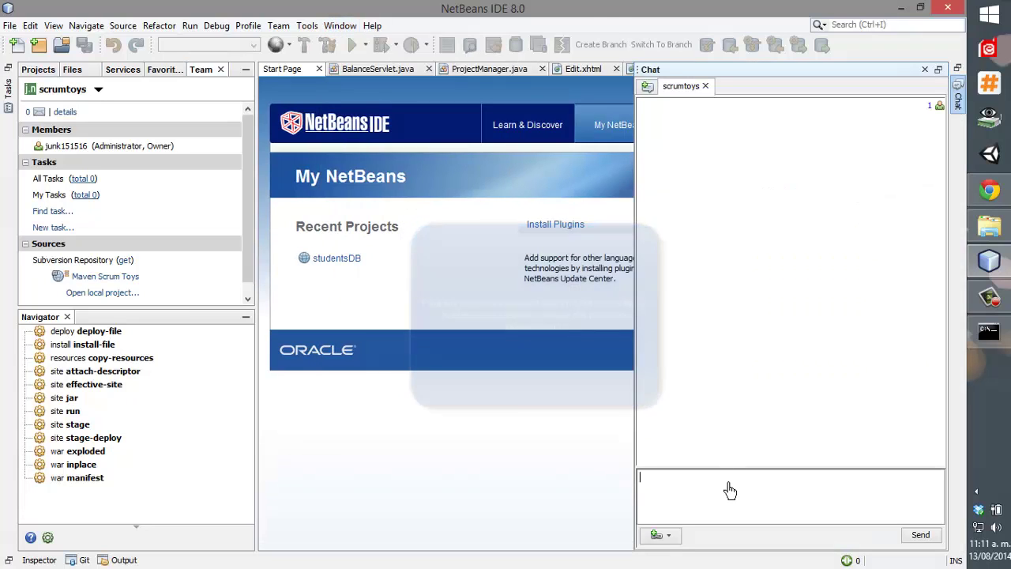
pyautogui.click(647, 88)
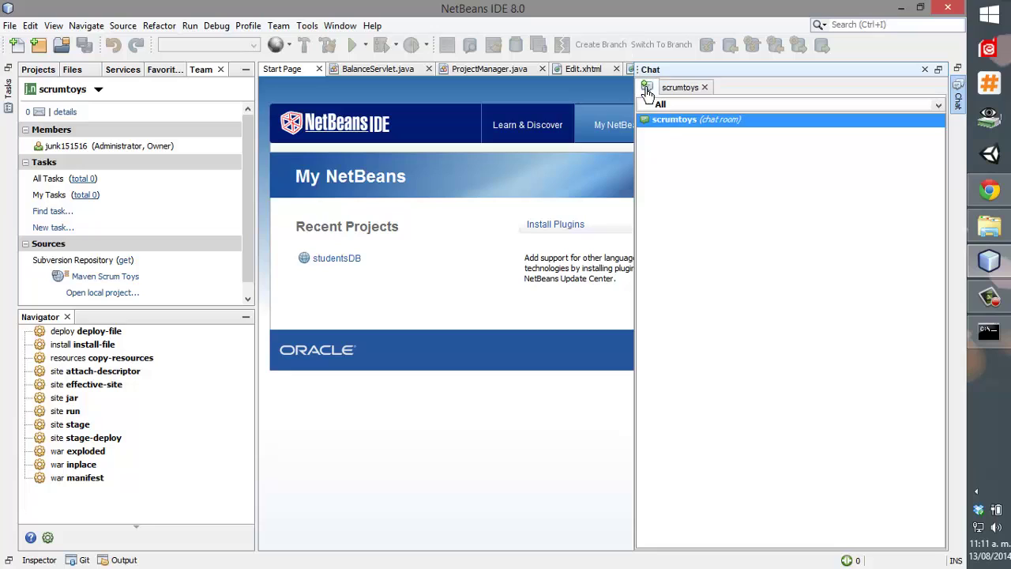
pyautogui.click(686, 105)
pyautogui.click(687, 117)
pyautogui.click(684, 88)
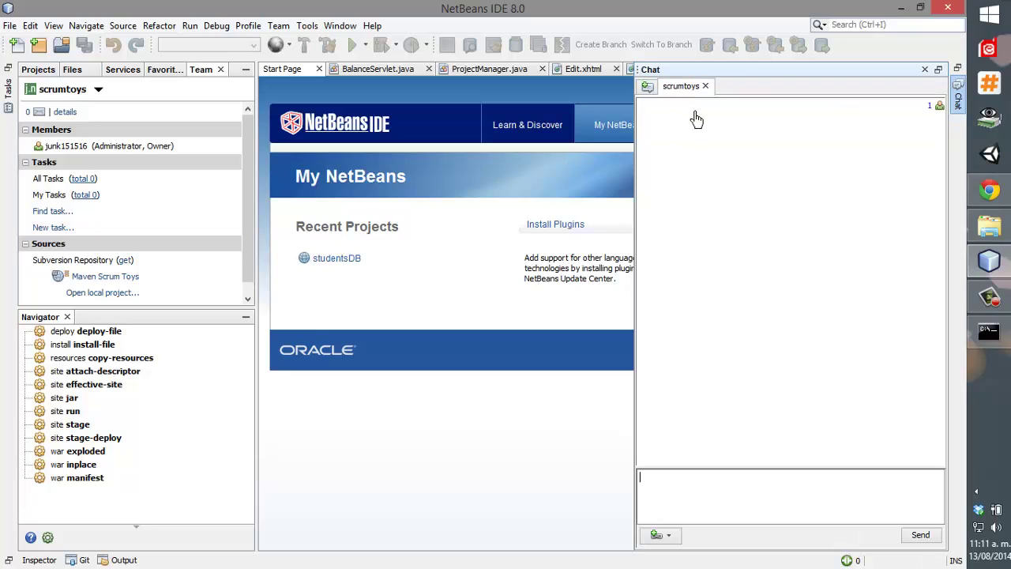
# Check the chat link options, then show the Unexpected Exception notifications and team server options.
pyautogui.click(668, 537)
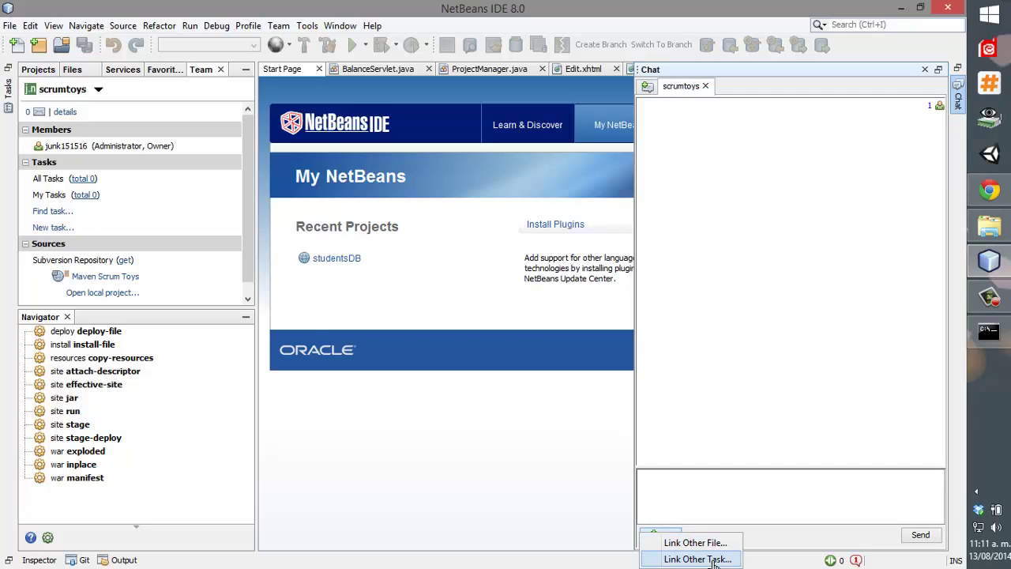
pyautogui.click(735, 503)
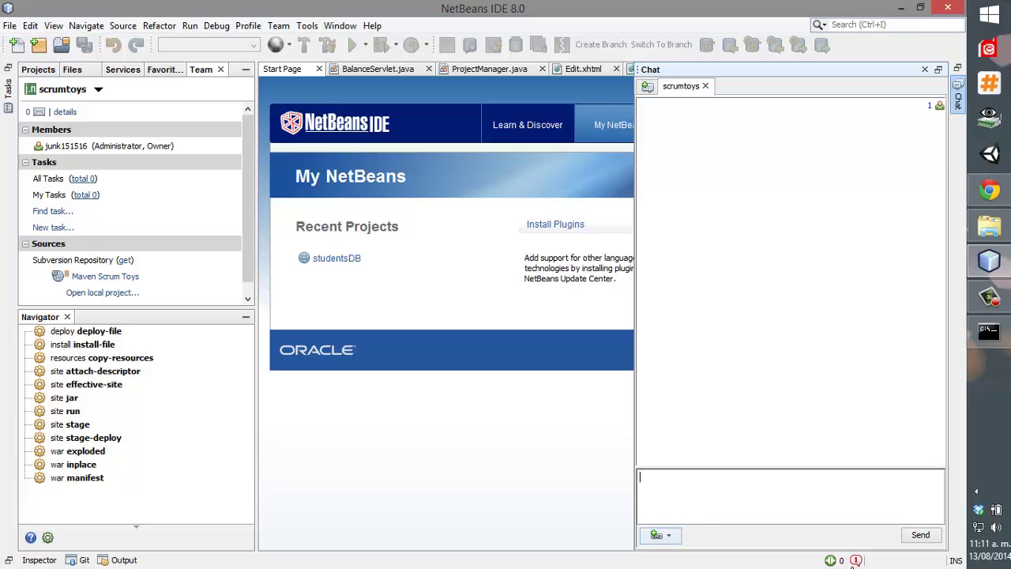
pyautogui.click(855, 561)
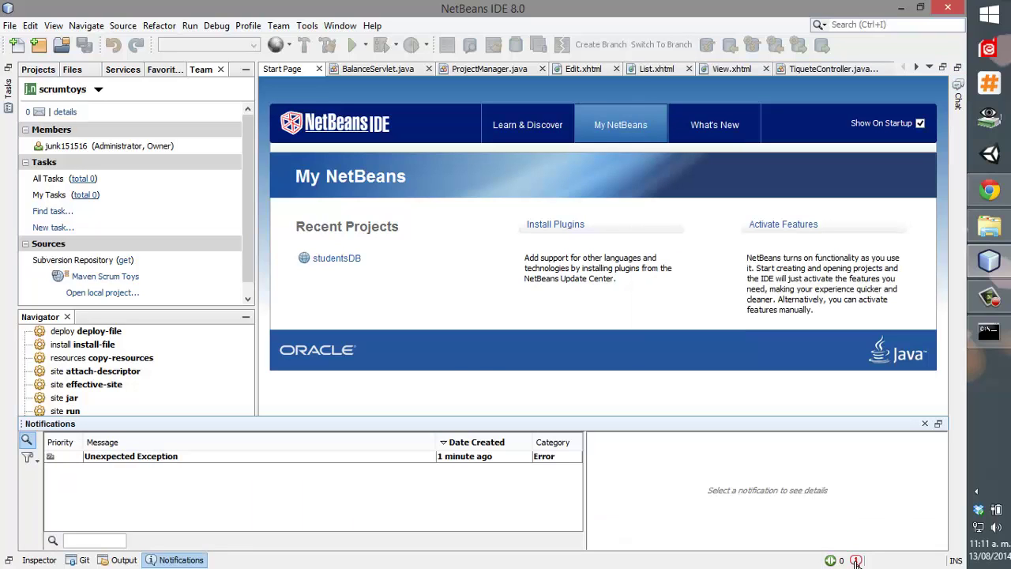
pyautogui.click(831, 561)
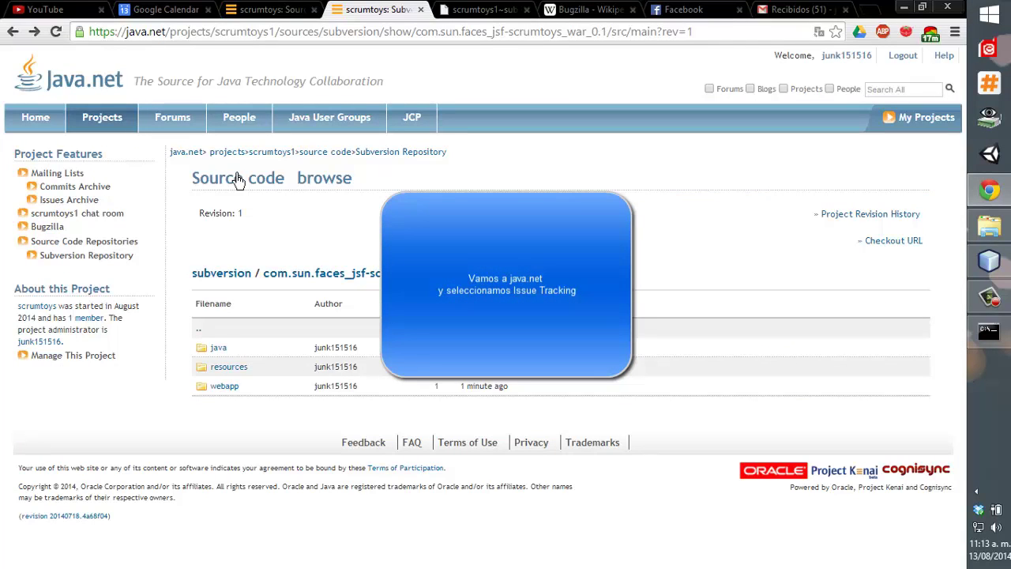
# Close the Subversion page, go to scrumtoys1's Issue Tracking, and choose 'File a new bug'.
pyautogui.click(267, 9)
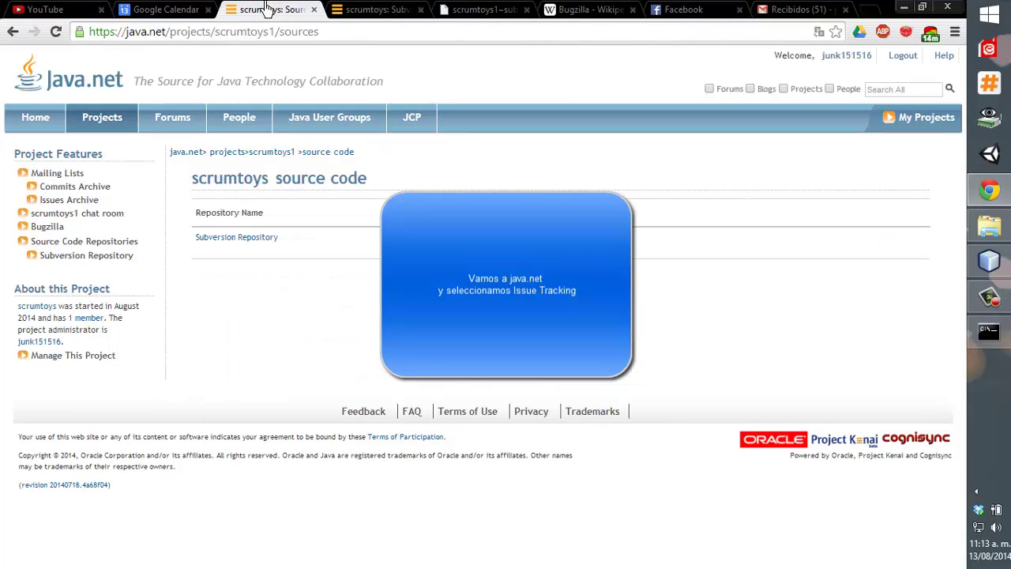
pyautogui.middleClick(372, 9)
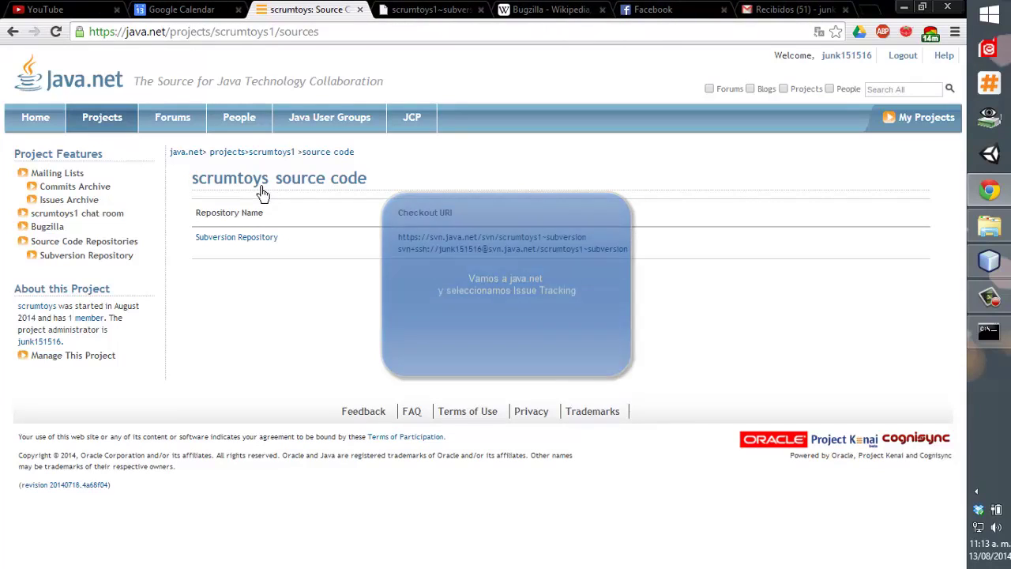
pyautogui.click(273, 154)
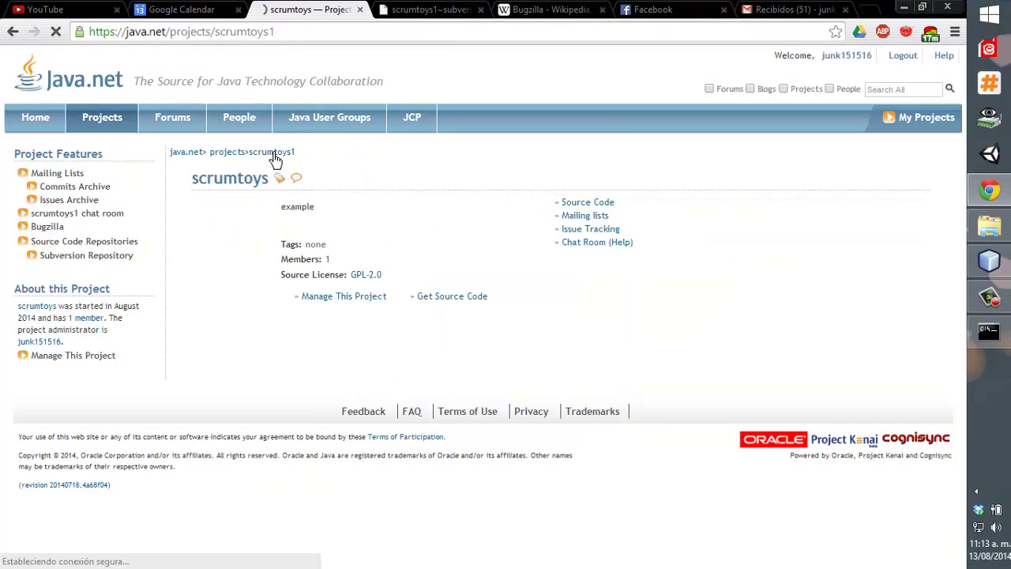
pyautogui.click(608, 234)
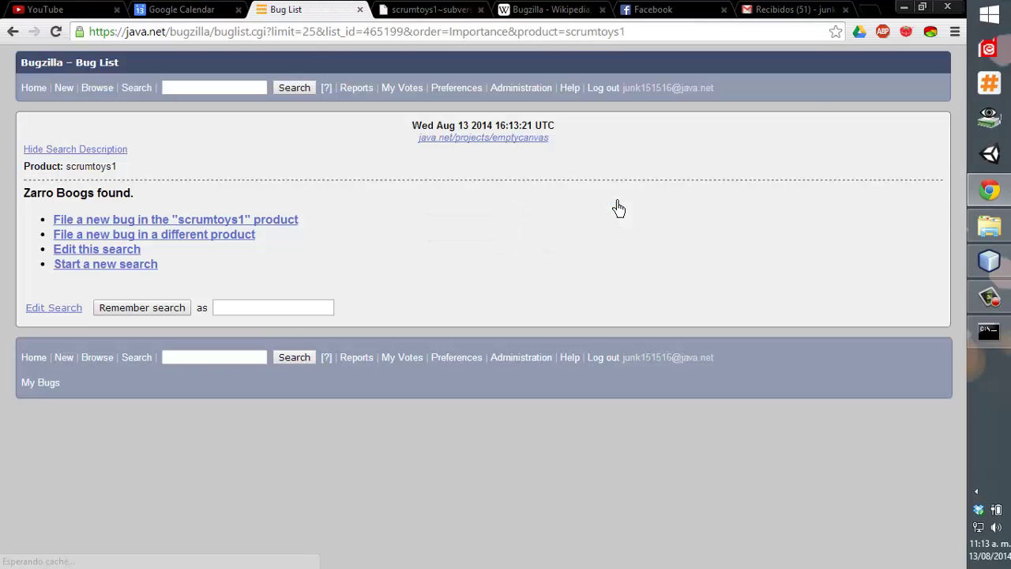
pyautogui.click(500, 217)
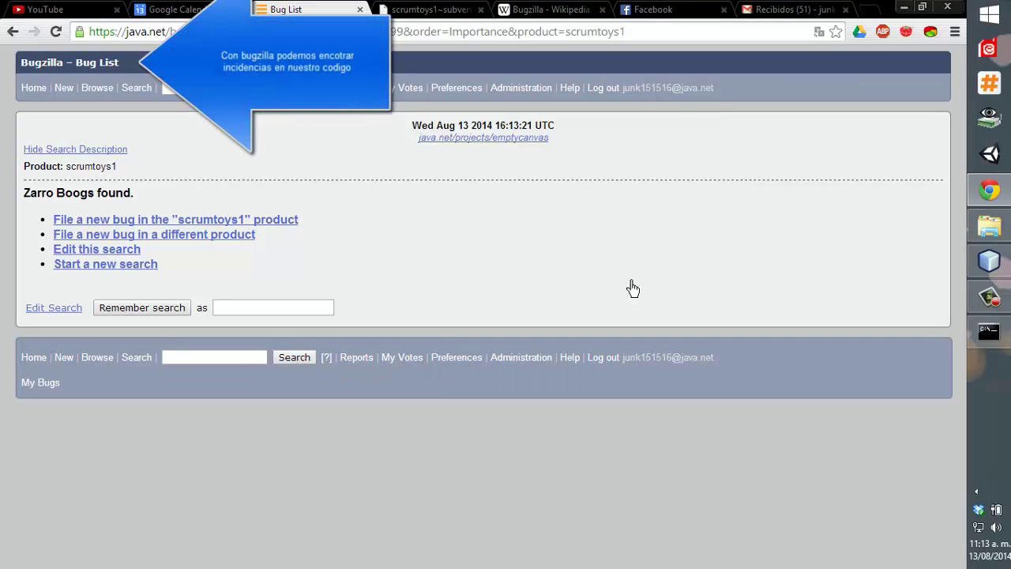
pyautogui.click(286, 220)
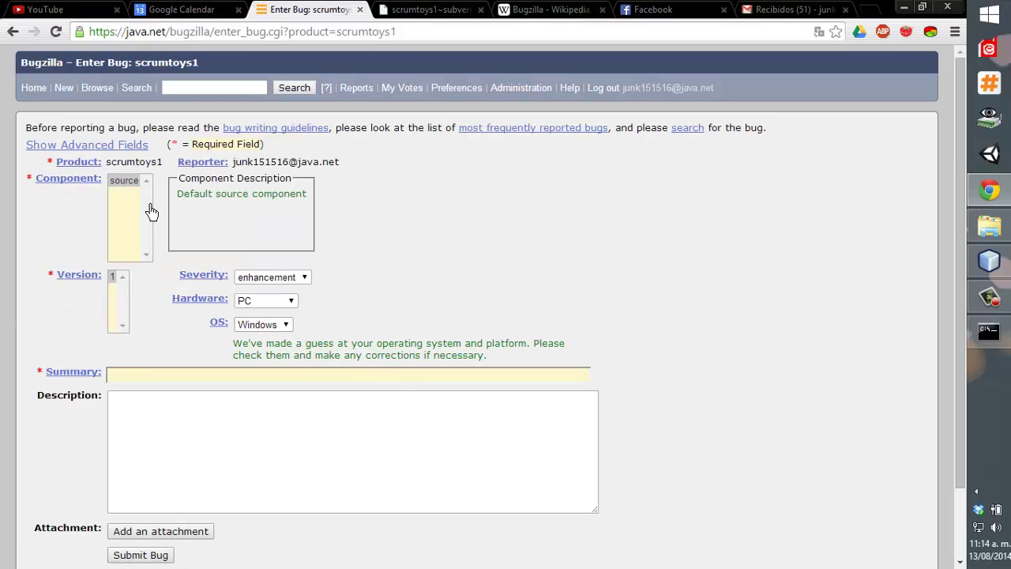
# Set component source and version 1, keeping severity enhancement, hardware PC and OS Windows.
pyautogui.click(123, 187)
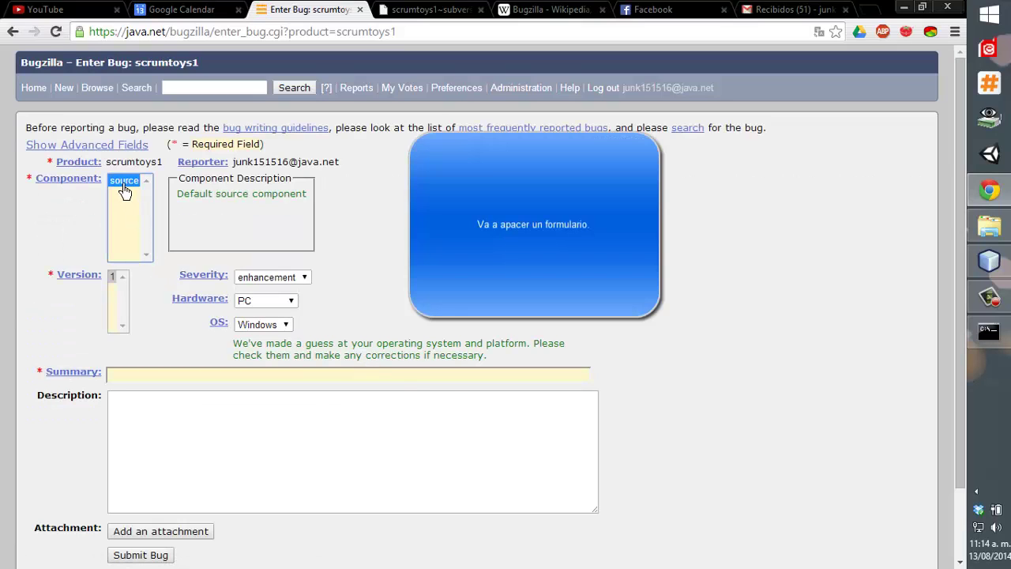
pyautogui.click(115, 277)
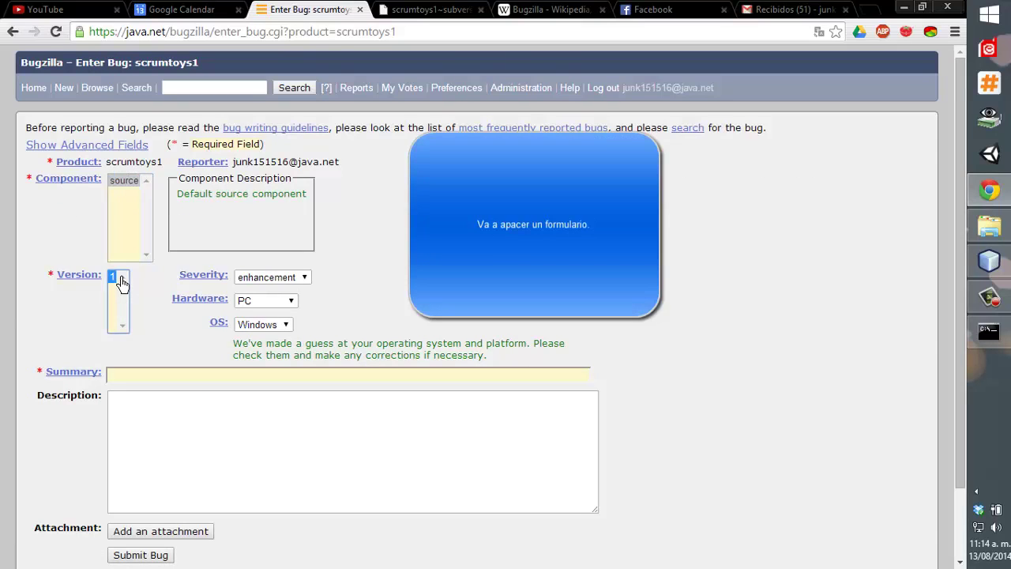
pyautogui.click(263, 277)
pyautogui.click(263, 278)
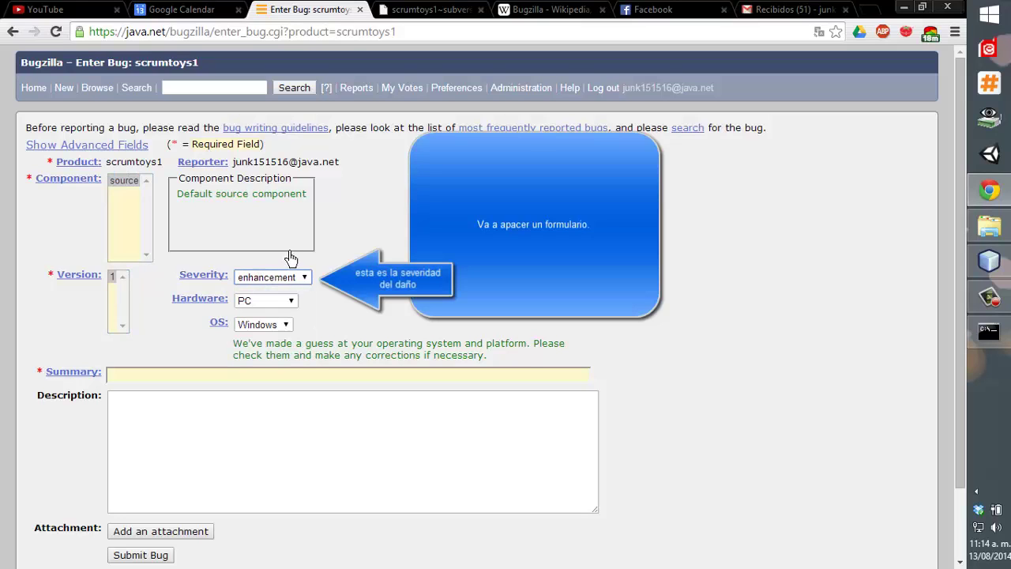
pyautogui.click(282, 302)
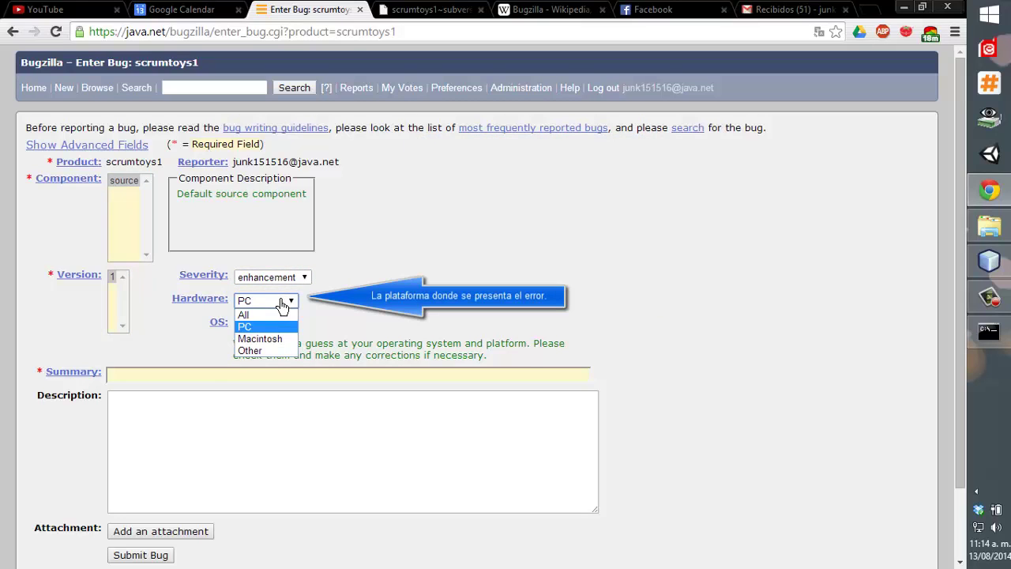
pyautogui.click(282, 304)
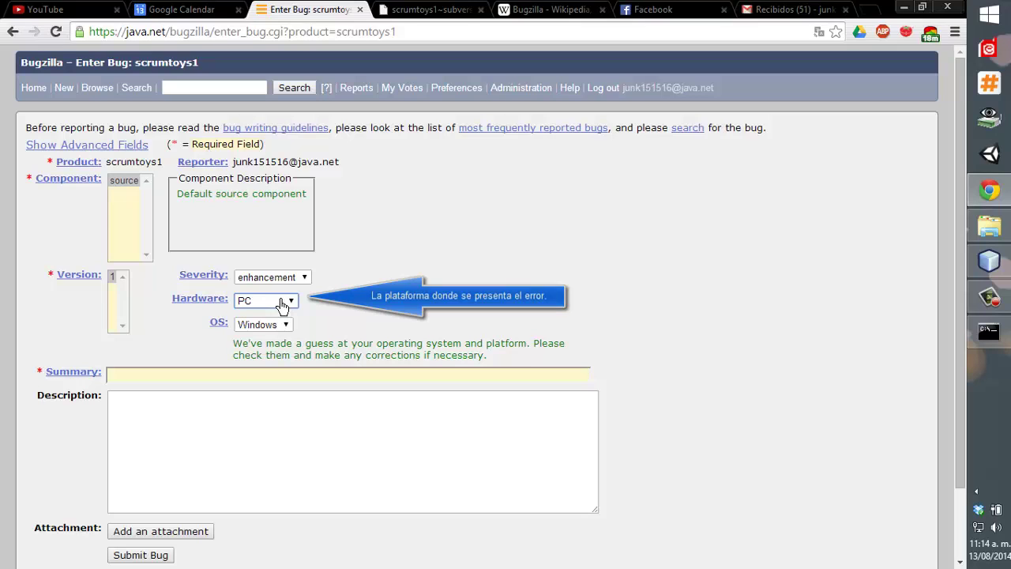
pyautogui.click(281, 324)
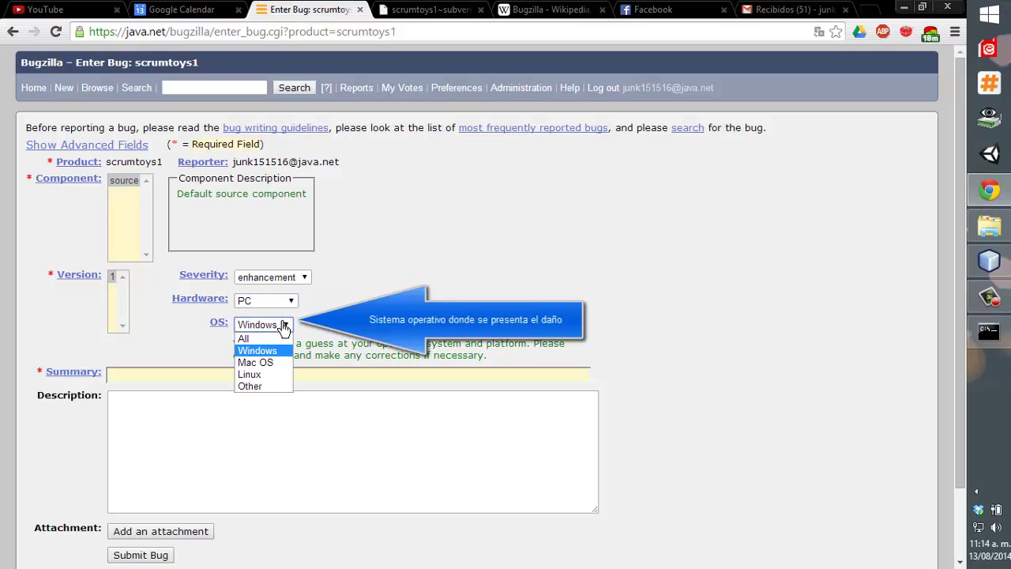
pyautogui.press('Escape')
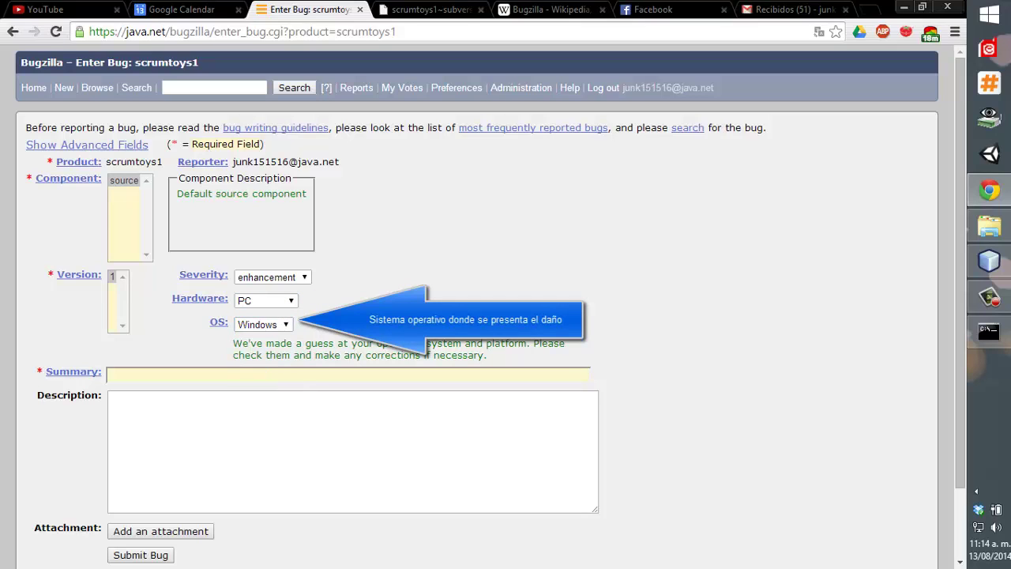
# Reconfirm the source component and begin the summary 'Error en el'.
pyautogui.scroll(-1, 505, 300)
pyautogui.press('Tab')
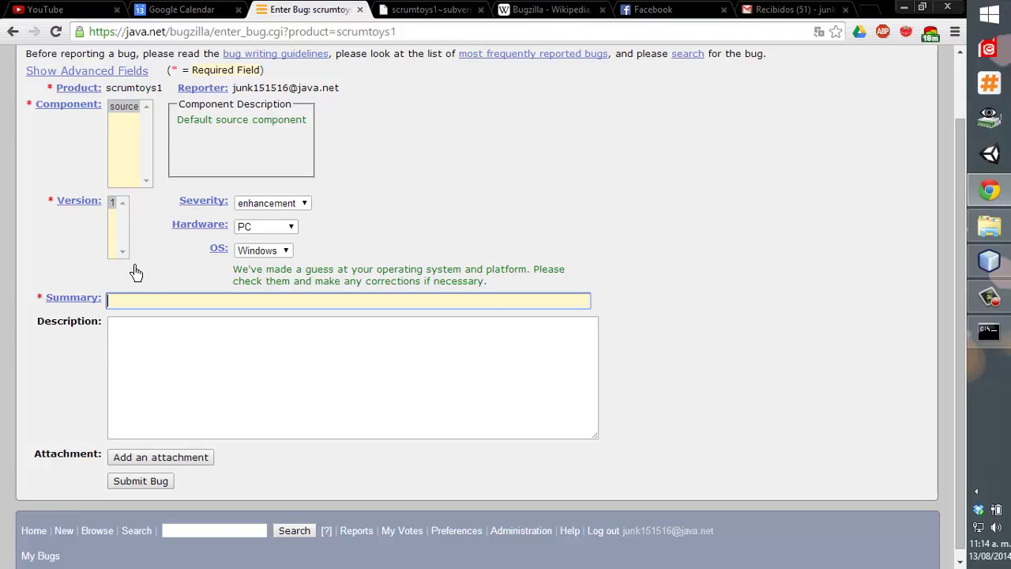
pyautogui.click(122, 168)
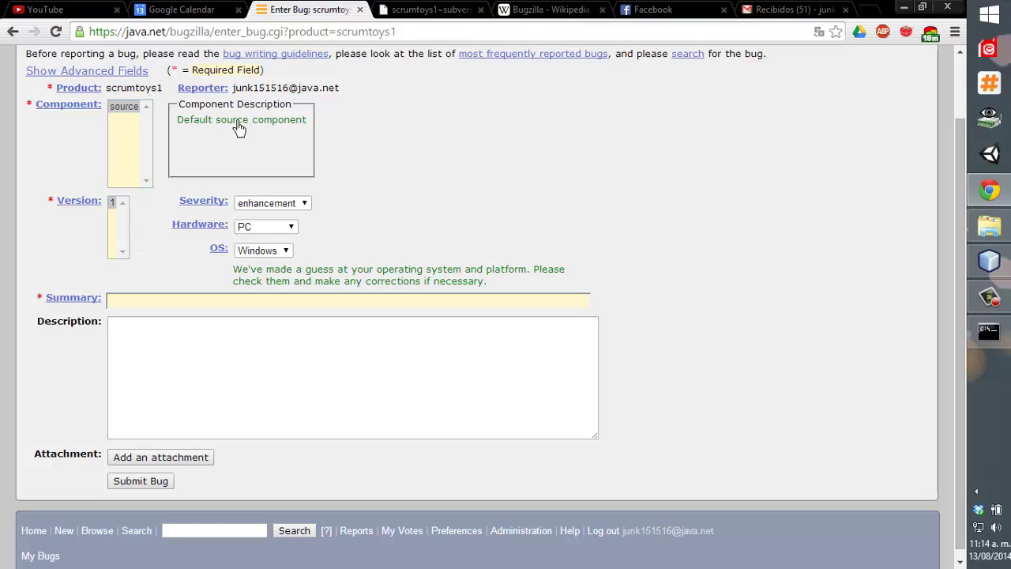
pyautogui.doubleClick(238, 125)
pyautogui.click(132, 156)
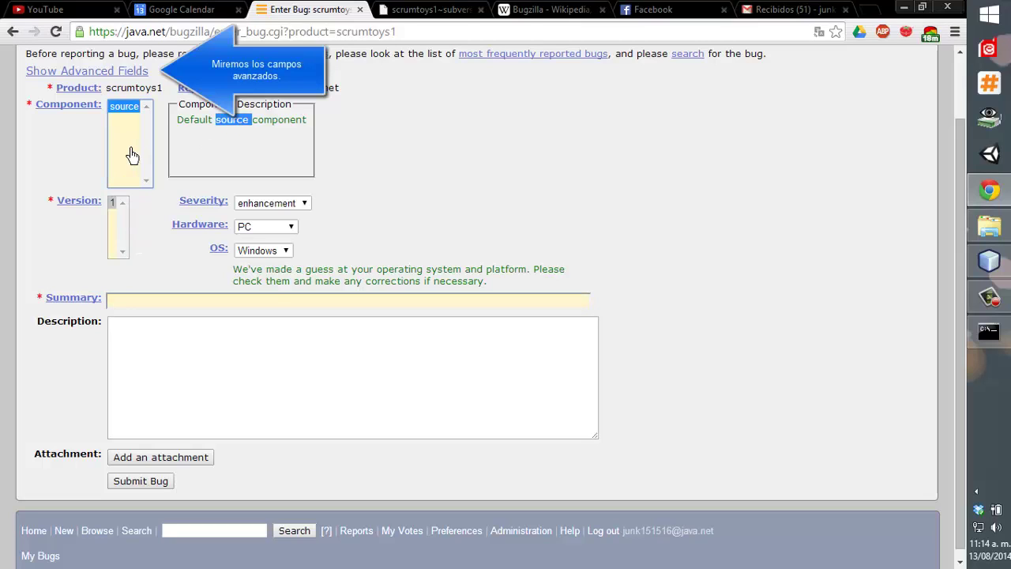
pyautogui.click(110, 228)
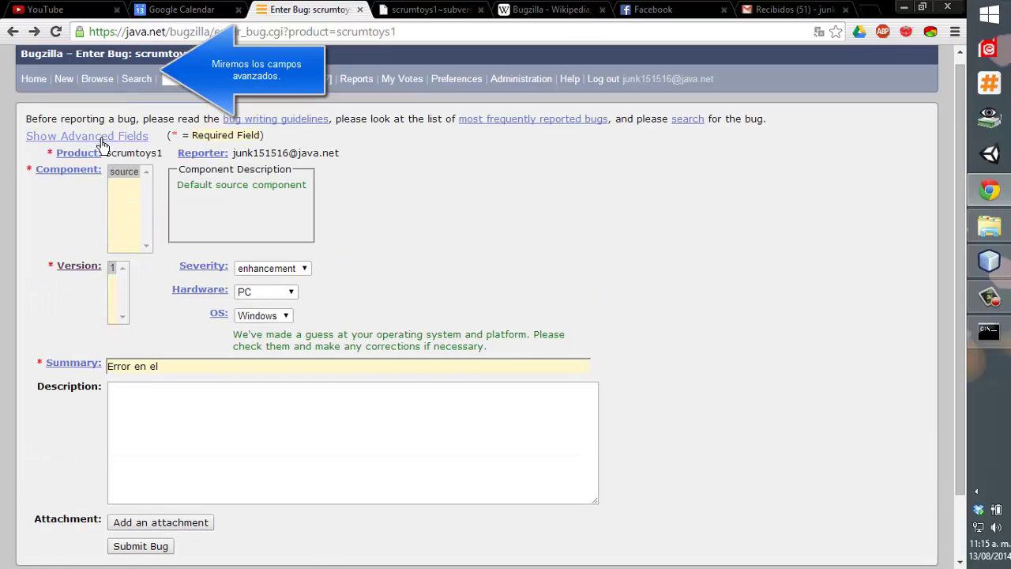
# Show the advanced fields and set priority P1 and status ASSIGNED, leaving milestone unset.
pyautogui.click(102, 138)
pyautogui.click(385, 365)
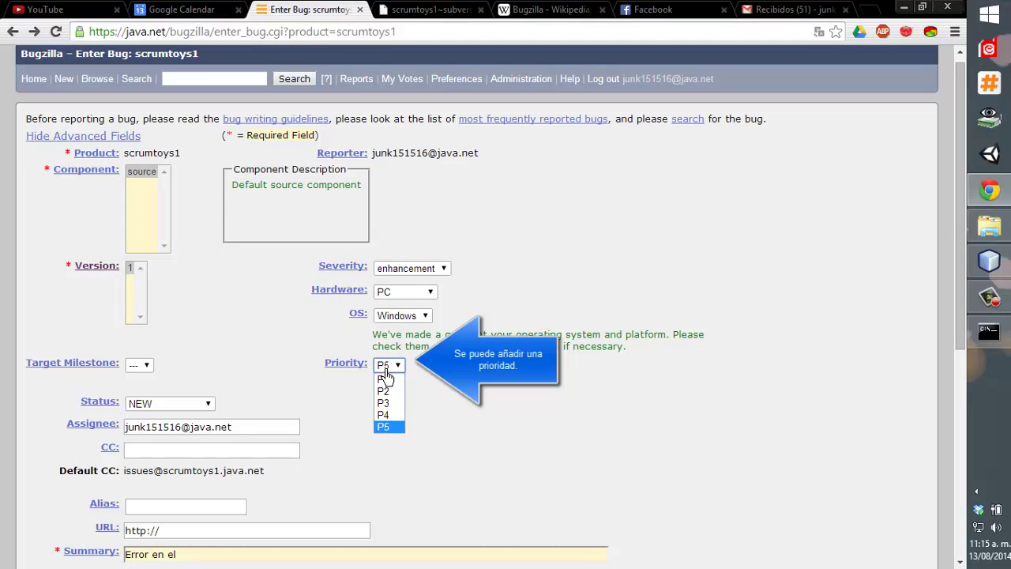
pyautogui.click(384, 379)
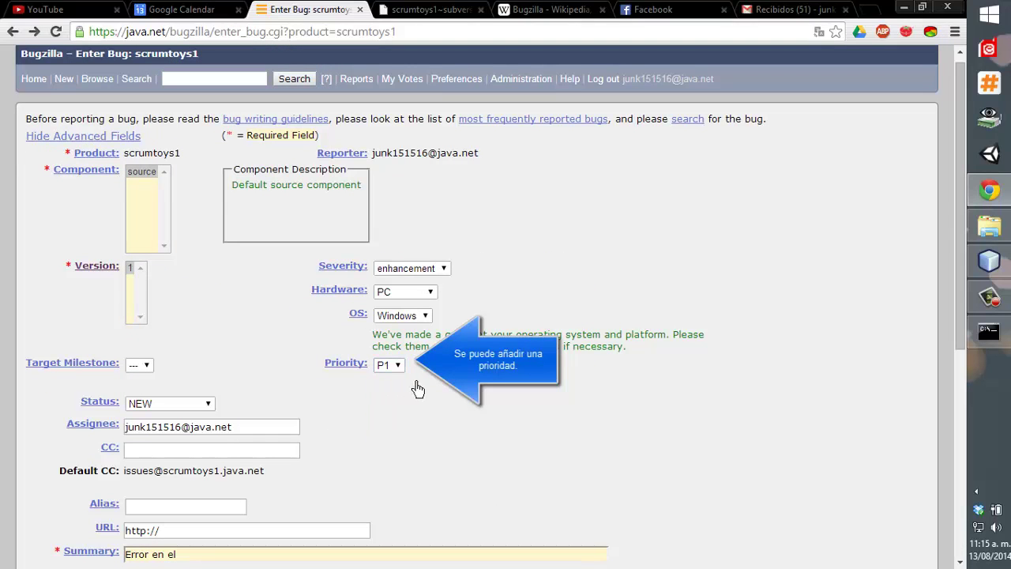
pyautogui.click(190, 404)
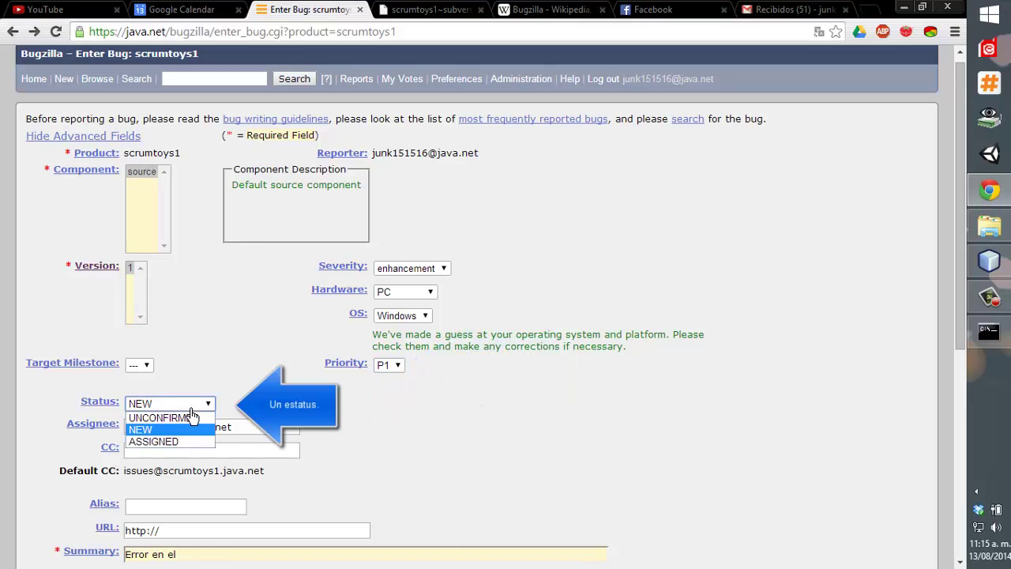
pyautogui.click(139, 366)
pyautogui.click(137, 366)
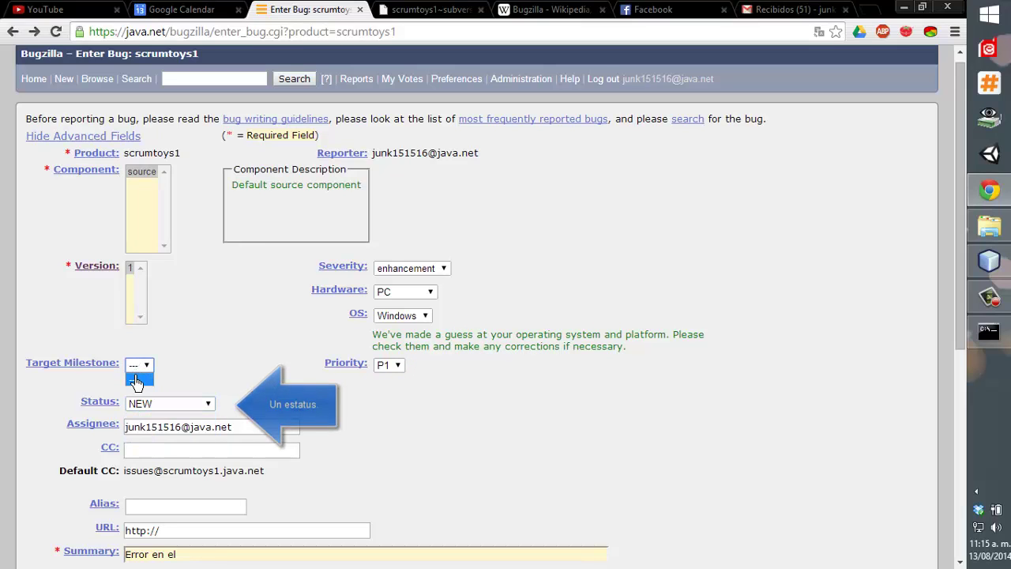
pyautogui.click(136, 382)
pyautogui.click(183, 404)
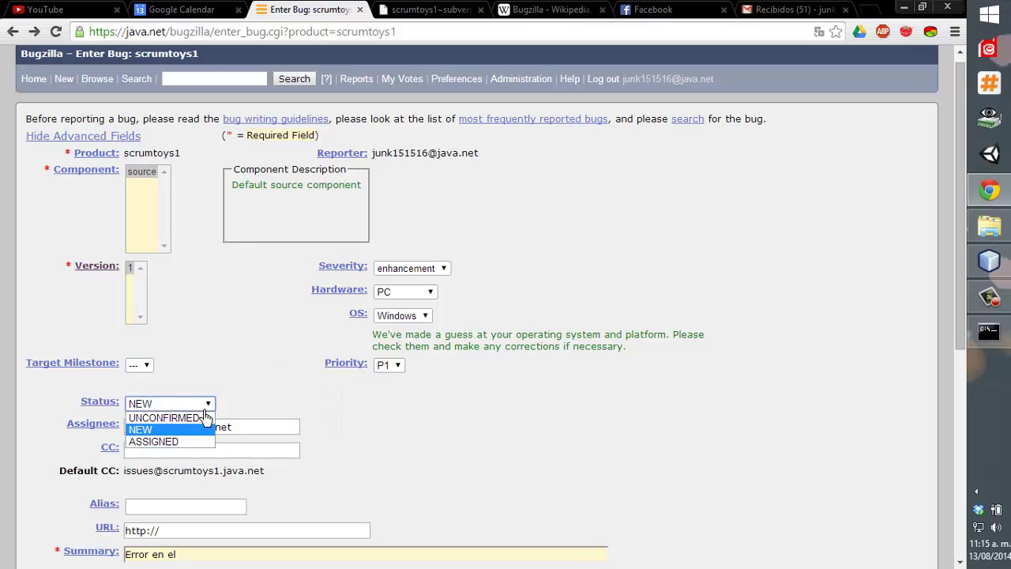
pyautogui.click(197, 441)
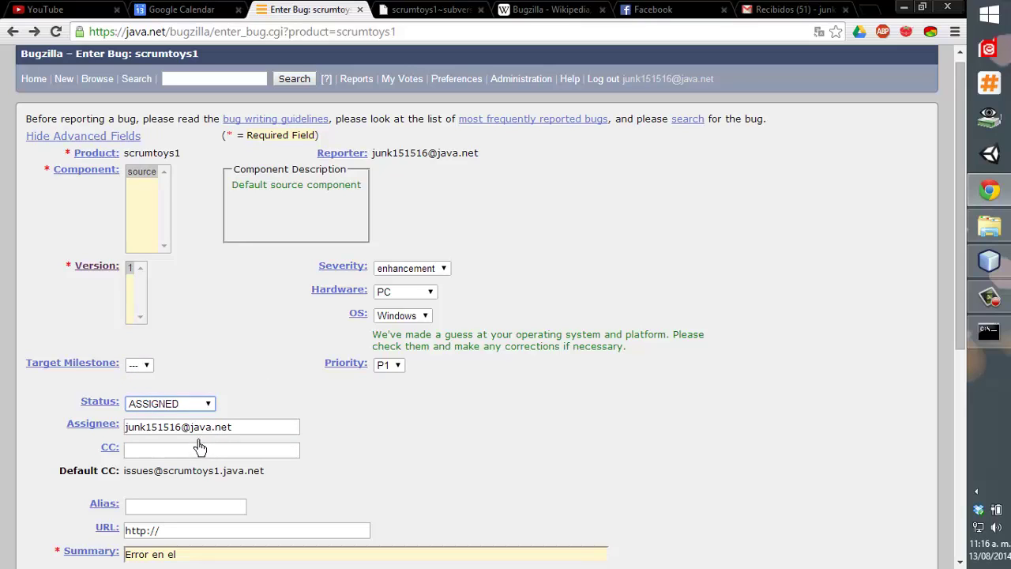
# Replace the user name in the Assignee address with a project teammate's.
pyautogui.tripleClick(202, 430)
pyautogui.click(200, 451)
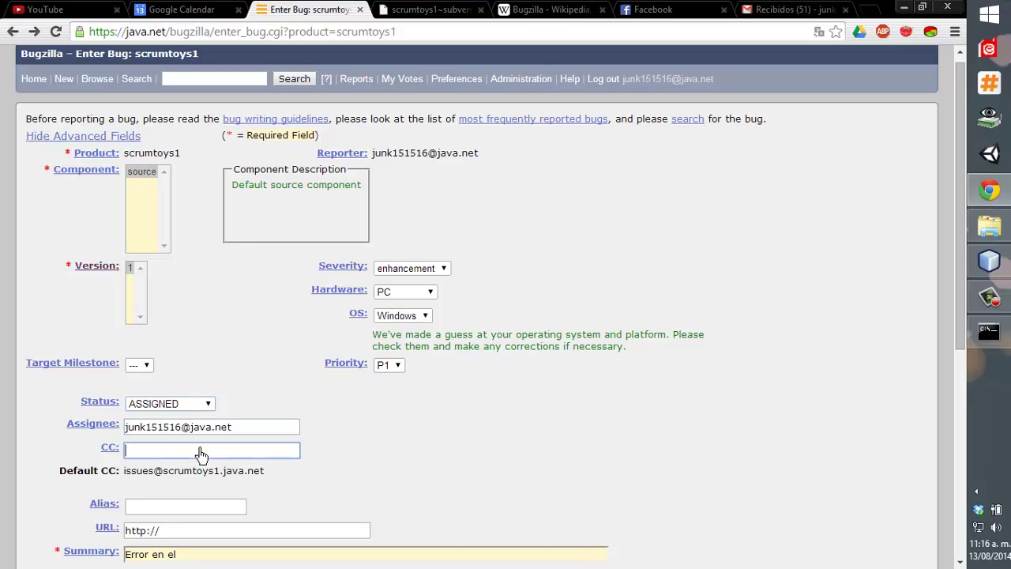
pyautogui.moveTo(181, 429); pyautogui.dragTo(60, 424)
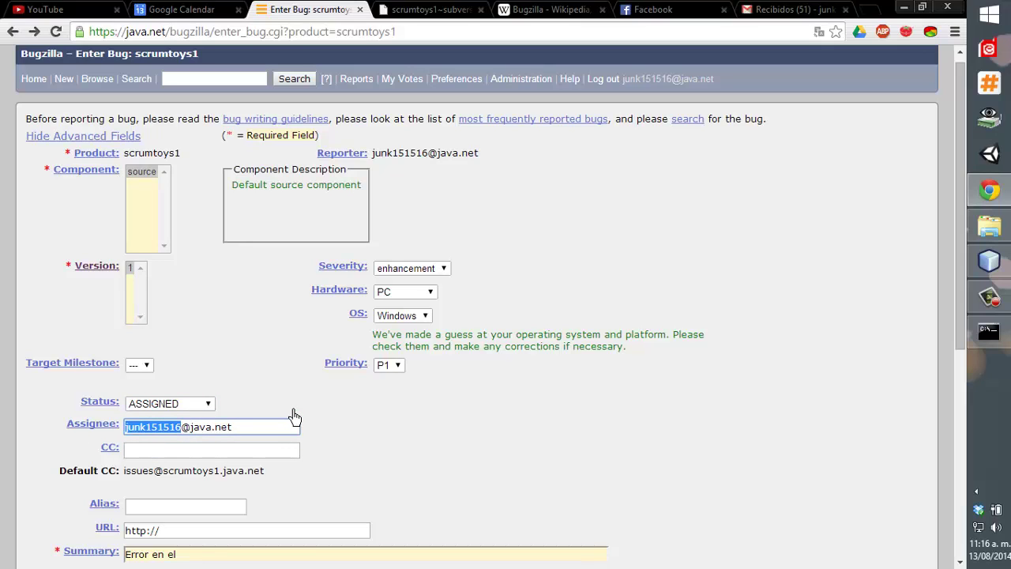
pyautogui.write('bo')
pyautogui.press('BackSpace')
pyautogui.press('BackSpace')
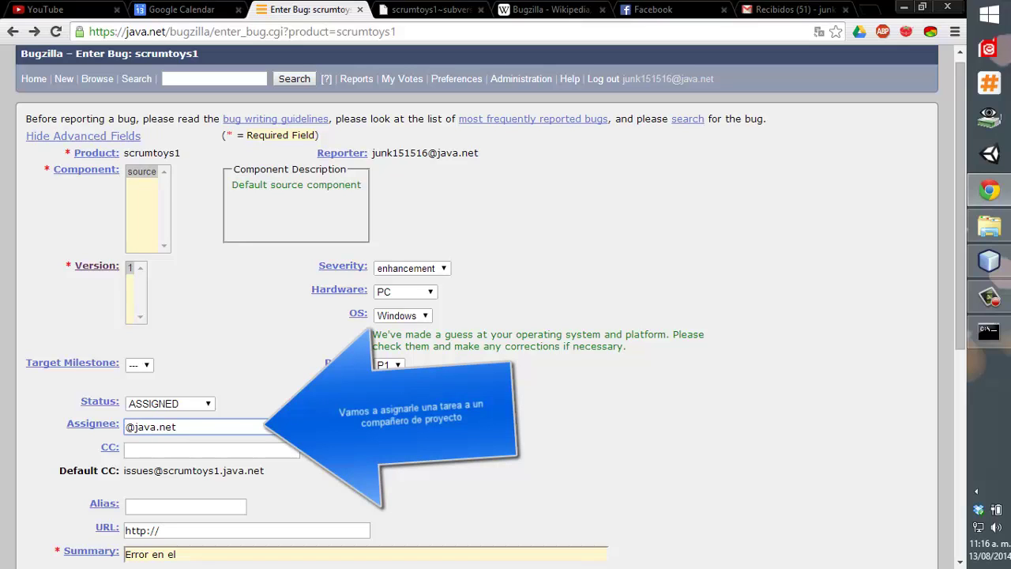
pyautogui.write('Vo')
pyautogui.press('BackSpace')
pyautogui.press('BackSpace')
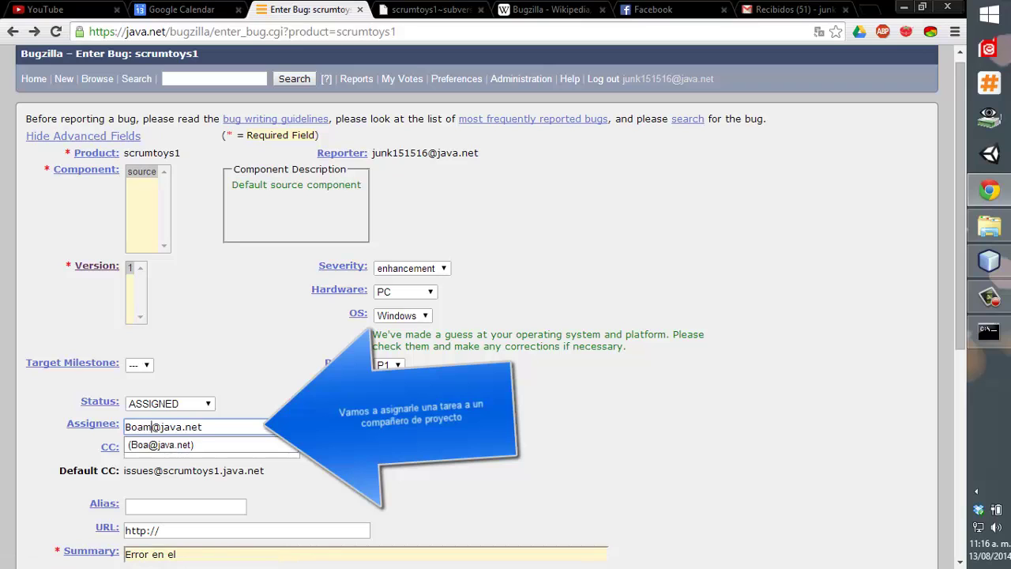
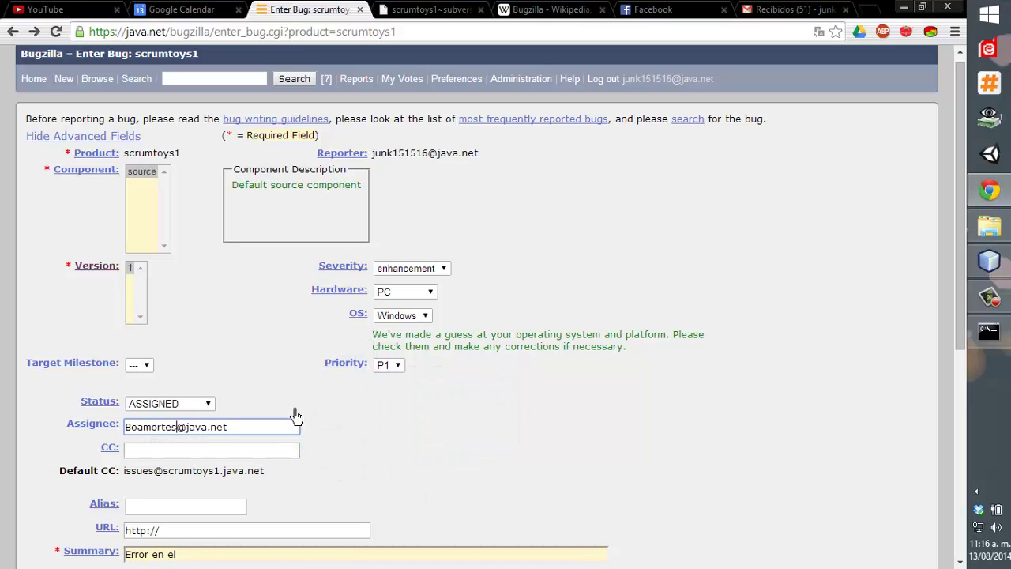
# Change the summary to 'Error formulario x no comprueba bien'.
pyautogui.press('Tab')
pyautogui.scroll(-2, 370, 435)
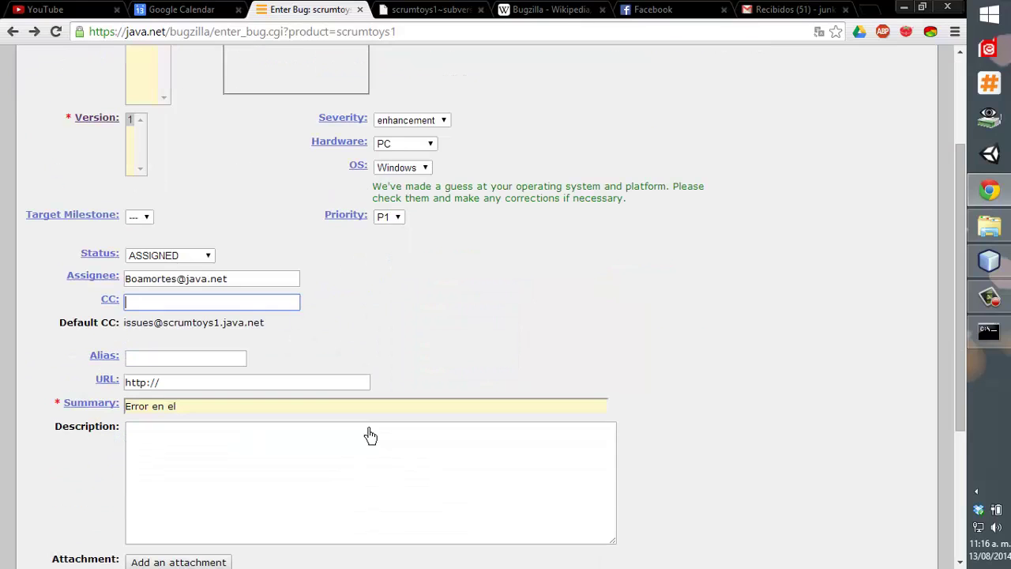
pyautogui.click(144, 360)
pyautogui.click(207, 386)
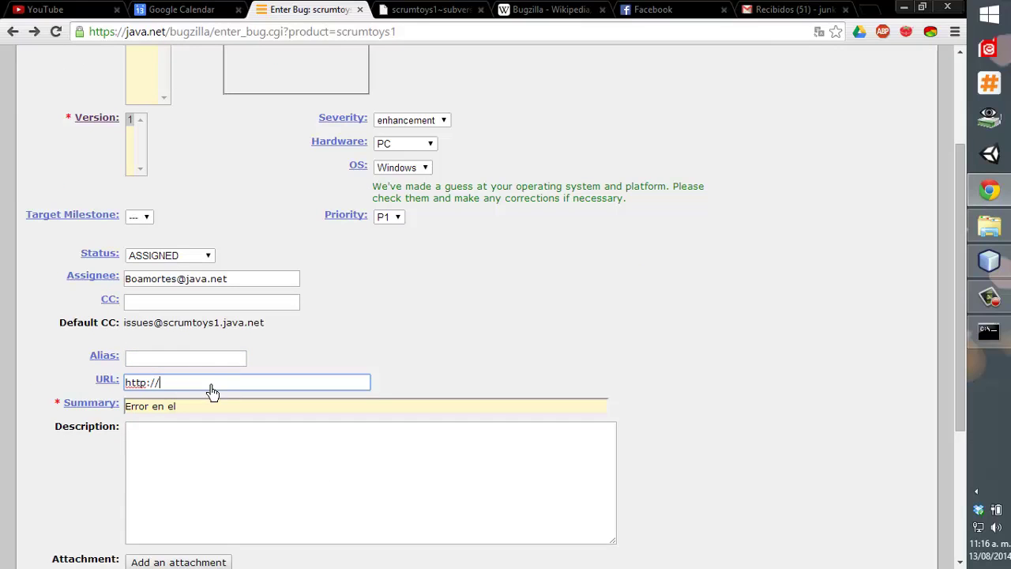
pyautogui.click(296, 330)
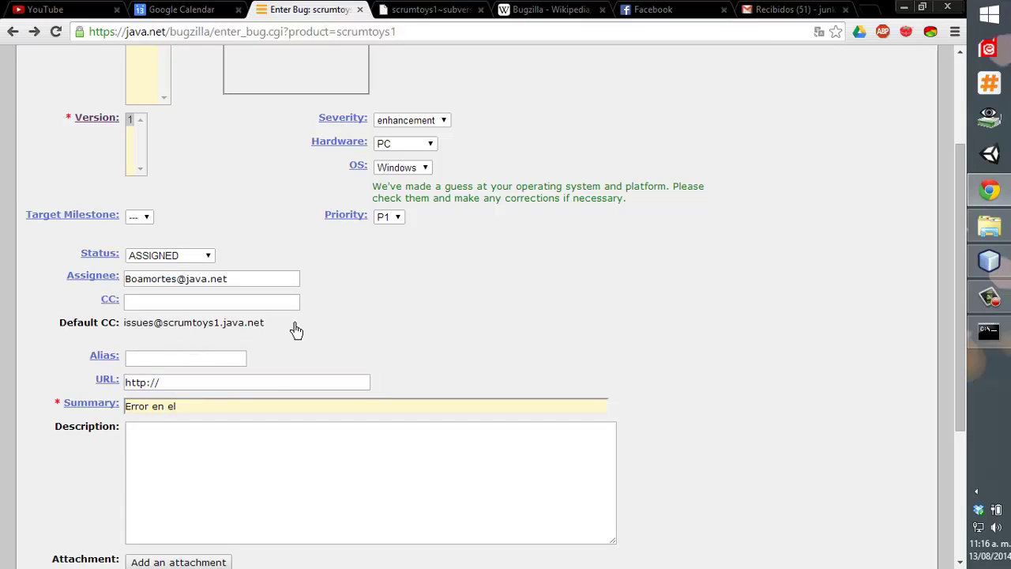
pyautogui.click(244, 408)
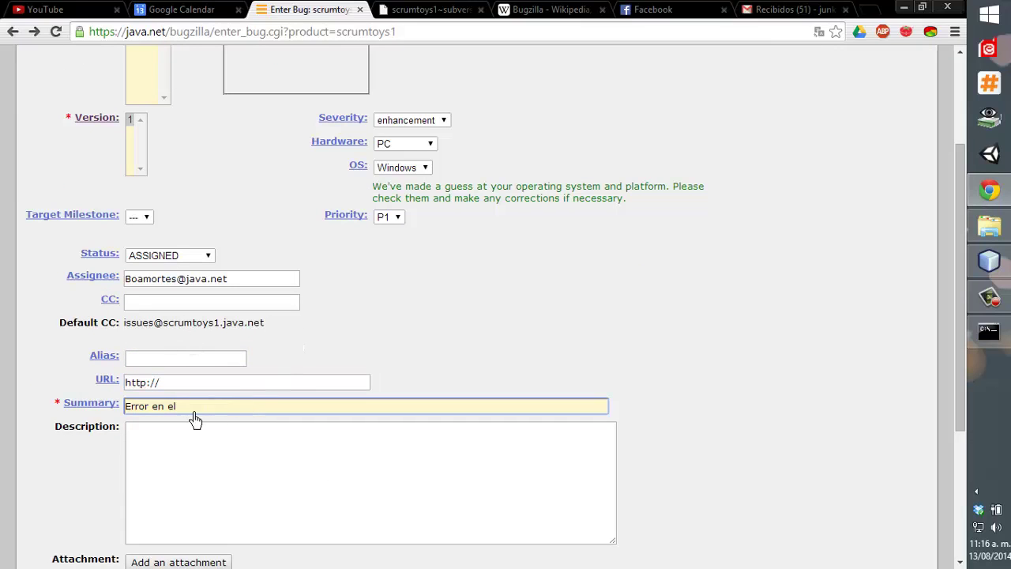
pyautogui.moveTo(195, 420); pyautogui.dragTo(158, 420)
pyautogui.write('formu')
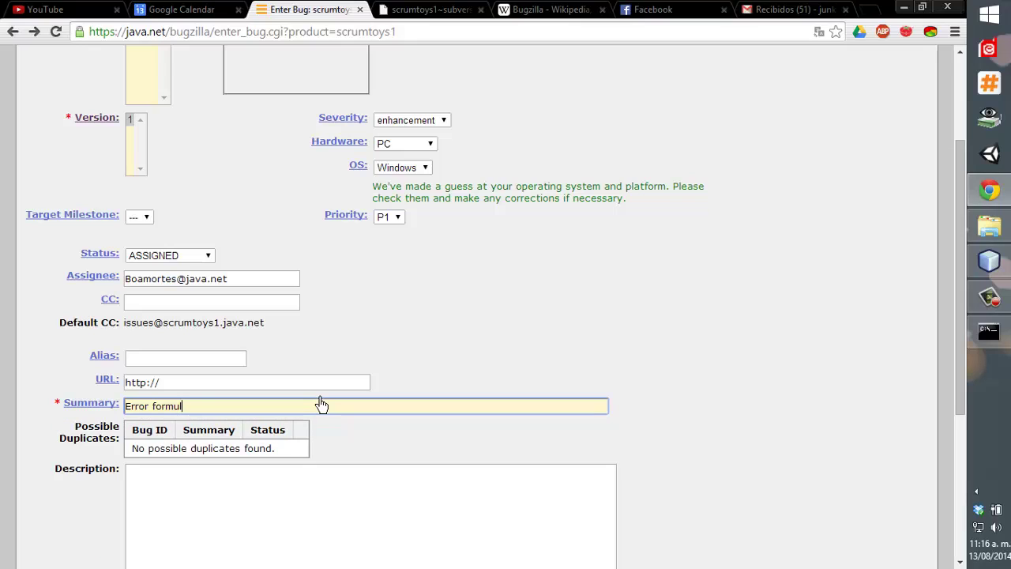
pyautogui.write('ario x no comprueba bie')
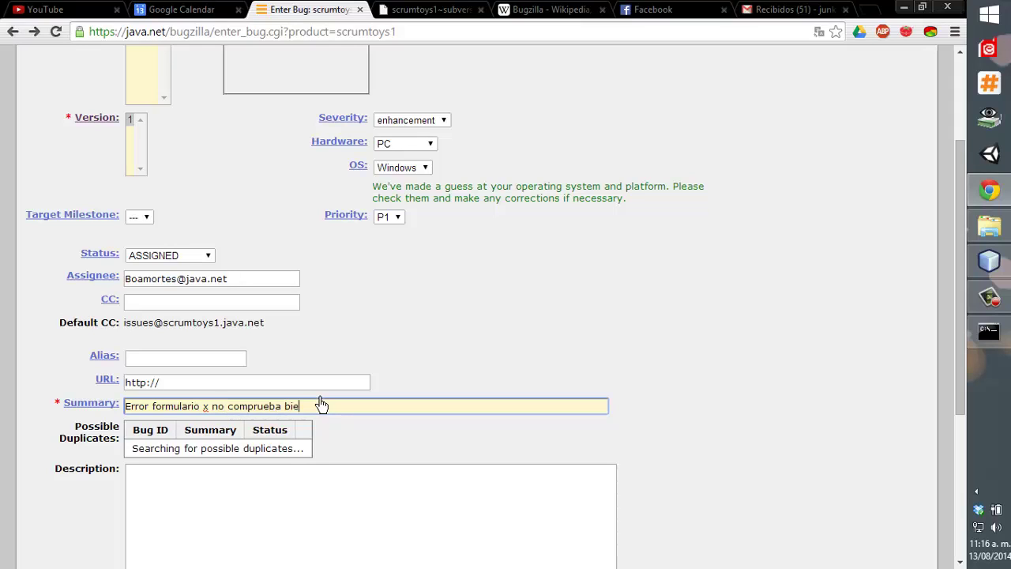
pyautogui.write('n.')
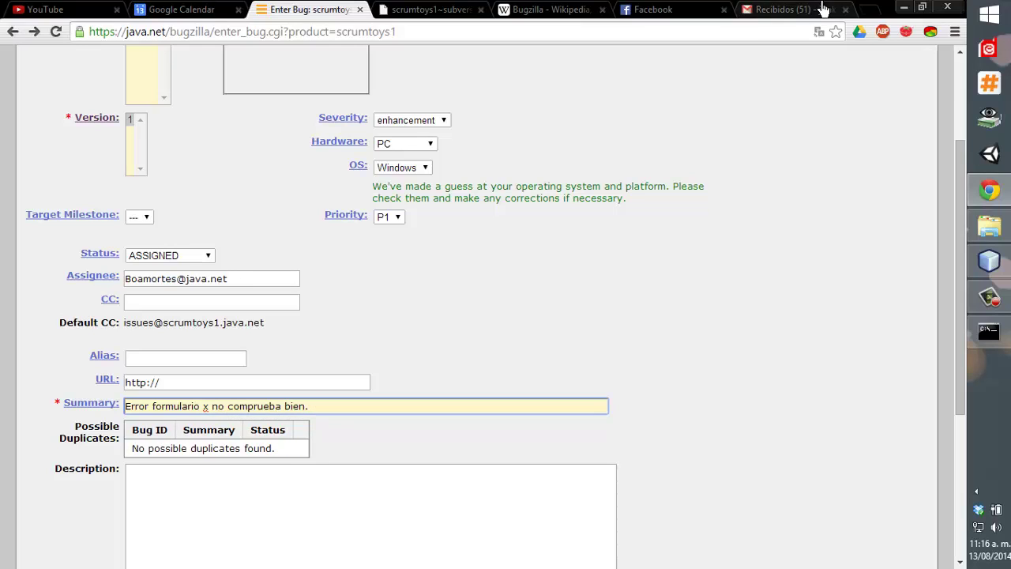
# Start a CC entry and move to the bug Description field.
pyautogui.click(210, 308)
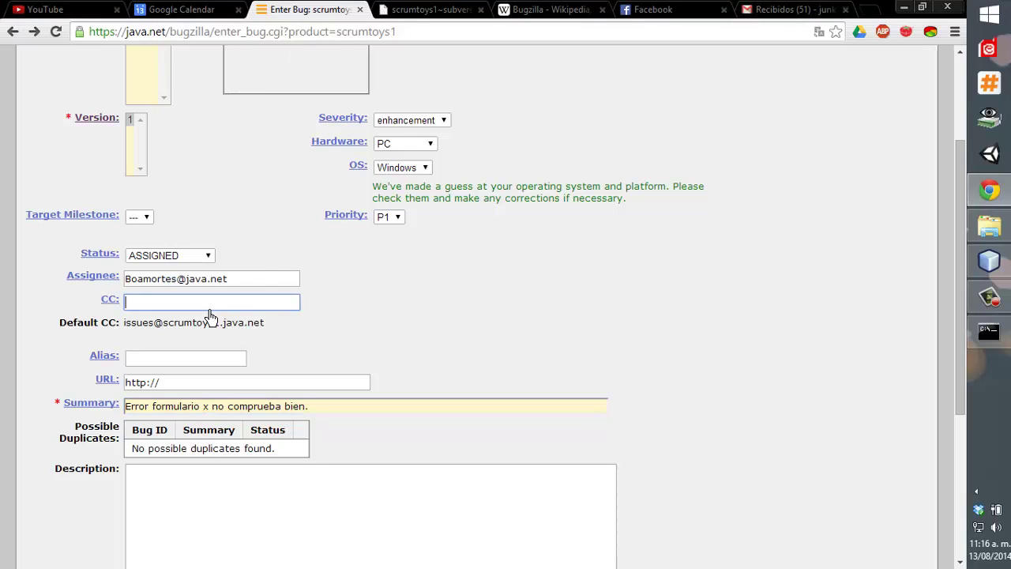
pyautogui.write('bug')
pyautogui.press('BackSpace')
pyautogui.scroll(-2, 172, 426)
pyautogui.click(168, 391)
pyautogui.scroll(-2, 169, 389)
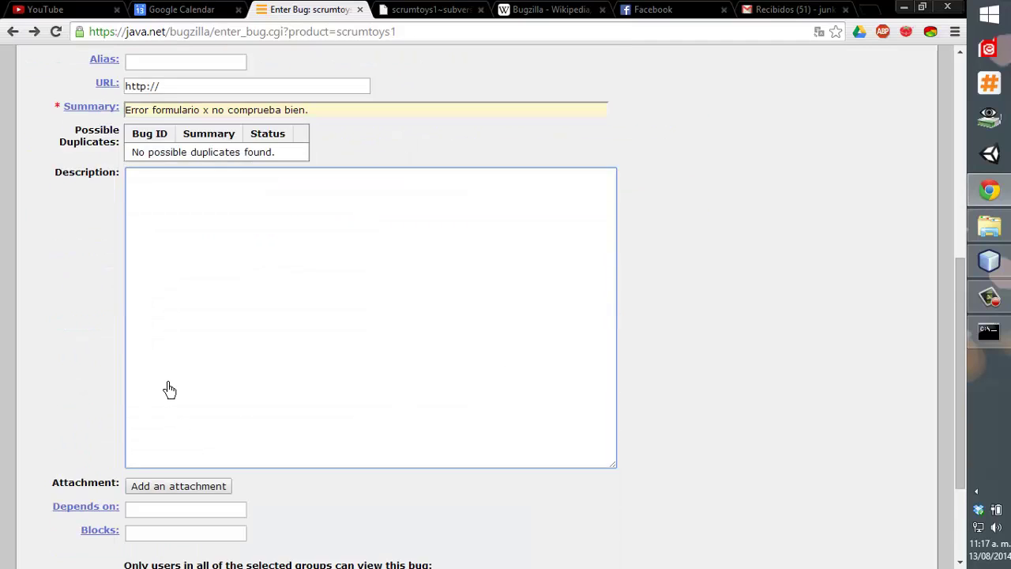
pyautogui.scroll(-2, 168, 389)
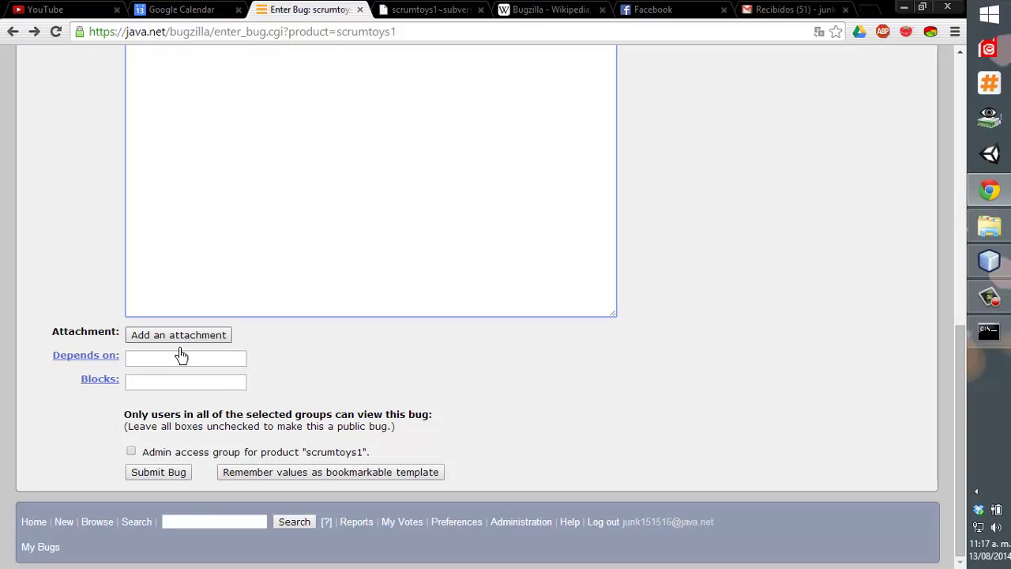
# Toggle the attachment form, submit the bug, and show NetBeans' Tasks window.
pyautogui.click(180, 358)
pyautogui.click(173, 341)
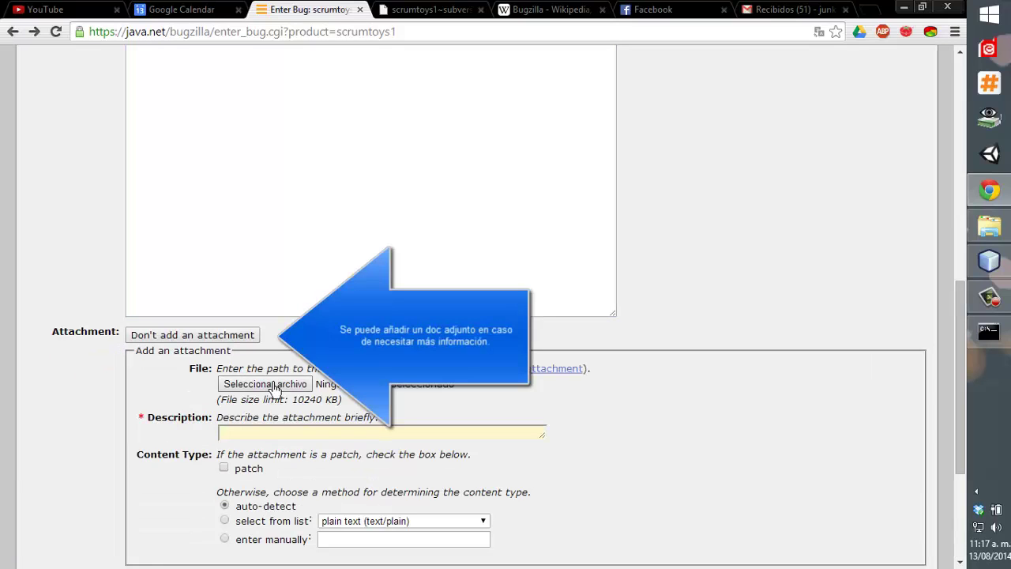
pyautogui.click(207, 339)
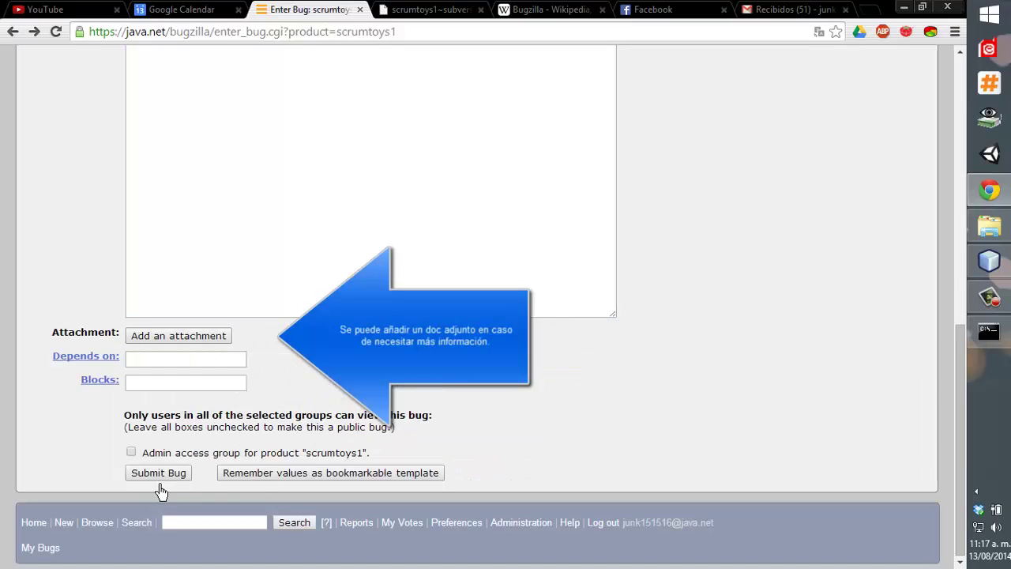
pyautogui.click(143, 482)
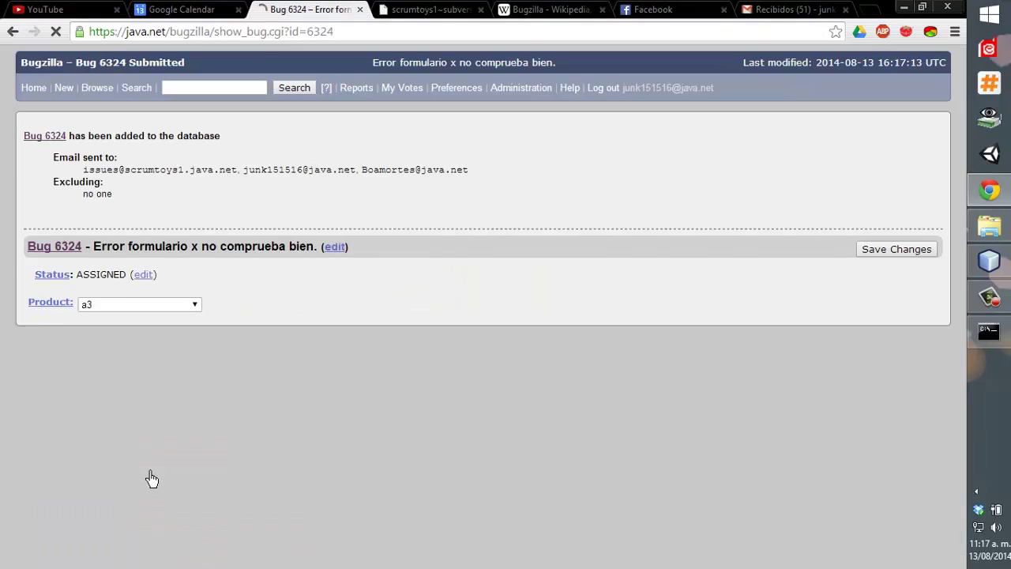
pyautogui.hotkey('alt', 'Tab')
pyautogui.click(7, 99)
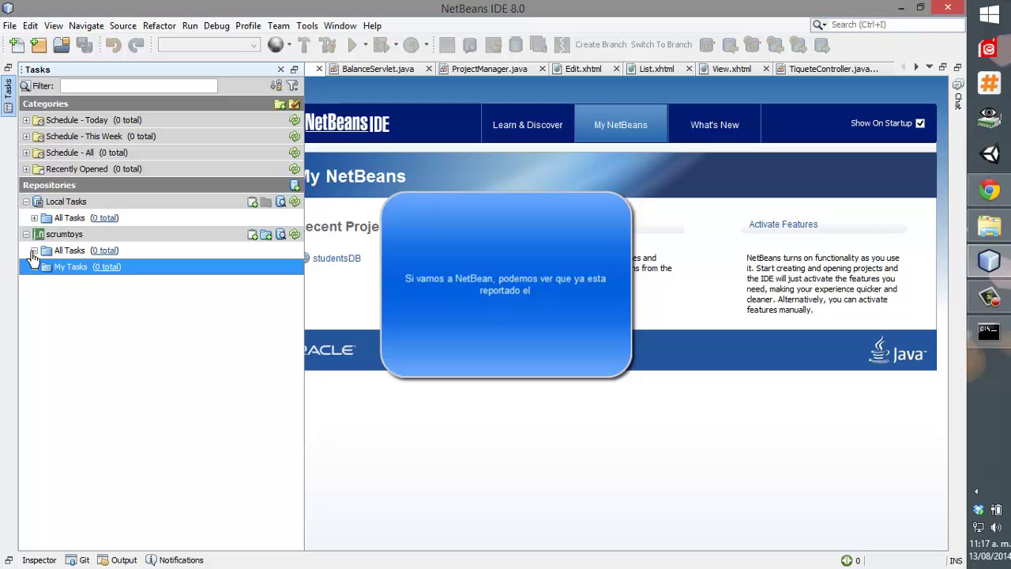
# Refresh the scrumtoys task queries and select bug 6324 under All Tasks and My Tasks.
pyautogui.click(59, 250)
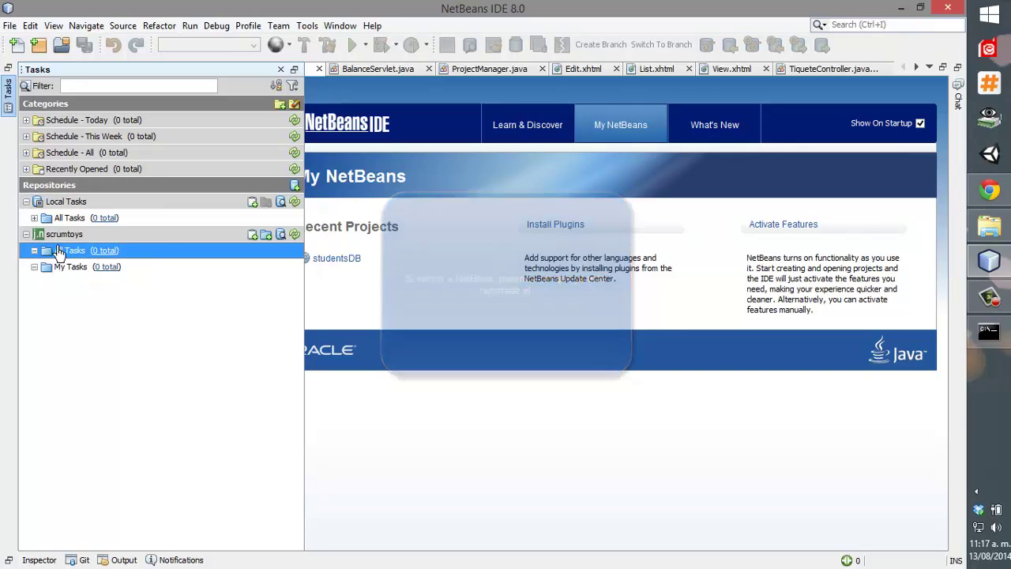
pyautogui.click(294, 234)
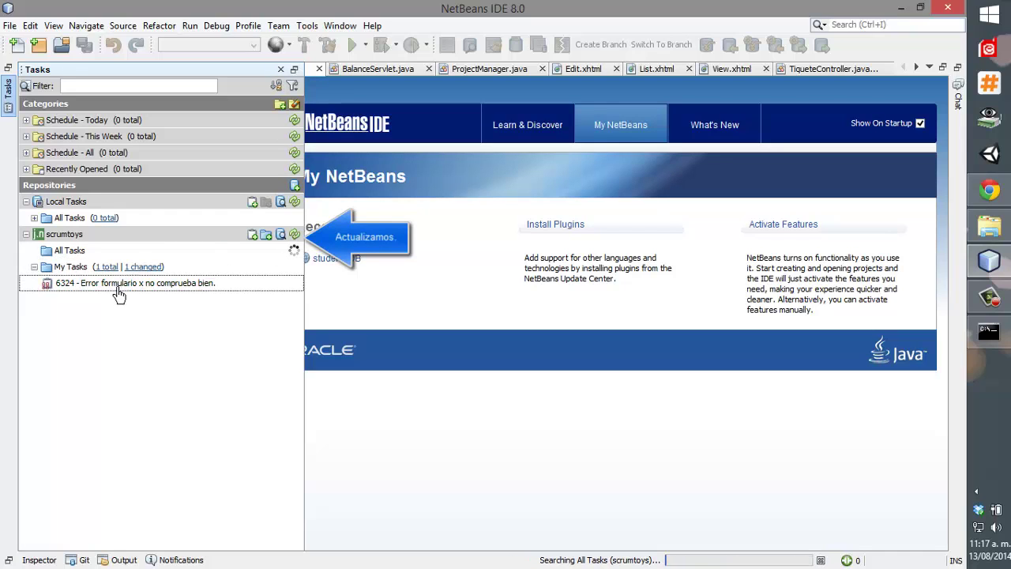
pyautogui.moveTo(143, 270)
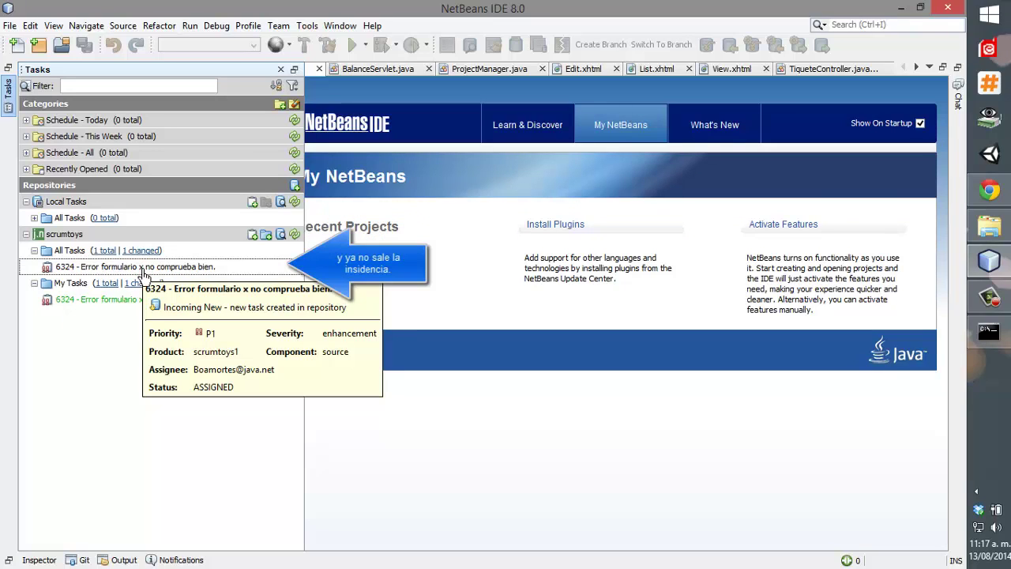
pyautogui.click(143, 271)
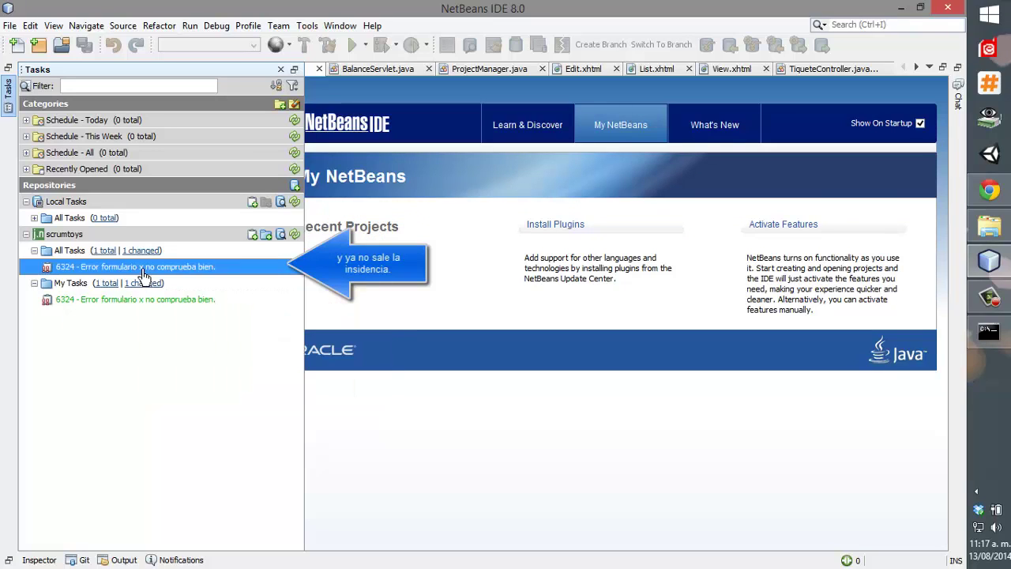
pyautogui.click(182, 285)
pyautogui.click(85, 306)
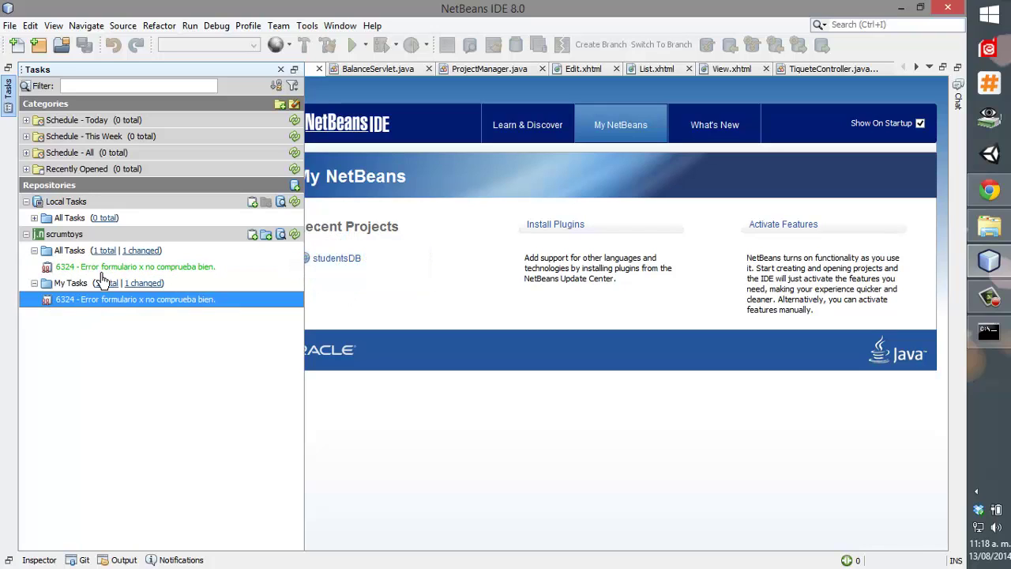
pyautogui.click(99, 304)
pyautogui.moveTo(101, 308)
# Open task 6324 and confirm severity enhancement, status ASSIGNED and no target milestone.
pyautogui.doubleClick(101, 266)
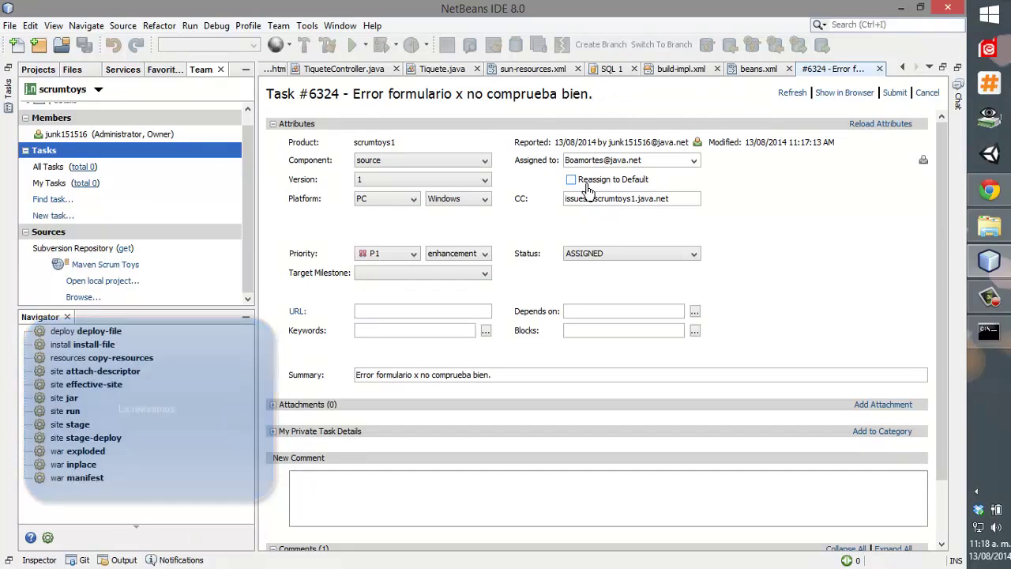
pyautogui.click(462, 254)
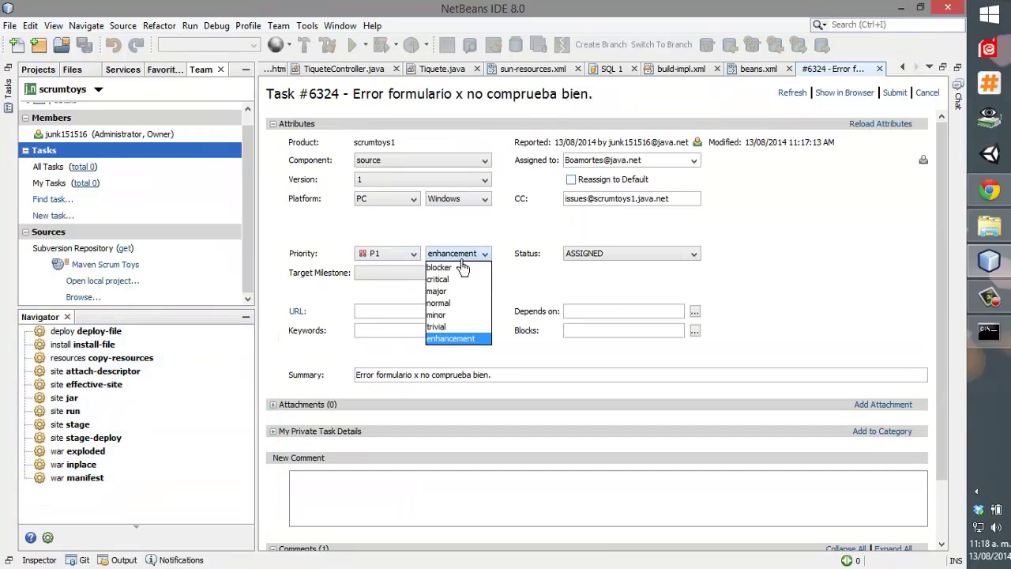
pyautogui.click(477, 254)
pyautogui.click(574, 255)
pyautogui.click(577, 259)
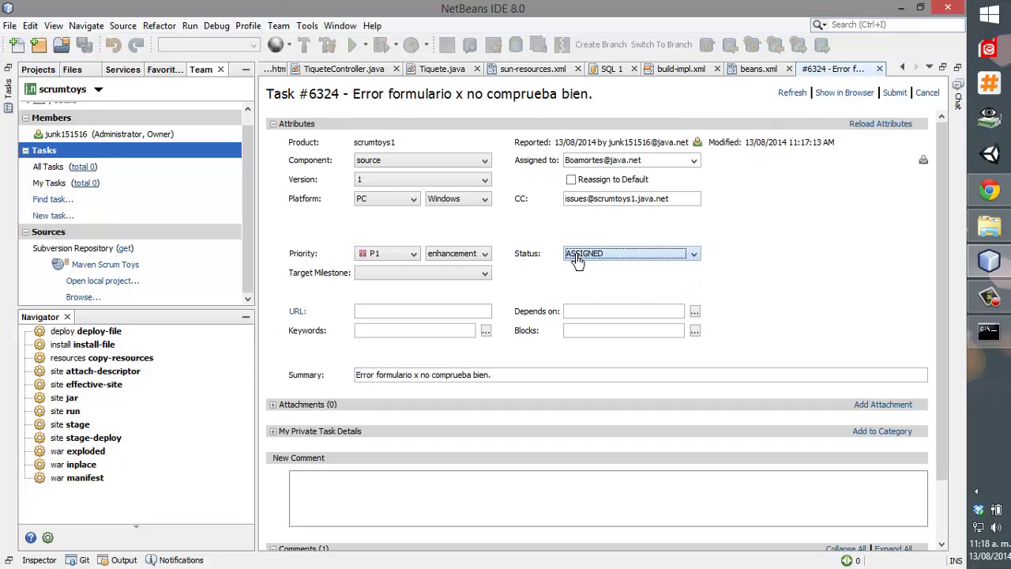
pyautogui.click(436, 272)
pyautogui.click(435, 281)
# Expand and collapse the Attachments and Private Details sections, then collapse Comments.
pyautogui.scroll(-3, 434, 279)
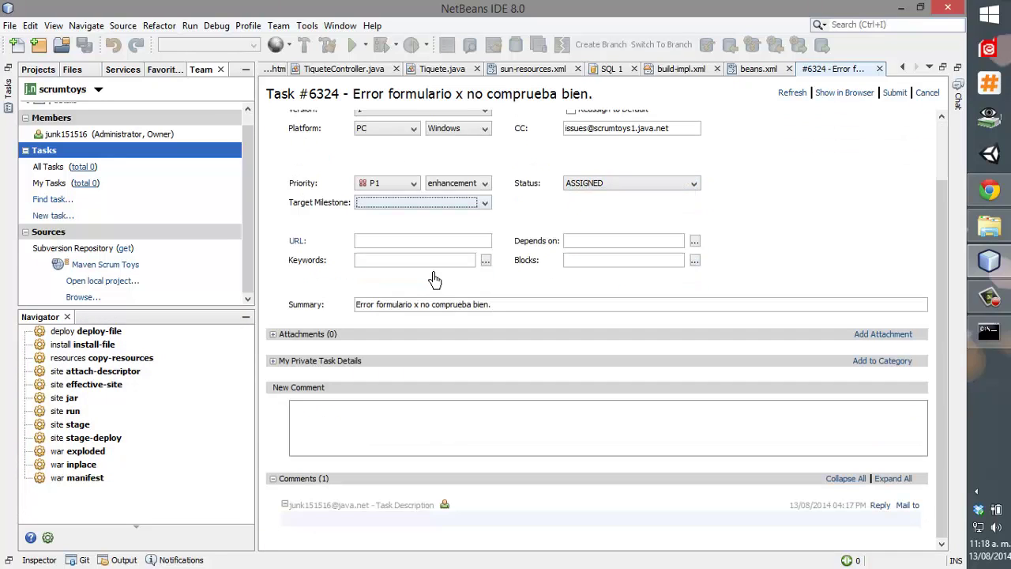
pyautogui.click(274, 337)
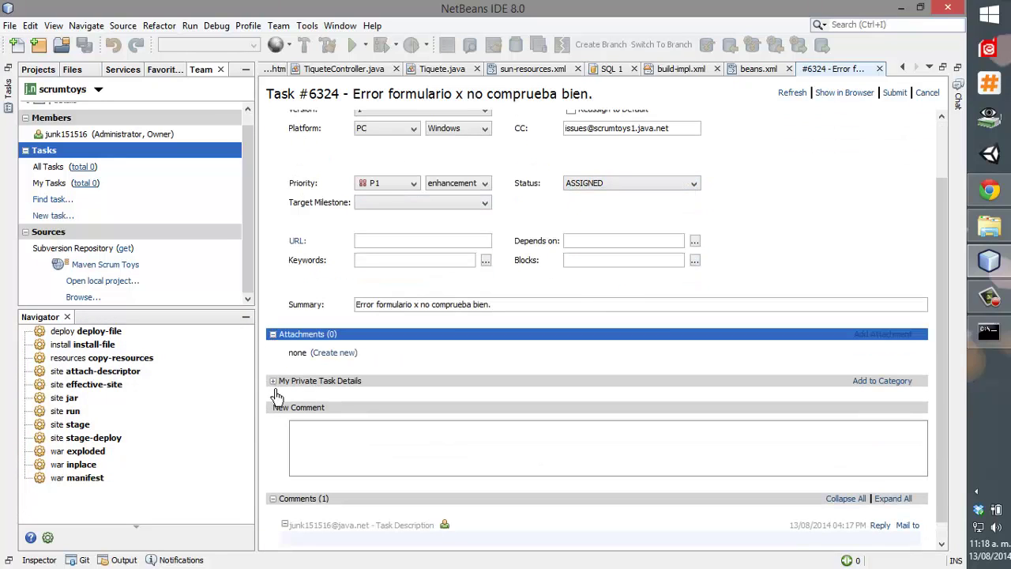
pyautogui.click(274, 384)
pyautogui.click(274, 383)
pyautogui.click(273, 338)
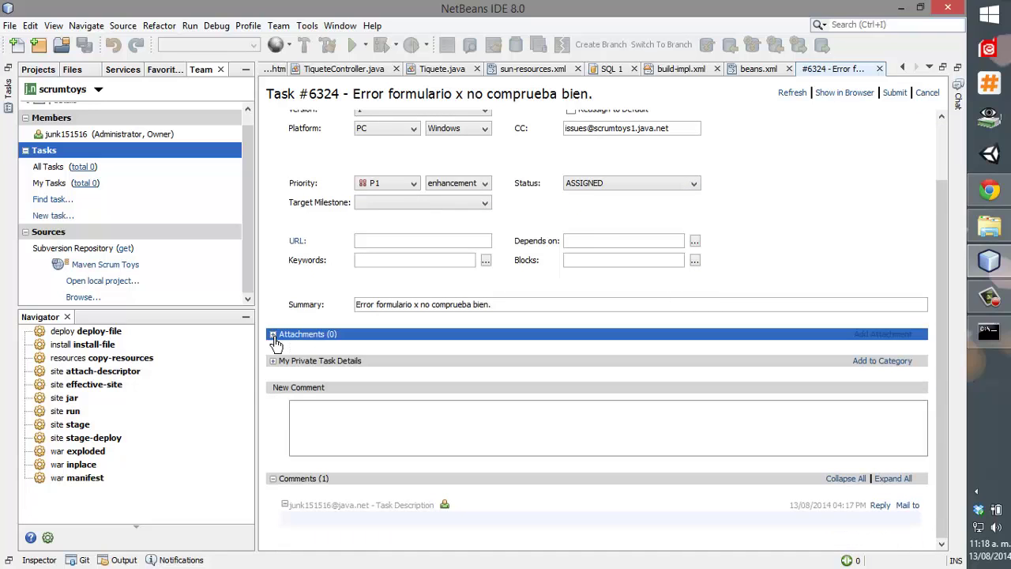
pyautogui.click(273, 479)
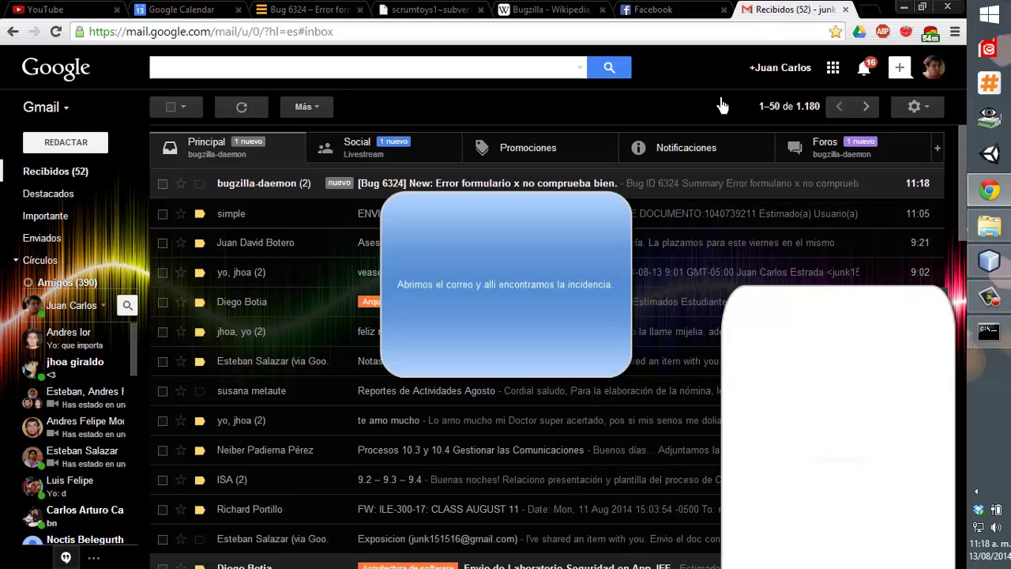
# Open the [Bug 6324] New email, select its bug details, and email the assignee.
pyautogui.click(596, 185)
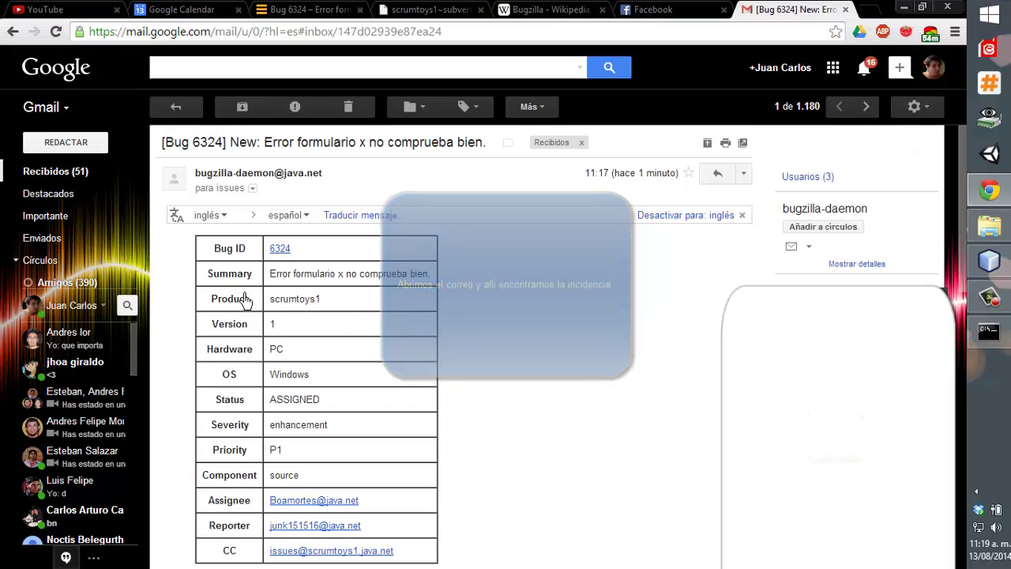
pyautogui.moveTo(204, 254); pyautogui.dragTo(299, 345)
pyautogui.click(377, 318)
pyautogui.moveTo(372, 396); pyautogui.dragTo(335, 436)
pyautogui.scroll(-1, 376, 397)
pyautogui.click(335, 434)
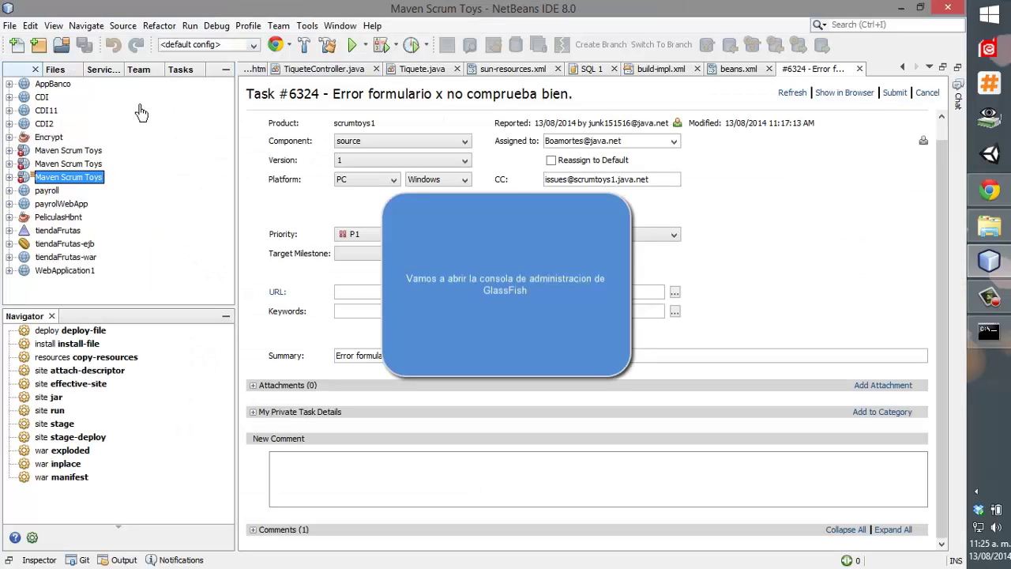
# From Services, choose View Domain Admin Console on GlassFish Server 4.
pyautogui.click(103, 70)
pyautogui.rightClick(83, 141)
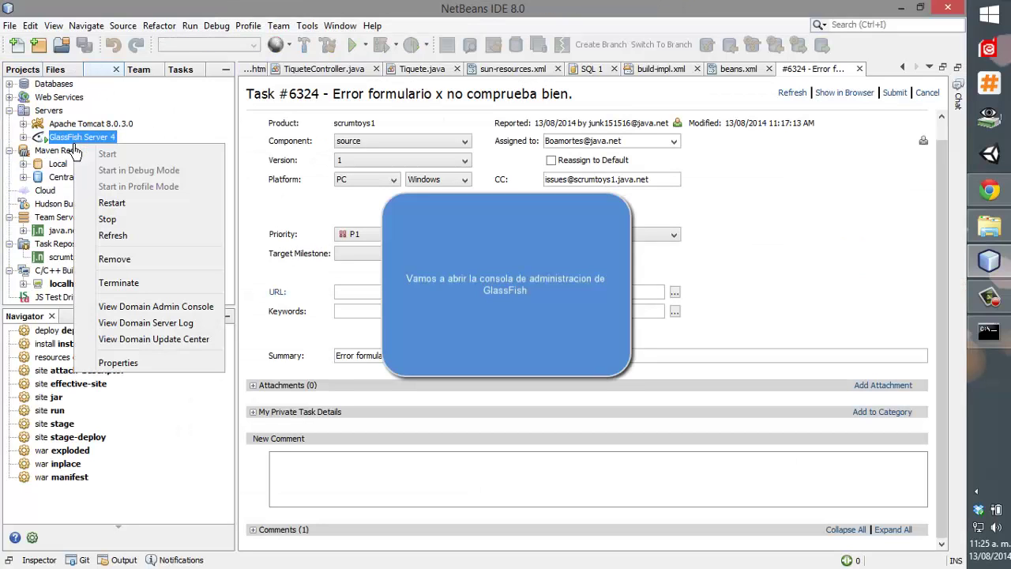
pyautogui.click(134, 312)
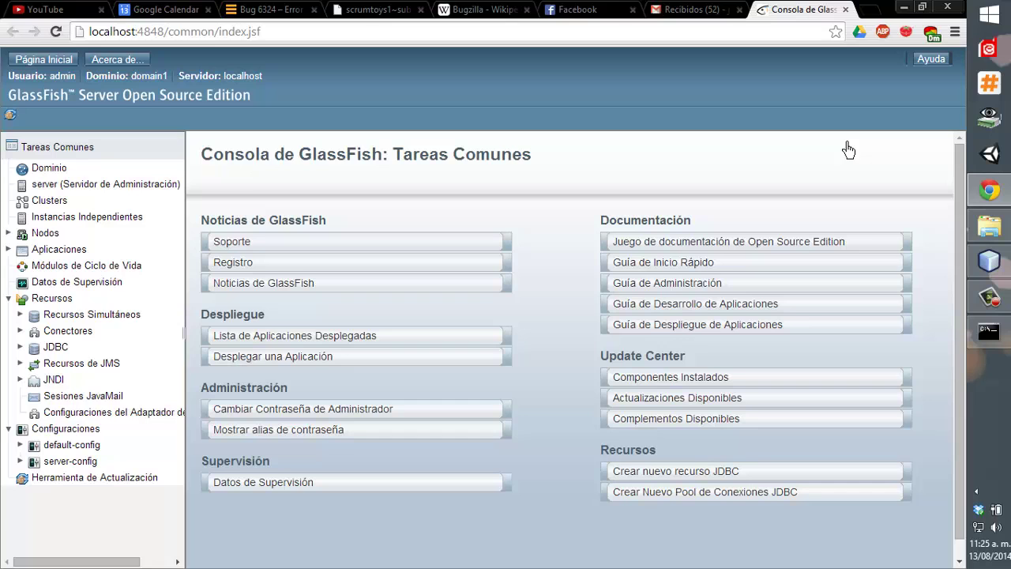
# Deploy jenkins.war from the lab Repocitorios folder as the application named jenkins.
pyautogui.click(22, 251)
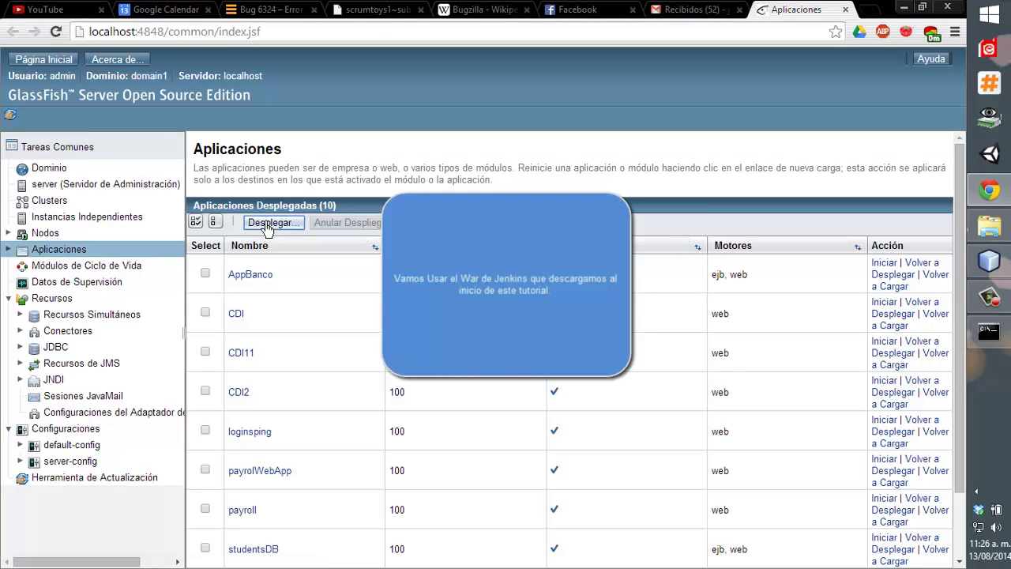
pyautogui.click(267, 223)
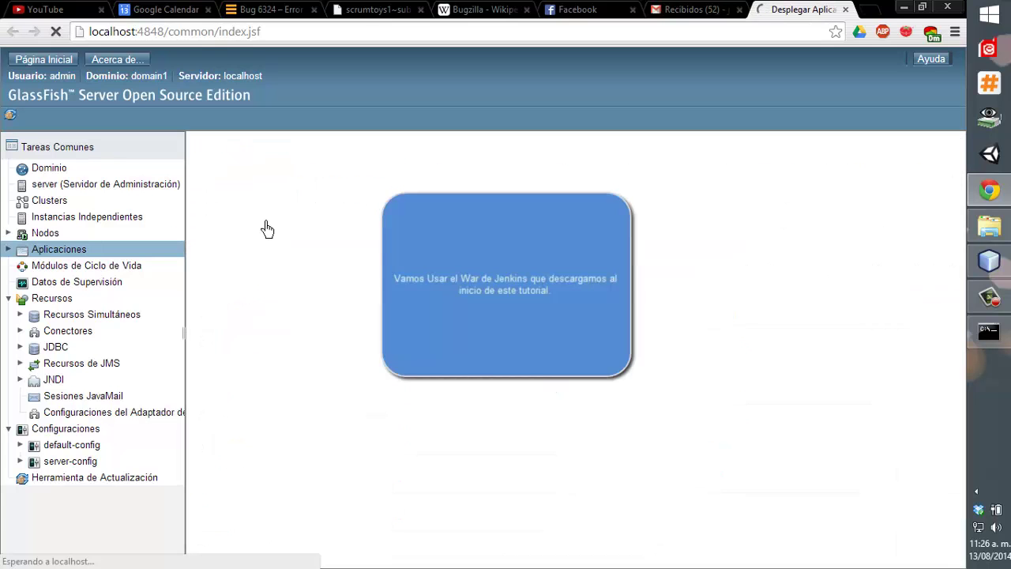
pyautogui.click(299, 221)
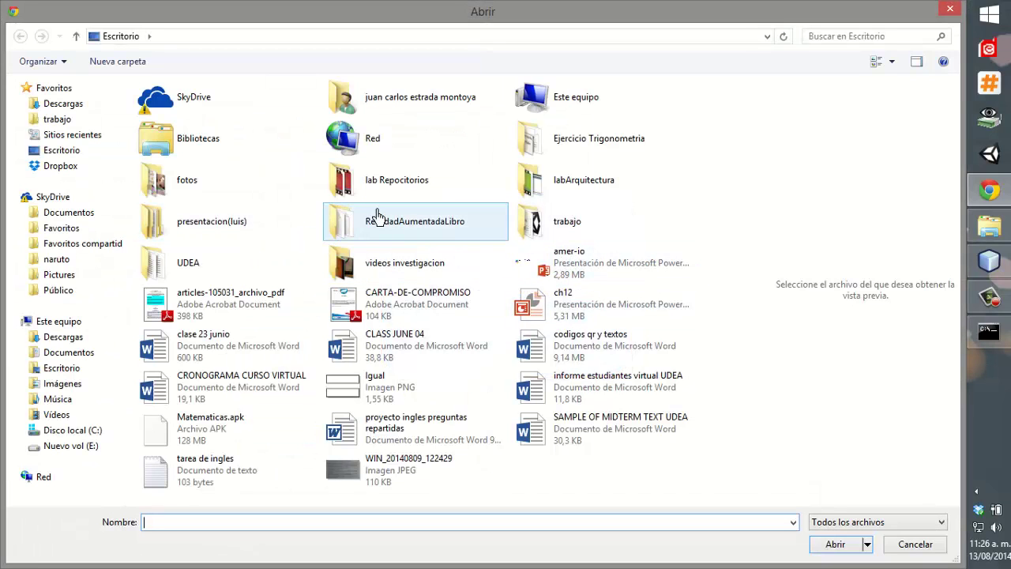
pyautogui.doubleClick(379, 180)
pyautogui.click(205, 127)
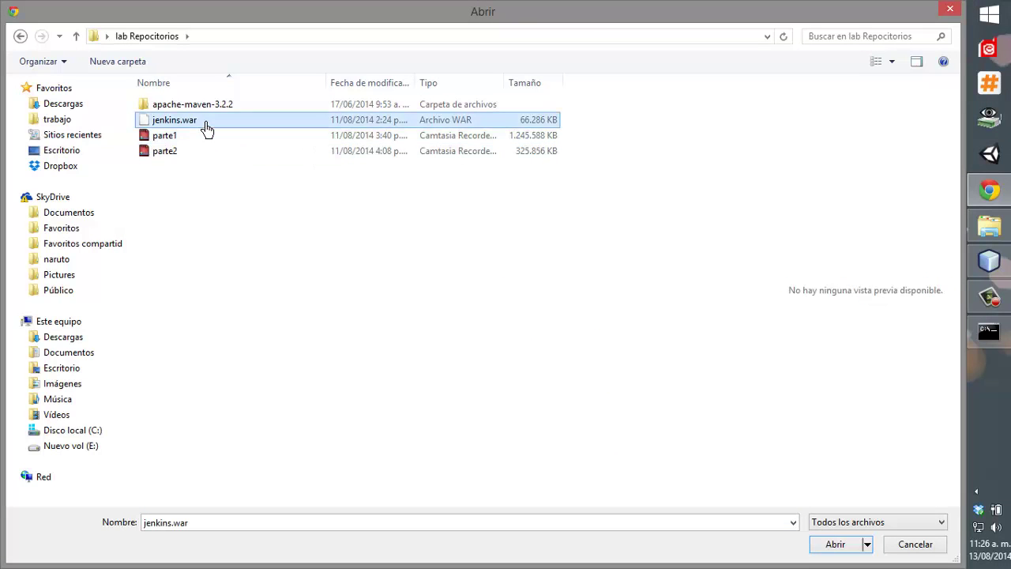
pyautogui.click(821, 545)
pyautogui.scroll(-3, 807, 550)
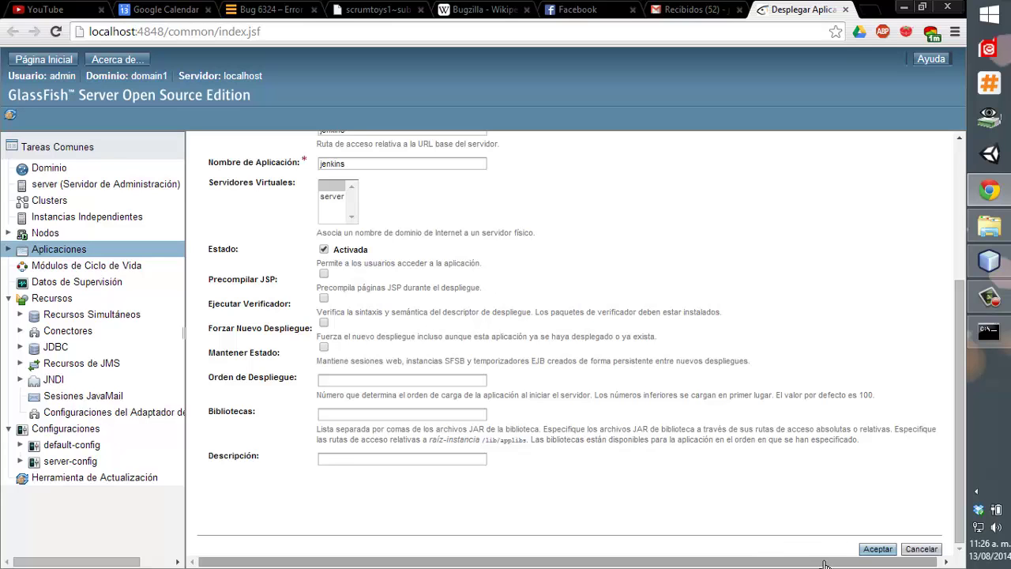
pyautogui.click(877, 548)
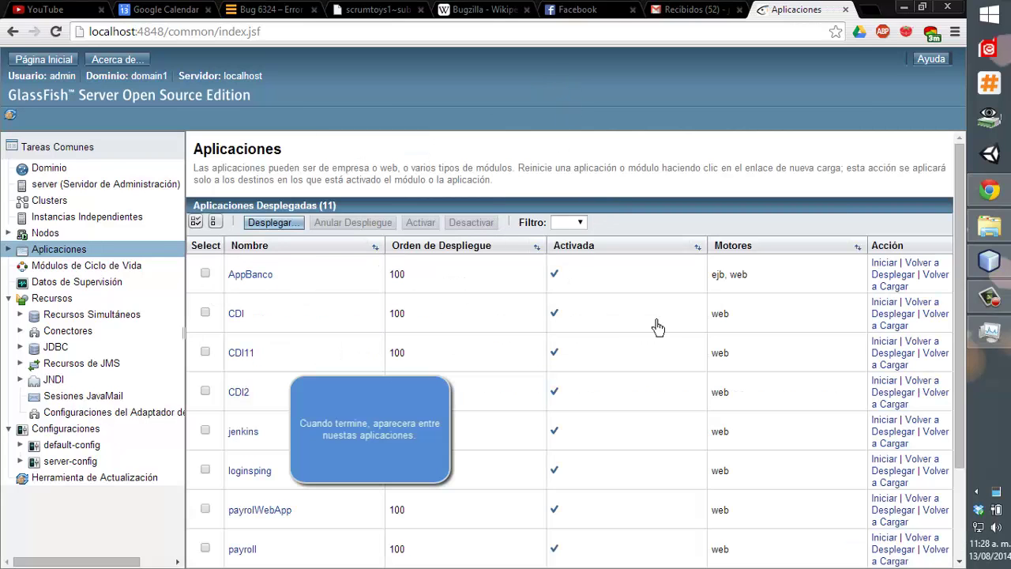
# Load localhost:8080/jenkins in a new Chrome tab and go to Administrar Jenkins.
pyautogui.hotkey('ctrl', 't')
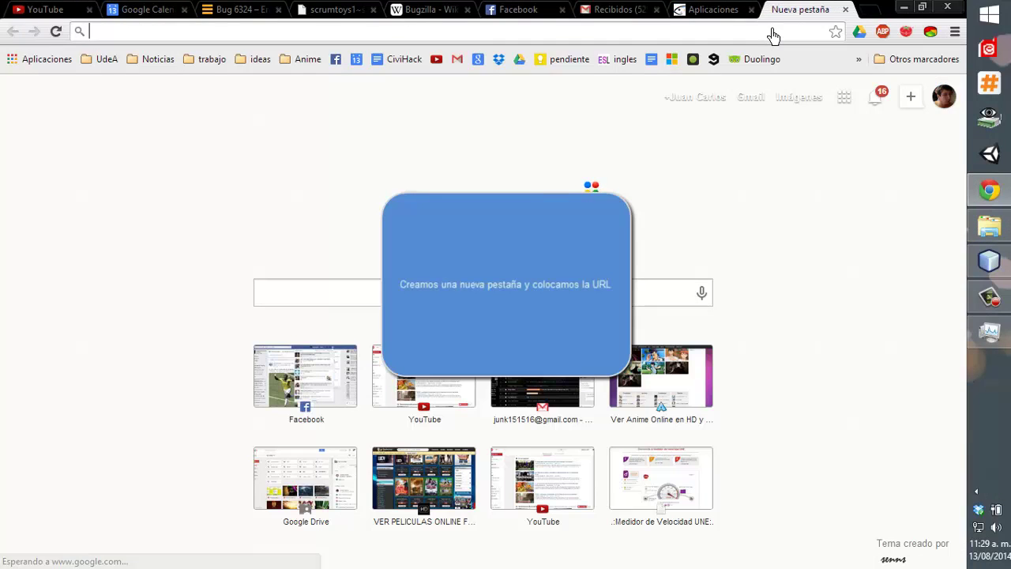
pyautogui.write('localhost:8080')
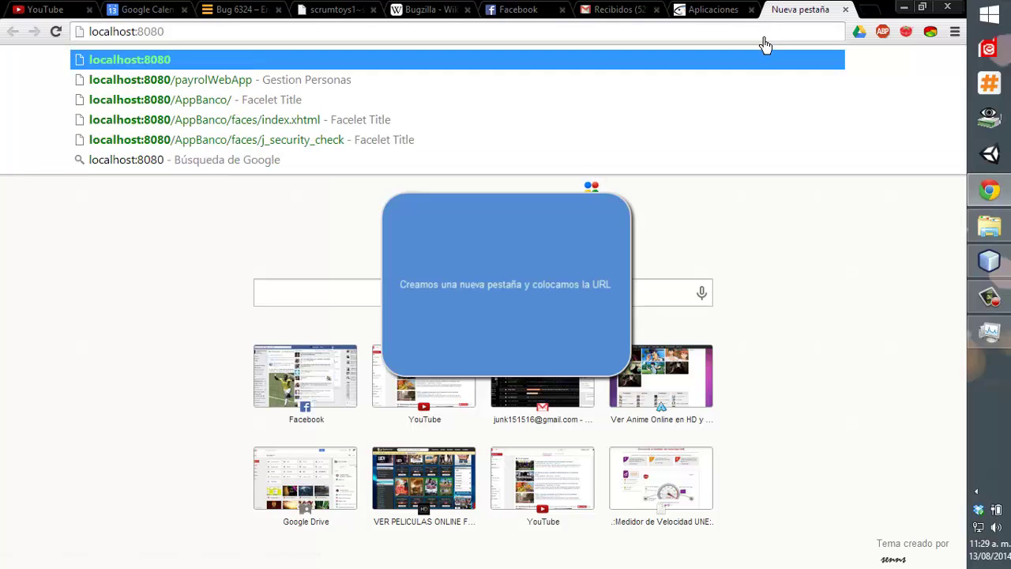
pyautogui.write('/jen')
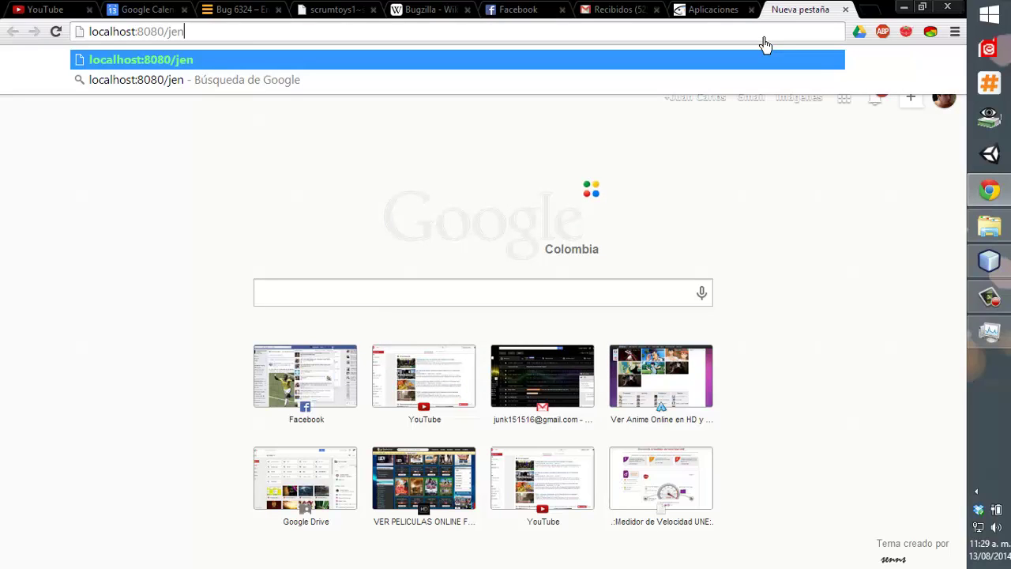
pyautogui.write('kins')
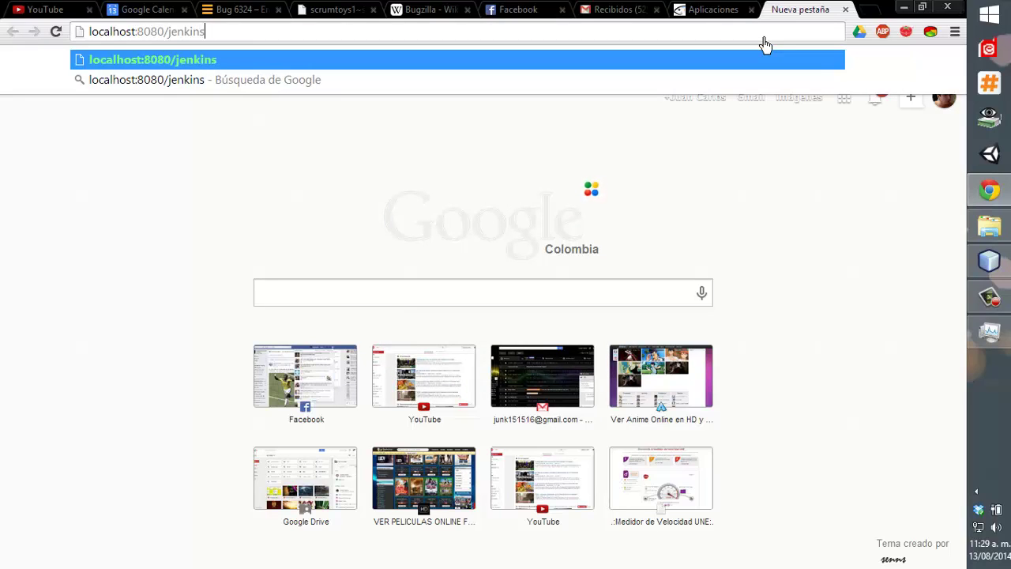
pyautogui.press('Return')
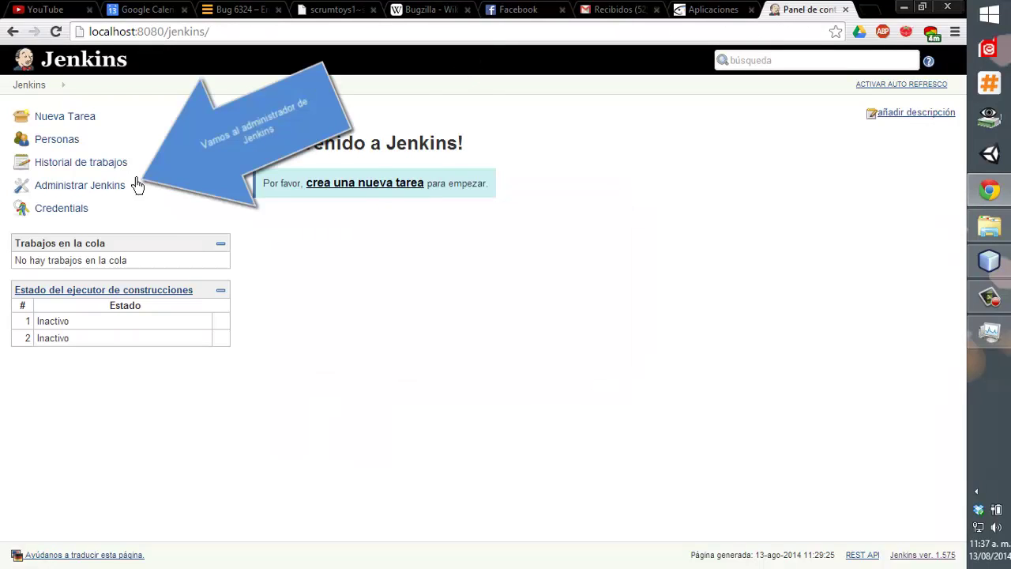
pyautogui.click(100, 188)
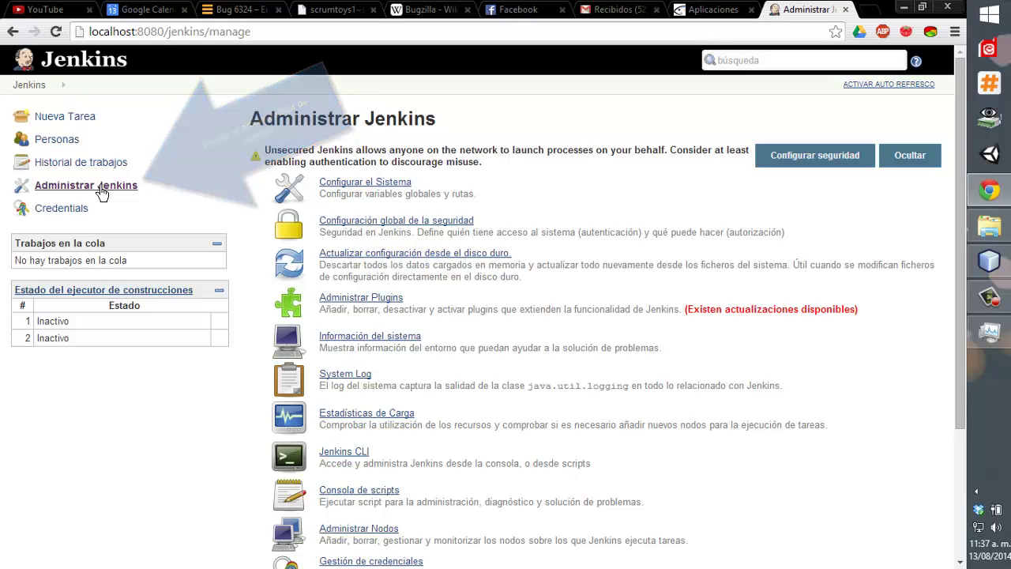
# Open Configurar el Sistema and scroll down to the Maven installations section.
pyautogui.click(381, 188)
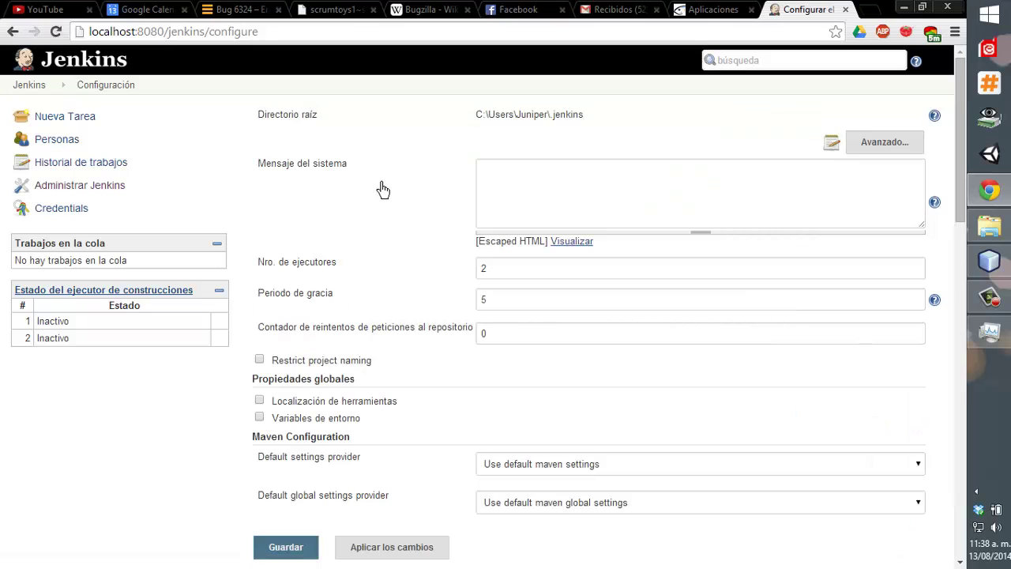
pyautogui.scroll(-10, 572, 416)
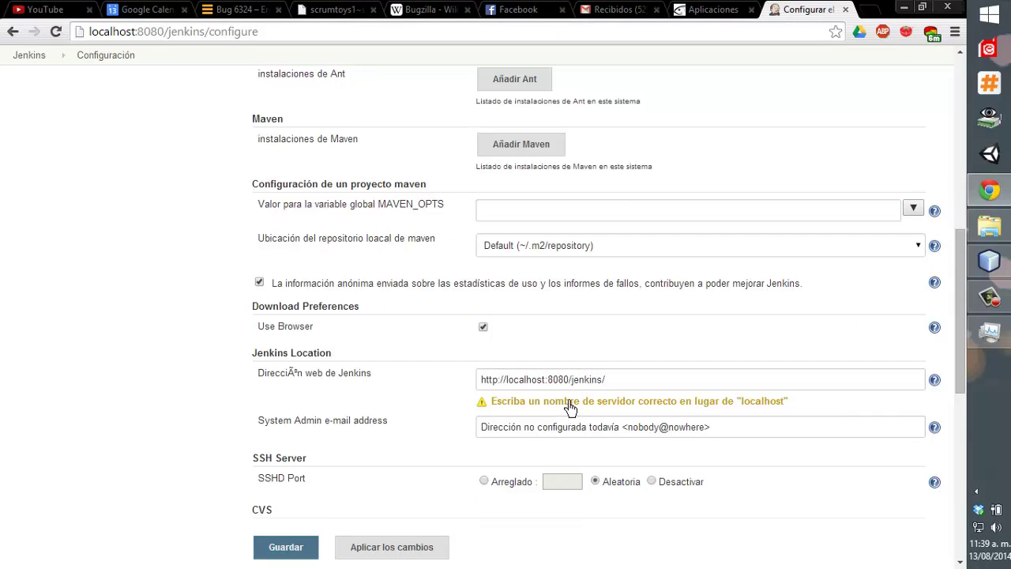
# Add Maven installation Maven1, automatic install off, with MAVEN_HOME set to the apache-maven-3.2.2 folder.
pyautogui.click(538, 144)
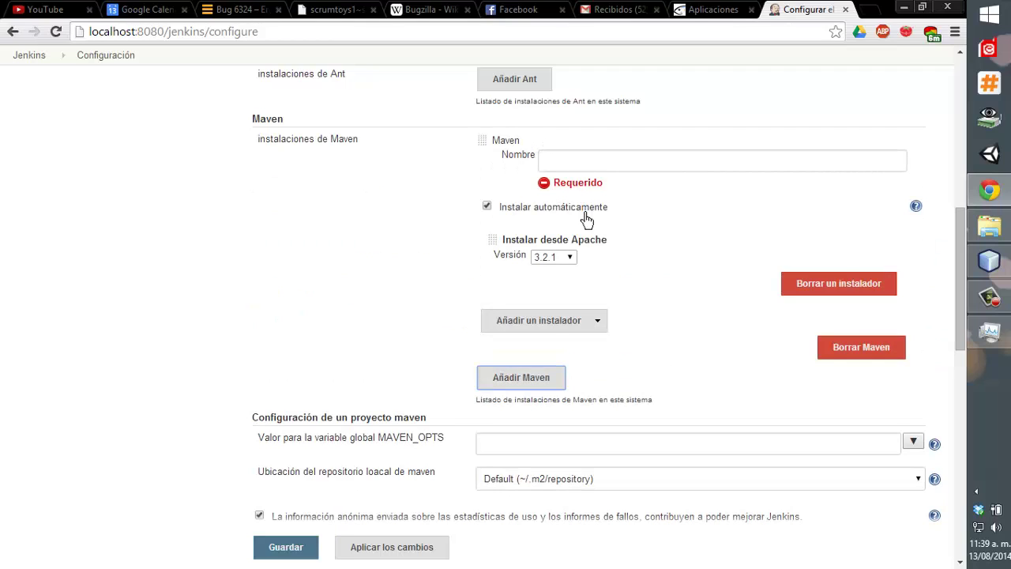
pyautogui.click(571, 161)
pyautogui.write('m')
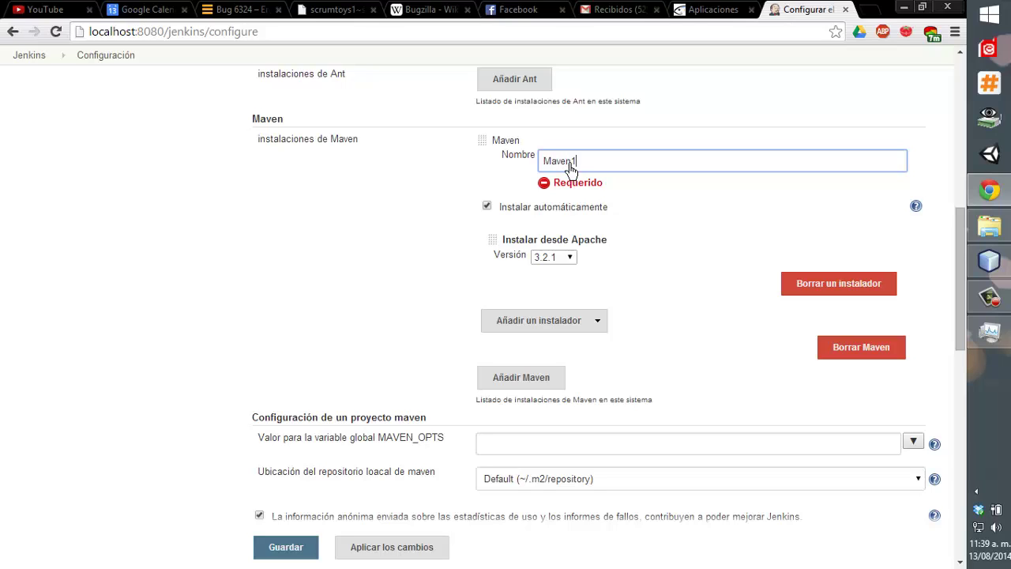
pyautogui.click(562, 218)
pyautogui.click(486, 193)
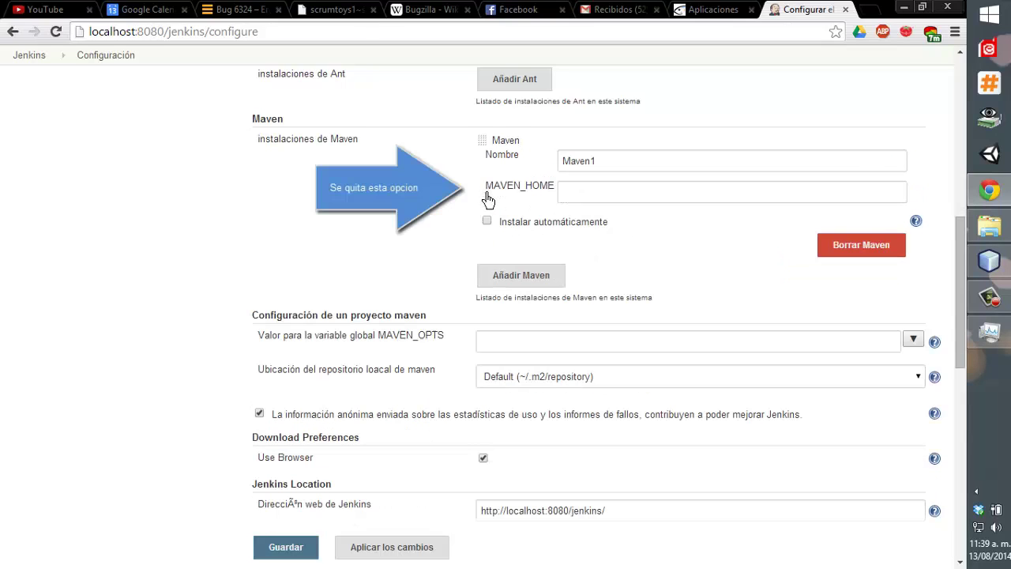
pyautogui.click(608, 197)
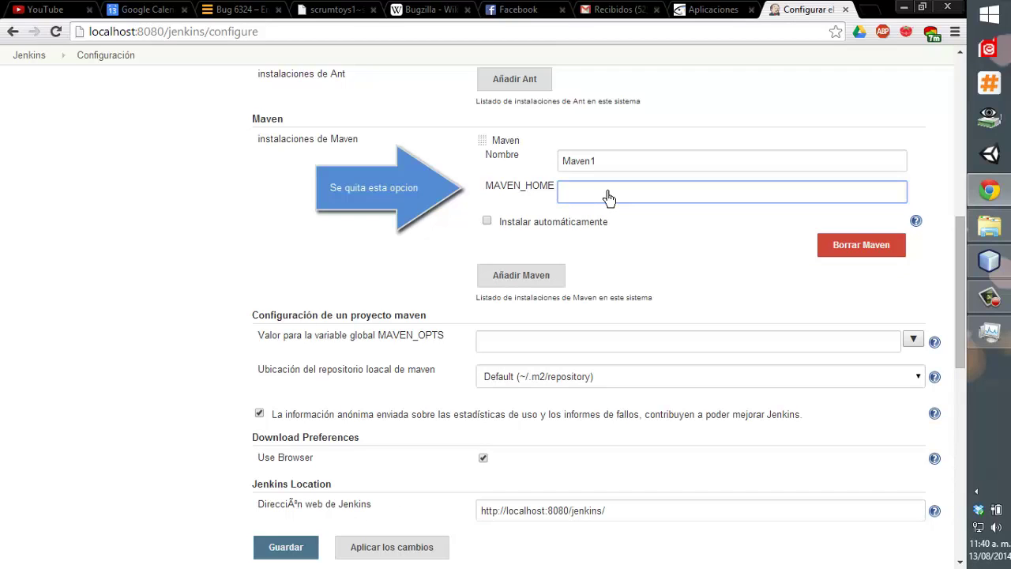
pyautogui.write('C:\\Users\\Juniper\\Desktop\\lab Repositorios\\apache-maven-3.2.2')
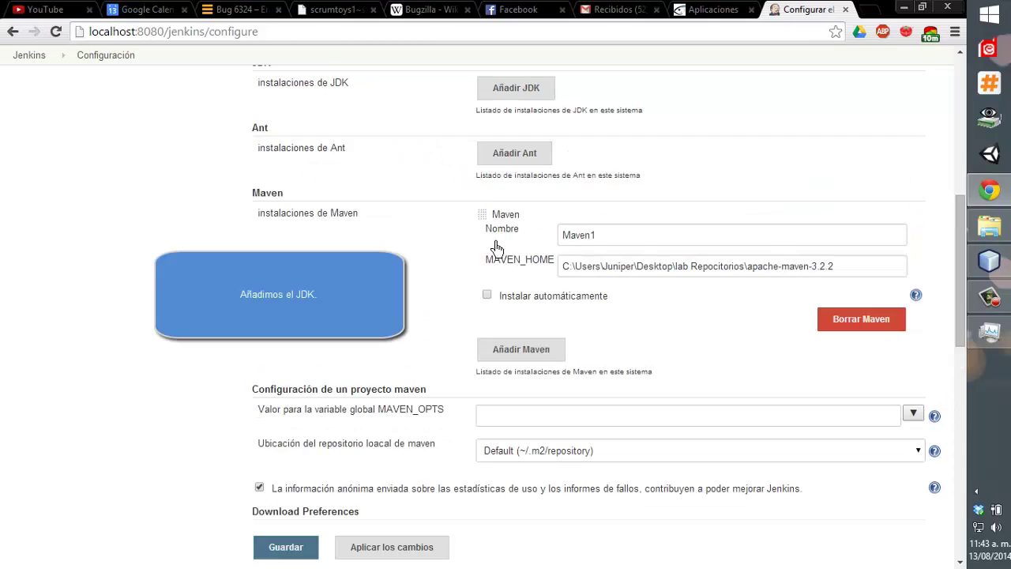
pyautogui.scroll(4, 487, 266)
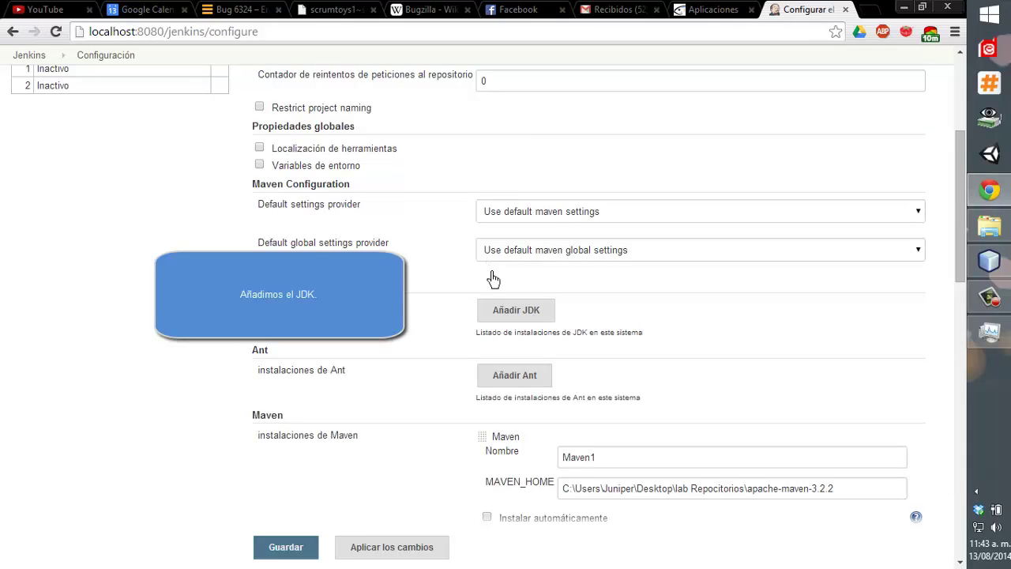
# Add a new JDK installation with automatic install turned off.
pyautogui.scroll(-2, 492, 277)
pyautogui.click(515, 236)
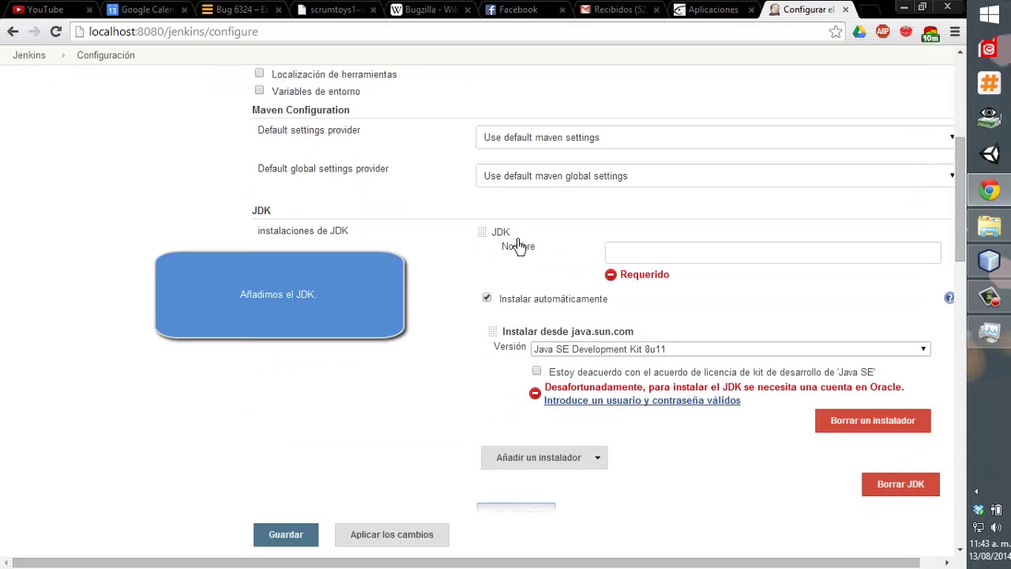
pyautogui.click(613, 254)
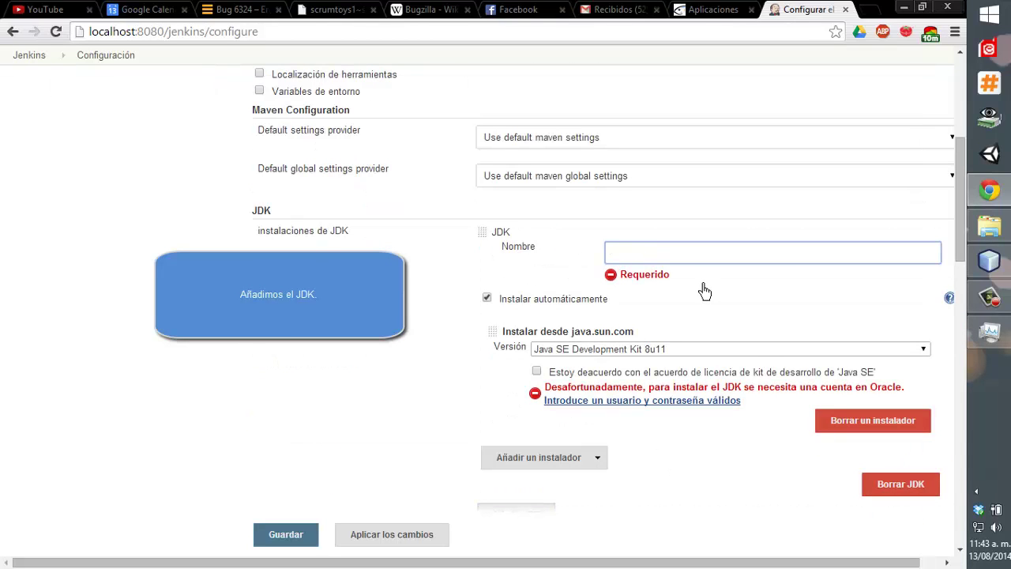
pyautogui.write('jdk 7')
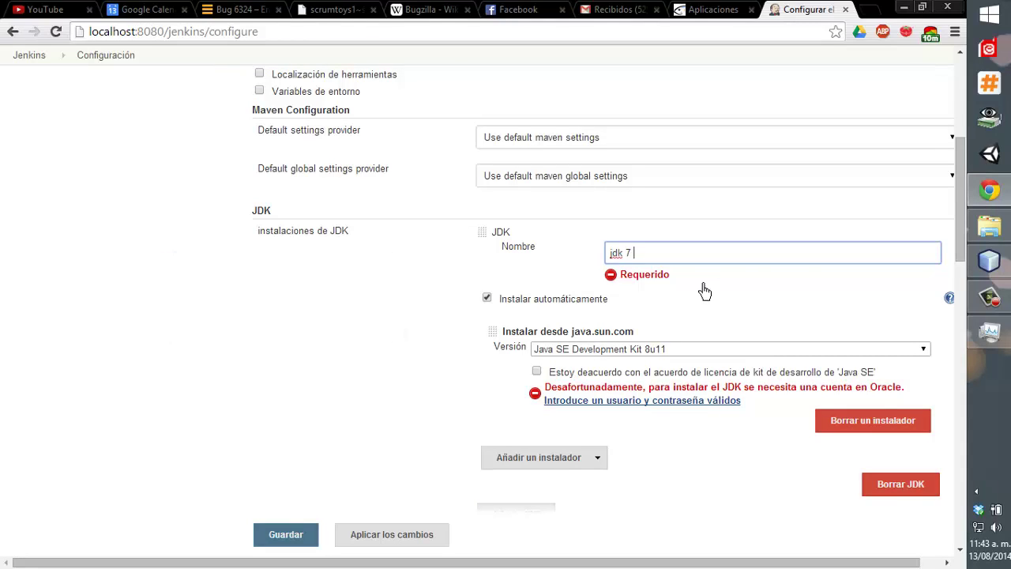
pyautogui.click(705, 292)
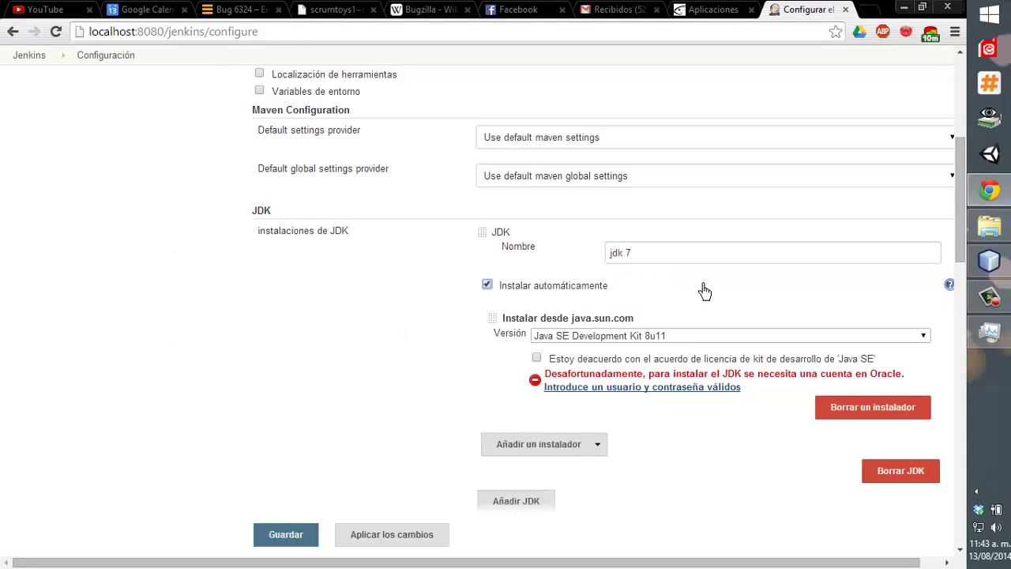
pyautogui.click(598, 292)
pyautogui.click(640, 292)
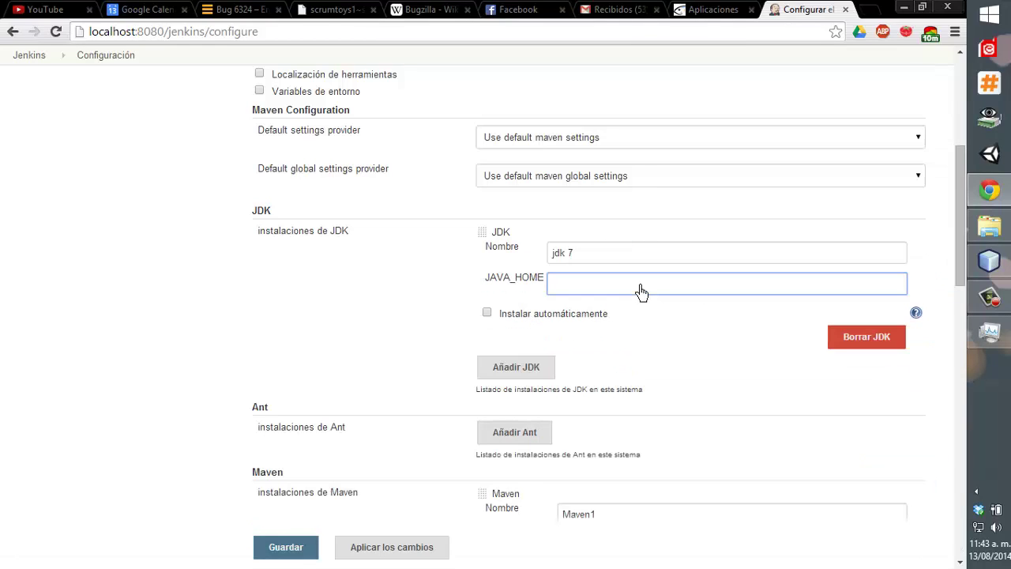
# Name the JDK 'JDK 7', set JAVA_HOME to C:\Program Files\Java\jdk1.7.0_60, and save.
pyautogui.scroll(-1, 638, 293)
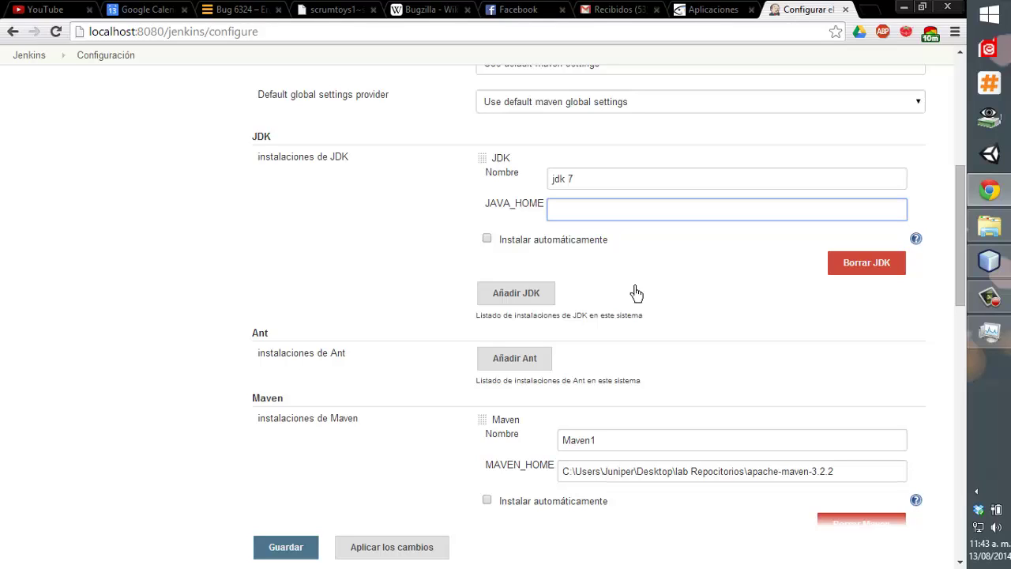
pyautogui.moveTo(614, 184); pyautogui.dragTo(460, 172)
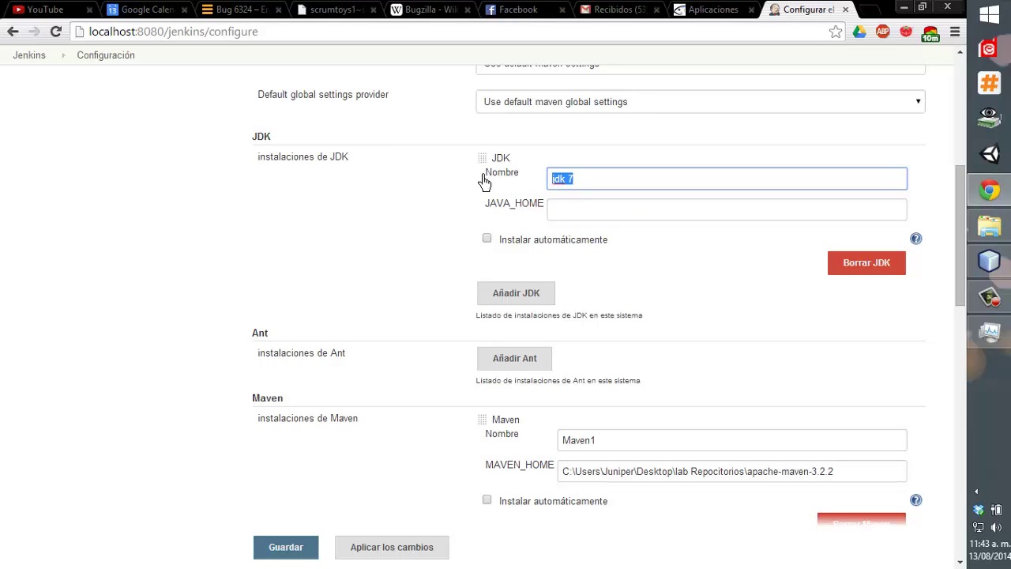
pyautogui.write('JDK 7')
pyautogui.press('Tab')
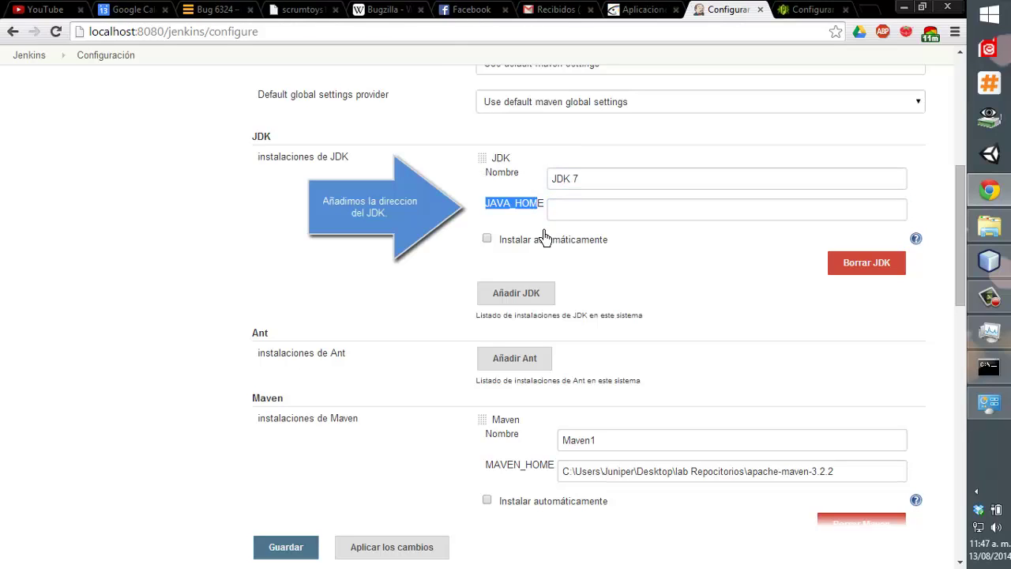
pyautogui.click(563, 212)
pyautogui.write('C:\\Program Files\\Java\\jdk1.7.0_60')
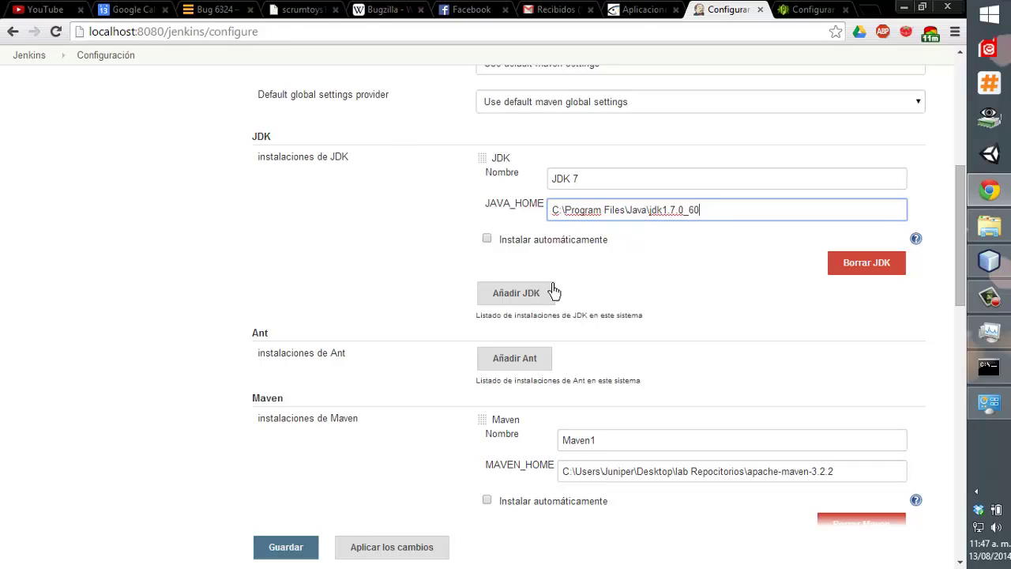
pyautogui.scroll(-20, 547, 209)
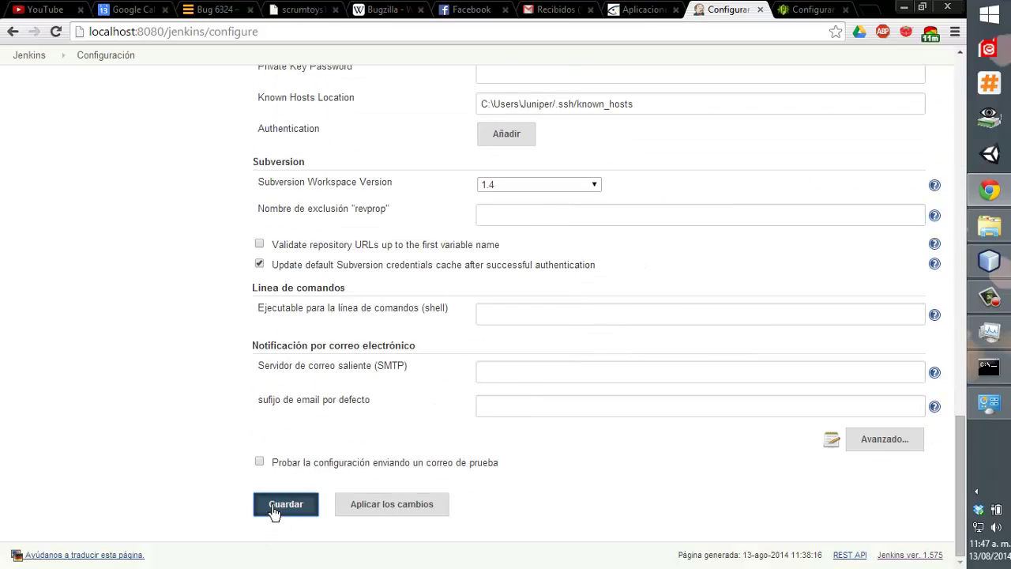
pyautogui.click(273, 512)
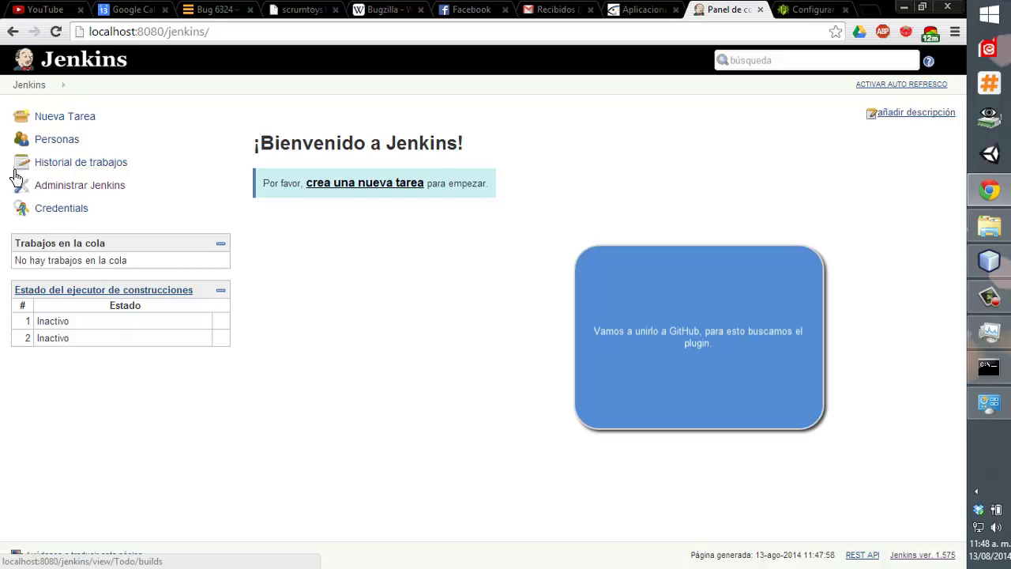
# Open the plugin manager and filter available plugins by 'git pl'.
pyautogui.click(70, 191)
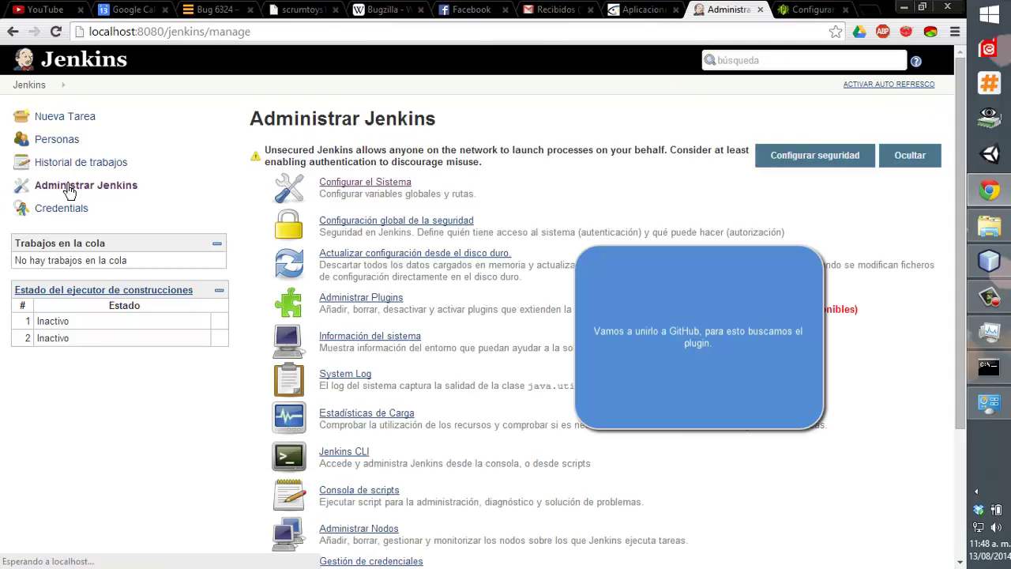
pyautogui.click(345, 302)
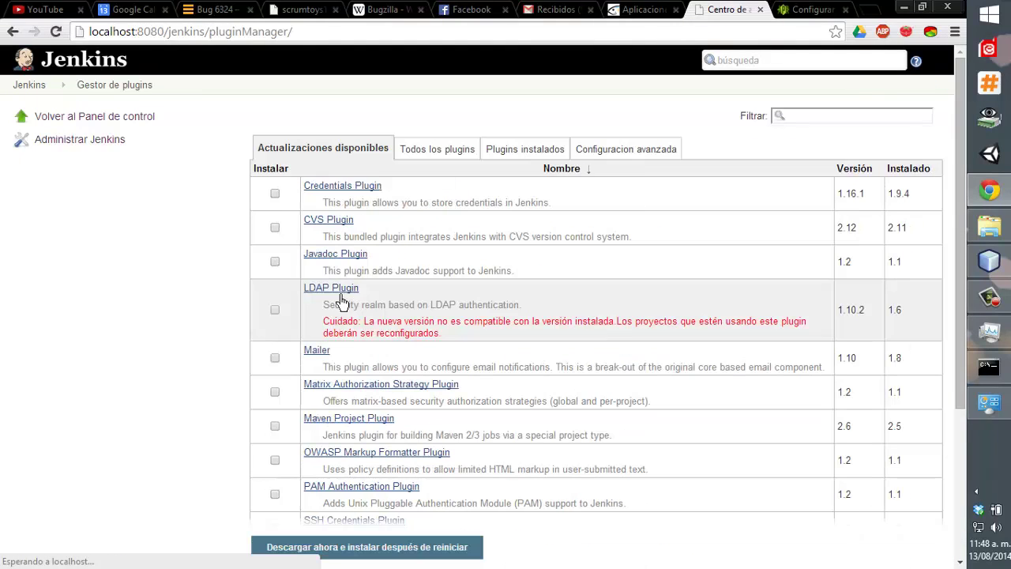
pyautogui.click(863, 120)
pyautogui.write('gitpl')
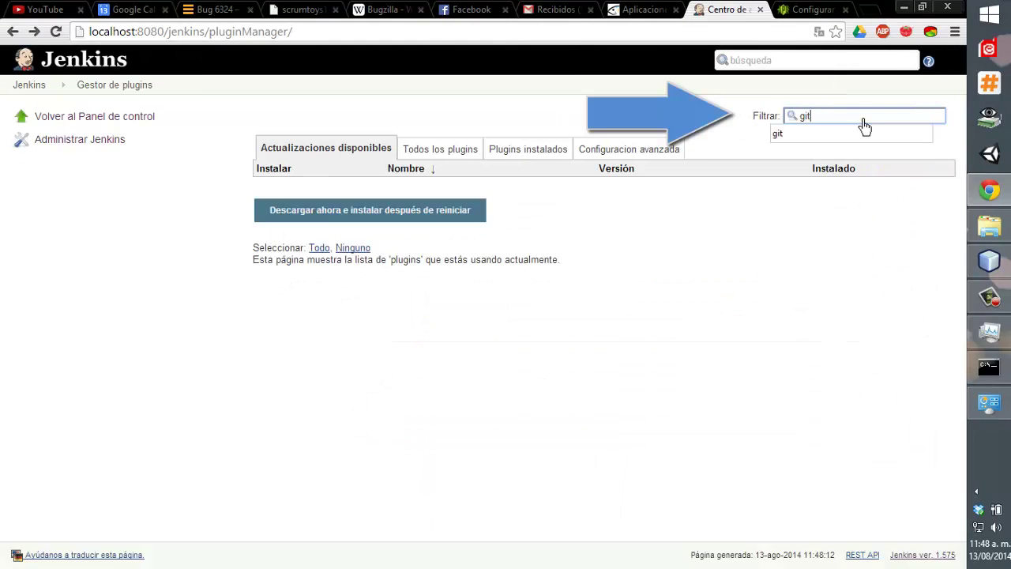
pyautogui.press('BackSpace')
pyautogui.press('BackSpace')
pyautogui.press('BackSpace')
pyautogui.write('t pli')
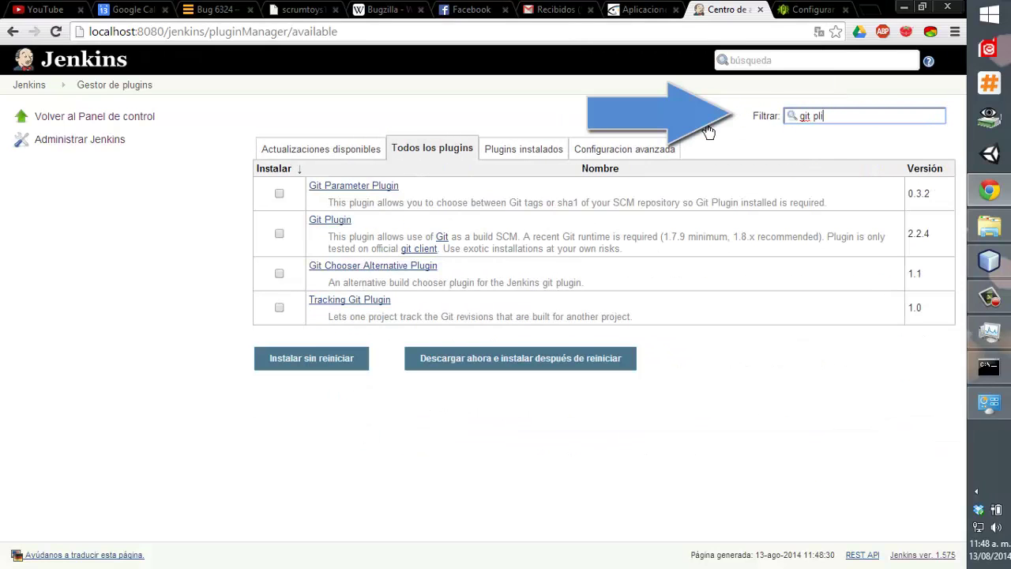
pyautogui.press('BackSpace')
# Mark Git Plugin and install it without restarting Jenkins.
pyautogui.click(278, 246)
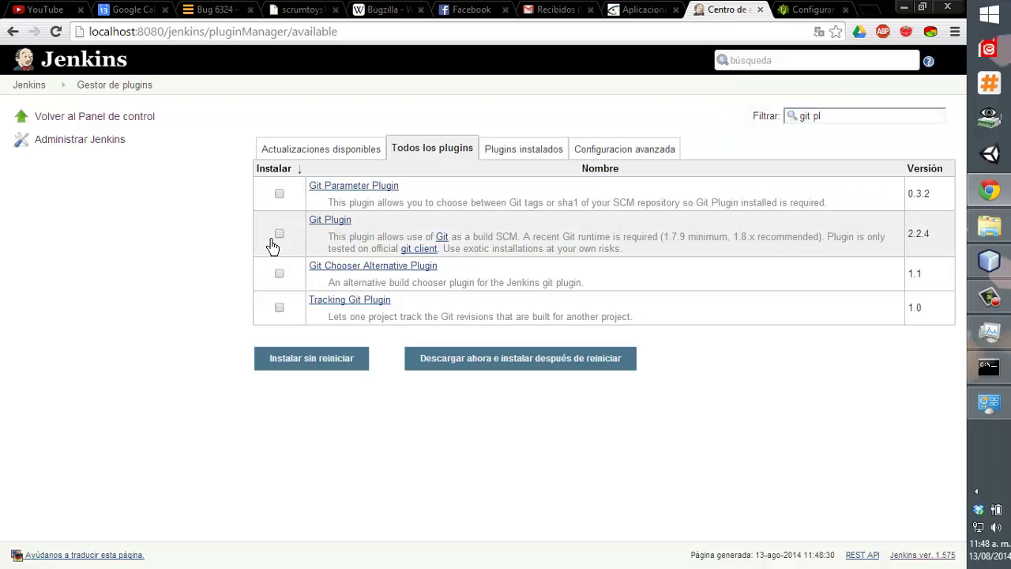
pyautogui.click(278, 235)
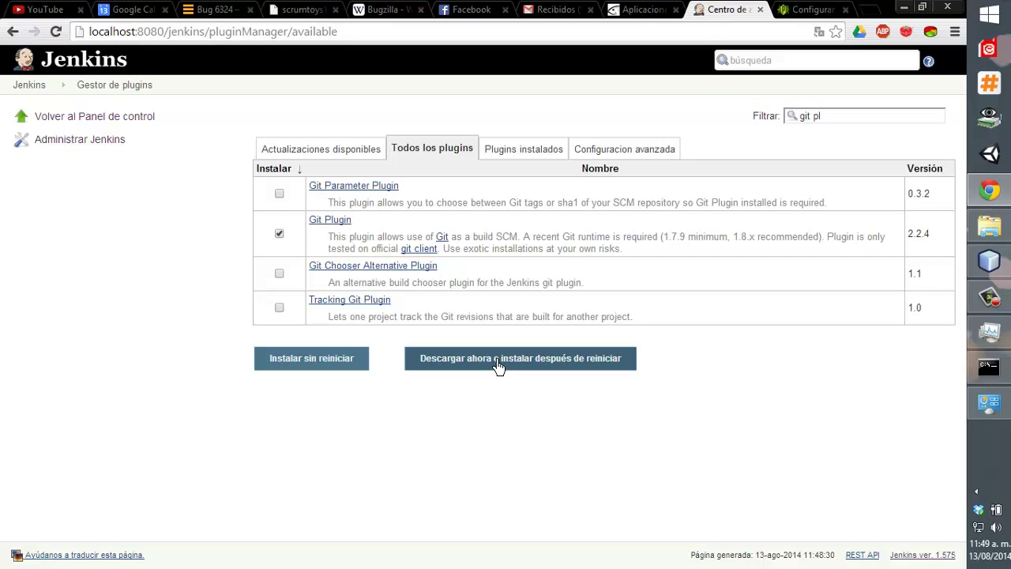
pyautogui.click(305, 360)
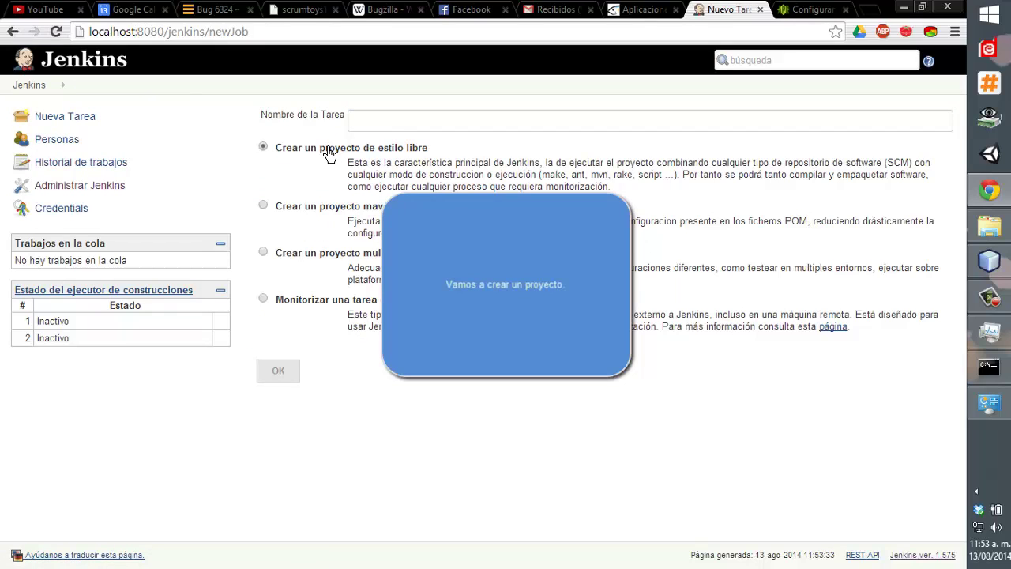
# Create a freestyle job named 'mi tarea de ensayo'.
pyautogui.click(402, 123)
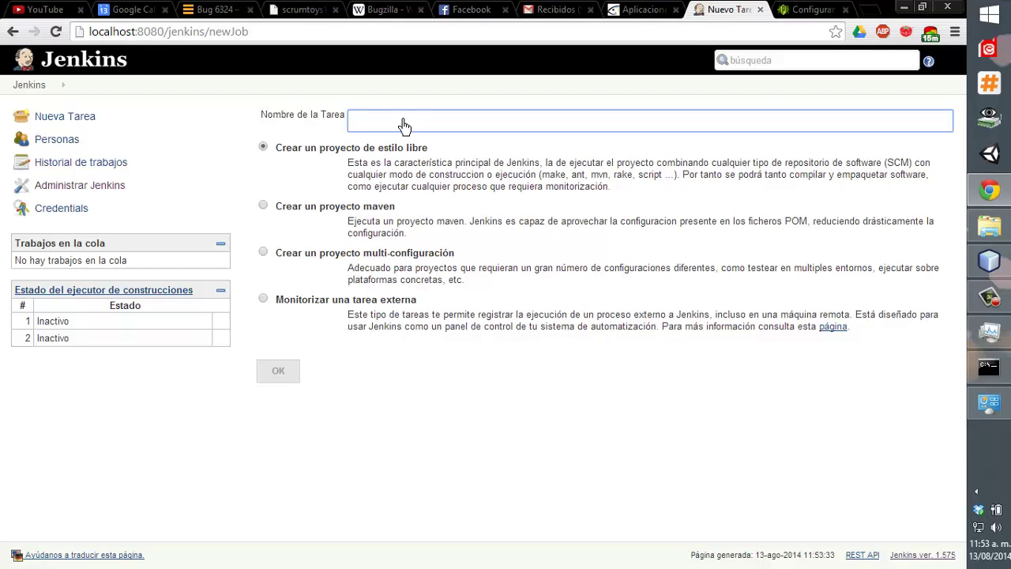
pyautogui.write('mi tarea de ensayo')
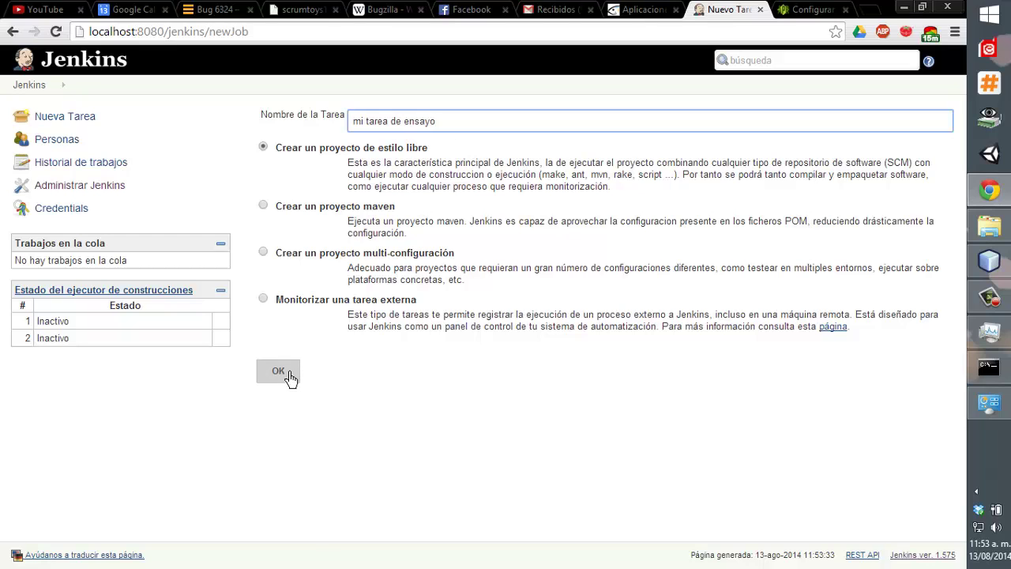
pyautogui.click(289, 376)
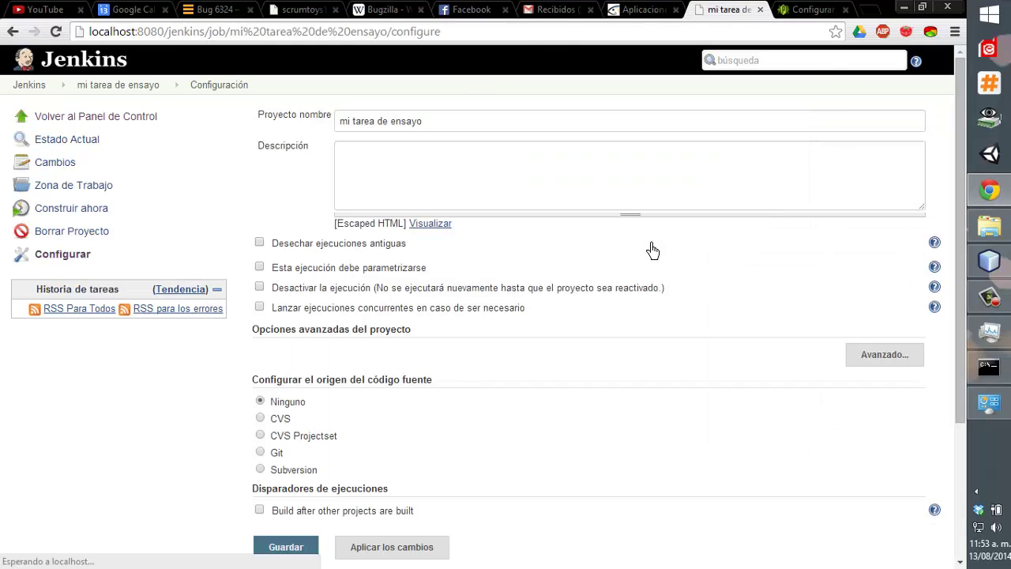
# Set Git as source with credentials none and repository git://github.com/Notodocodigo/EjemploJsf.git.
pyautogui.click(404, 195)
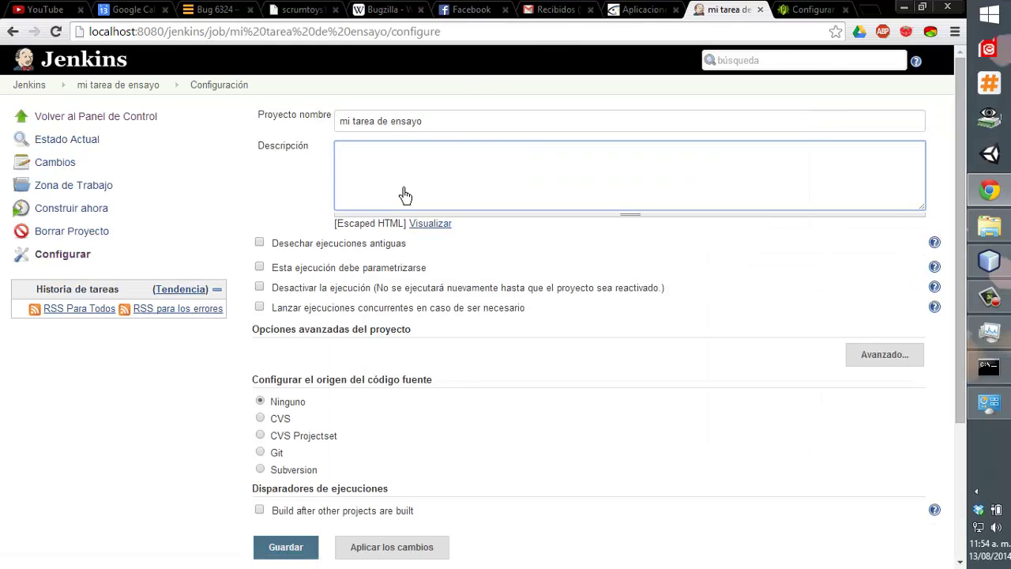
pyautogui.scroll(-1, 405, 195)
pyautogui.click(260, 378)
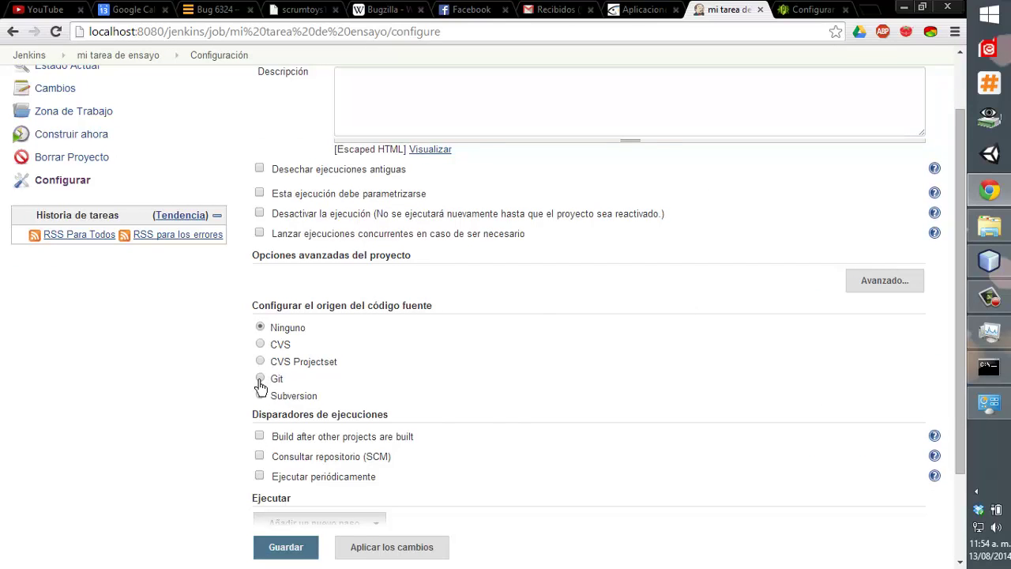
pyautogui.click(480, 405)
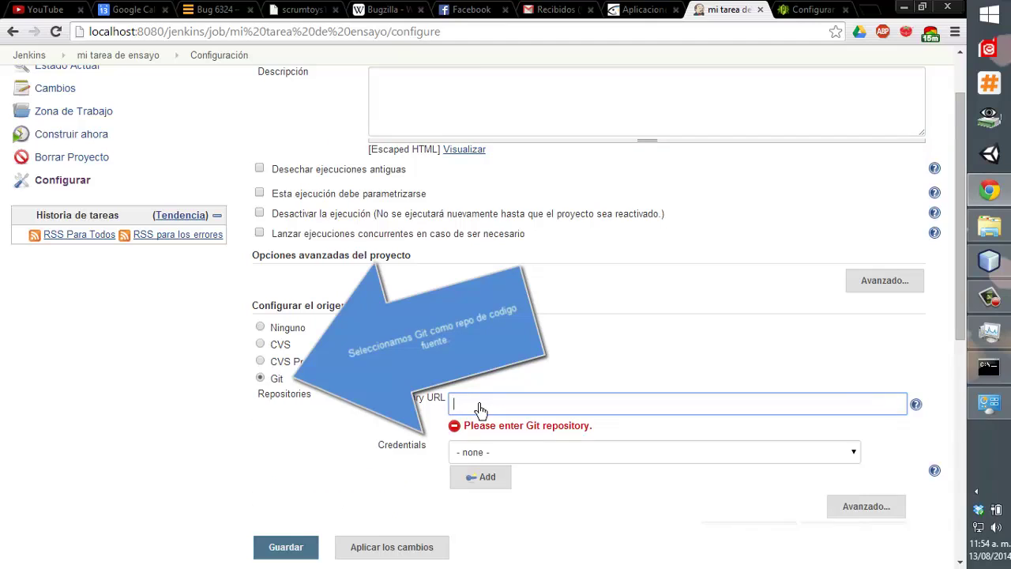
pyautogui.scroll(-1, 480, 407)
pyautogui.click(474, 380)
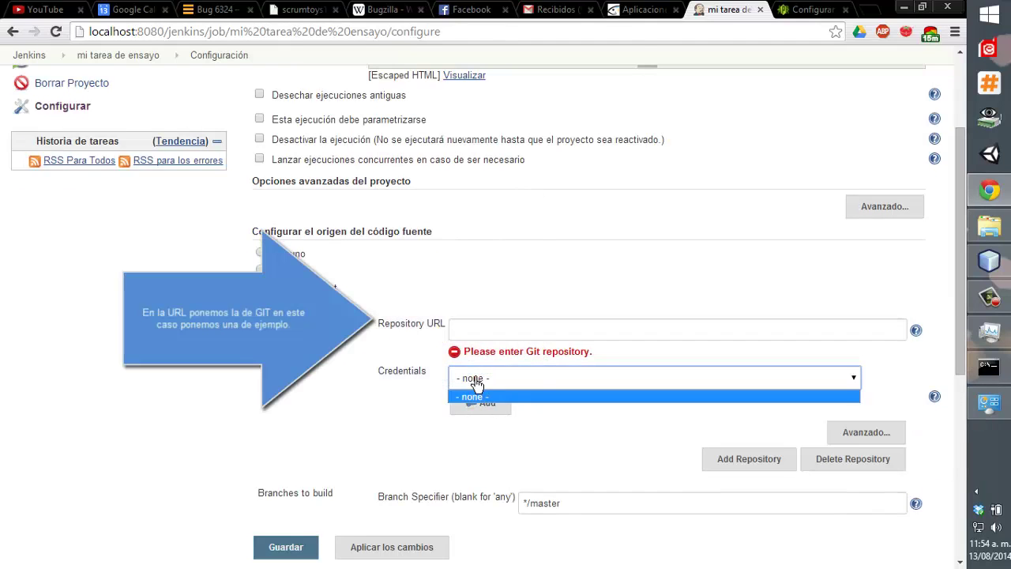
pyautogui.click(476, 383)
pyautogui.click(491, 336)
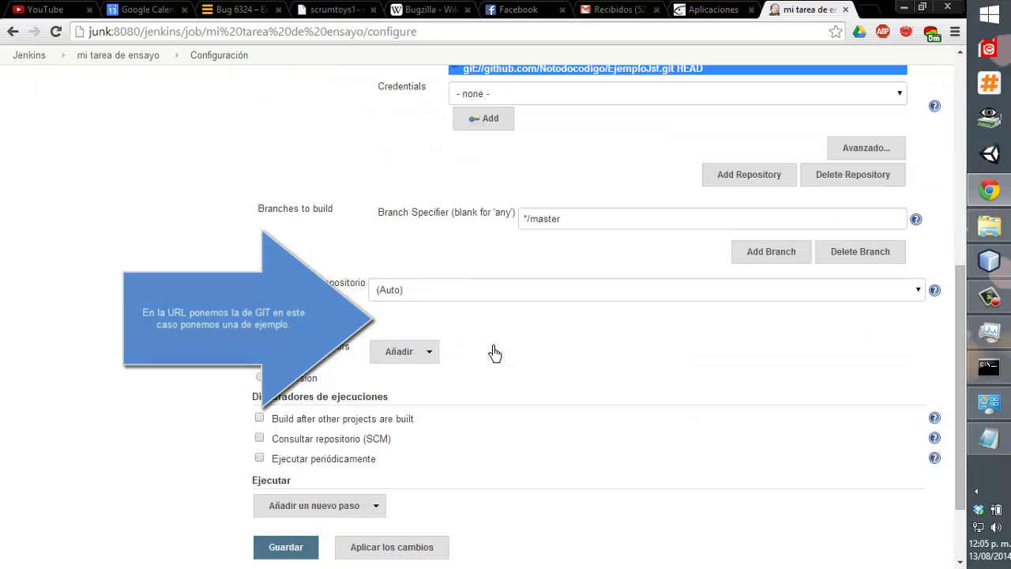
pyautogui.scroll(-2, 493, 353)
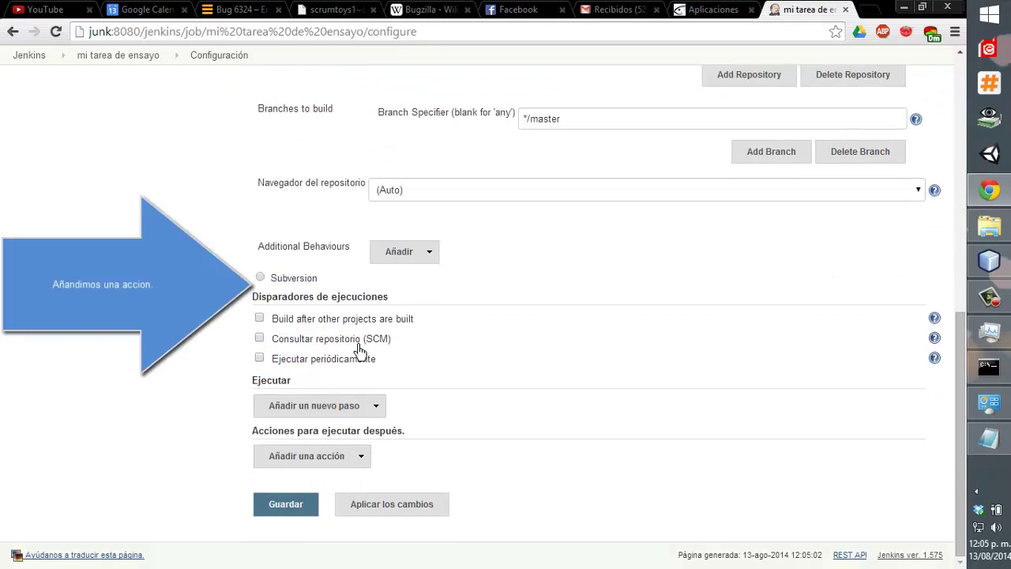
# Enable periodic builds with the schedule */5.
pyautogui.click(318, 359)
pyautogui.click(412, 401)
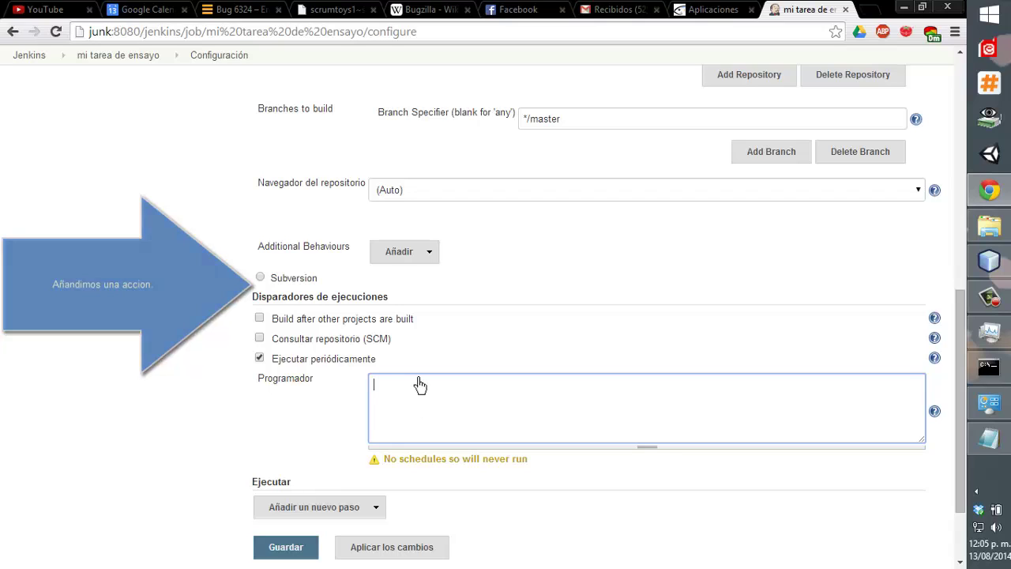
pyautogui.write('*')
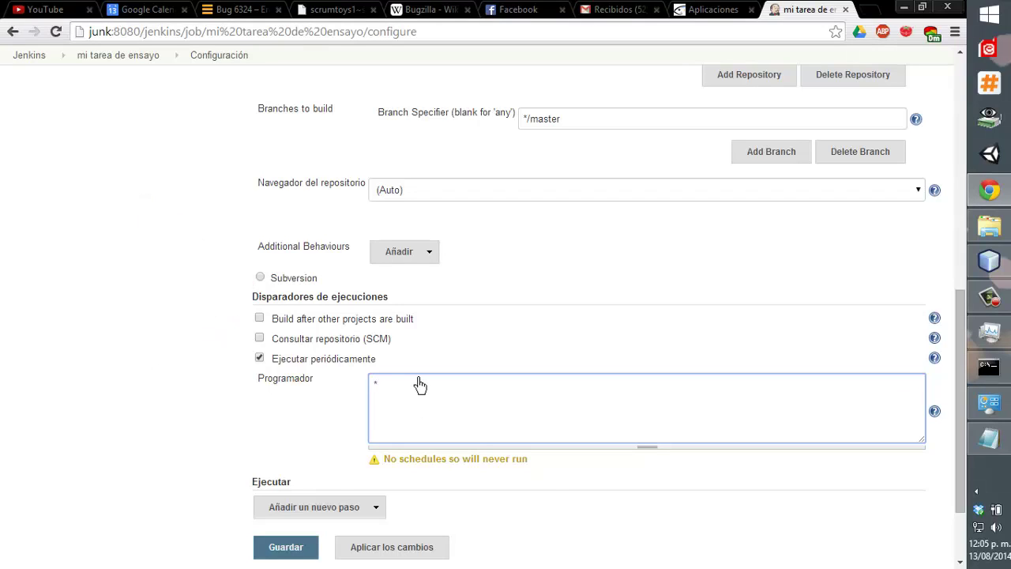
pyautogui.write('/5 ****')
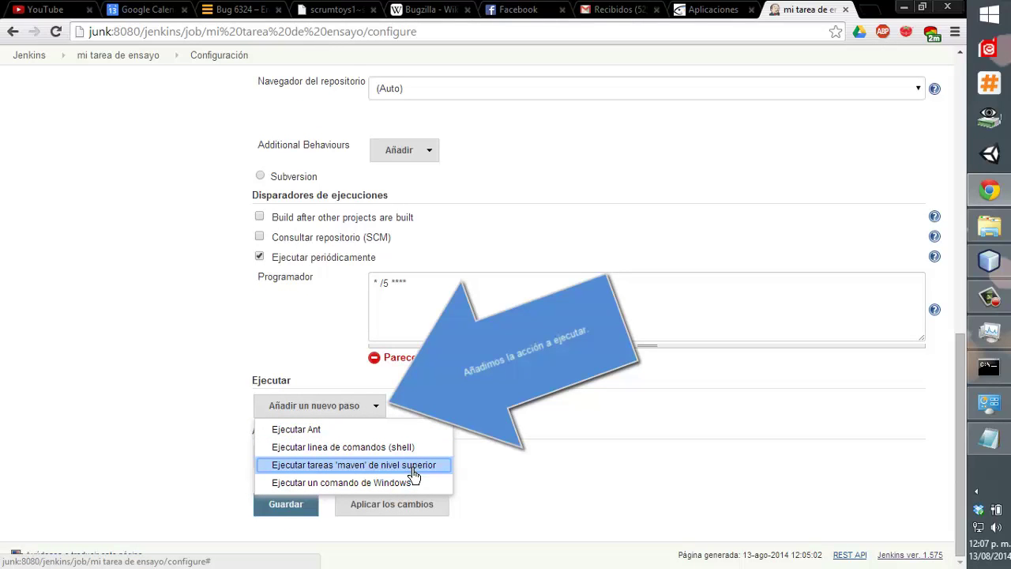
# Add a top-level Maven targets step using Maven1 with goals 'clean package'.
pyautogui.click(413, 465)
pyautogui.click(439, 407)
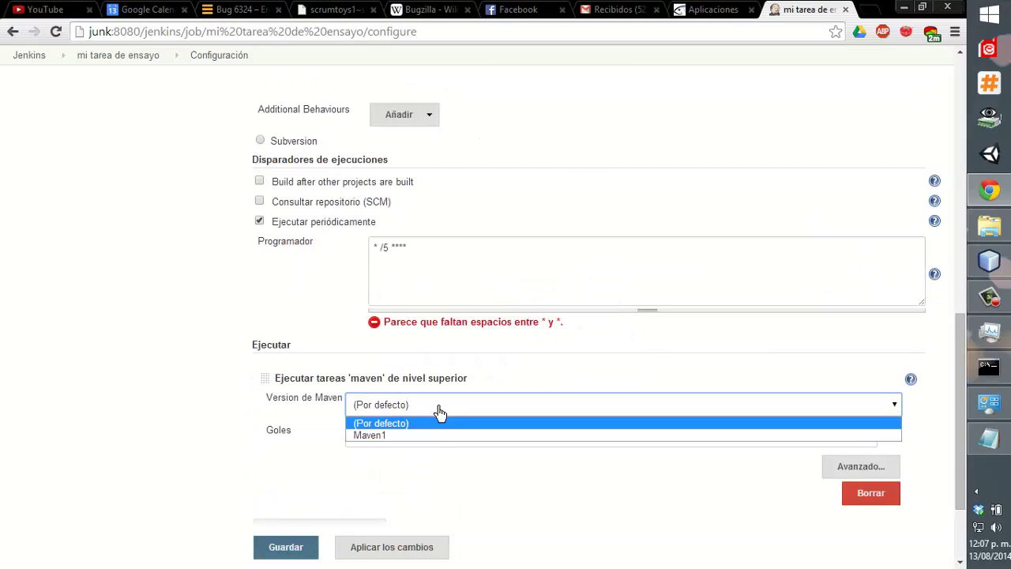
pyautogui.click(436, 435)
pyautogui.click(438, 442)
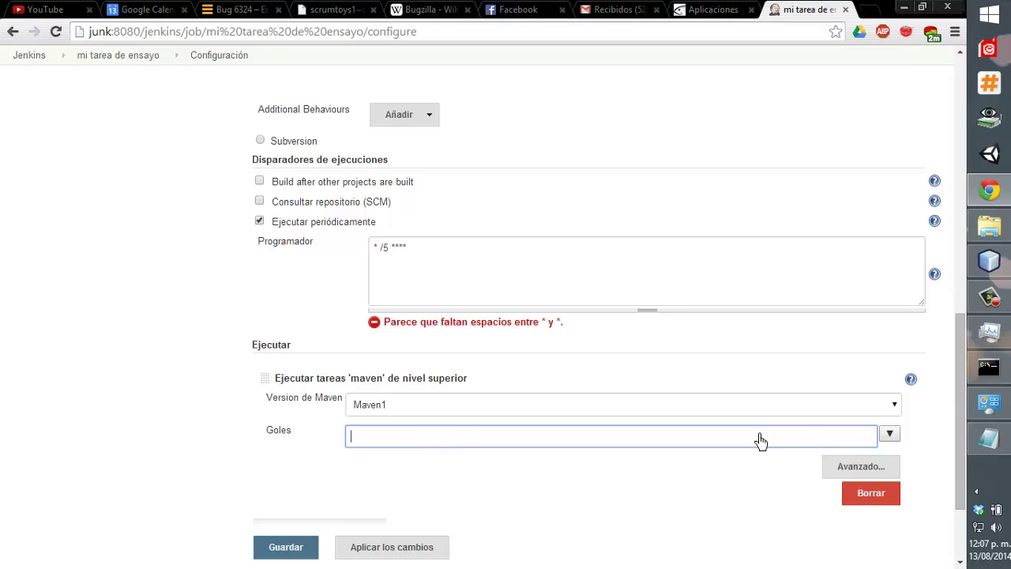
pyautogui.write('clena')
pyautogui.press('BackSpace')
pyautogui.press('BackSpace')
pyautogui.write('an package')
pyautogui.click(763, 478)
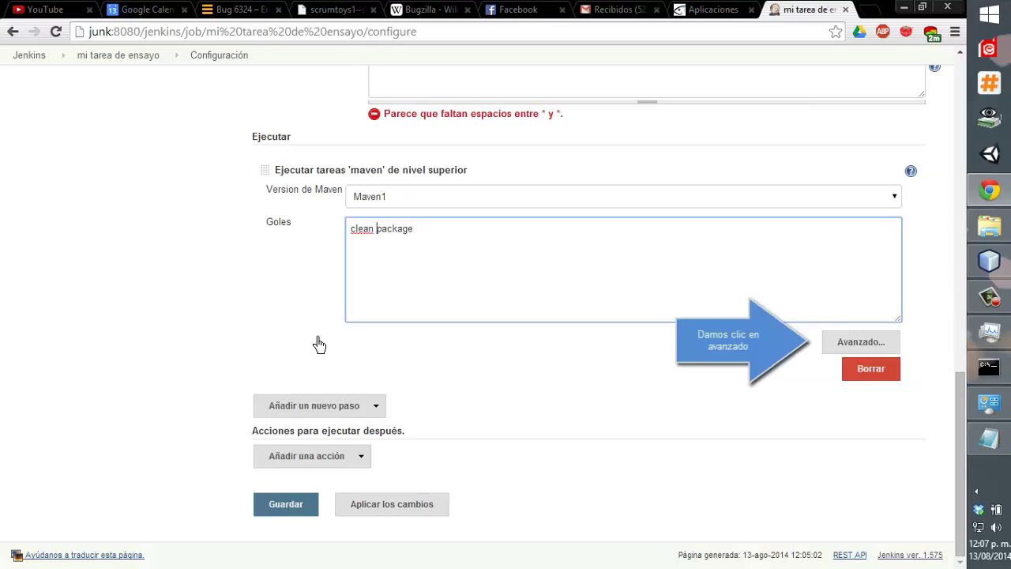
# Set the Maven step's advanced POM path to Ejemplojsf/pom.xml.
pyautogui.click(827, 347)
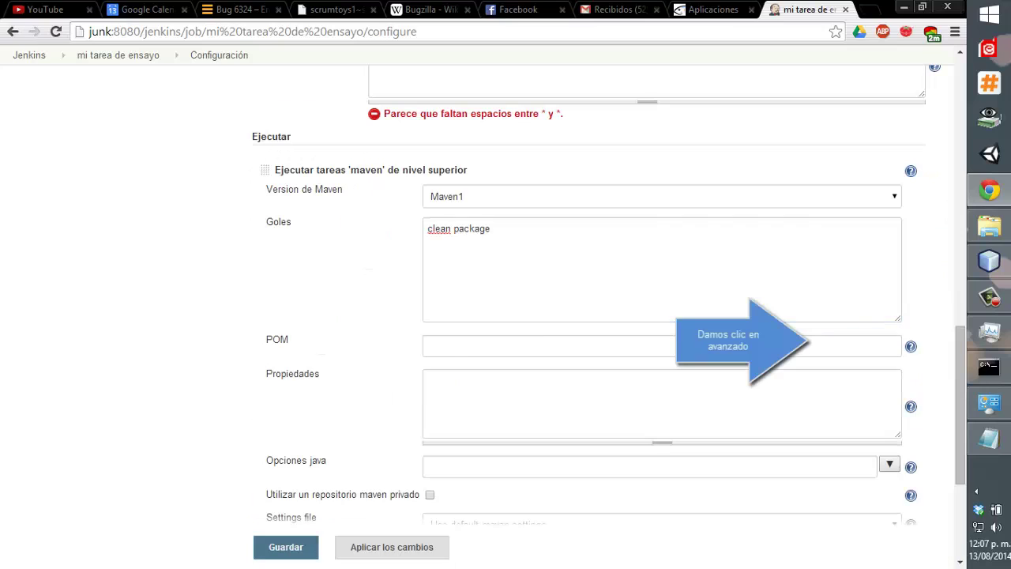
pyautogui.click(507, 355)
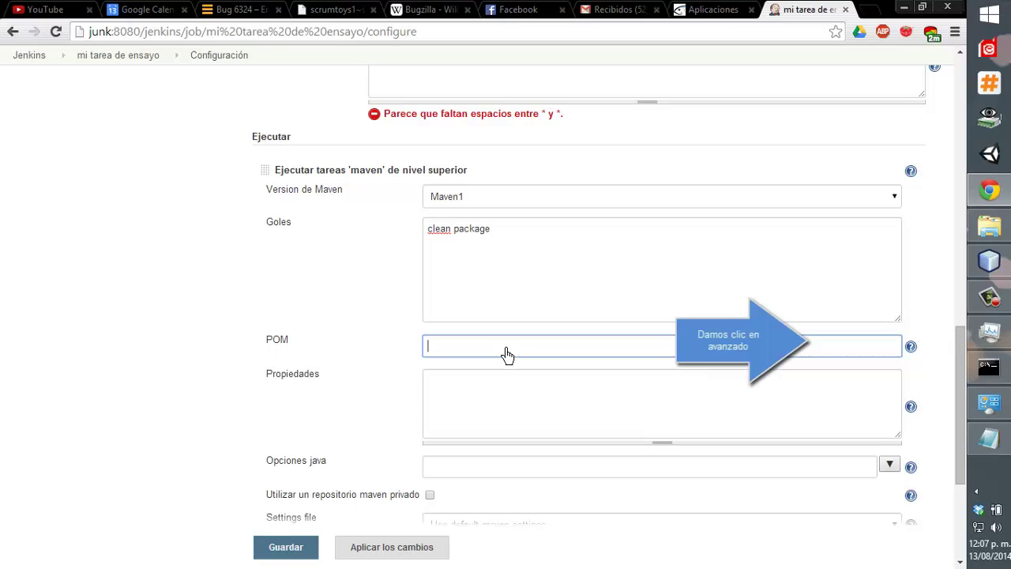
pyautogui.write('Ejempl')
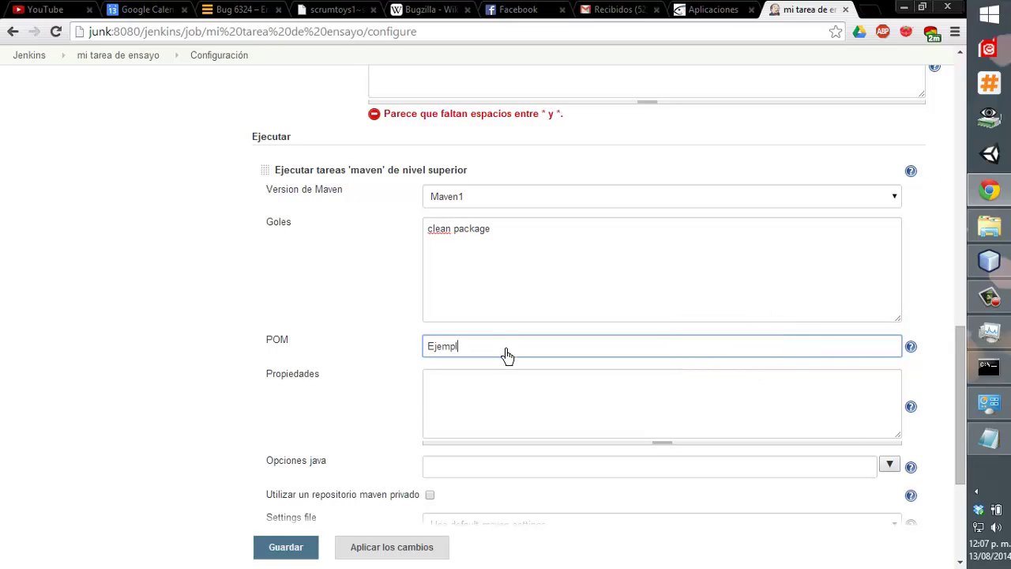
pyautogui.write('o')
pyautogui.write('.')
pyautogui.write('js')
pyautogui.write('f')
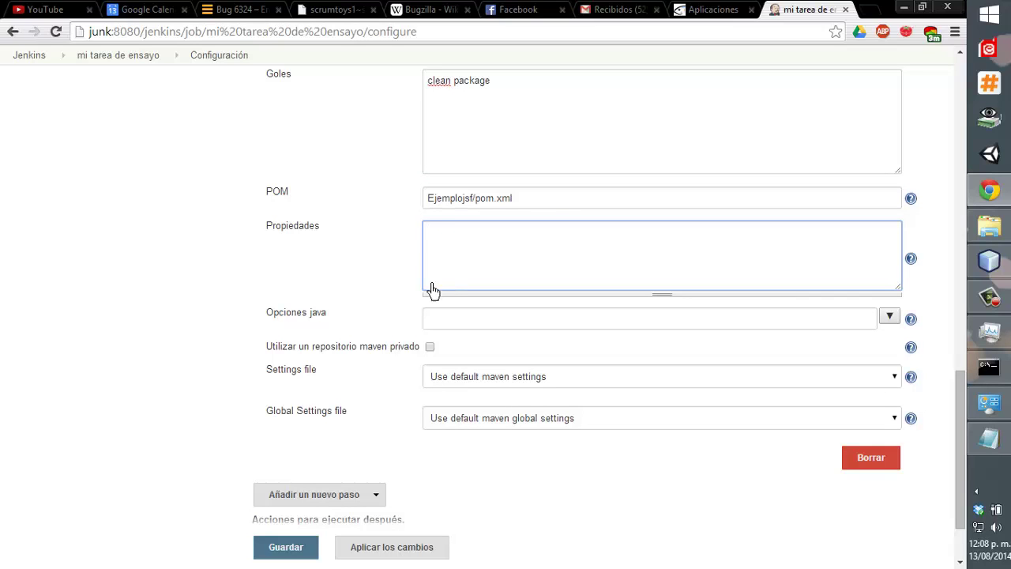
pyautogui.scroll(-1, 404, 310)
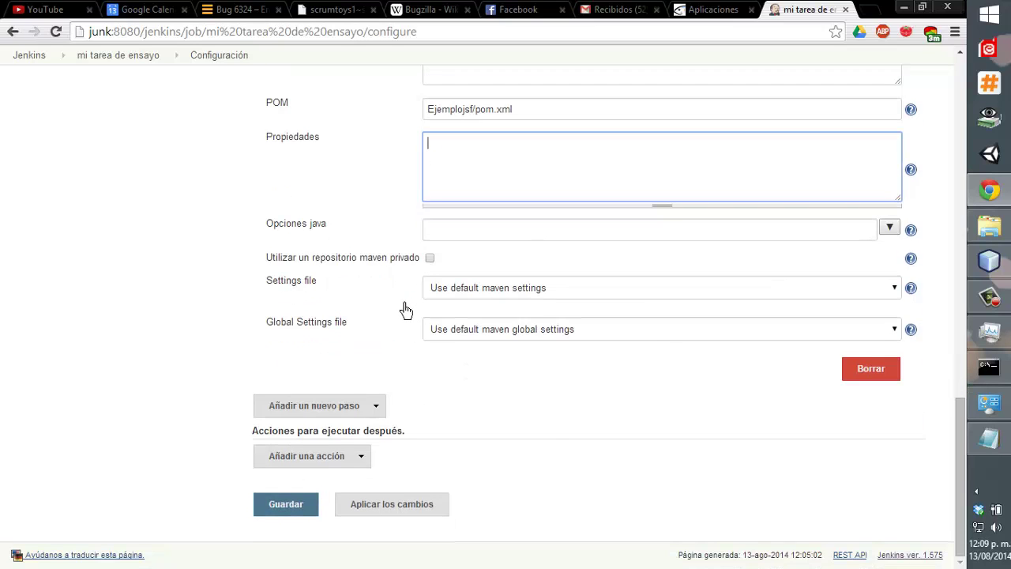
# Add a post-build action archiving the generated */EjemploJsf/*.war files.
pyautogui.click(320, 458)
pyautogui.click(275, 357)
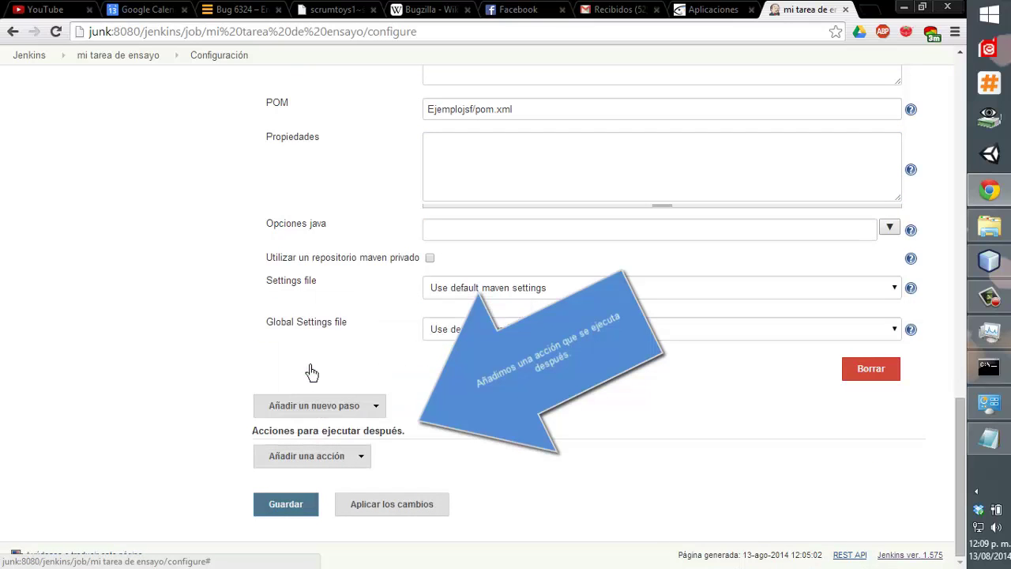
pyautogui.click(433, 436)
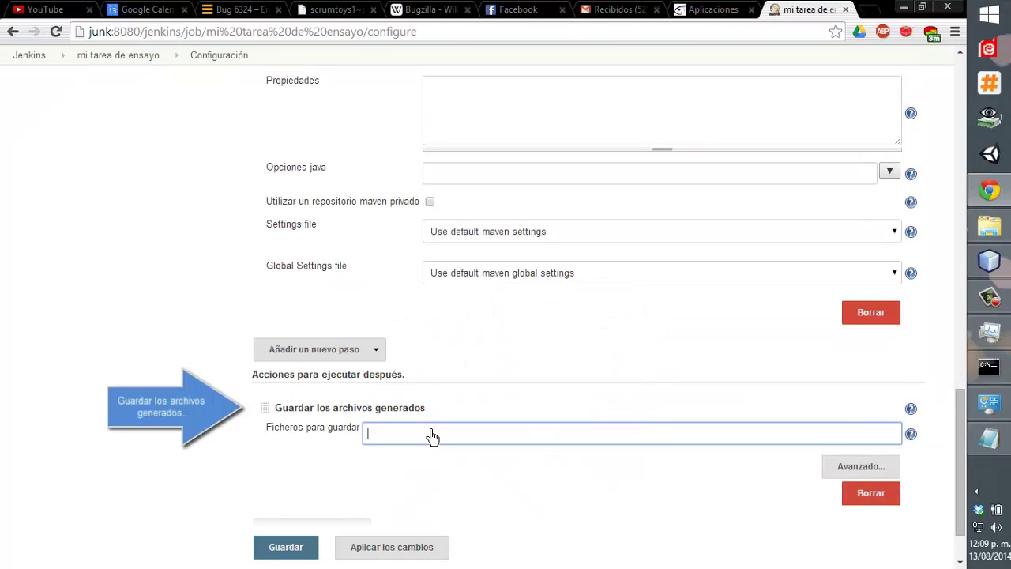
pyautogui.write('*/EjemploJsf/*')
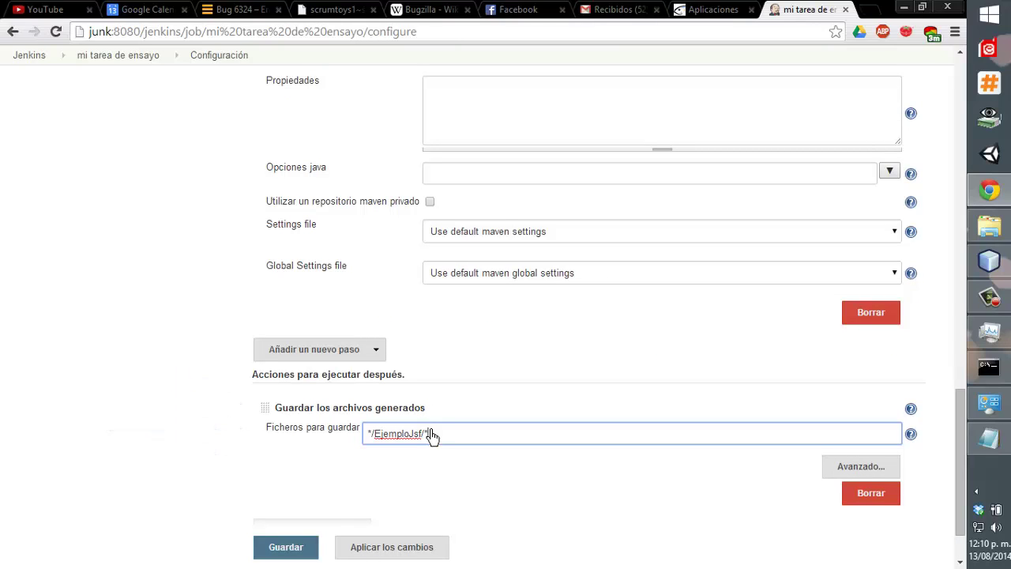
pyautogui.write('.war')
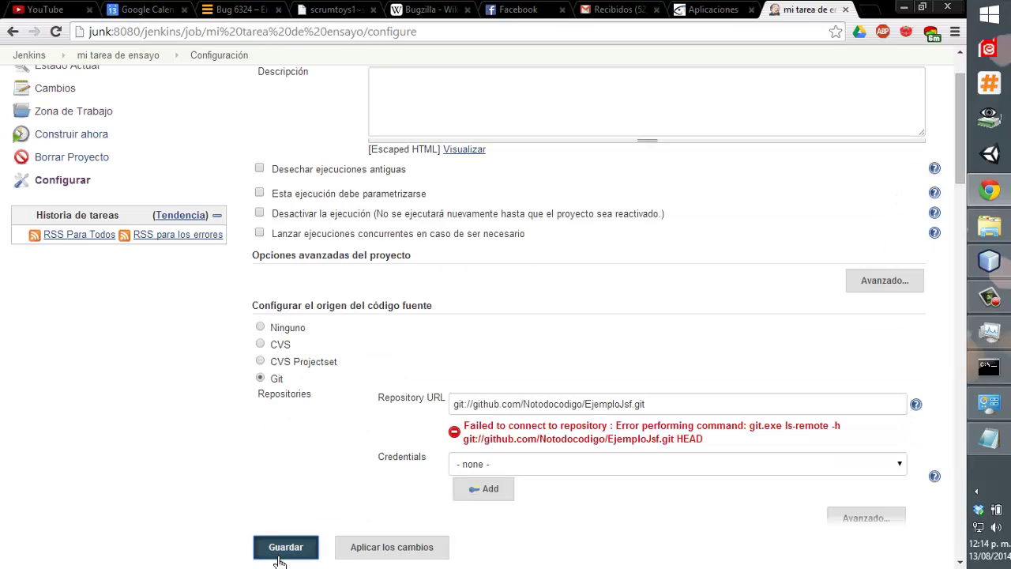
# Save the job and check build #1's console log, which ends with a Git error and Finished: FAILURE.
pyautogui.click(283, 545)
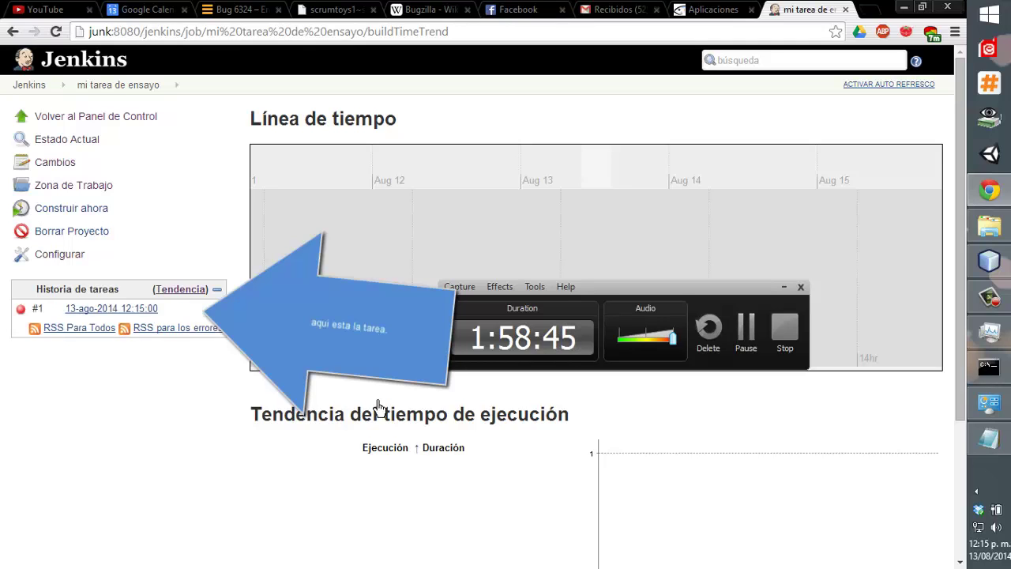
pyautogui.click(80, 309)
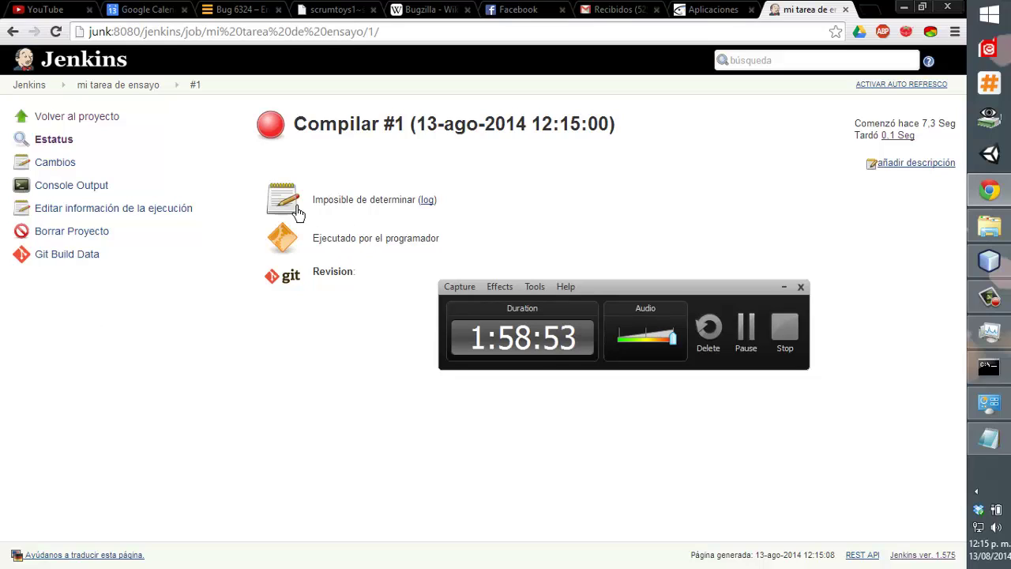
pyautogui.click(426, 201)
pyautogui.scroll(-2, 426, 221)
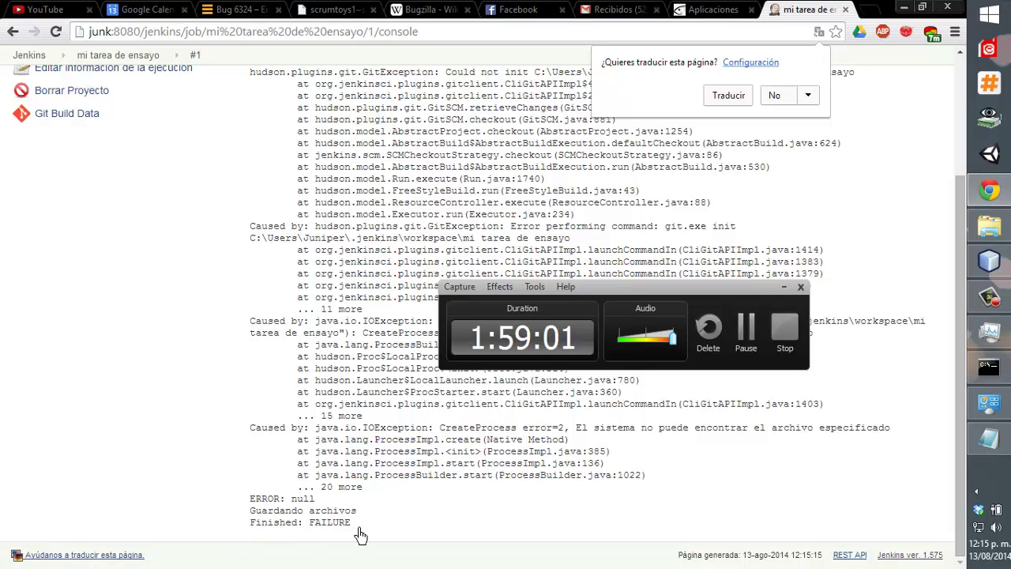
pyautogui.moveTo(351, 523); pyautogui.dragTo(235, 496)
pyautogui.click(235, 497)
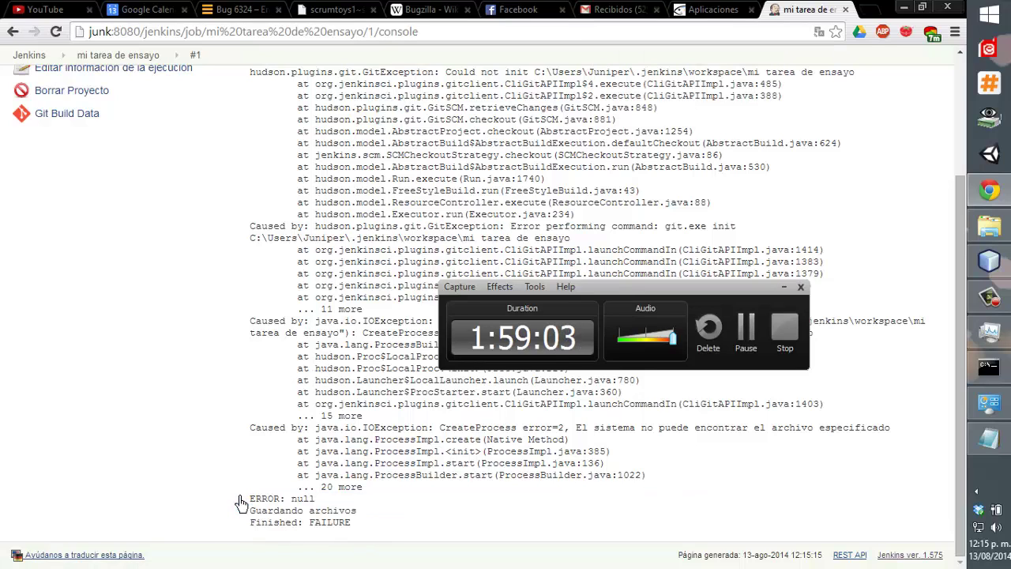